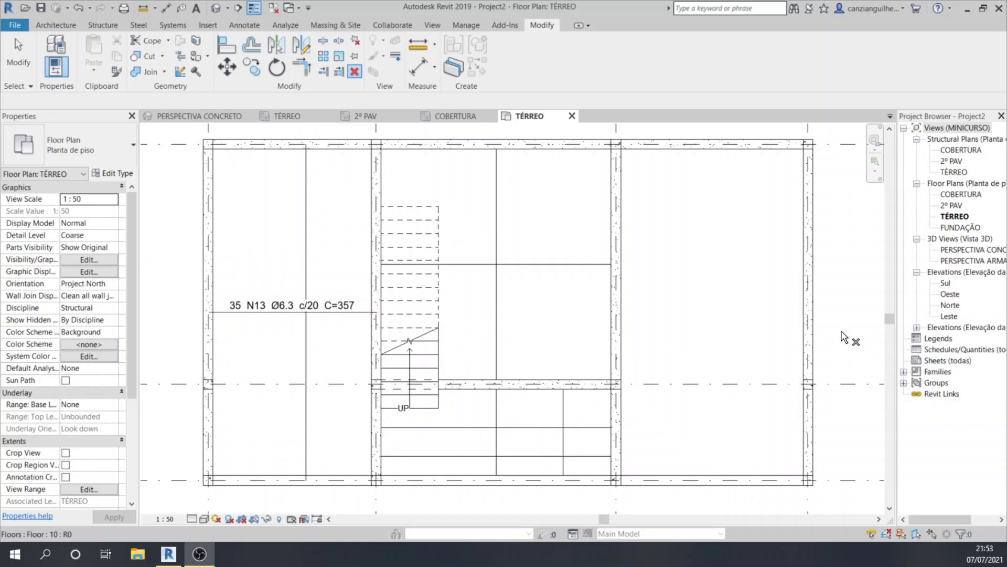
# Leave the active command and open the structural elevation view Elevação 4 - a.
pyautogui.press('Escape')
pyautogui.scroll(-4, 832, 306)
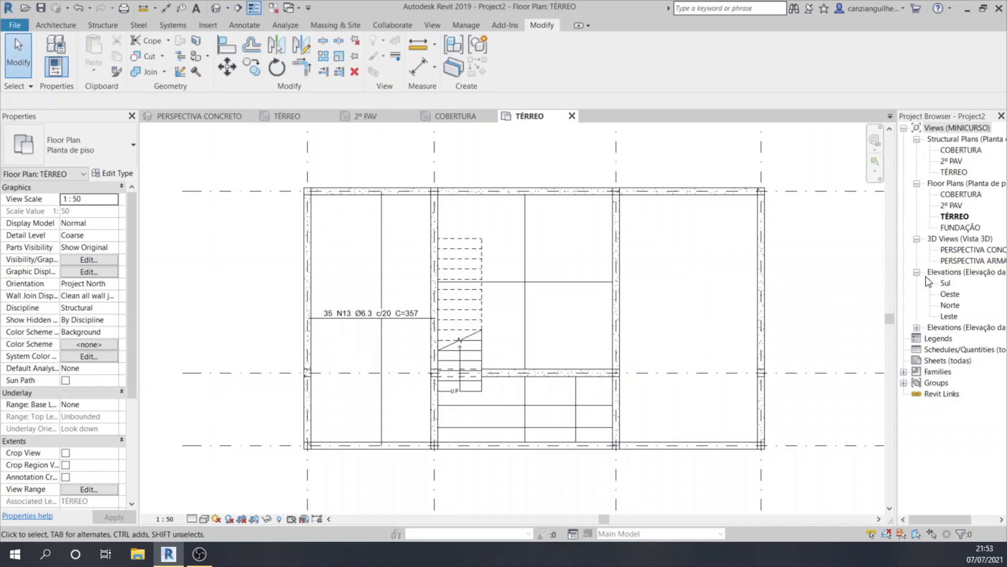
pyautogui.click(916, 327)
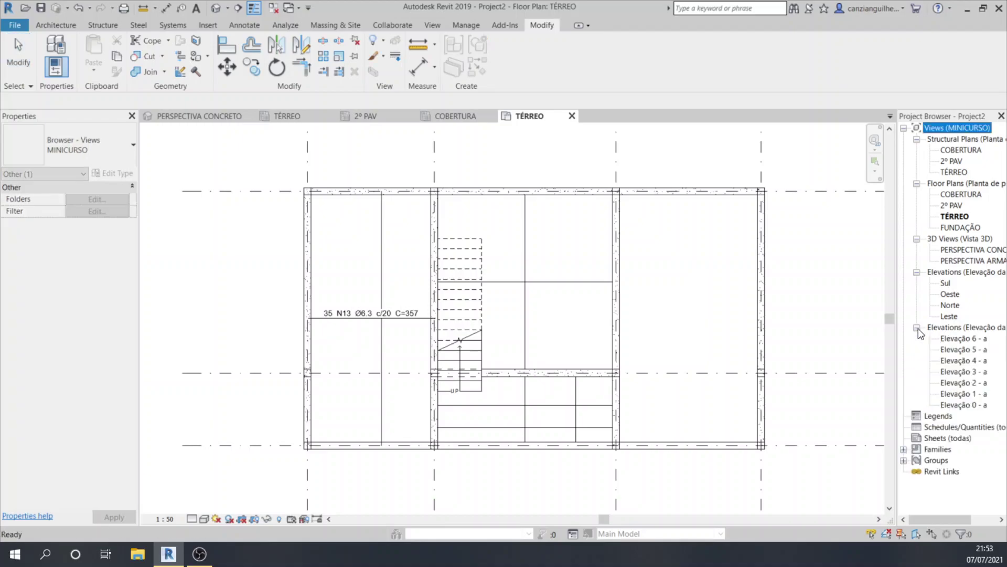
pyautogui.doubleClick(949, 361)
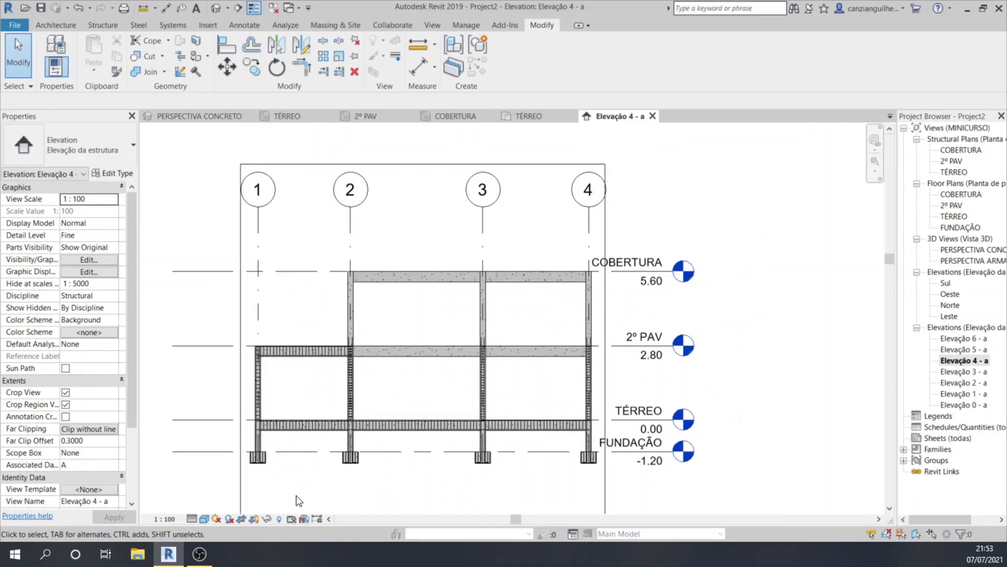
# Examine the reinforcement shown in the beams, columns and footings of the elevation.
pyautogui.scroll(2, 288, 455)
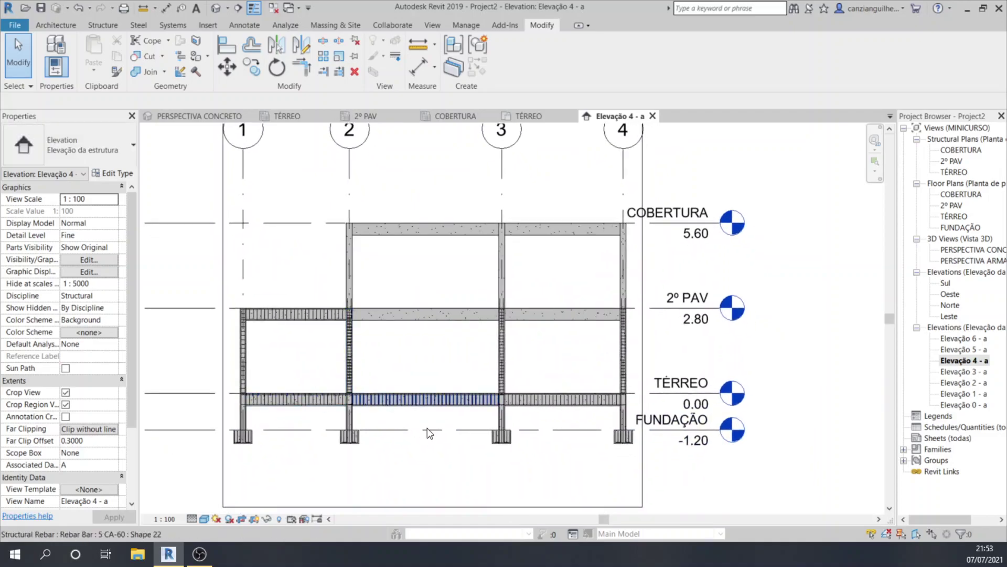
pyautogui.scroll(2, 292, 385)
pyautogui.scroll(2, 292, 385)
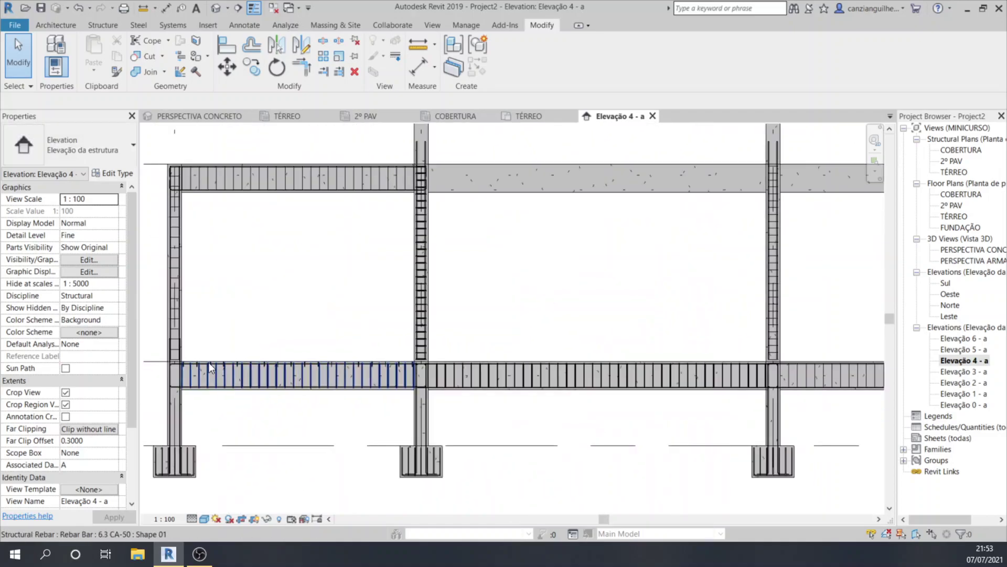
pyautogui.scroll(-2, 203, 377)
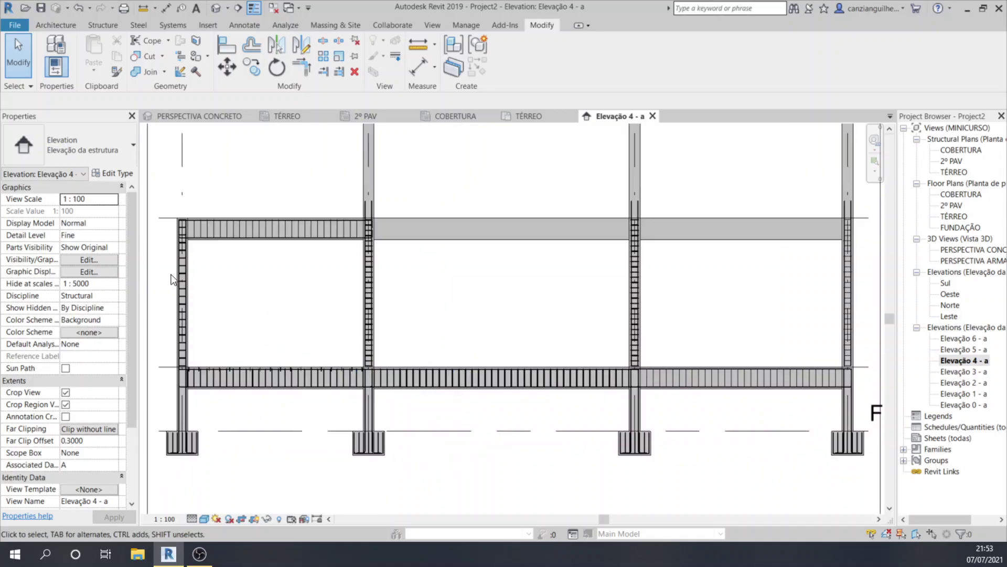
pyautogui.scroll(-2, 172, 278)
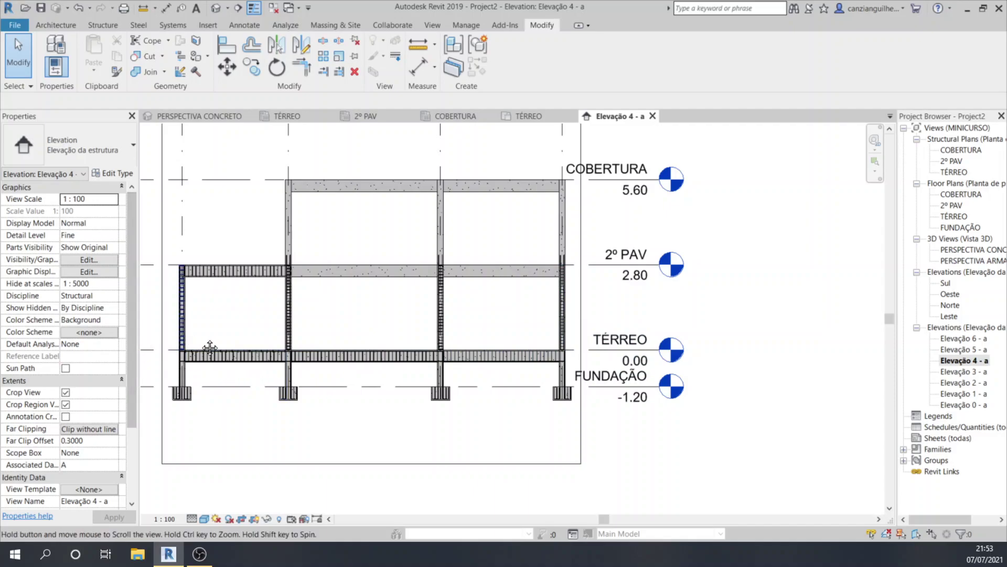
pyautogui.moveTo(248, 324); pyautogui.dragTo(272, 330, button='middle')
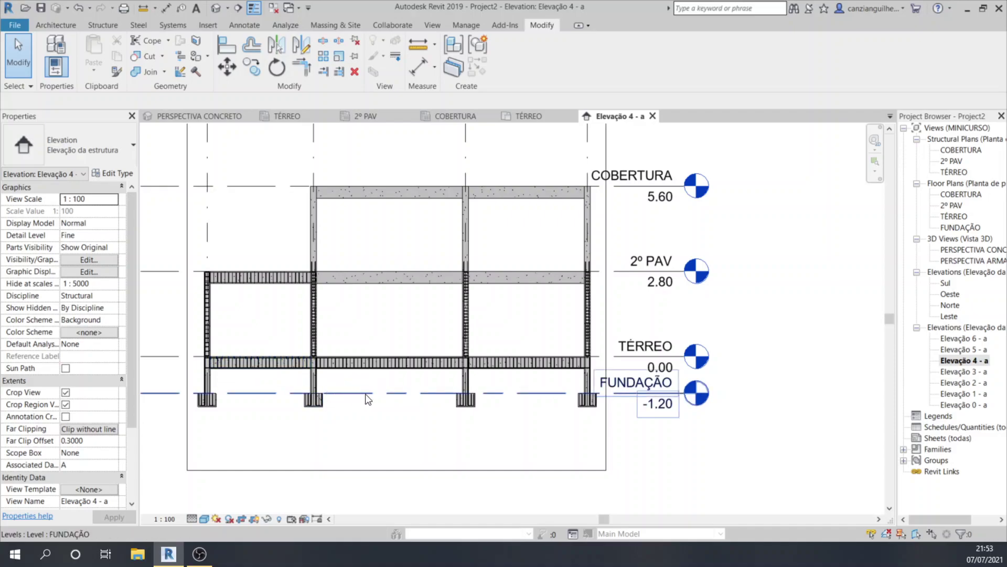
pyautogui.scroll(-2, 334, 400)
pyautogui.scroll(2, 341, 399)
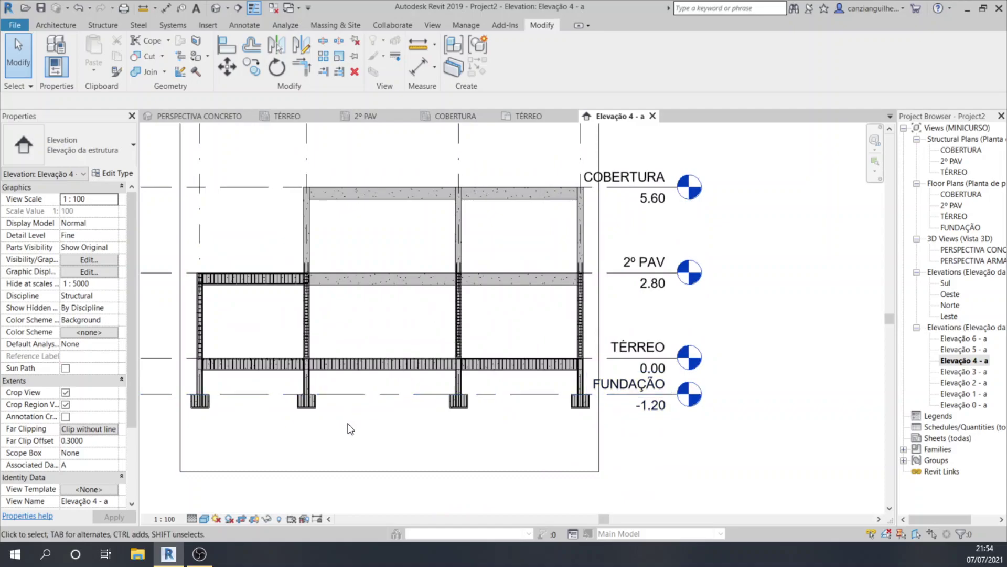
# Create a rule-based view filter named VISIBILIDADE DA ARMADURA DE VIGAS from the elevation's visibility/graphic overrides.
pyautogui.press('v')
pyautogui.press('g')
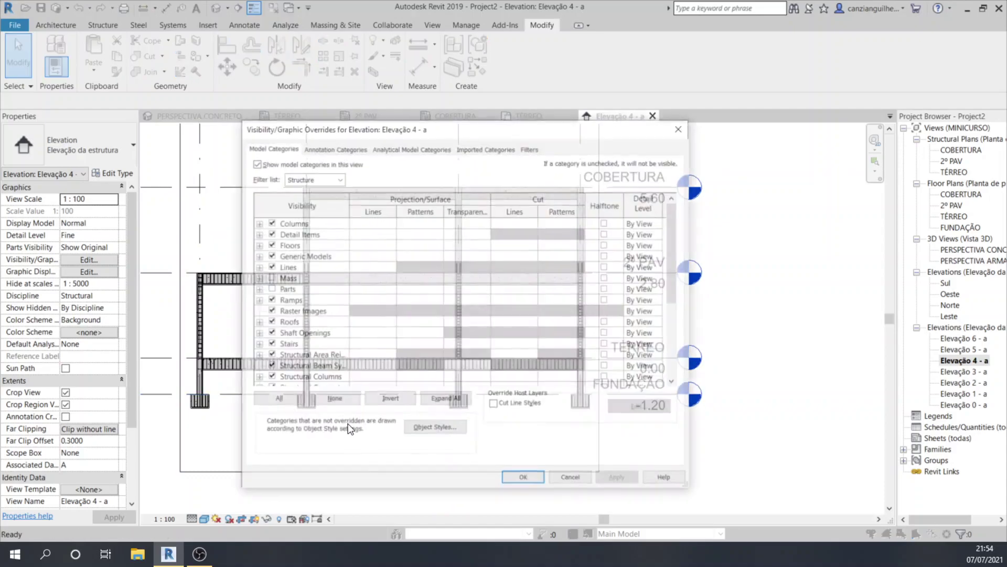
pyautogui.click(529, 147)
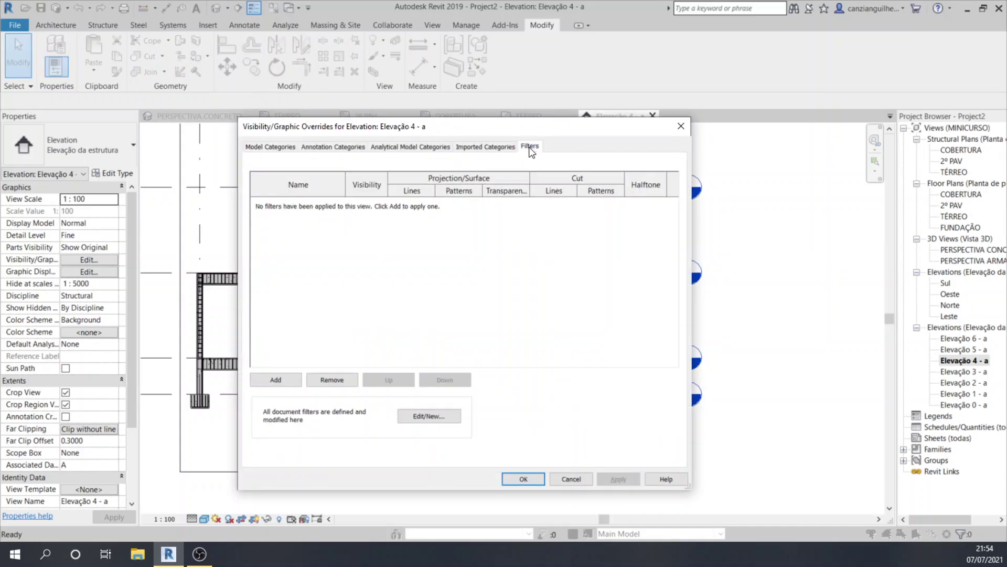
pyautogui.click(422, 416)
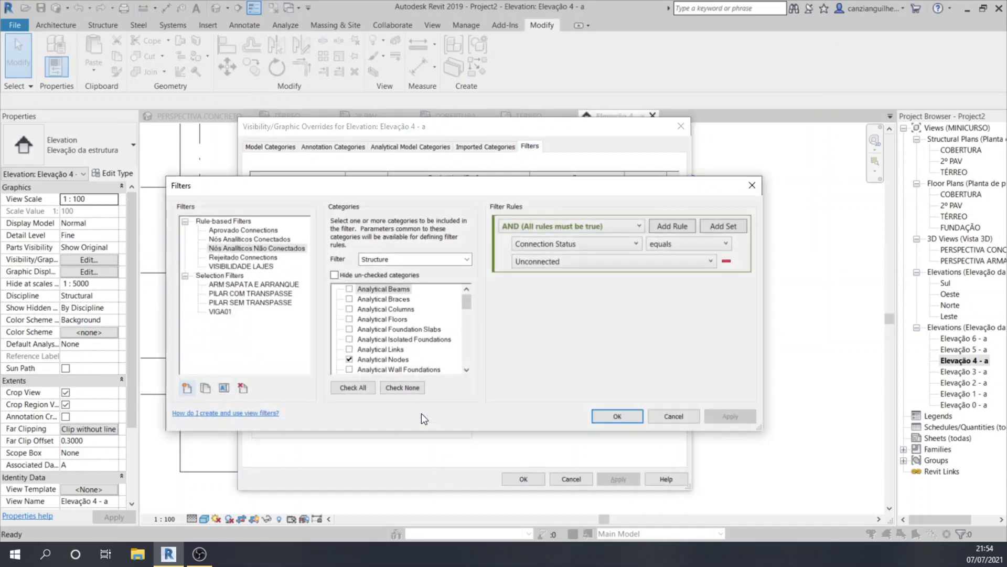
pyautogui.click(187, 389)
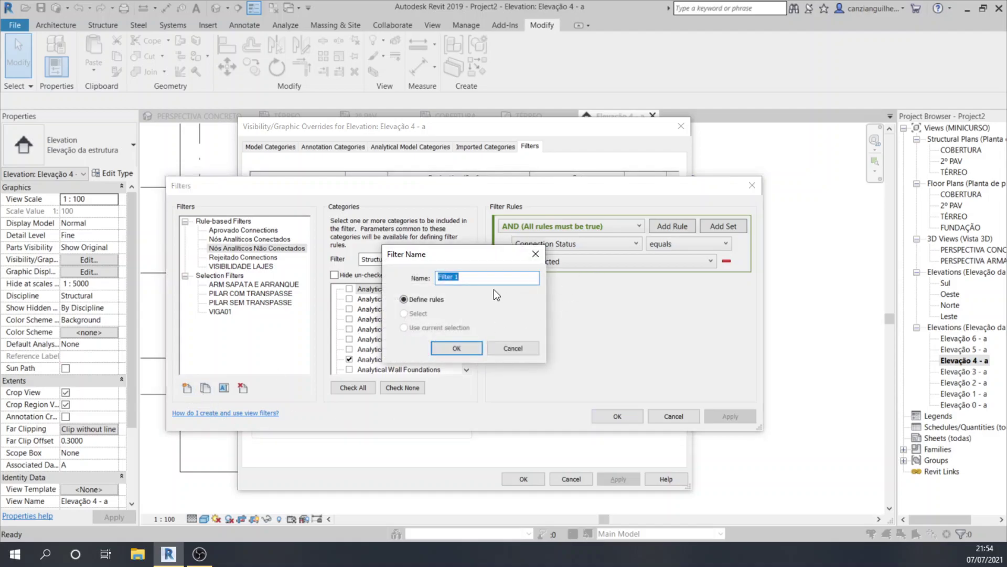
pyautogui.write('VISI')
pyautogui.write('BILIDADE DA ARMADURA DE VIGAS')
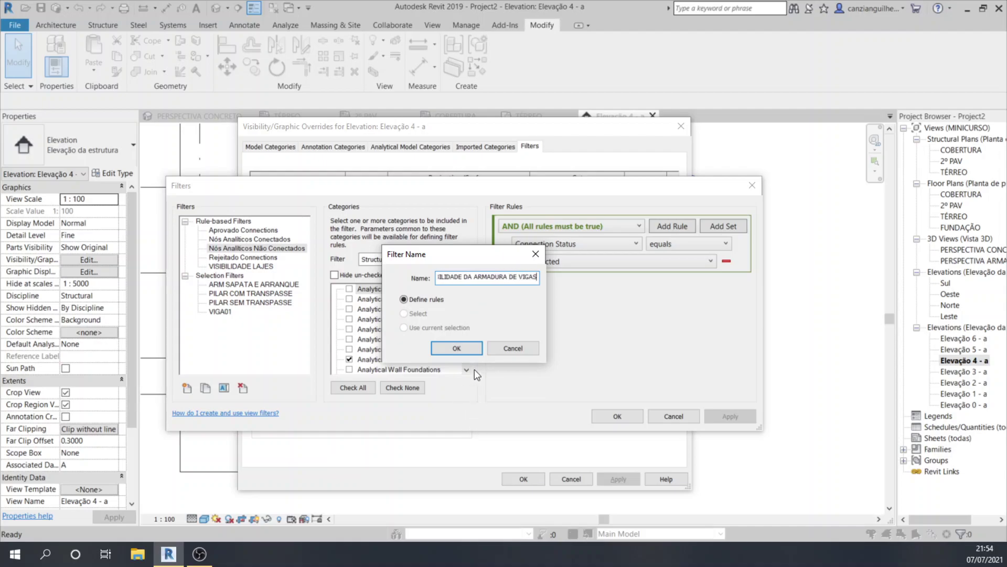
pyautogui.click(466, 348)
# Include the Structural Rebar category in the new filter.
pyautogui.moveTo(468, 312); pyautogui.dragTo(469, 368)
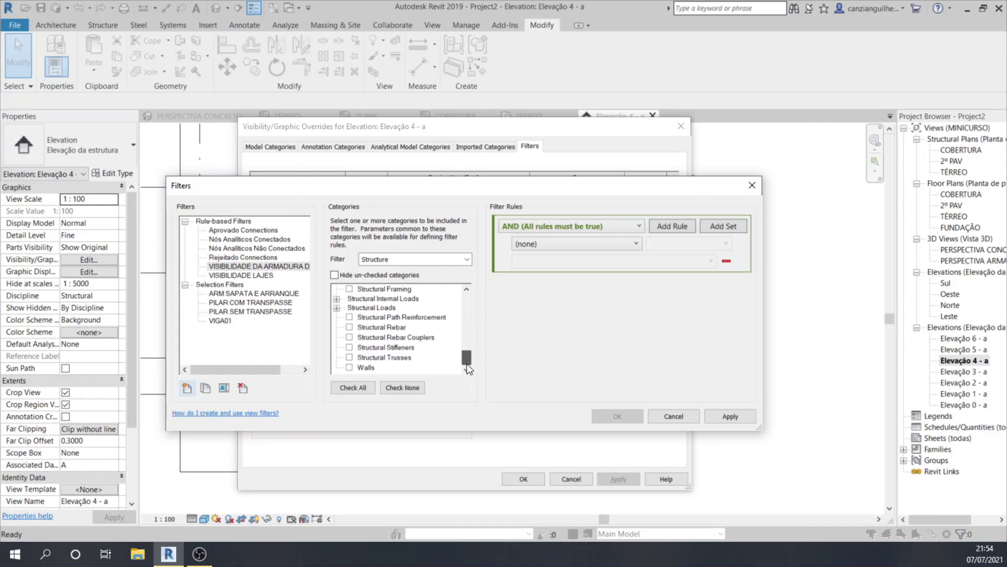
pyautogui.click(349, 327)
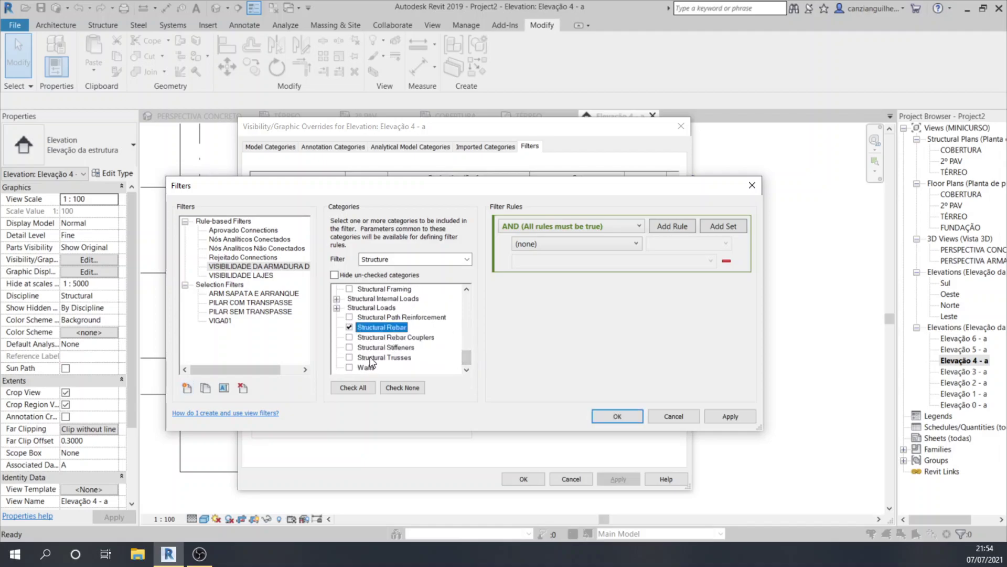
pyautogui.click(560, 337)
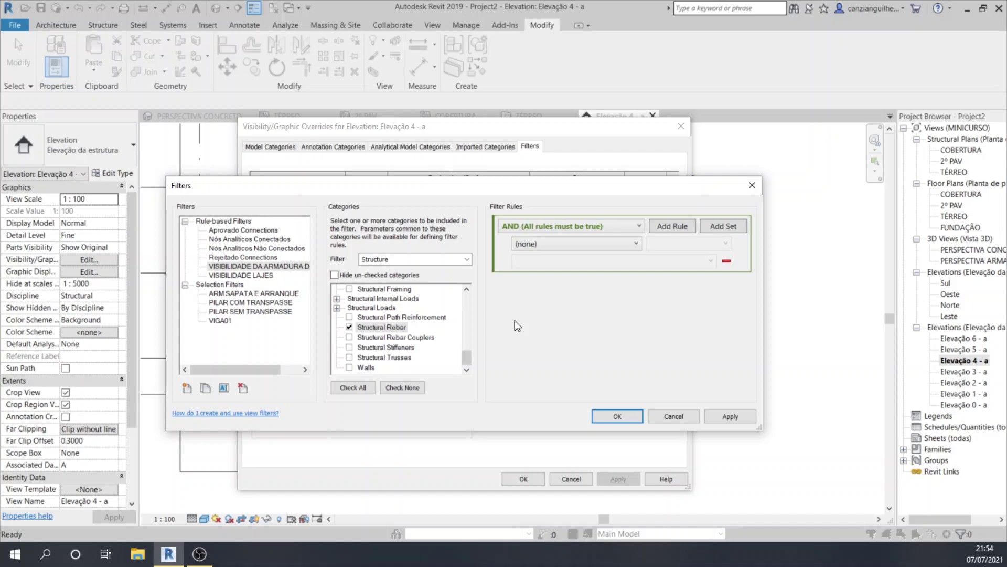
# Define the filter rule as Host Category does not equal Structural Framing and save the filter.
pyautogui.click(602, 248)
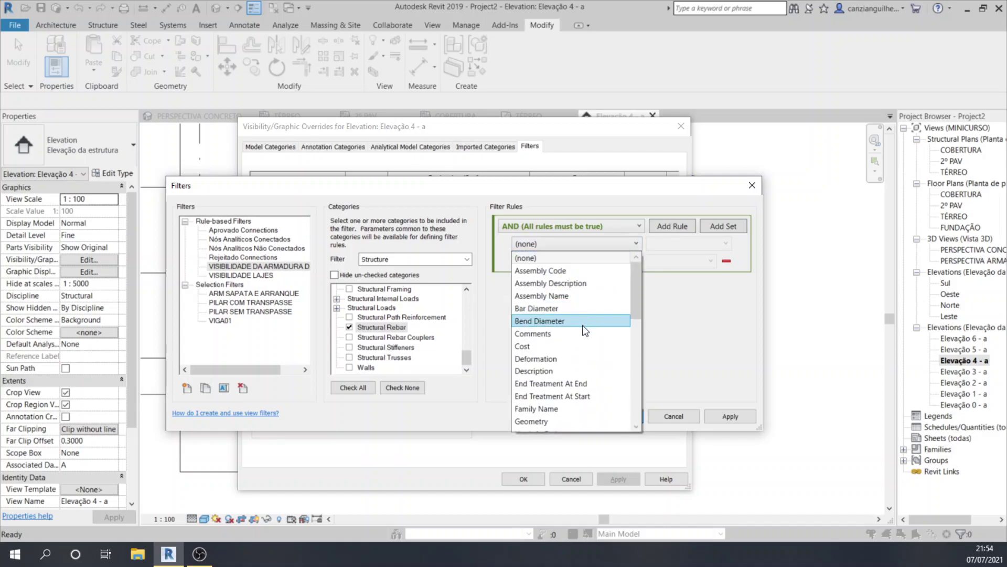
pyautogui.scroll(-1, 575, 372)
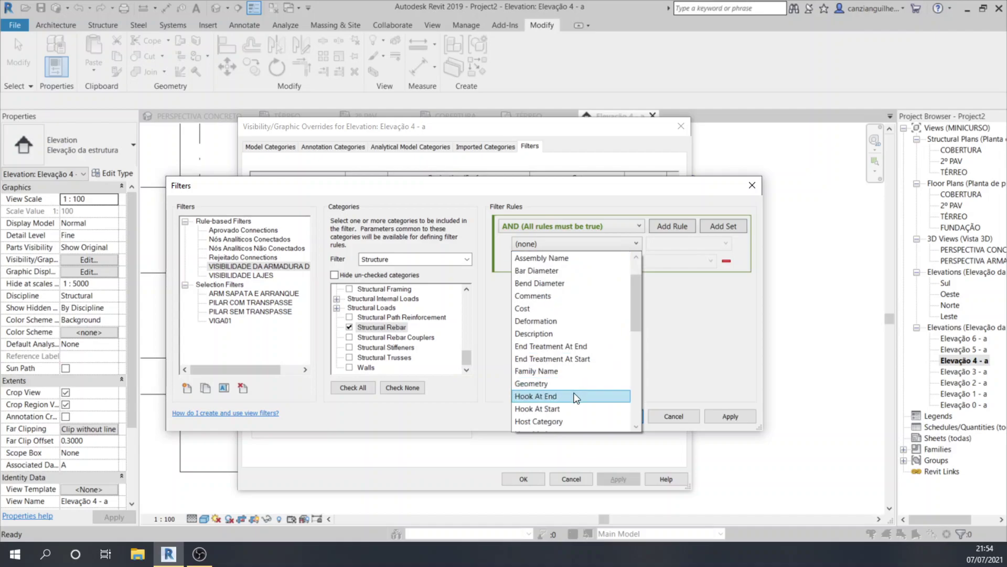
pyautogui.click(546, 420)
pyautogui.click(654, 243)
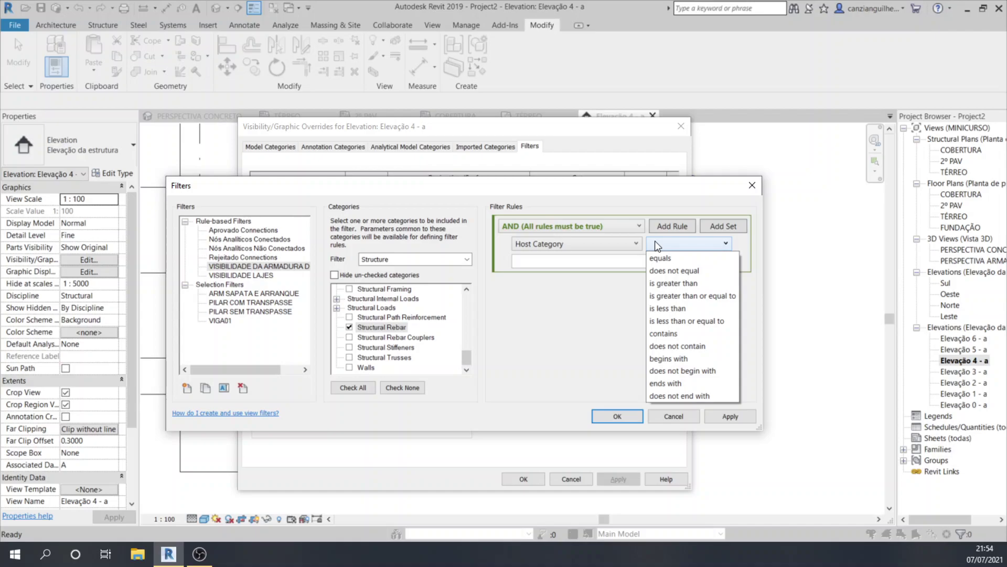
pyautogui.click(662, 271)
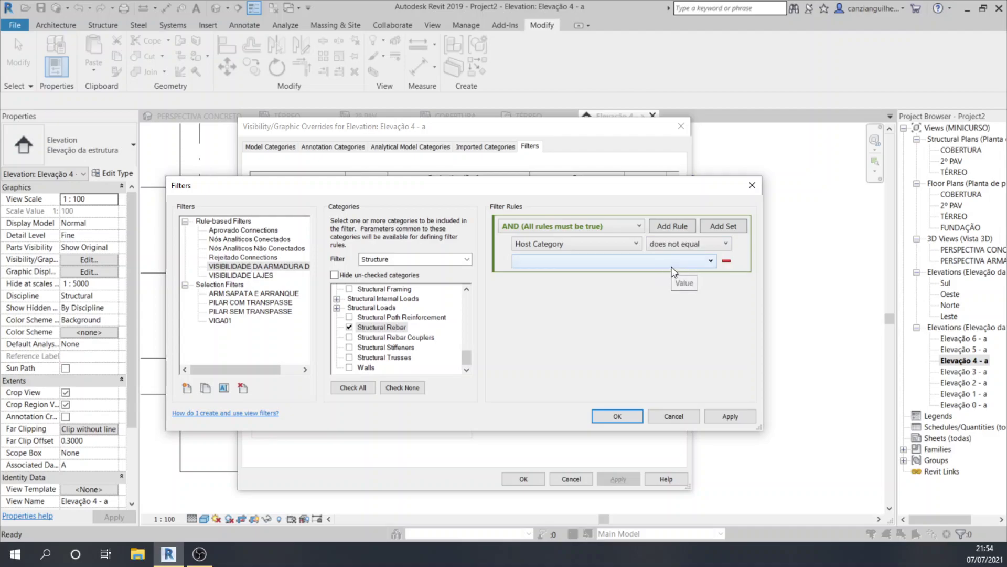
pyautogui.click(656, 260)
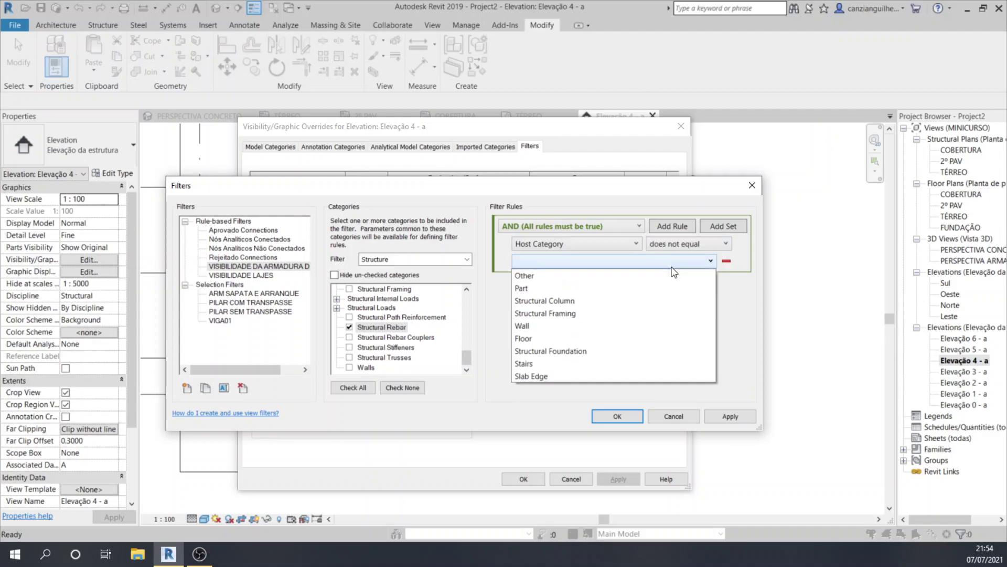
pyautogui.click(536, 313)
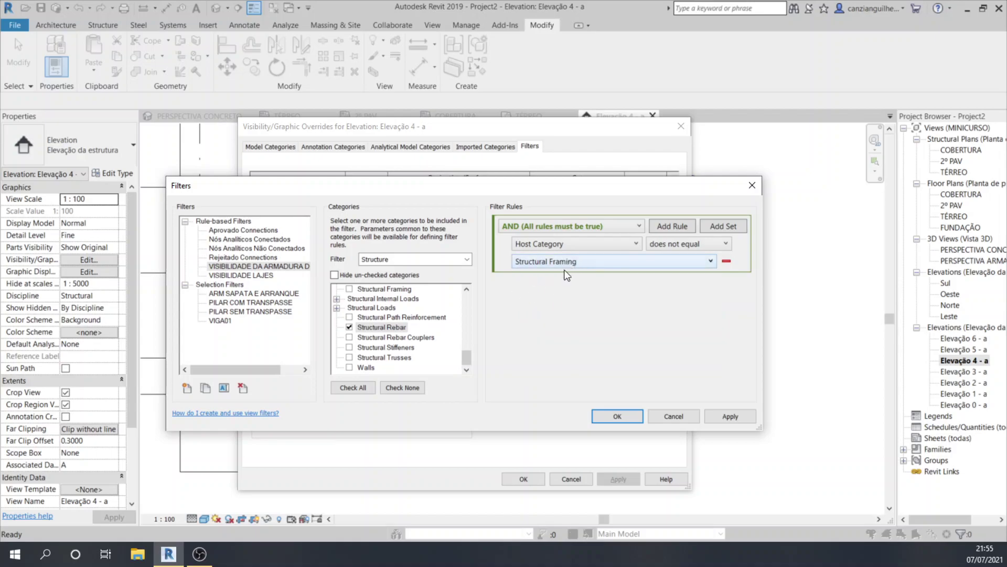
pyautogui.click(611, 418)
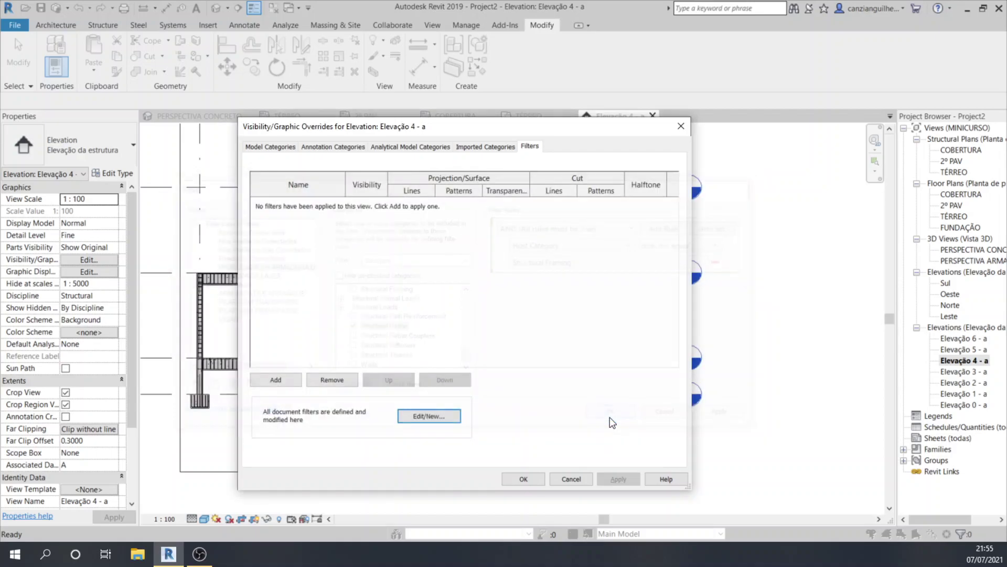
# Add the beam reinforcement filter to the elevation, turn off its visibility and apply the overrides.
pyautogui.click(277, 383)
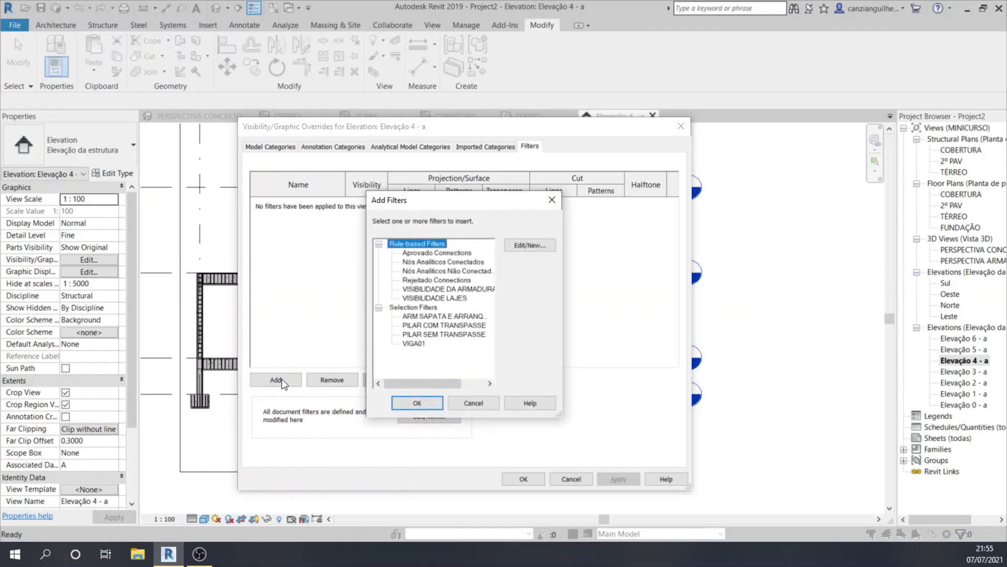
pyautogui.click(449, 293)
pyautogui.click(432, 405)
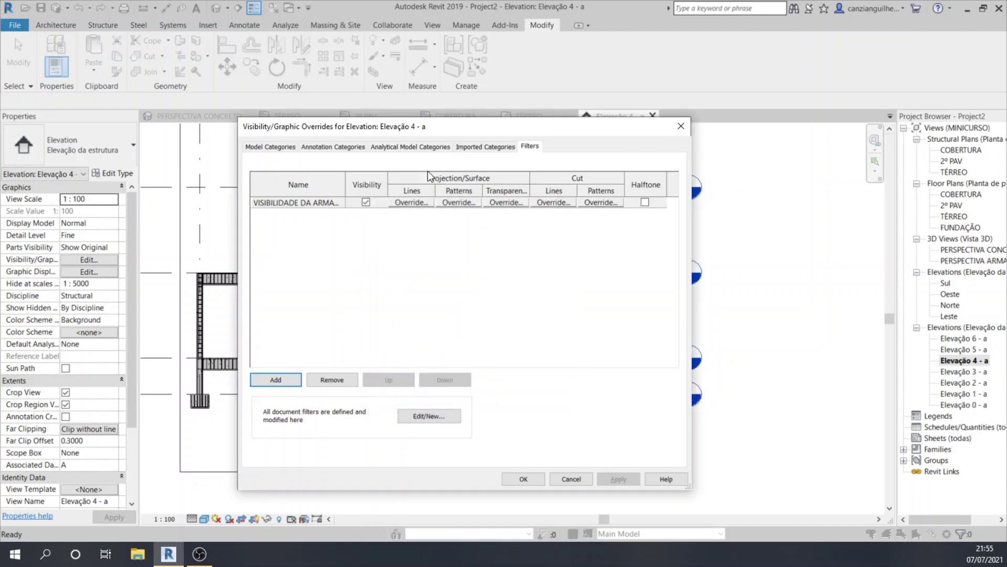
pyautogui.click(366, 202)
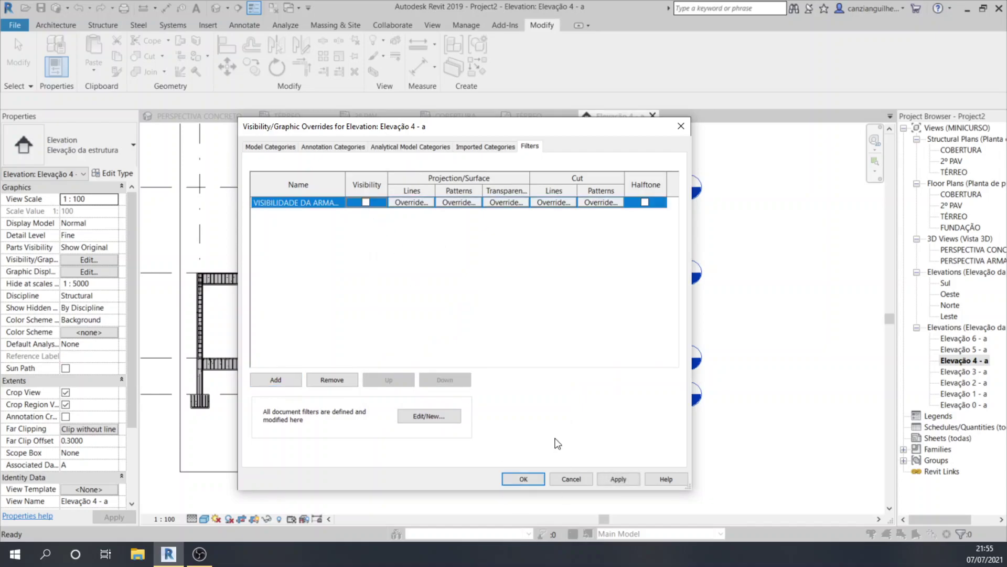
pyautogui.click(532, 477)
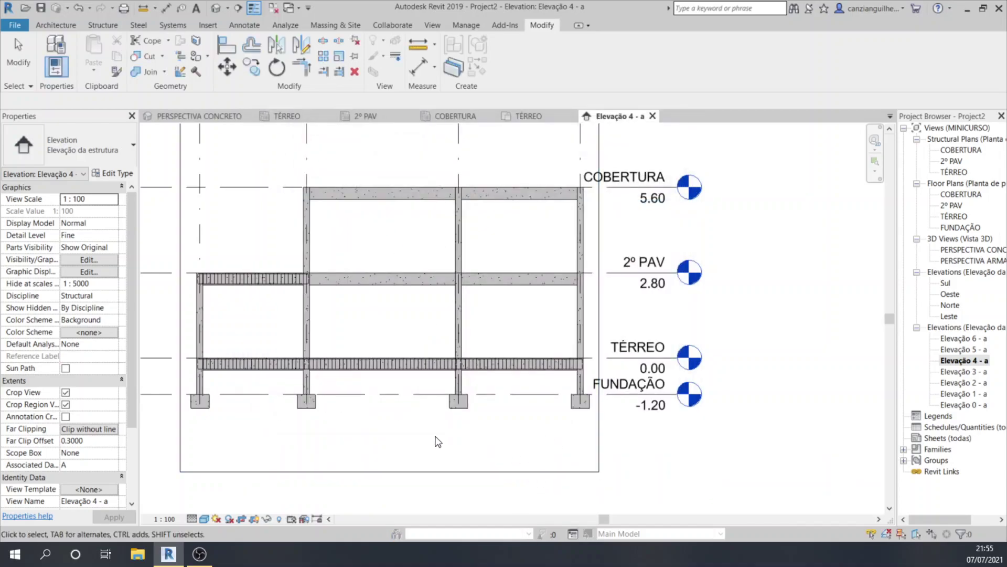
# Lower the upper edge of the elevation's crop region to just above the COBERTURA level, below the grid bubbles.
pyautogui.scroll(2, 181, 324)
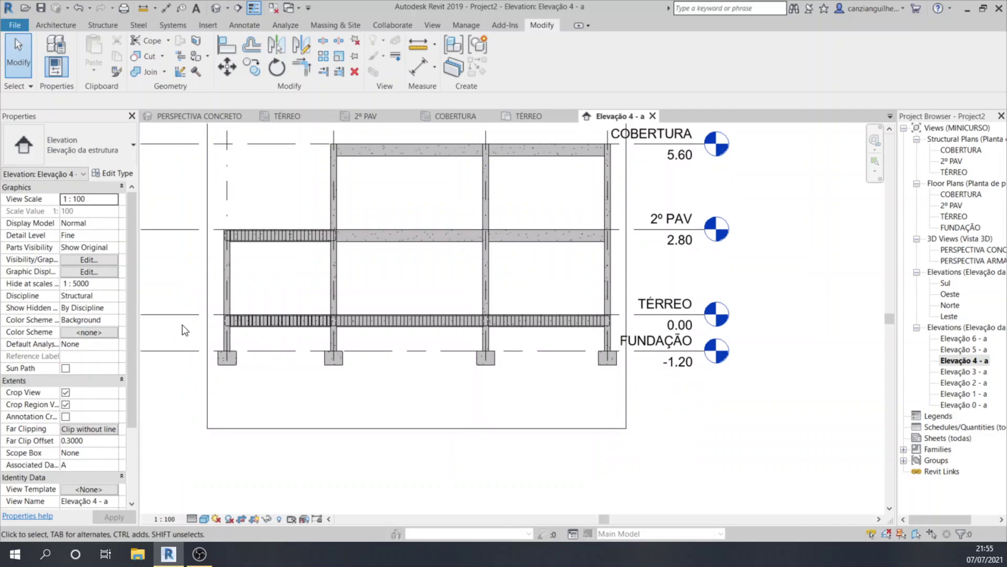
pyautogui.scroll(1, 307, 297)
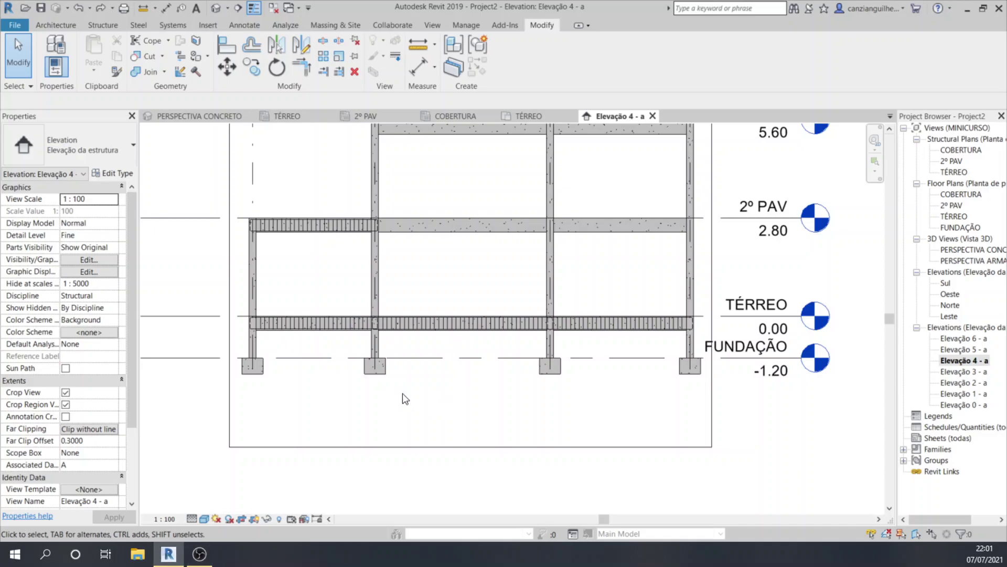
pyautogui.scroll(-1, 402, 391)
pyautogui.moveTo(402, 364); pyautogui.dragTo(376, 390, button='middle')
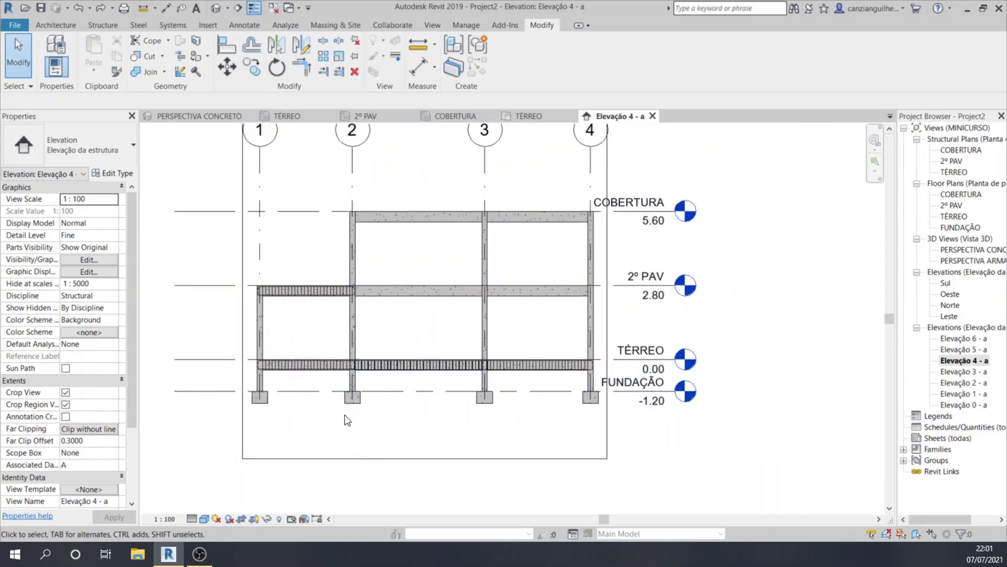
pyautogui.moveTo(339, 420); pyautogui.dragTo(293, 440, button='middle')
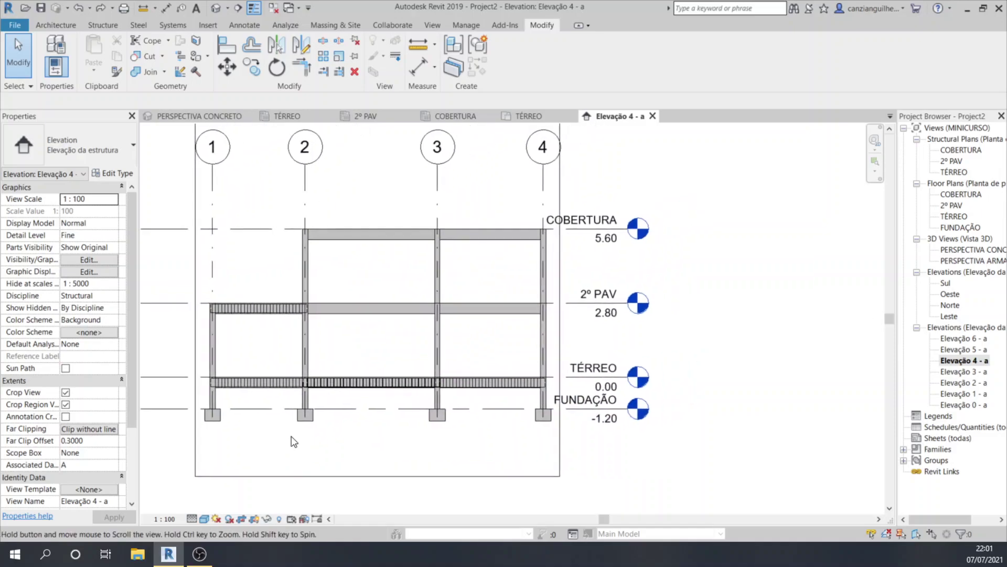
pyautogui.scroll(-1, 292, 474)
pyautogui.click(292, 475)
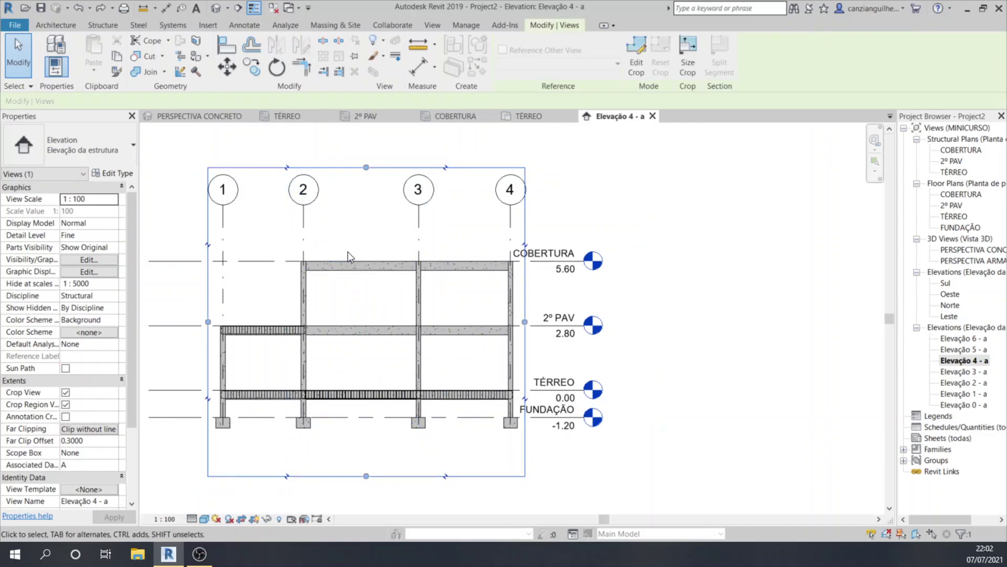
pyautogui.moveTo(368, 172); pyautogui.dragTo(366, 242)
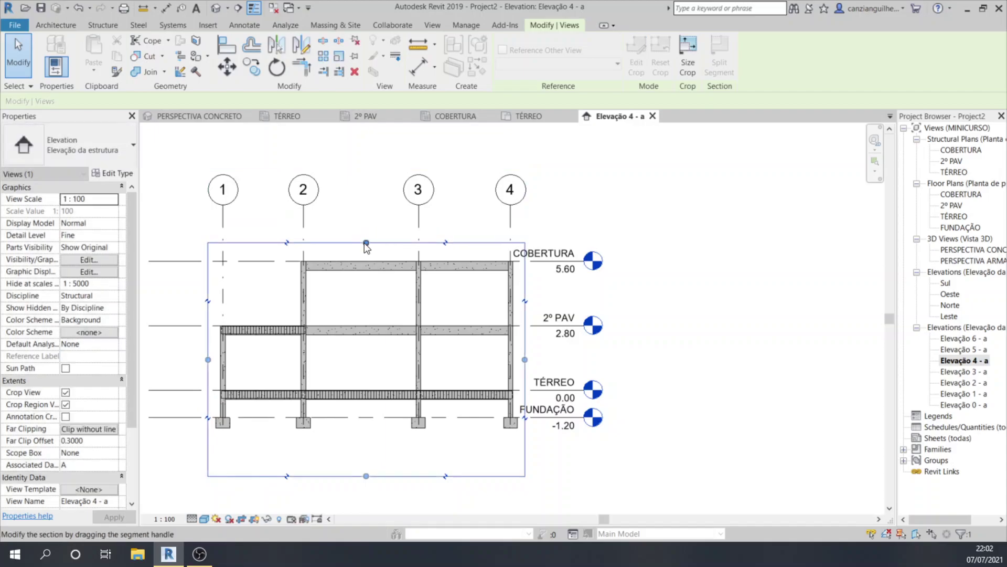
pyautogui.click(169, 354)
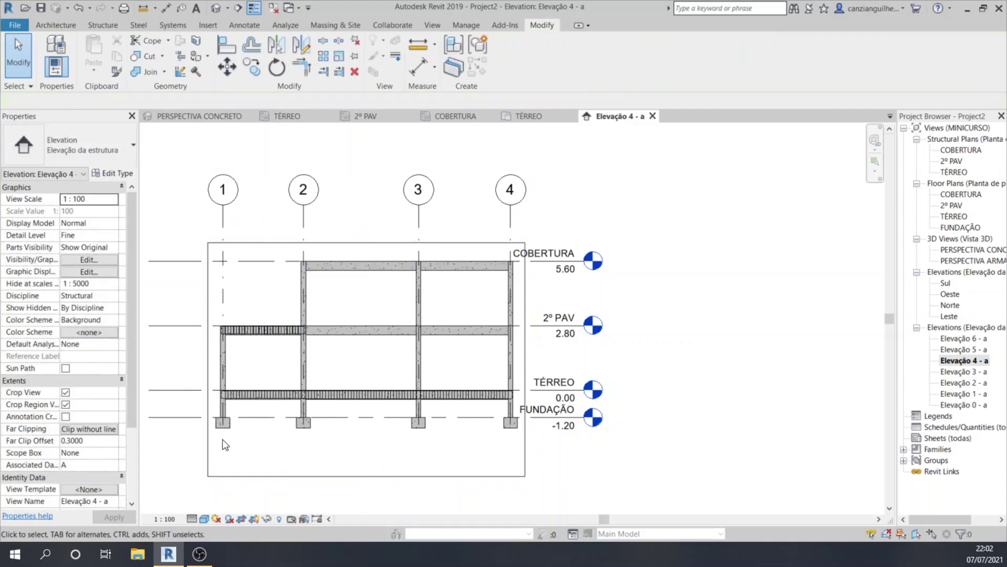
# Lower the upper edge of the elevation's crop region to between the 2º PAV and TÉRREO levels.
pyautogui.click(256, 519)
pyautogui.click(256, 520)
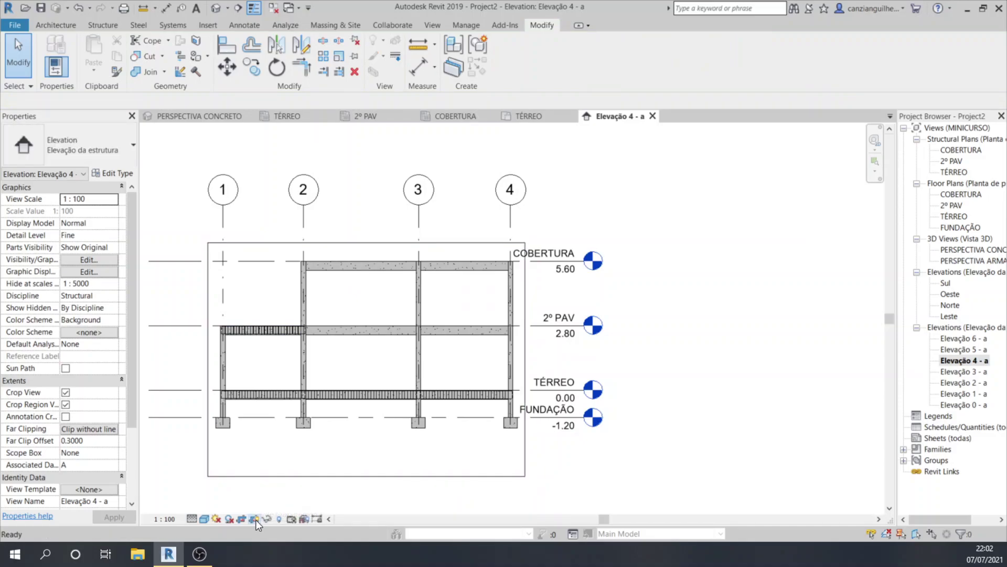
pyautogui.click(333, 240)
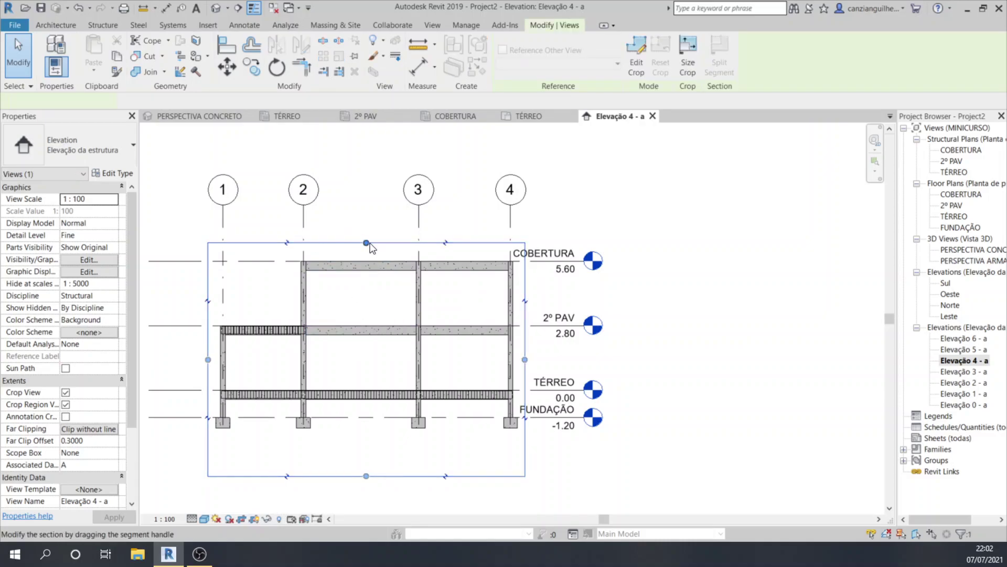
pyautogui.moveTo(366, 243); pyautogui.dragTo(361, 347)
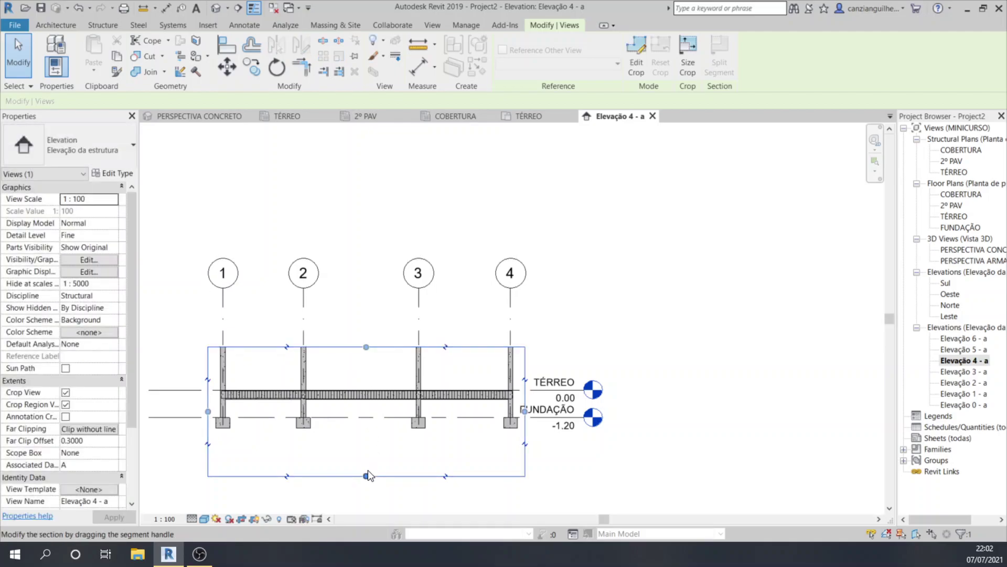
# Raise the lower edge of the crop region to the FUNDAÇÃO level, cutting the footings out of the view.
pyautogui.scroll(3, 367, 471)
pyautogui.moveTo(366, 480); pyautogui.dragTo(375, 369)
pyautogui.rightClick(374, 364)
pyautogui.click(369, 404)
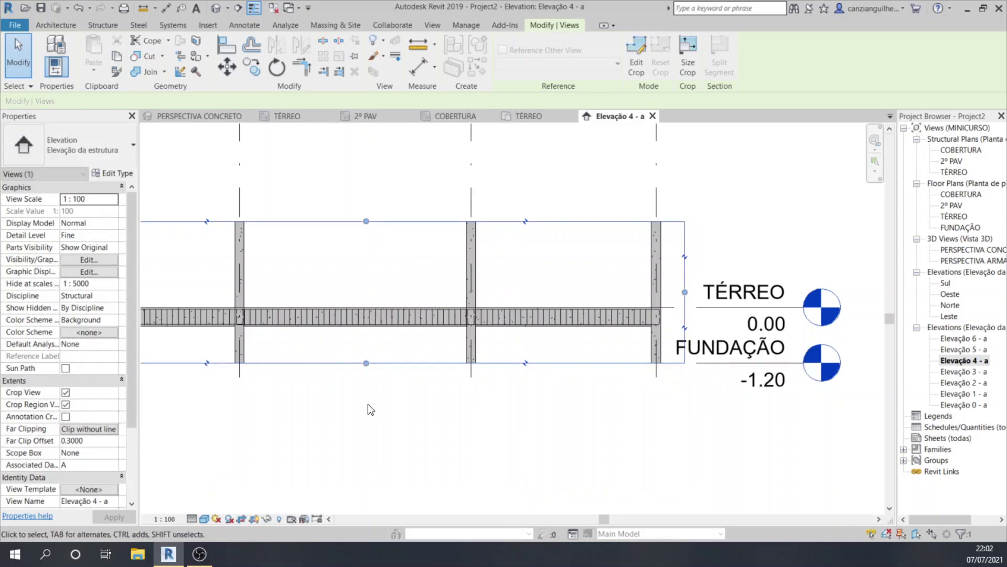
pyautogui.click(314, 426)
pyautogui.scroll(-1, 499, 387)
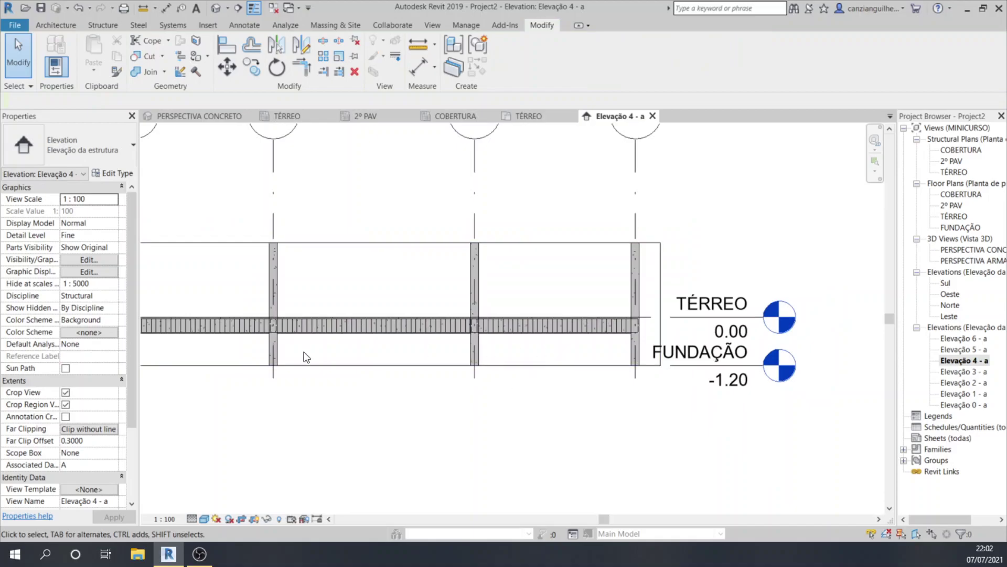
# Hide the crop region boundary in the elevation while keeping the view cropped.
pyautogui.moveTo(307, 351); pyautogui.dragTo(431, 365, button='middle')
pyautogui.moveTo(308, 383); pyautogui.dragTo(238, 382, button='middle')
pyautogui.moveTo(289, 419); pyautogui.dragTo(304, 430, button='middle')
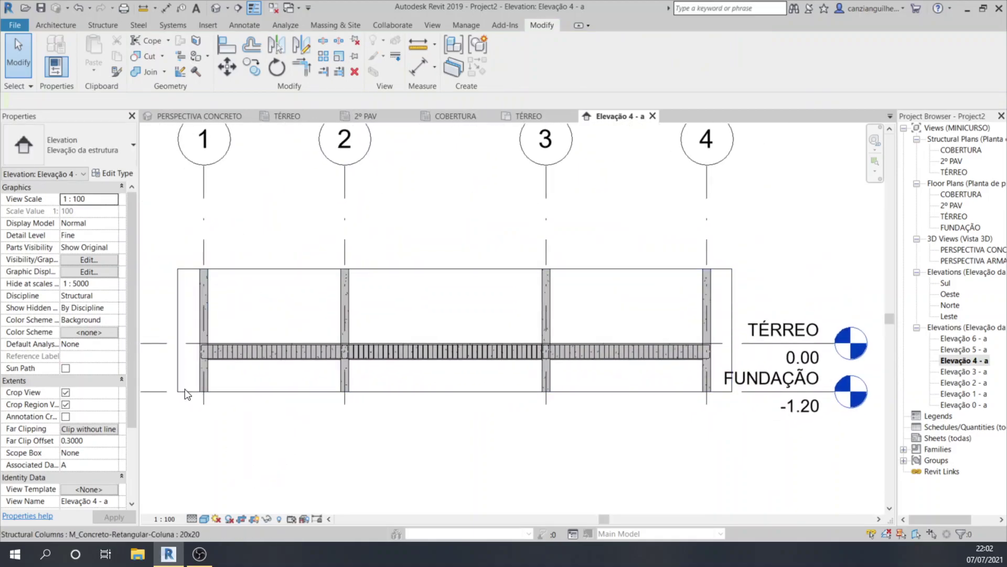
pyautogui.click(254, 519)
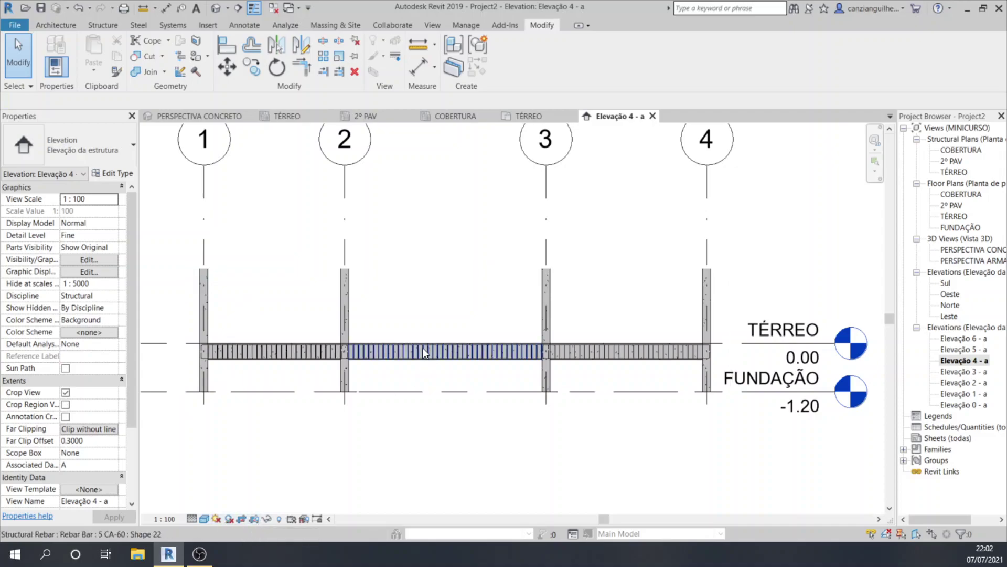
# Hide the TÉRREO and FUNDAÇÃO level elements in this elevation view.
pyautogui.scroll(-2, 404, 349)
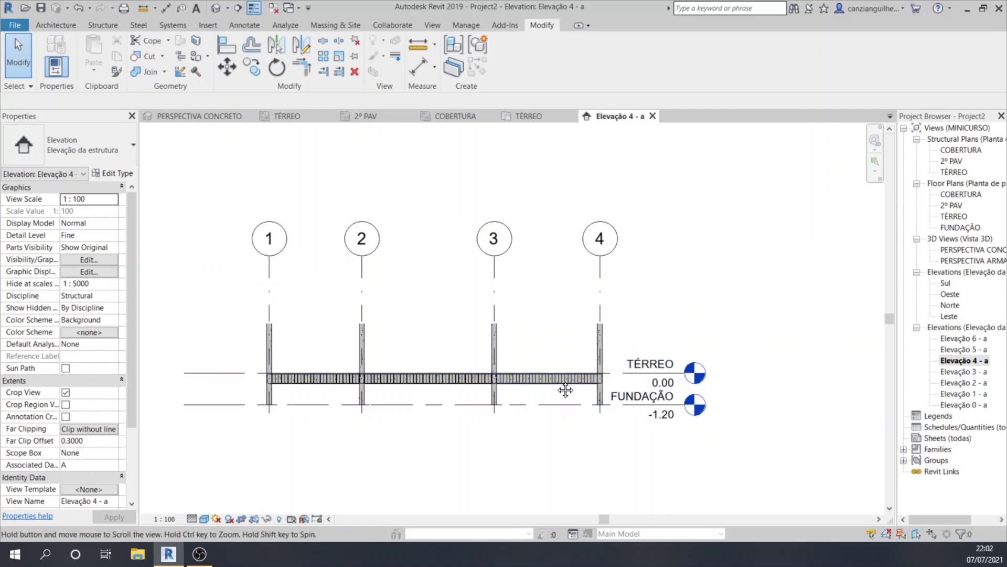
pyautogui.moveTo(575, 393); pyautogui.dragTo(258, 330, button='middle')
pyautogui.moveTo(438, 357); pyautogui.dragTo(333, 254)
pyautogui.rightClick(322, 312)
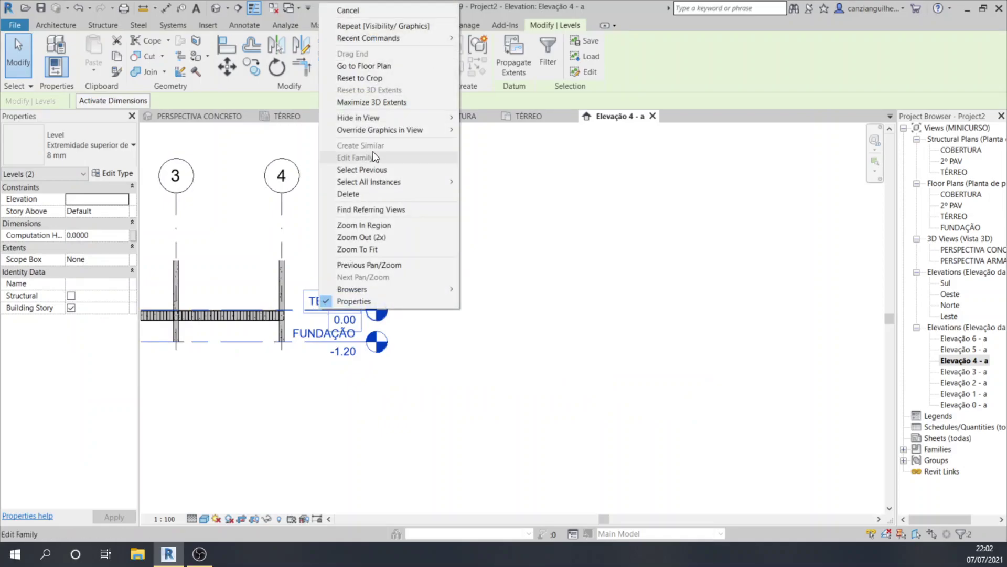
pyautogui.moveTo(389, 118)
pyautogui.click(497, 120)
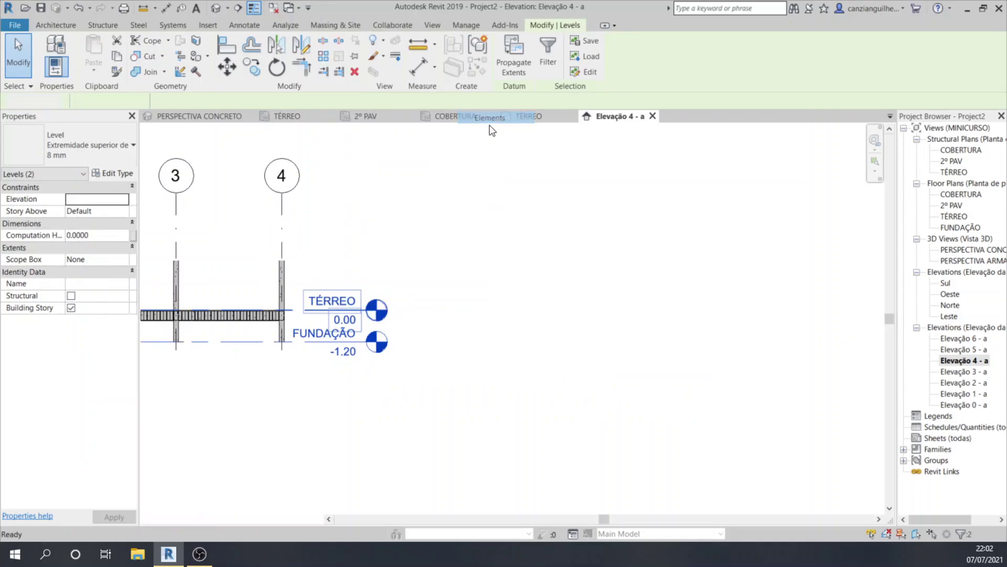
pyautogui.moveTo(353, 383); pyautogui.dragTo(664, 402, button='middle')
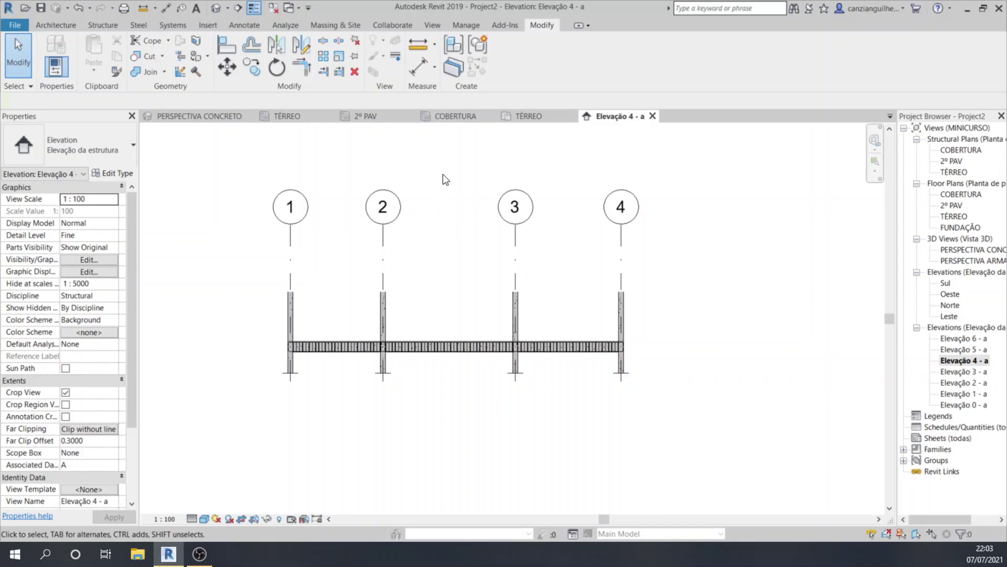
# Start a masking region and sketch a vertical boundary line about 0.08 m long along grid 1, in the column above the beam.
pyautogui.scroll(4, 284, 391)
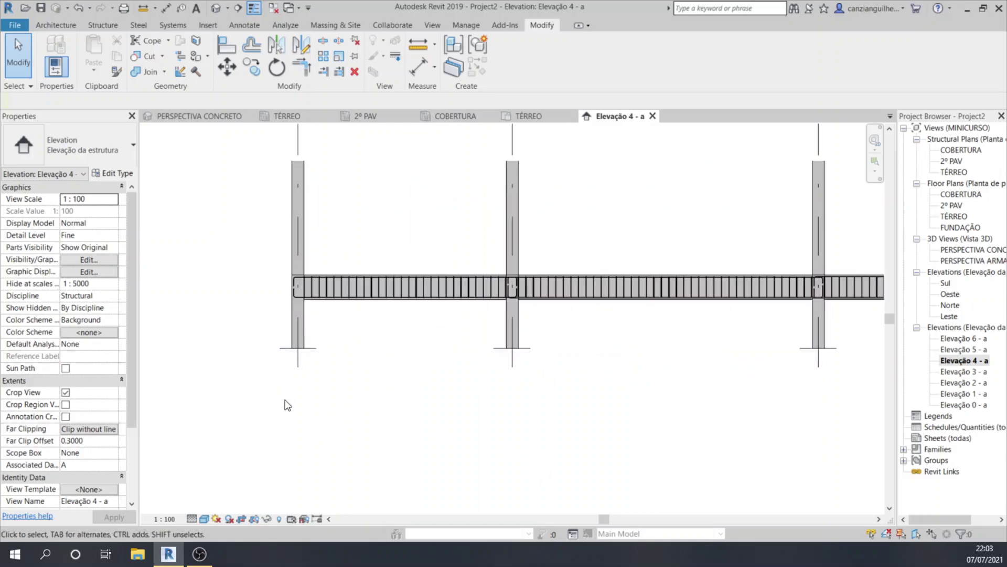
pyautogui.moveTo(314, 342); pyautogui.dragTo(259, 353, button='middle')
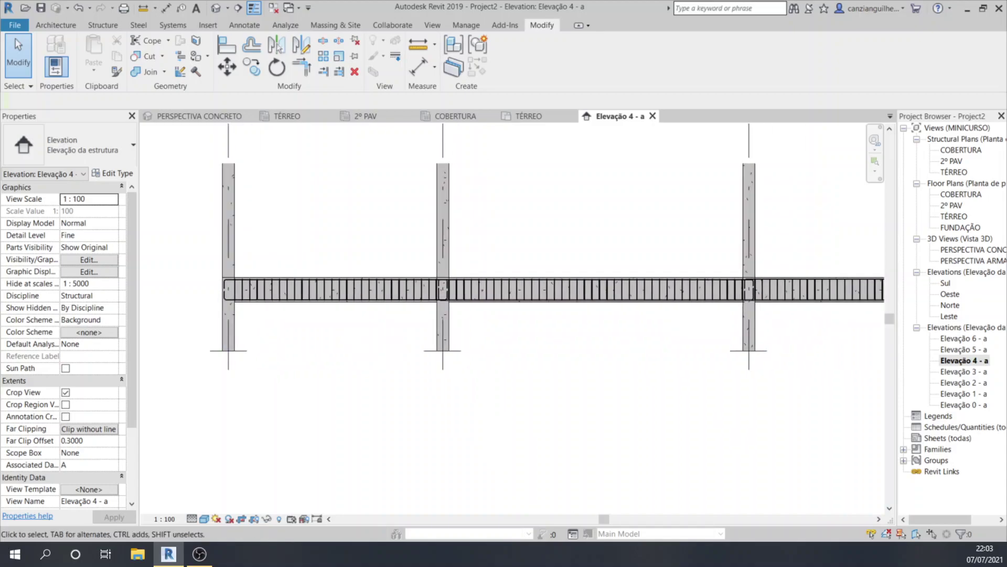
pyautogui.click(245, 25)
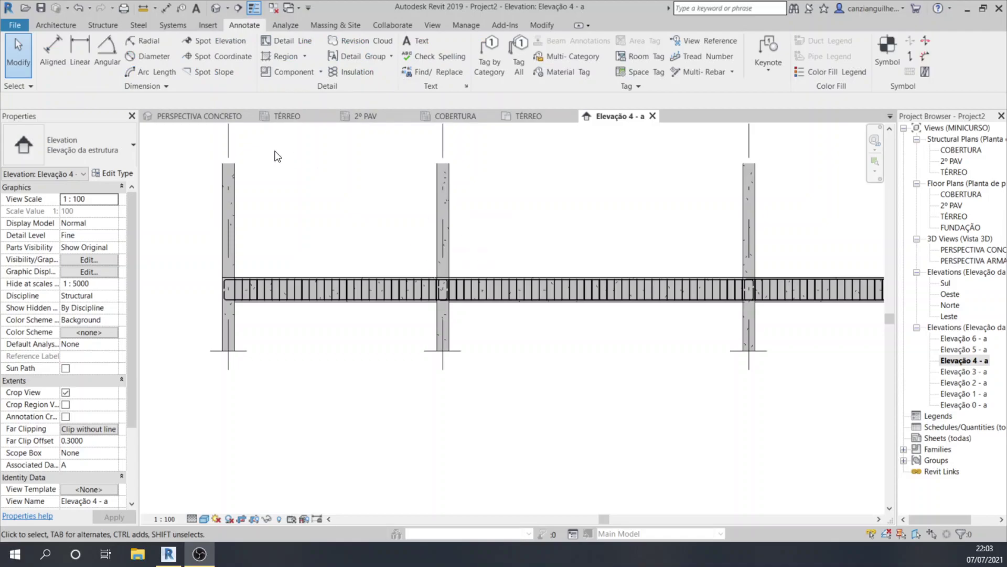
pyautogui.moveTo(213, 216); pyautogui.dragTo(214, 249, button='middle')
pyautogui.scroll(3, 207, 270)
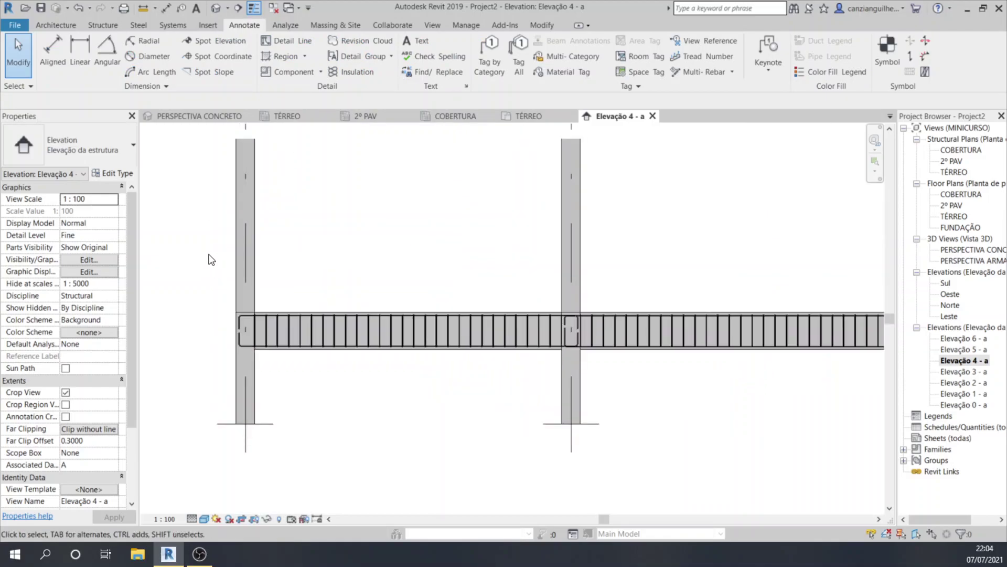
pyautogui.moveTo(235, 208); pyautogui.dragTo(248, 252, button='middle')
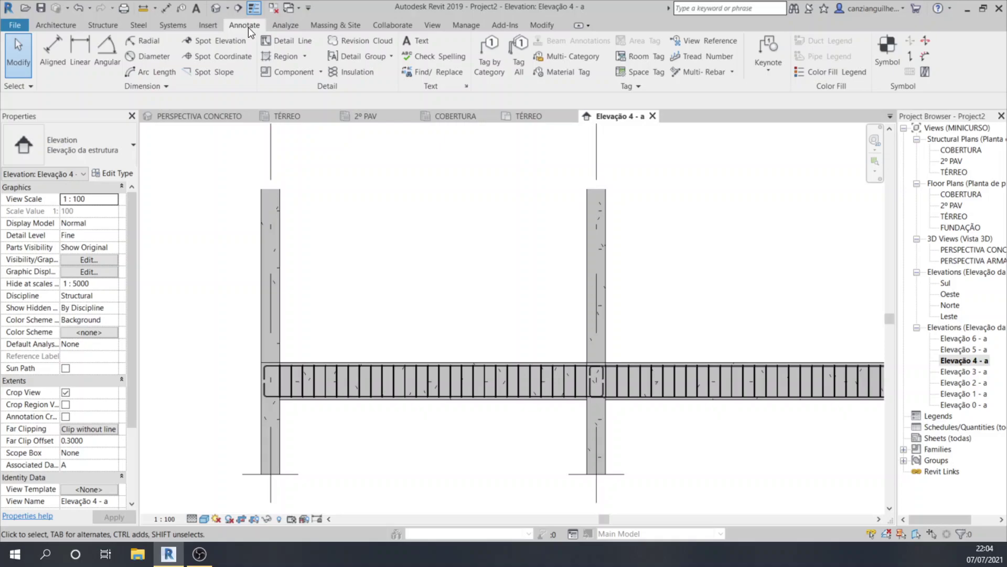
pyautogui.click(305, 55)
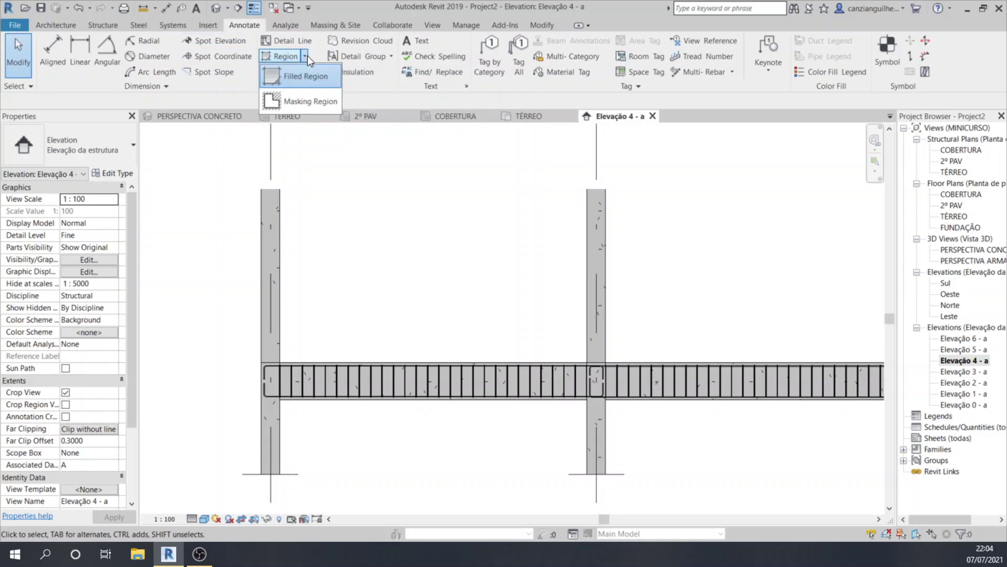
pyautogui.click(307, 101)
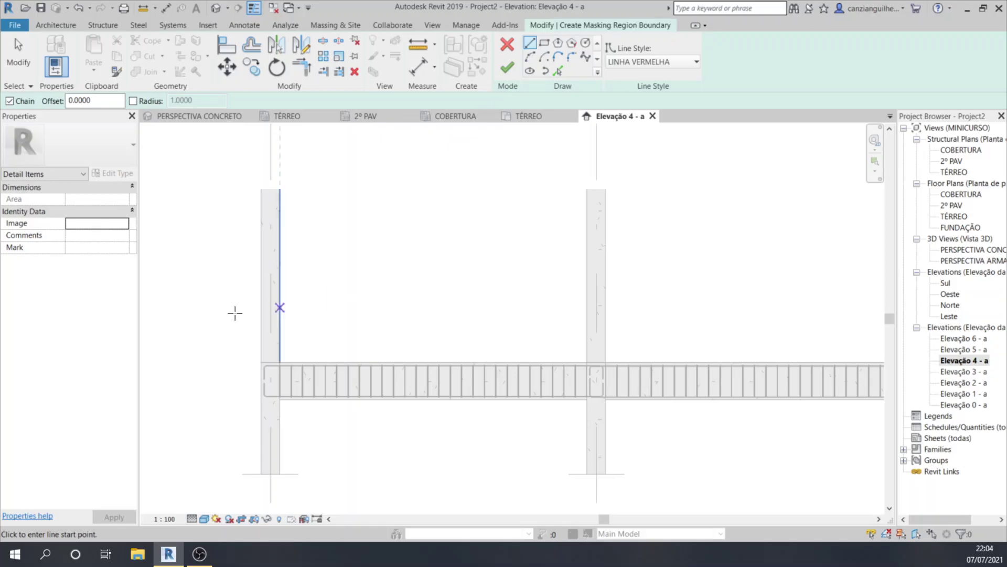
pyautogui.scroll(2, 236, 333)
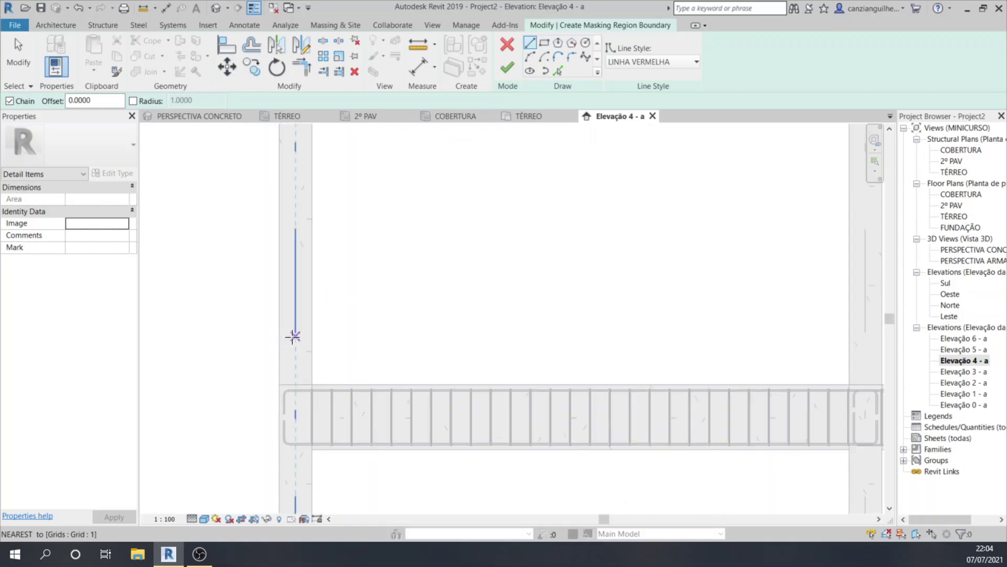
pyautogui.click(294, 315)
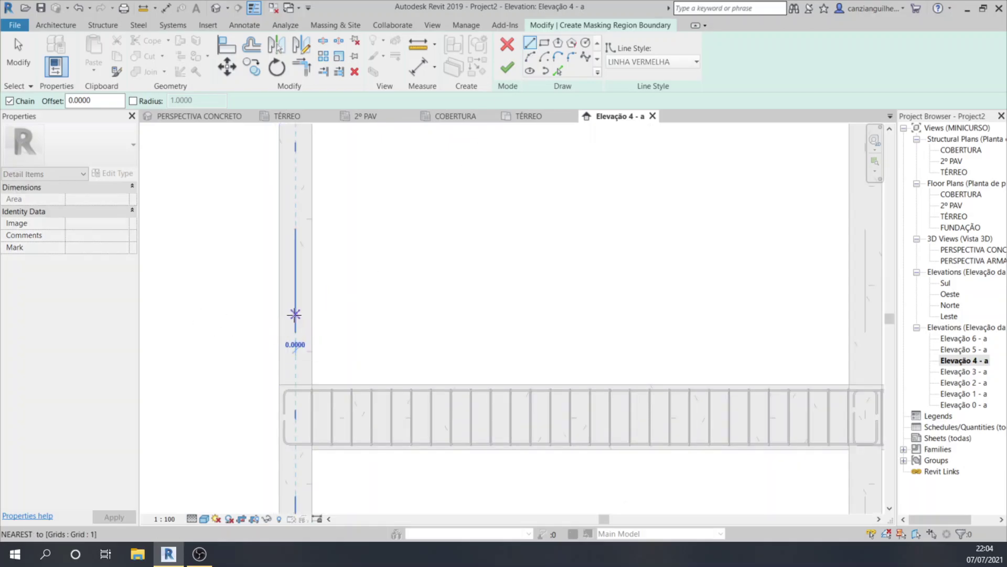
pyautogui.click(296, 300)
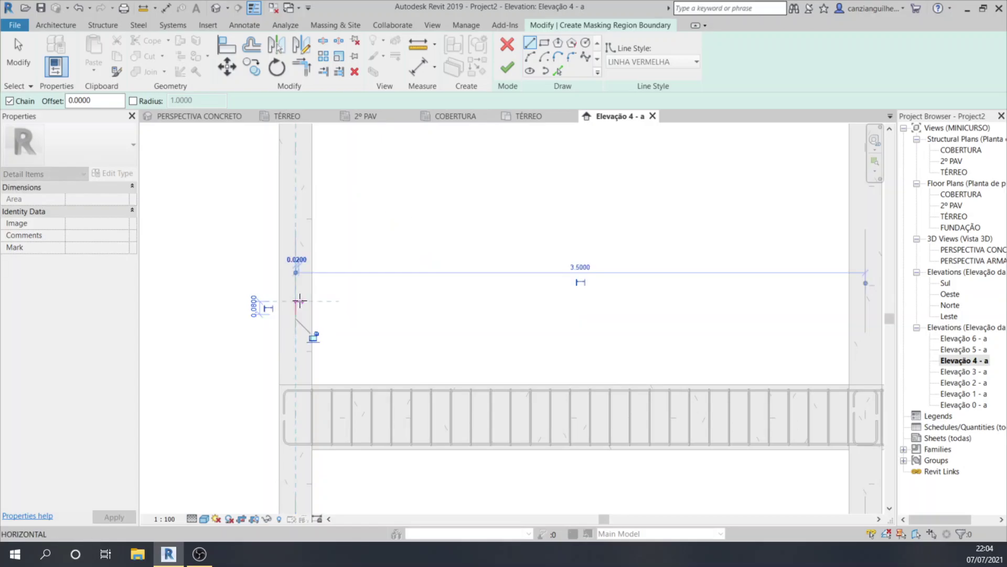
# Draw a 45° diagonal boundary line about 0.113 m long from the vertical line's upper end down toward the column's outer face.
pyautogui.scroll(2, 288, 308)
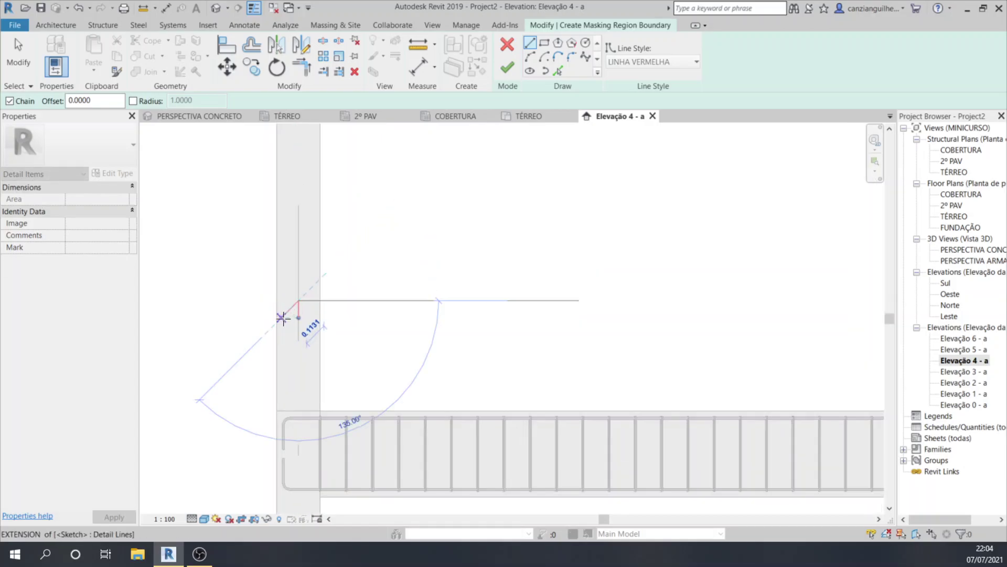
pyautogui.scroll(3, 286, 318)
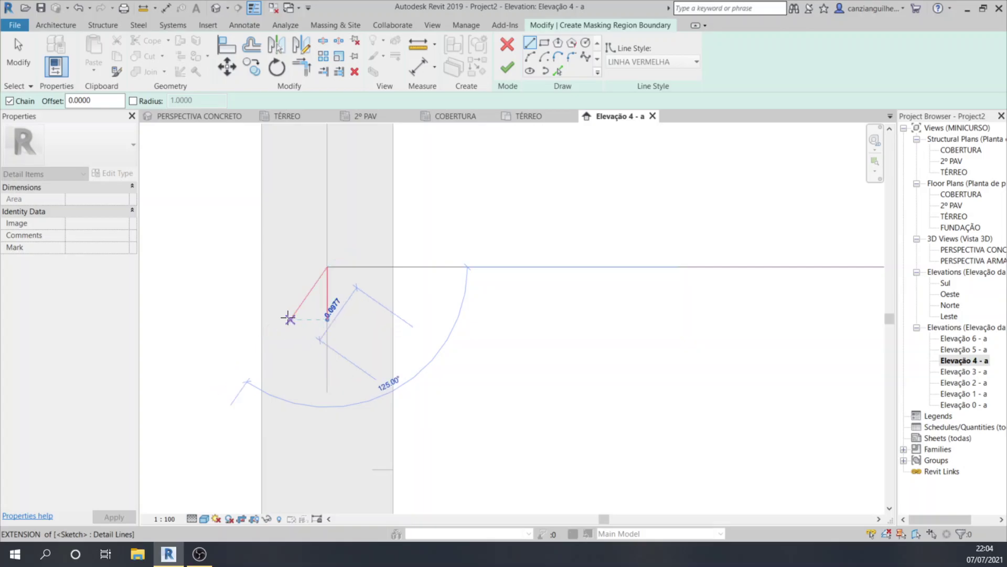
pyautogui.click(284, 318)
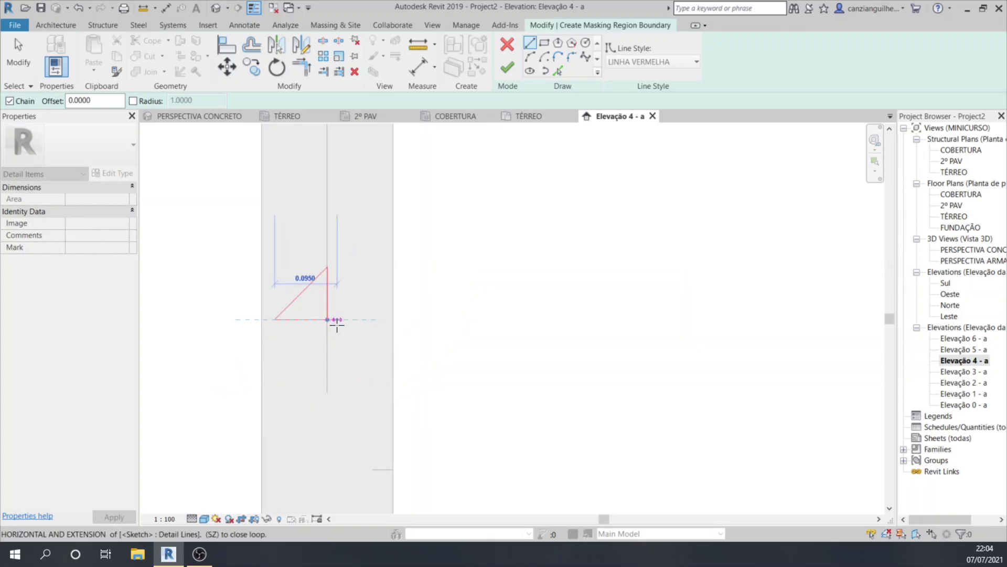
pyautogui.click(321, 314)
pyautogui.press('Escape')
pyautogui.press('Escape')
# Copy the diagonal line from its lower endpoint to the lower end of the vertical line, forming a break symbol.
pyautogui.click(300, 293)
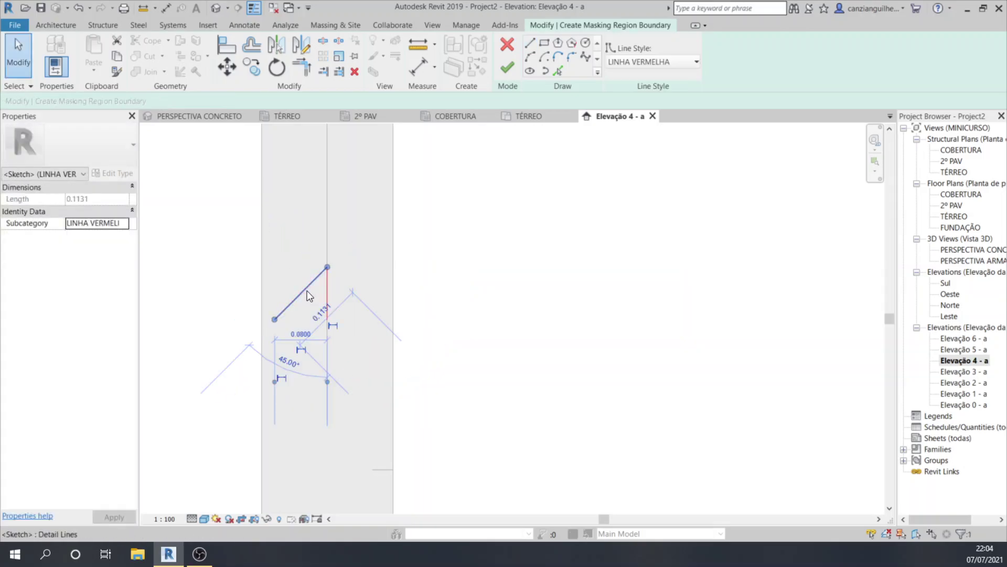
pyautogui.click(257, 65)
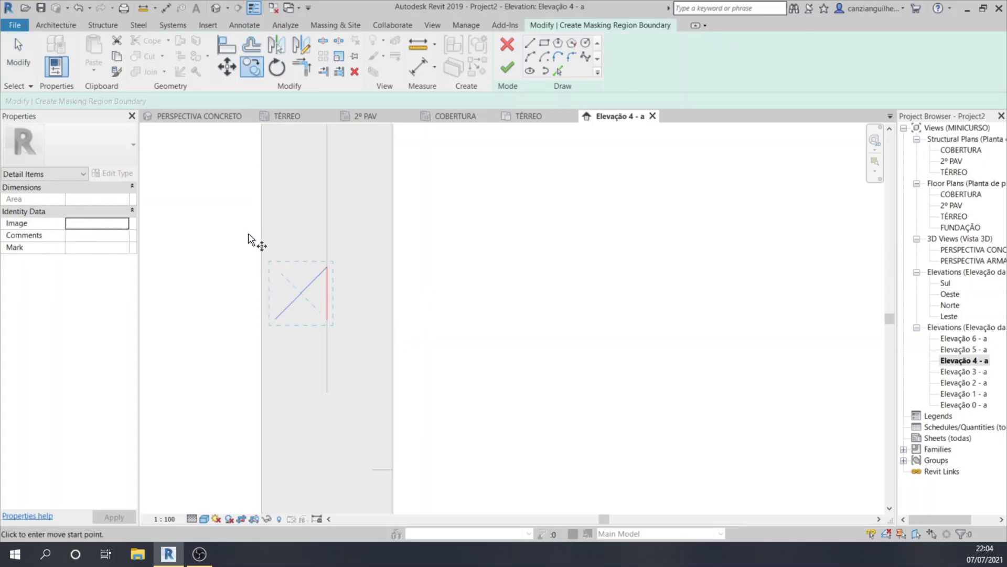
pyautogui.click(275, 319)
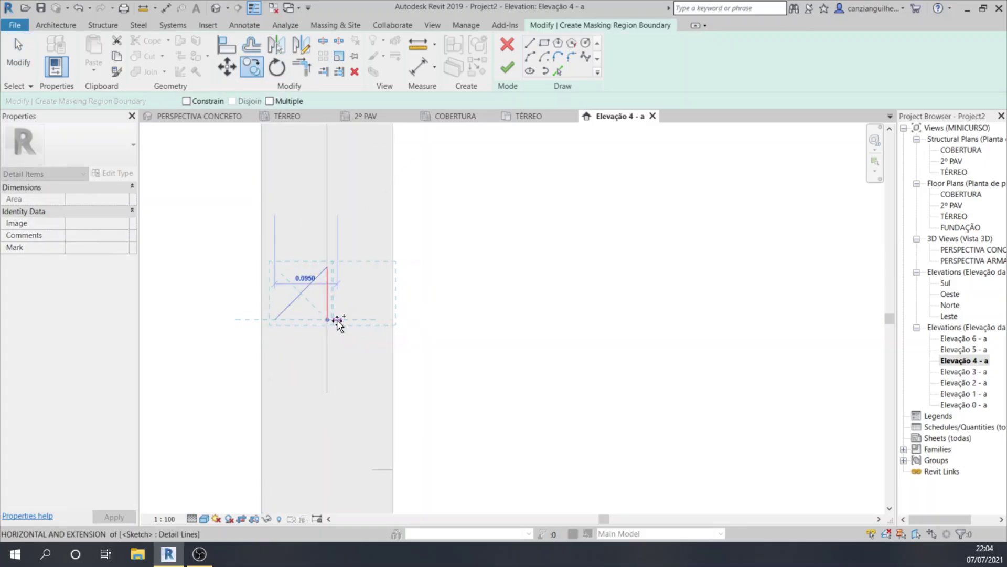
pyautogui.click(328, 319)
pyautogui.press('Escape')
pyautogui.scroll(-2, 329, 349)
# Draw a 2 m horizontal boundary line from the midpoint of the copied diagonal, going away from the column toward grid 2.
pyautogui.click(530, 43)
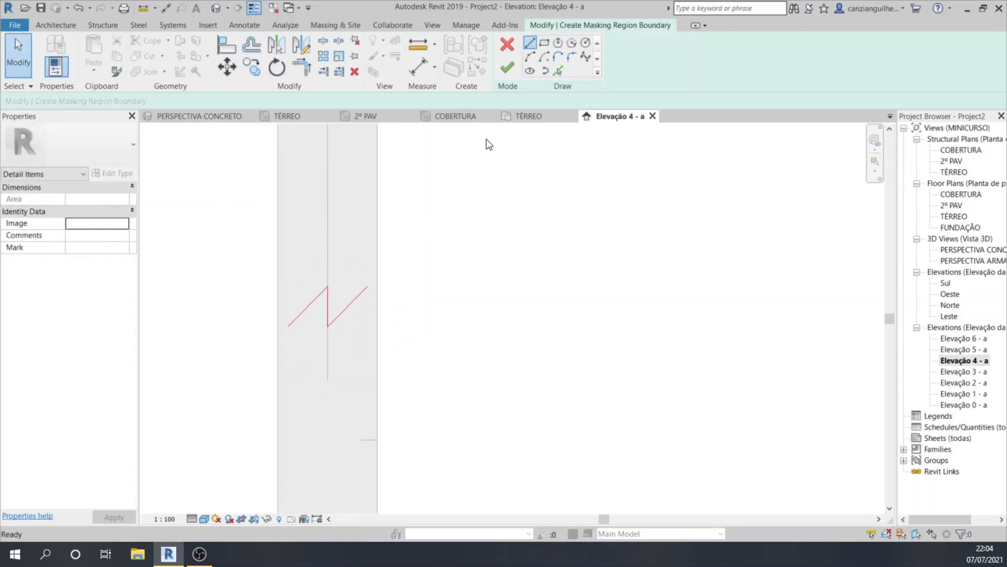
pyautogui.click(346, 310)
pyautogui.scroll(-1, 467, 317)
pyautogui.scroll(-1, 468, 318)
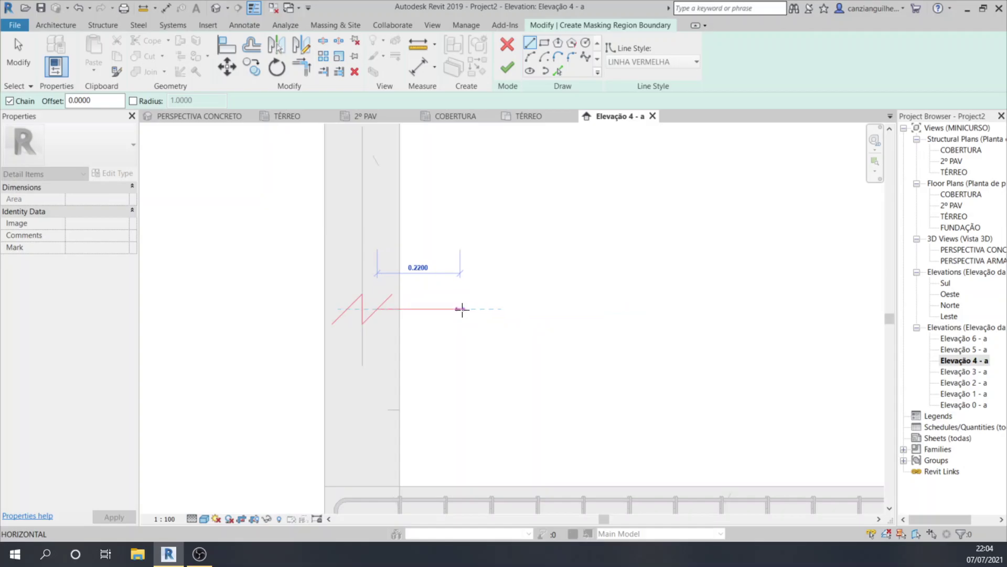
pyautogui.write('2')
pyautogui.press('Return')
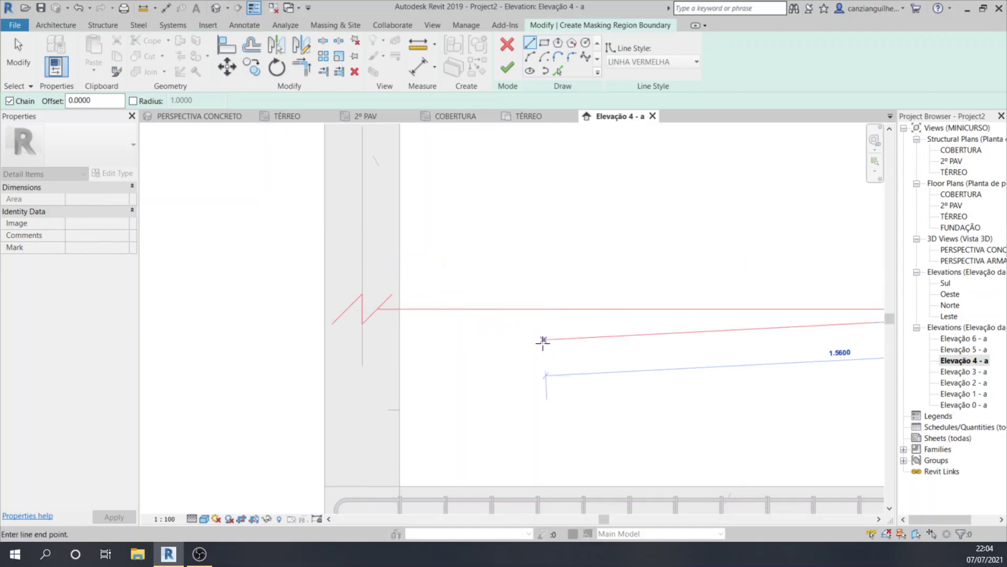
pyautogui.press('Escape')
pyautogui.press('Escape')
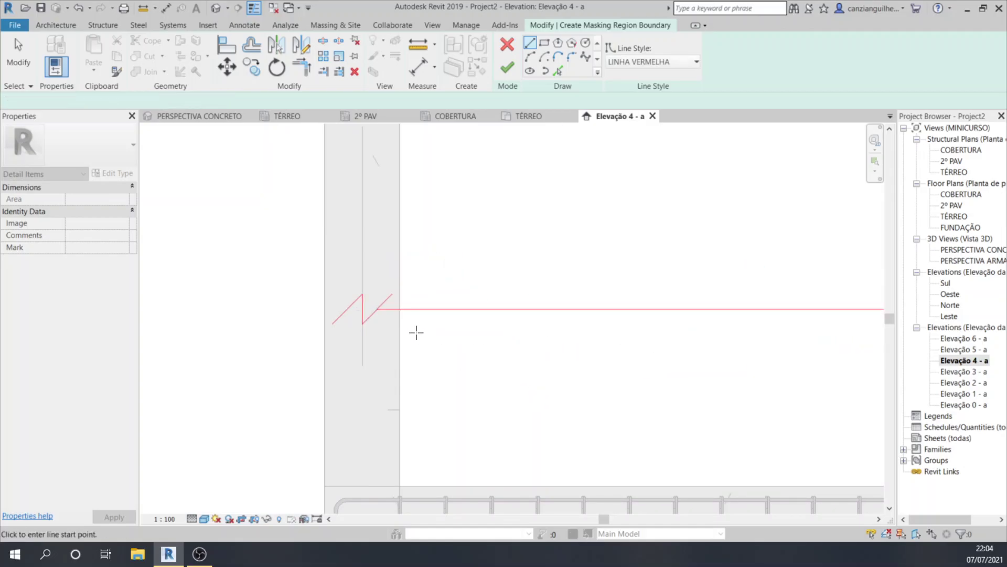
# Undo the 2 m horizontal line, keeping the three lines of the break symbol.
pyautogui.hotkey('ctrl', 'z')
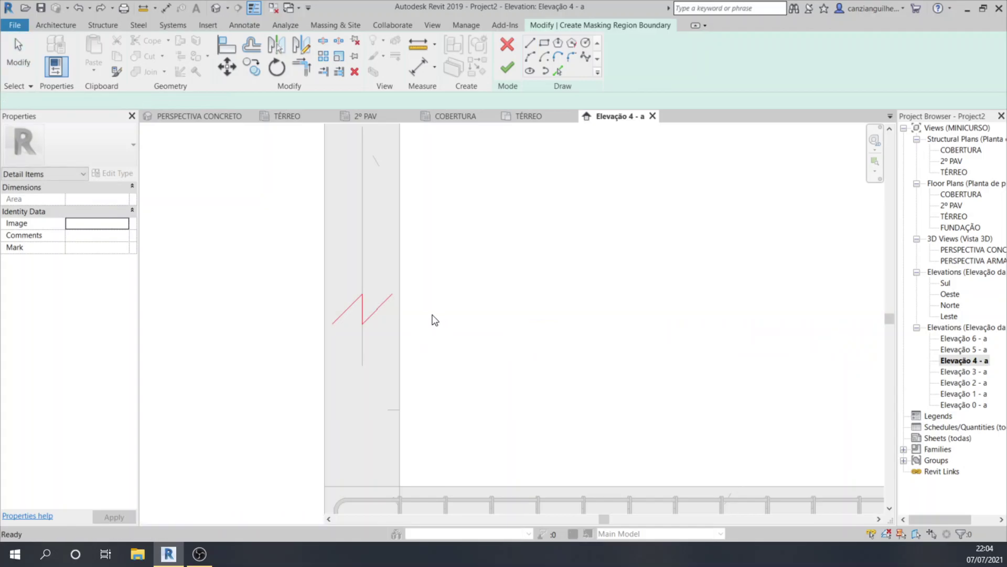
pyautogui.scroll(2, 419, 315)
pyautogui.hotkey('ctrl', 'z')
pyautogui.click(106, 7)
# Draw a 0.2 m horizontal boundary line from the midpoint of the copied diagonal, extending past the column's inner face.
pyautogui.click(530, 43)
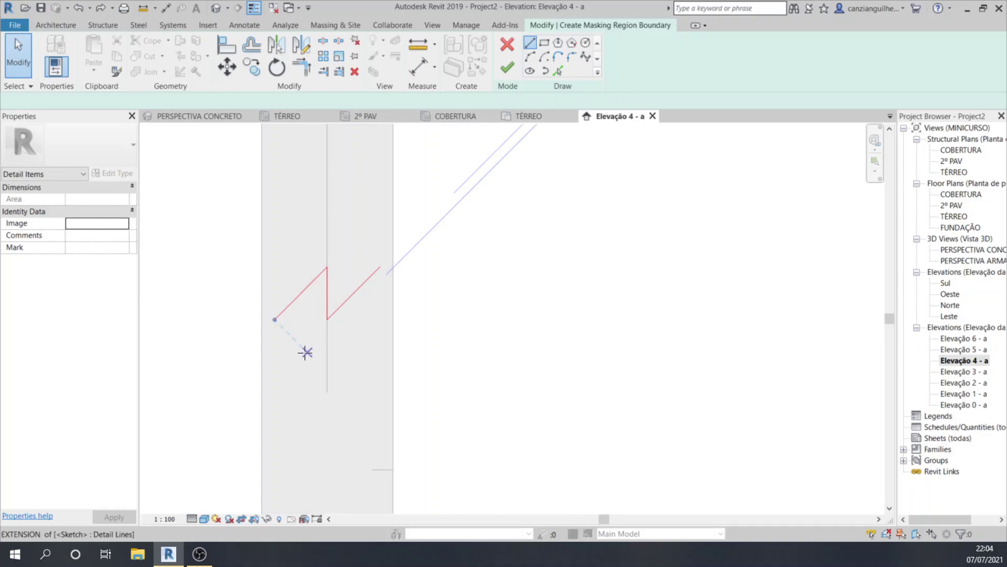
pyautogui.click(354, 293)
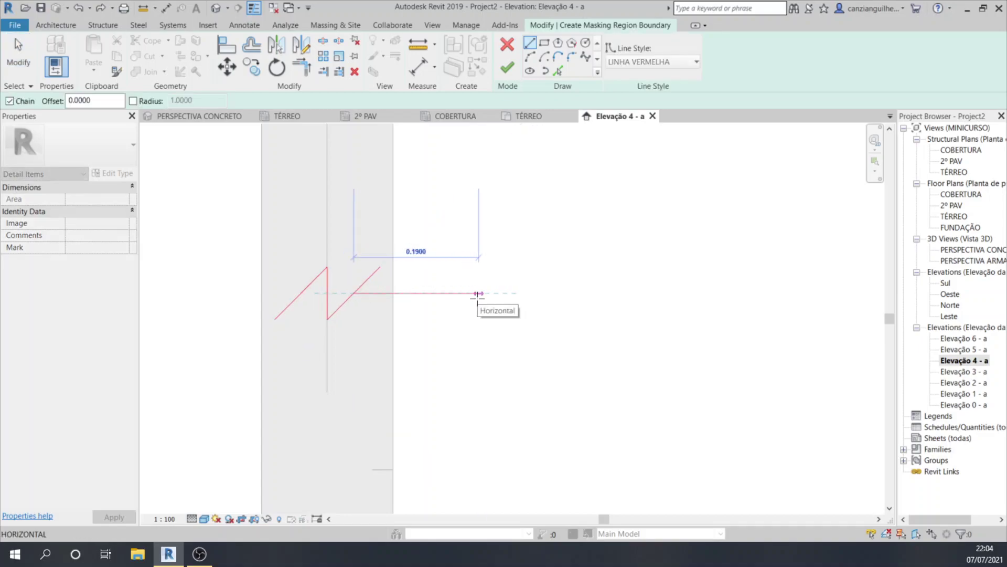
pyautogui.write('.2')
pyautogui.press('Return')
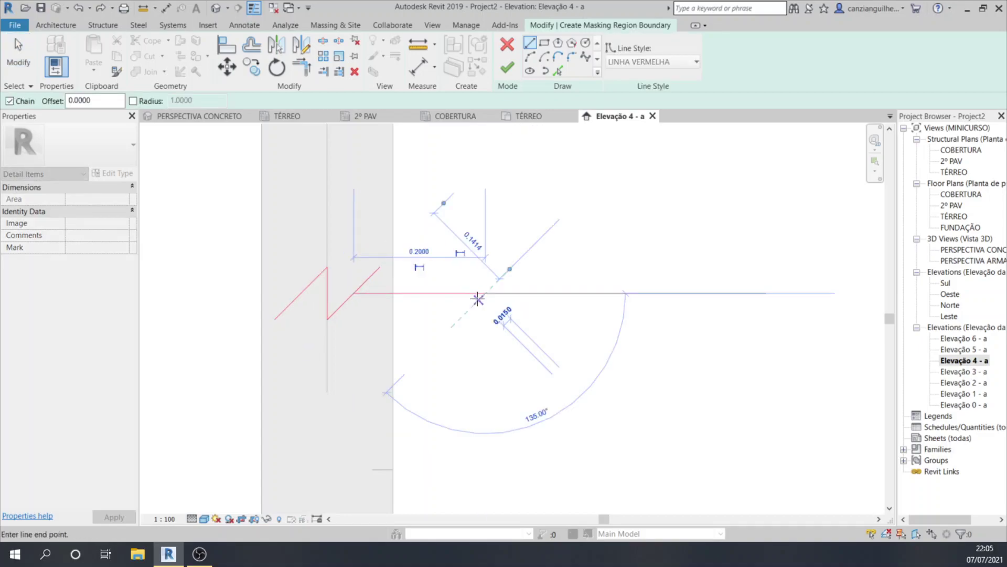
# Draw a 0.2 m horizontal boundary line from the midpoint of the first diagonal, extending past the column's outer face.
pyautogui.press('Escape')
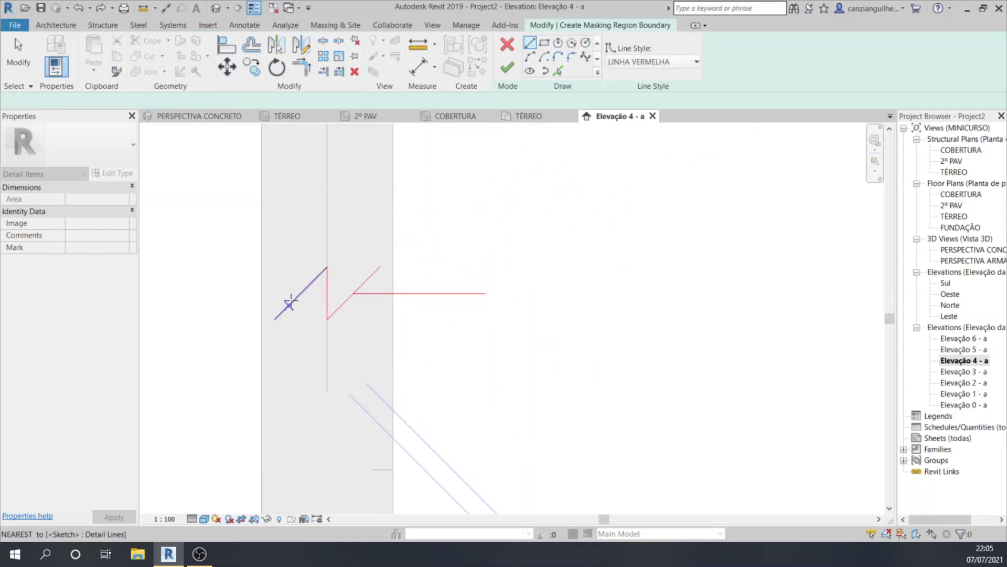
pyautogui.click(302, 293)
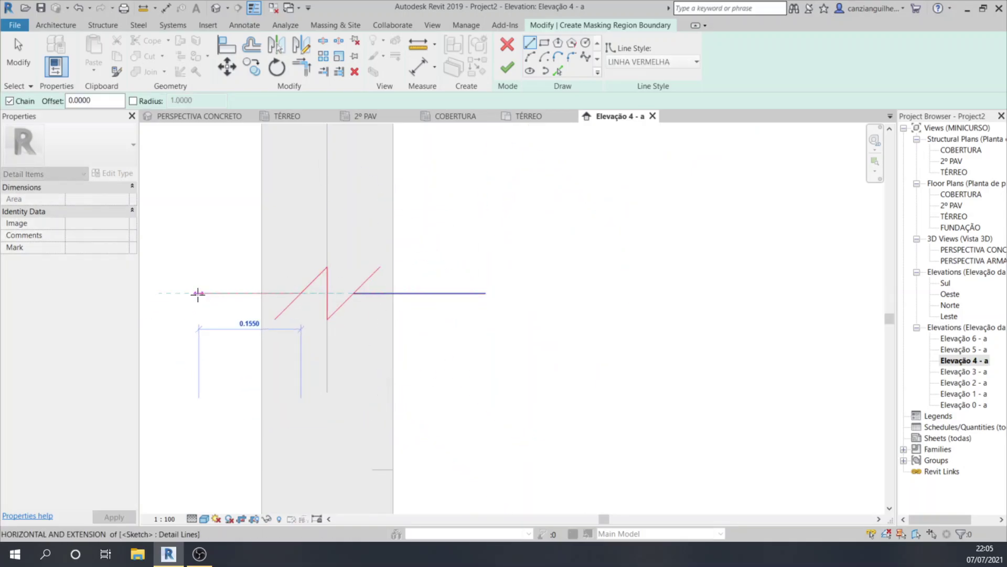
pyautogui.write('.2')
pyautogui.press('Return')
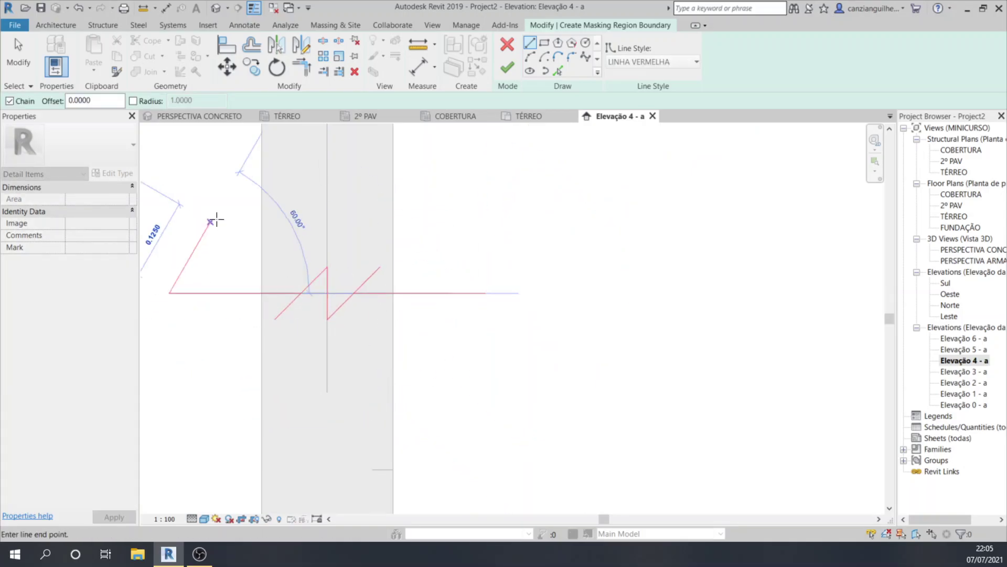
# Close the masking boundary above the break symbol with two vertical lines and a horizontal line joining the outer ends of the horizontal lines.
pyautogui.scroll(-2, 181, 212)
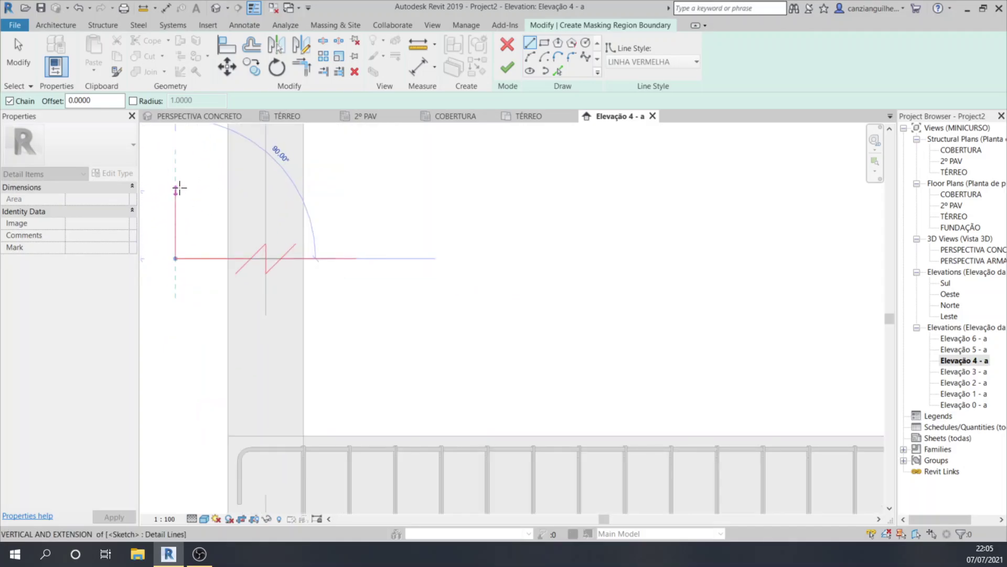
pyautogui.click(178, 176)
pyautogui.click(356, 176)
pyautogui.click(356, 258)
pyautogui.press('Escape')
pyautogui.press('Escape')
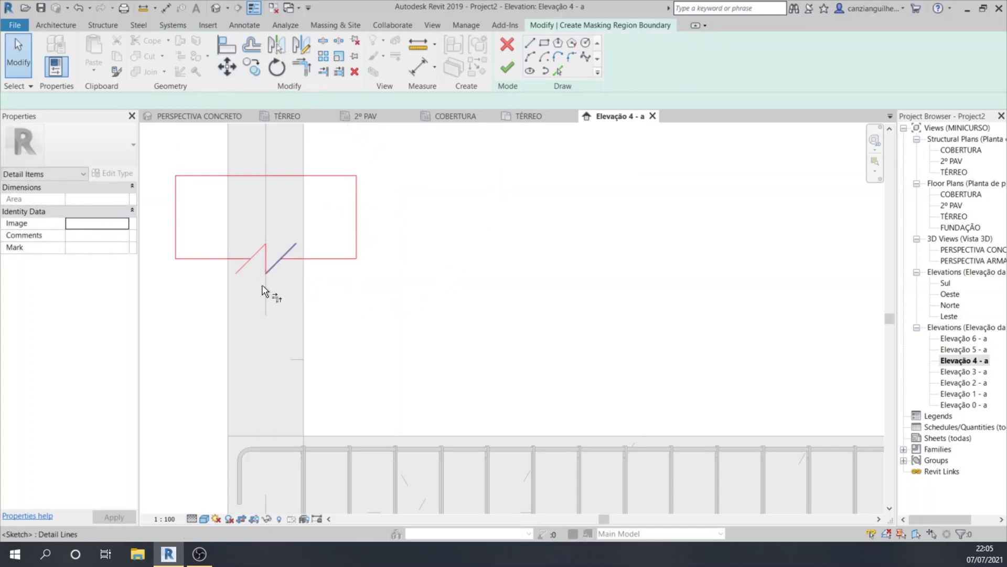
# Trim both break-symbol diagonals to the adjoining horizontal lines and finish the masking region.
pyautogui.press('t')
pyautogui.press('r')
pyautogui.click(254, 254)
pyautogui.click(231, 259)
pyautogui.click(304, 258)
pyautogui.click(279, 261)
pyautogui.press('Escape')
pyautogui.scroll(-3, 358, 242)
pyautogui.moveTo(367, 219); pyautogui.dragTo(357, 243, button='middle')
pyautogui.click(514, 72)
pyautogui.click(440, 178)
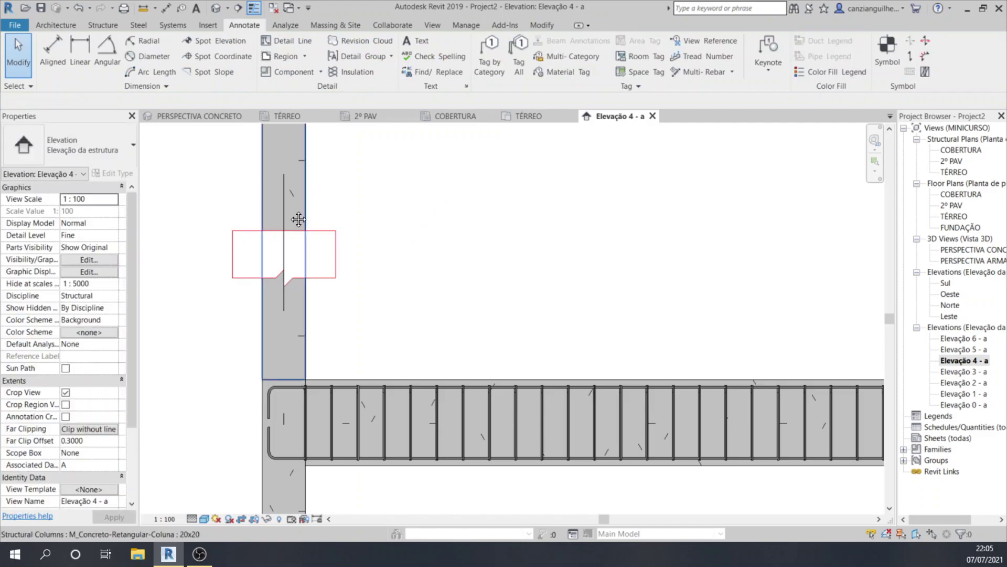
# Stretch the masking region's upper edge past the top of the grid 1 column.
pyautogui.moveTo(291, 211); pyautogui.dragTo(298, 328, button='middle')
pyautogui.click(317, 342)
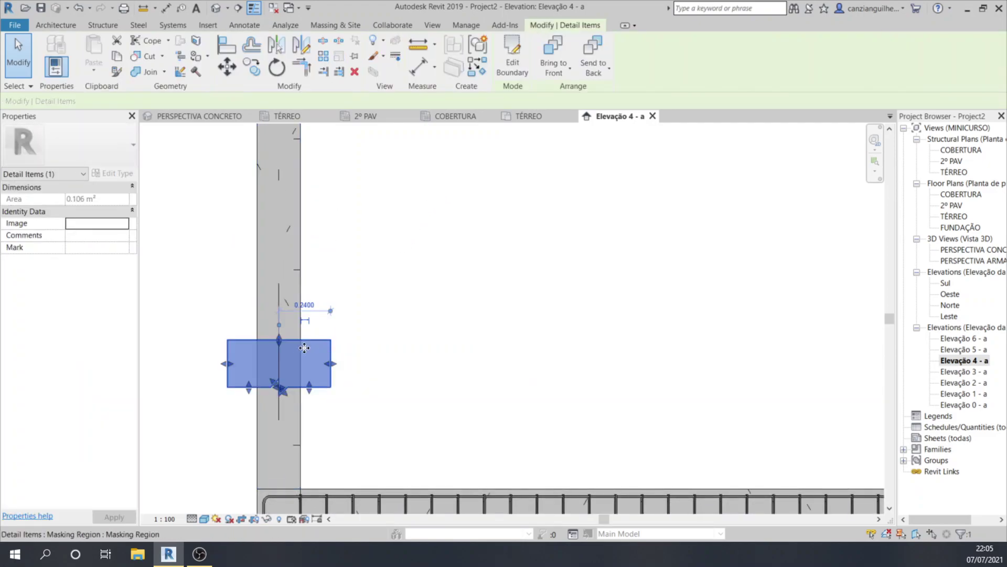
pyautogui.scroll(-2, 307, 347)
pyautogui.moveTo(280, 346)
pyautogui.mouseDown()
pyautogui.moveTo(280, 127)
pyautogui.moveTo(281, 138)
pyautogui.mouseUp()
pyautogui.click(421, 257)
pyautogui.scroll(-1, 342, 322)
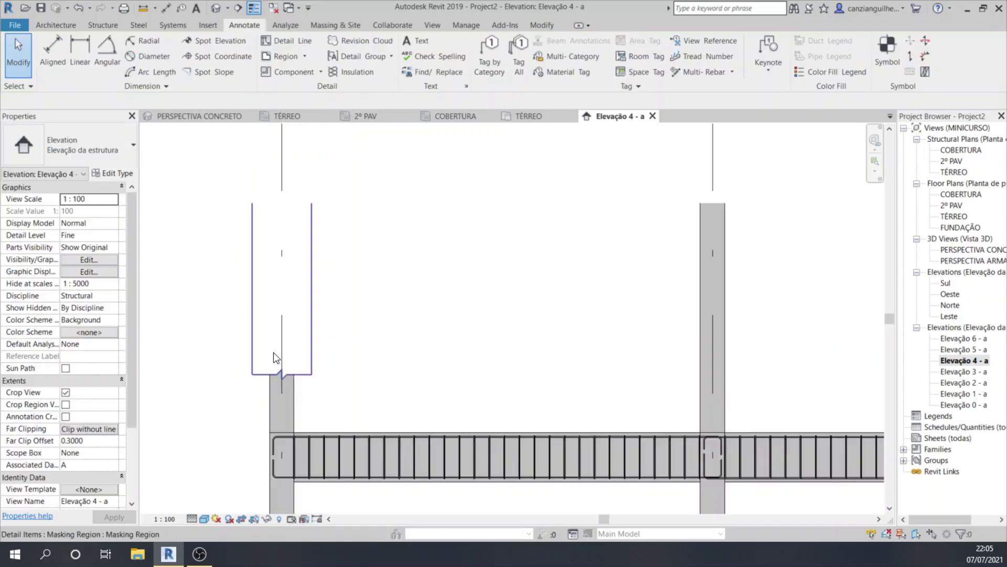
# Open the boundary of the grid 1 column's masking region for editing.
pyautogui.moveTo(400, 331); pyautogui.dragTo(321, 316, button='middle')
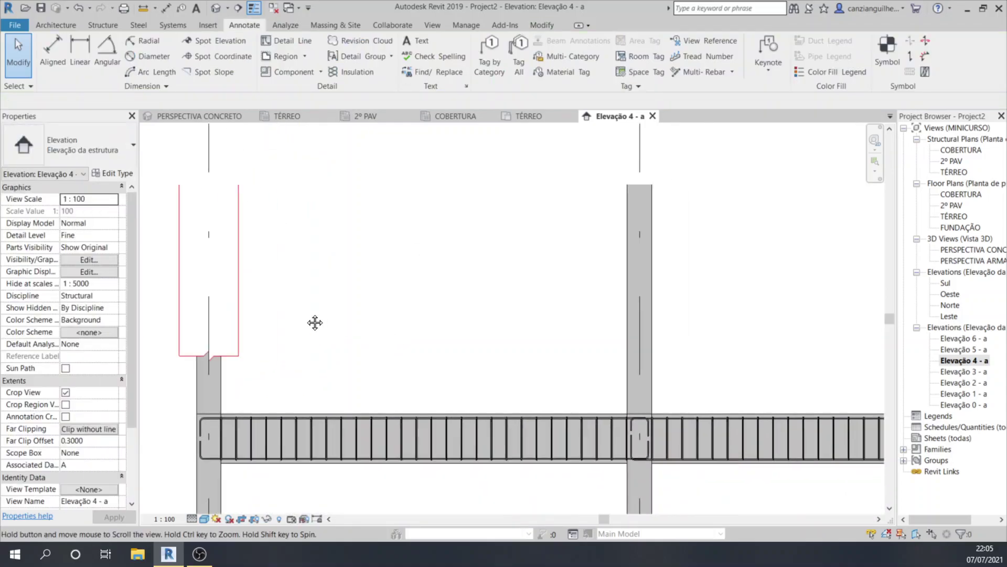
pyautogui.click(234, 314)
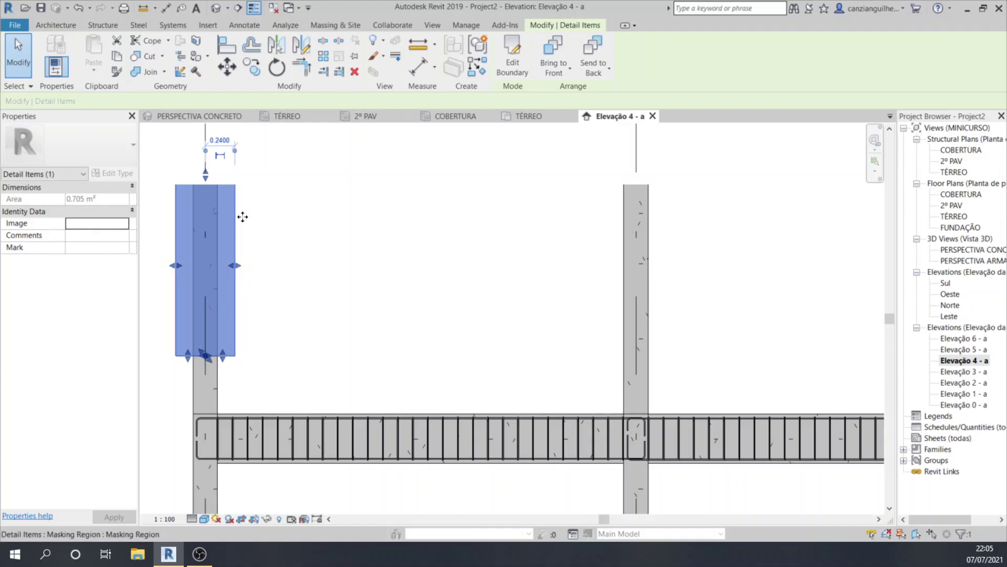
pyautogui.click(230, 247)
pyautogui.click(230, 257)
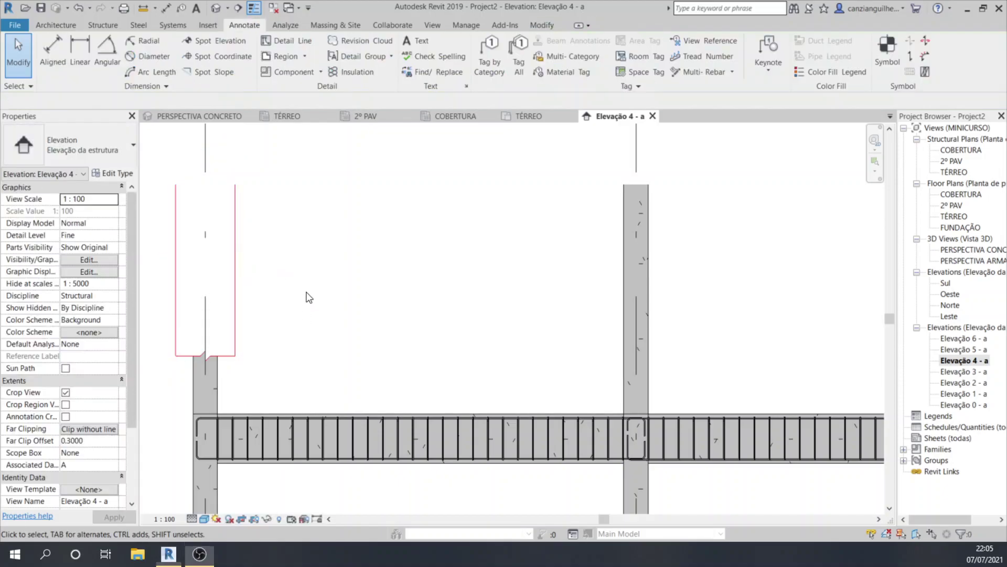
pyautogui.click(196, 276)
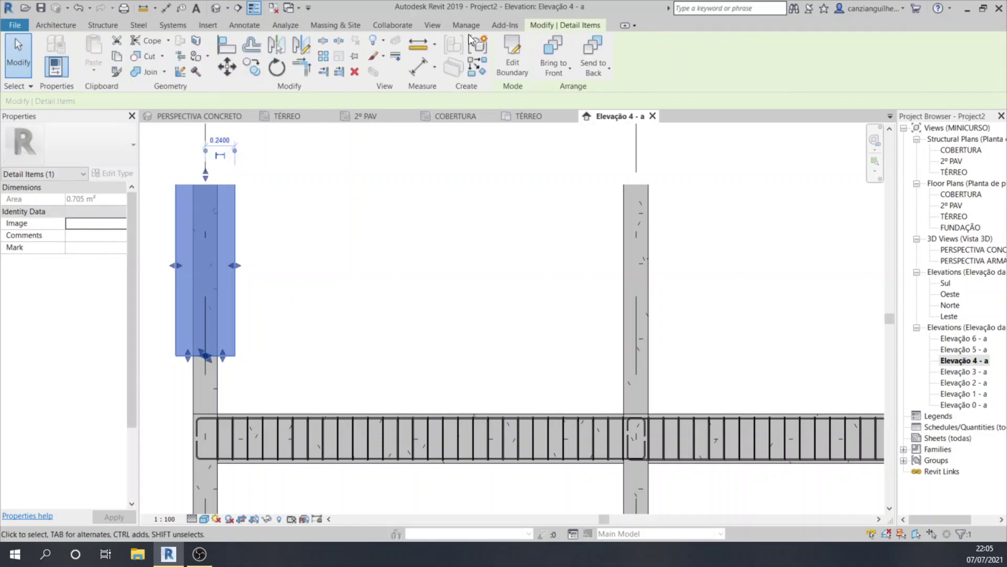
pyautogui.click(516, 63)
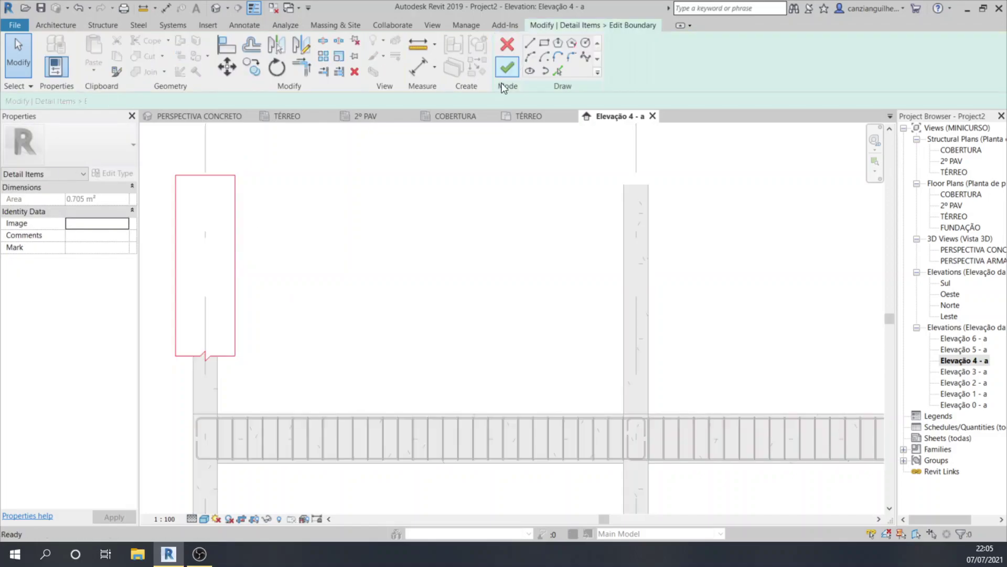
# Set the subcategory of all the masking region's boundary lines to <Invisible lines> and finish the boundary edit.
pyautogui.press('Tab')
pyautogui.click(174, 232)
pyautogui.click(174, 232)
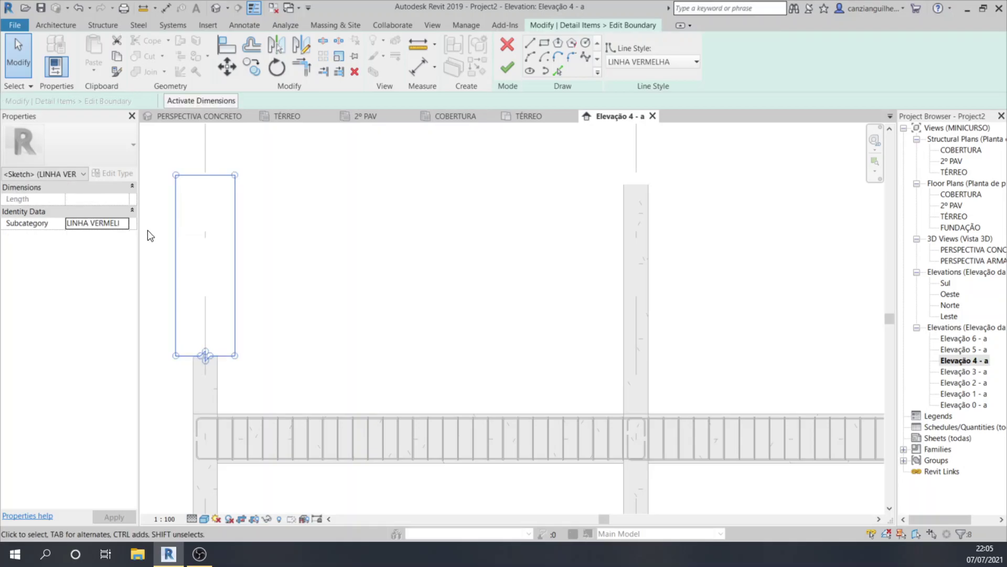
pyautogui.click(123, 224)
pyautogui.click(124, 225)
pyautogui.scroll(-2, 111, 267)
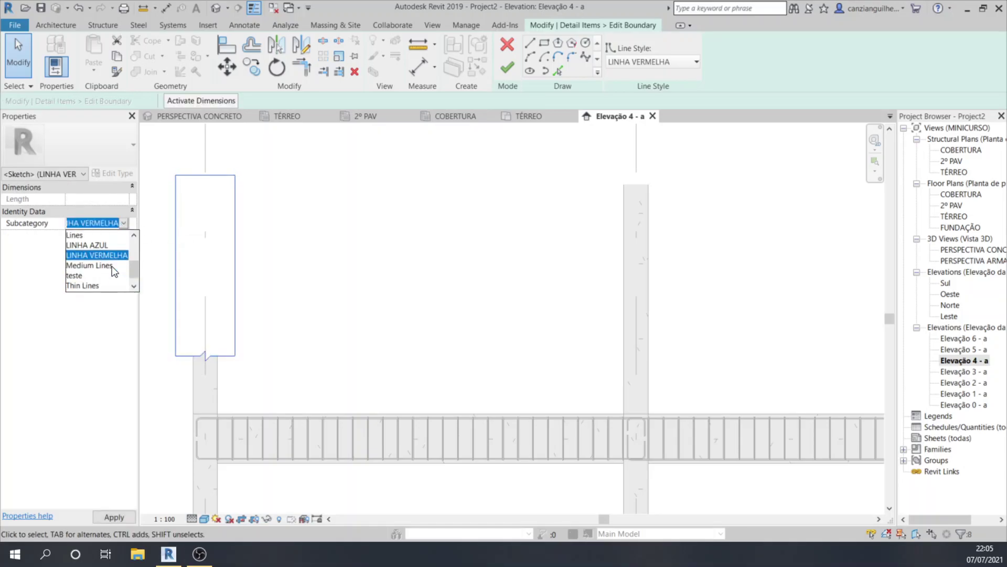
pyautogui.scroll(4, 114, 271)
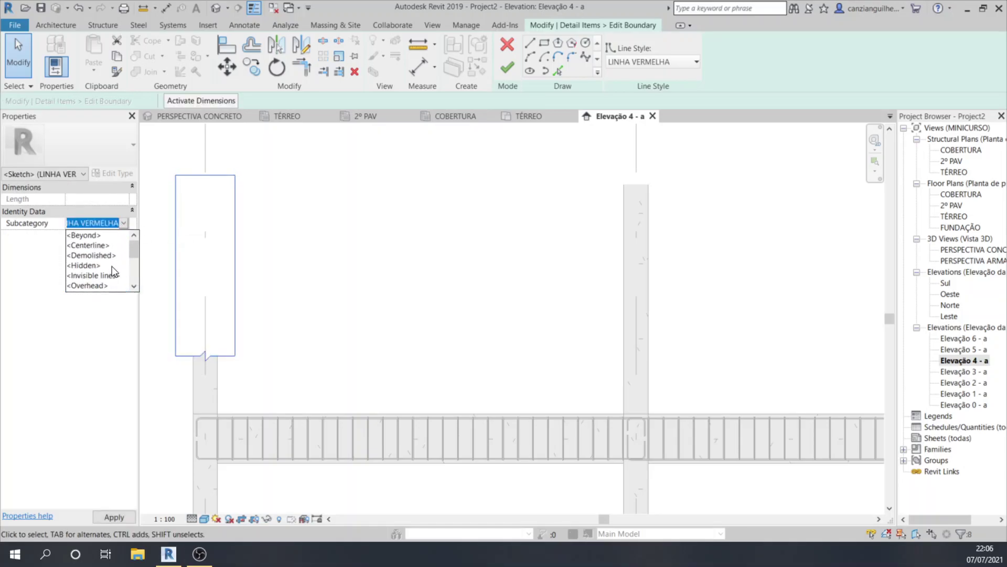
pyautogui.click(108, 276)
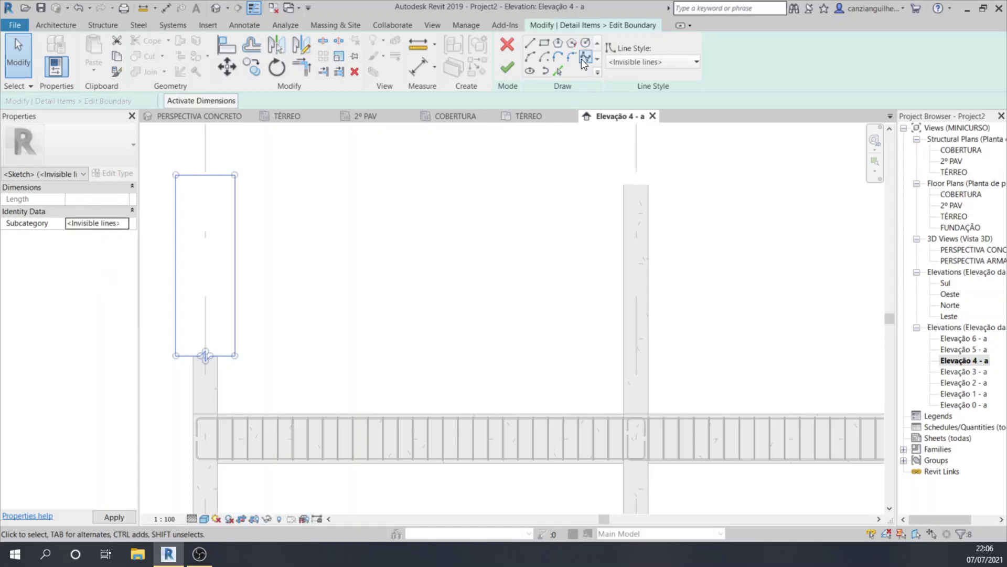
pyautogui.click(505, 67)
pyautogui.click(288, 294)
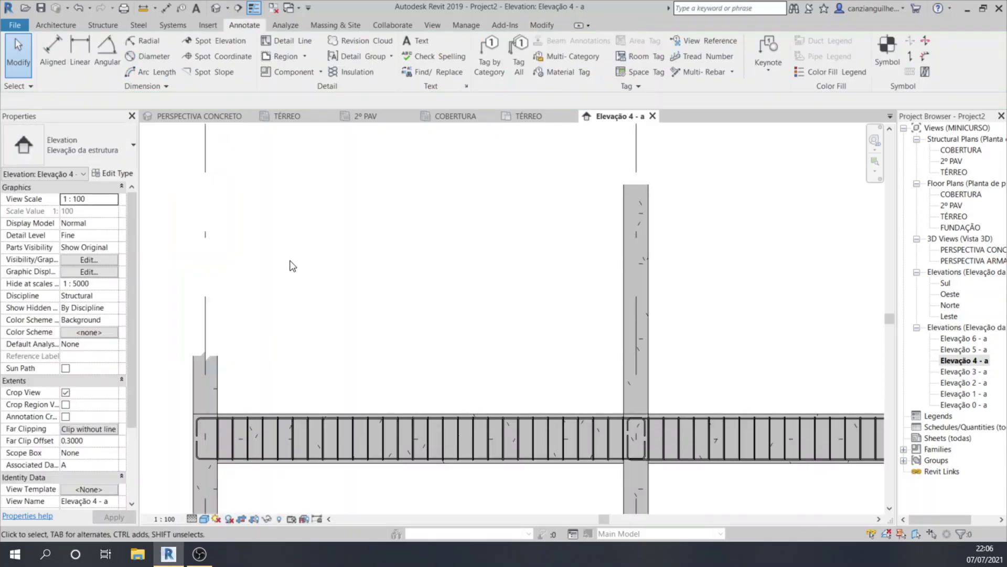
pyautogui.scroll(2, 289, 265)
pyautogui.scroll(3, 219, 353)
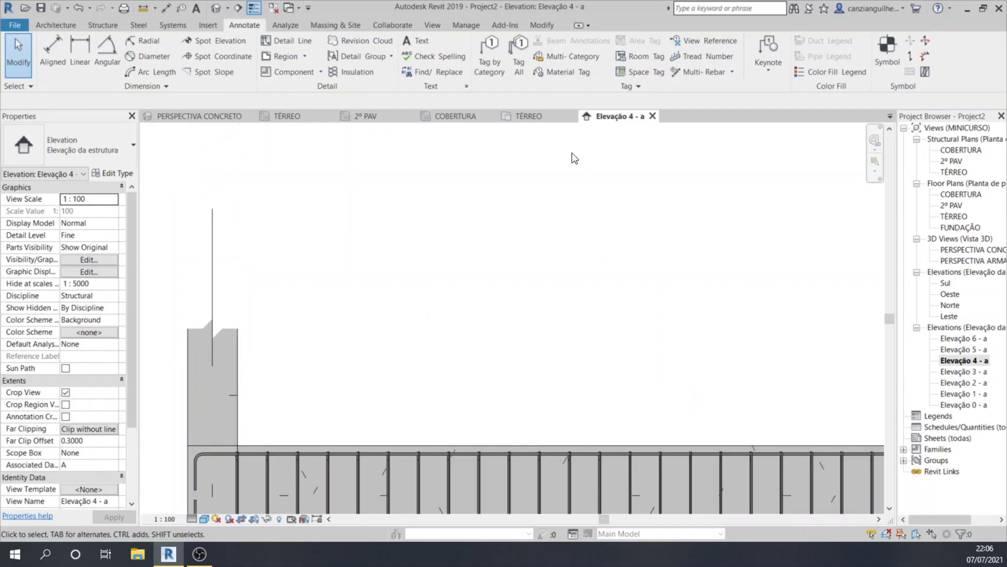
pyautogui.scroll(-5, 345, 295)
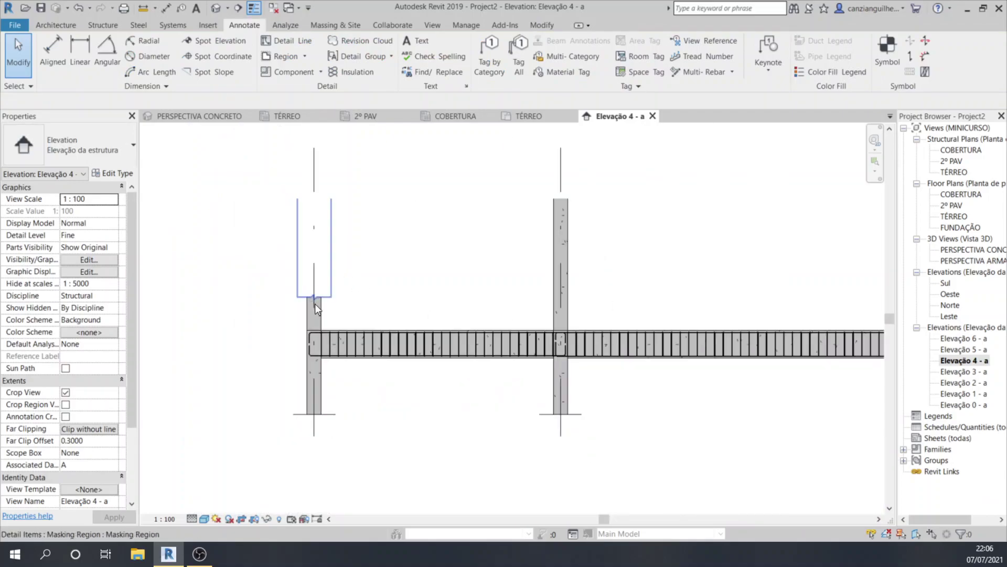
pyautogui.scroll(5, 313, 309)
pyautogui.scroll(-5, 243, 329)
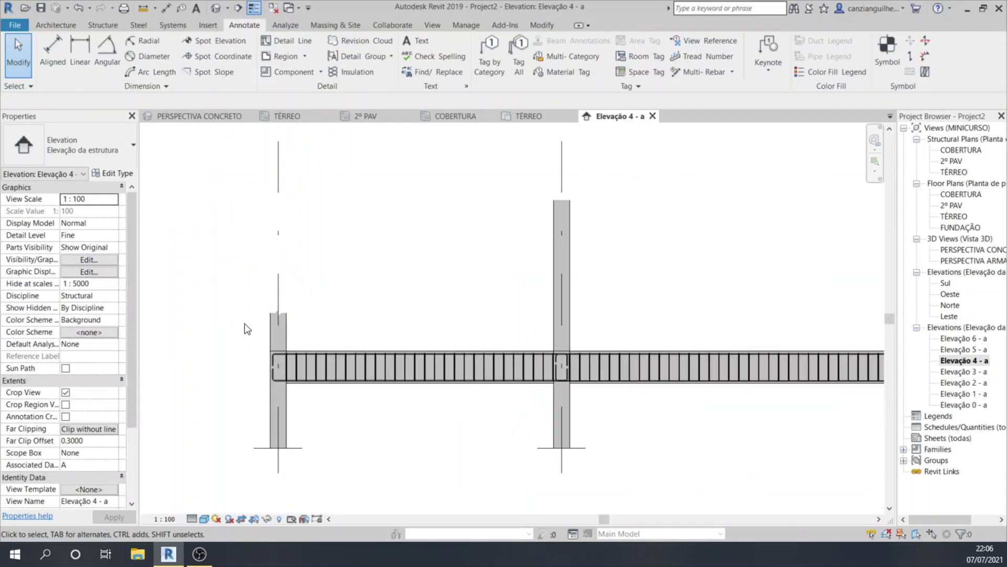
# Copy the masking region to the grid 2 column with Multiple enabled, using the beam-top corner at the column face as reference.
pyautogui.click(273, 268)
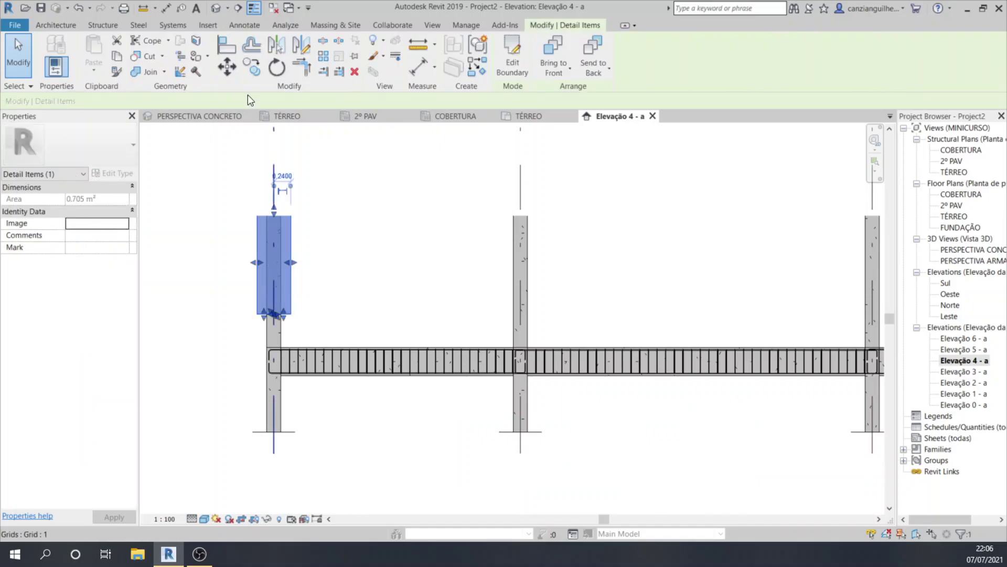
pyautogui.click(246, 73)
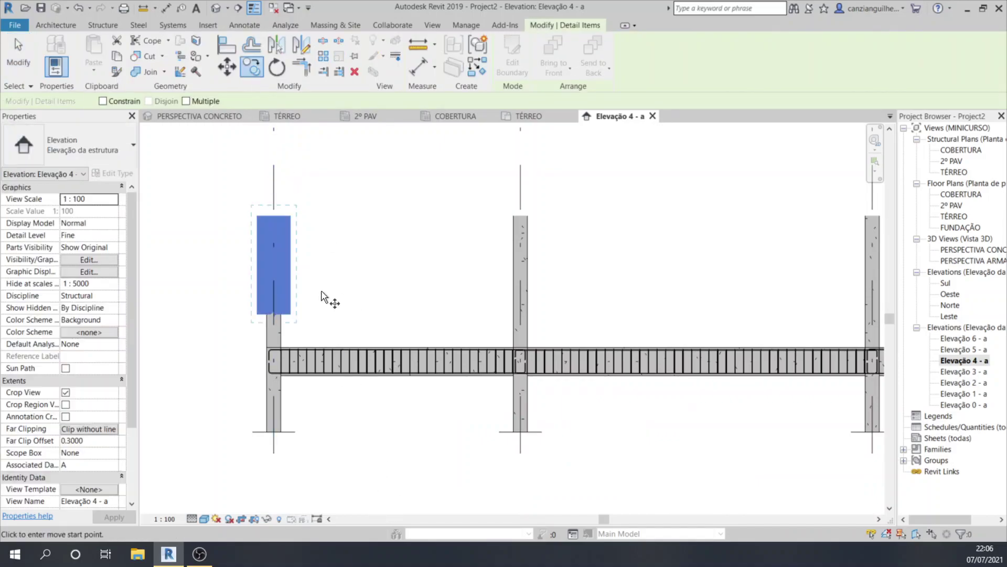
pyautogui.scroll(2, 266, 346)
pyautogui.click(269, 360)
pyautogui.scroll(-2, 173, 362)
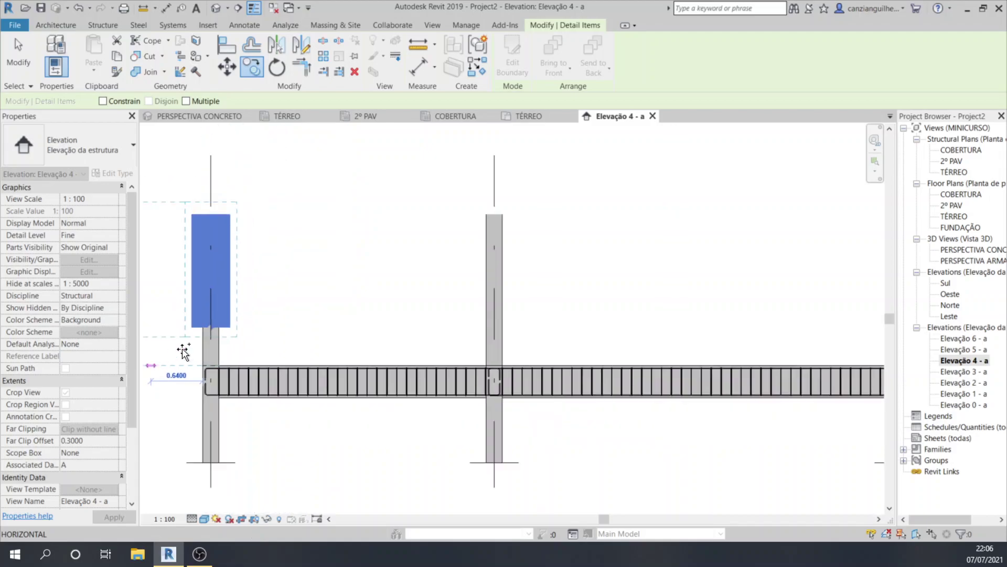
pyautogui.click(187, 100)
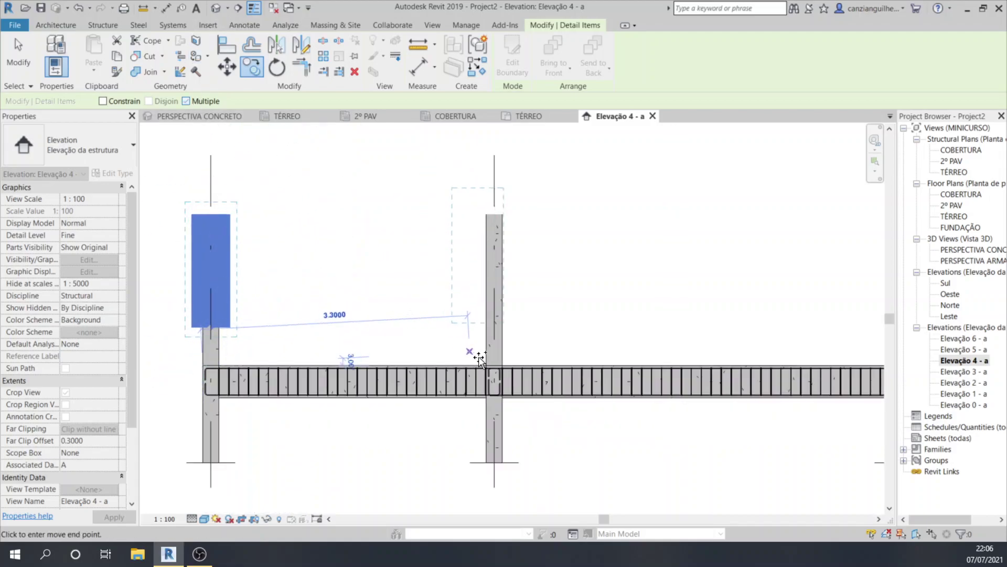
pyautogui.scroll(2, 481, 367)
pyautogui.scroll(2, 481, 367)
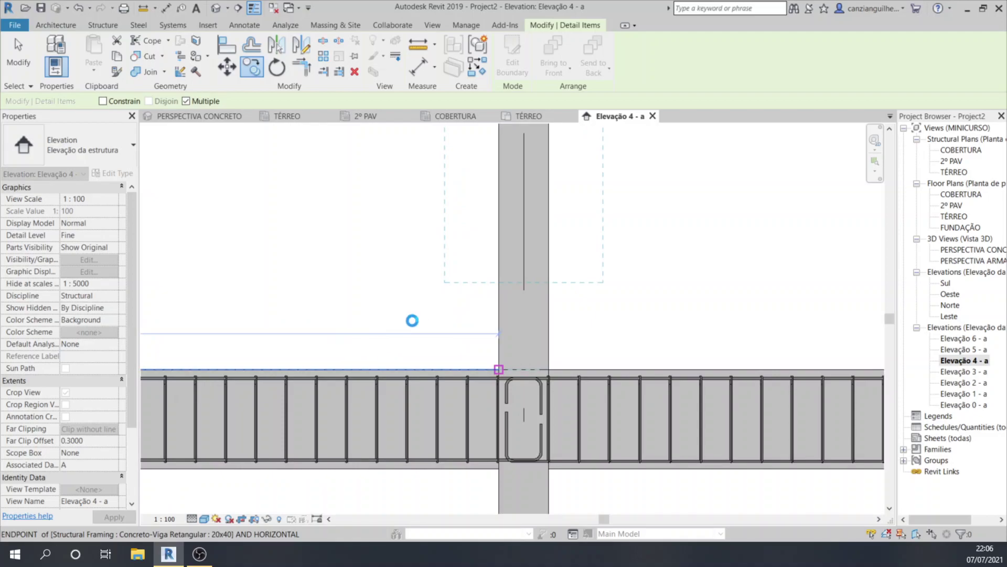
# Place further copies of the masking region on the grid 3 and grid 4 columns and end the copy.
pyautogui.scroll(-4, 326, 334)
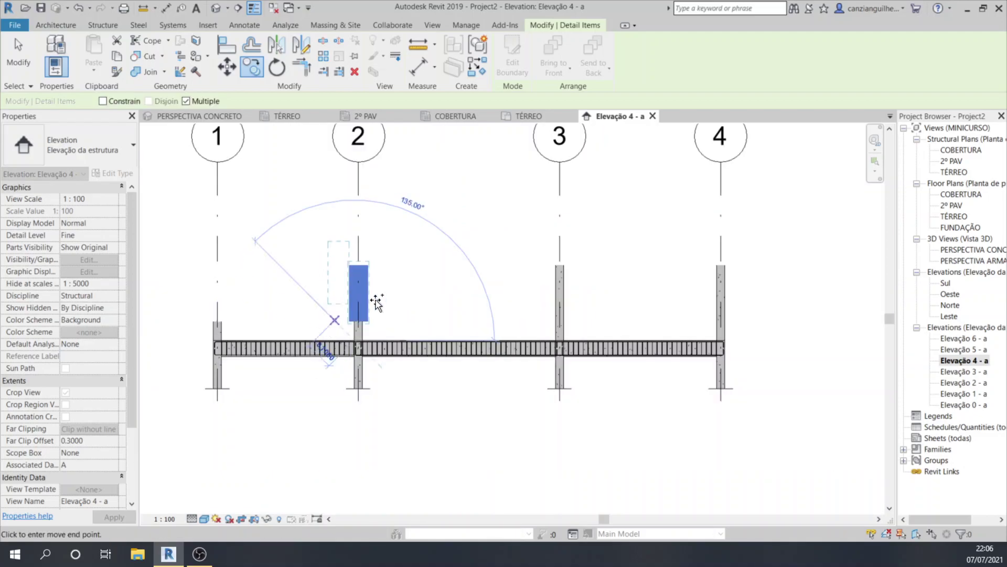
pyautogui.scroll(3, 571, 321)
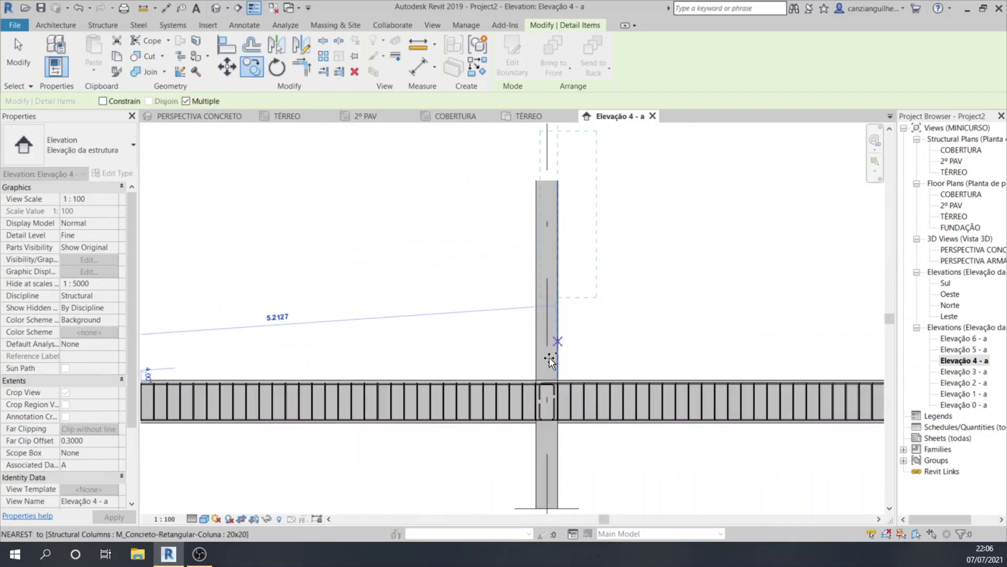
pyautogui.click(534, 382)
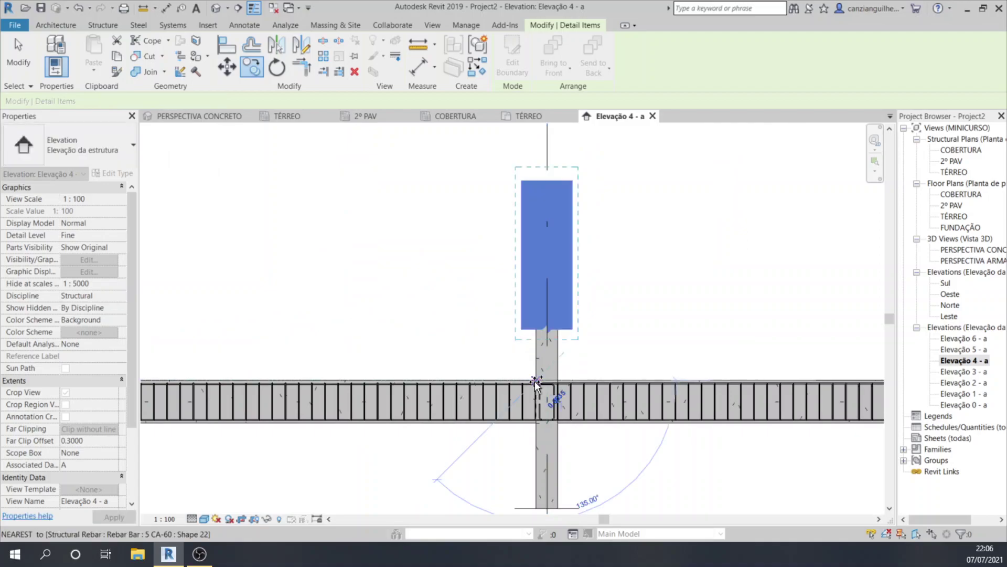
pyautogui.scroll(-2, 412, 310)
pyautogui.scroll(3, 706, 331)
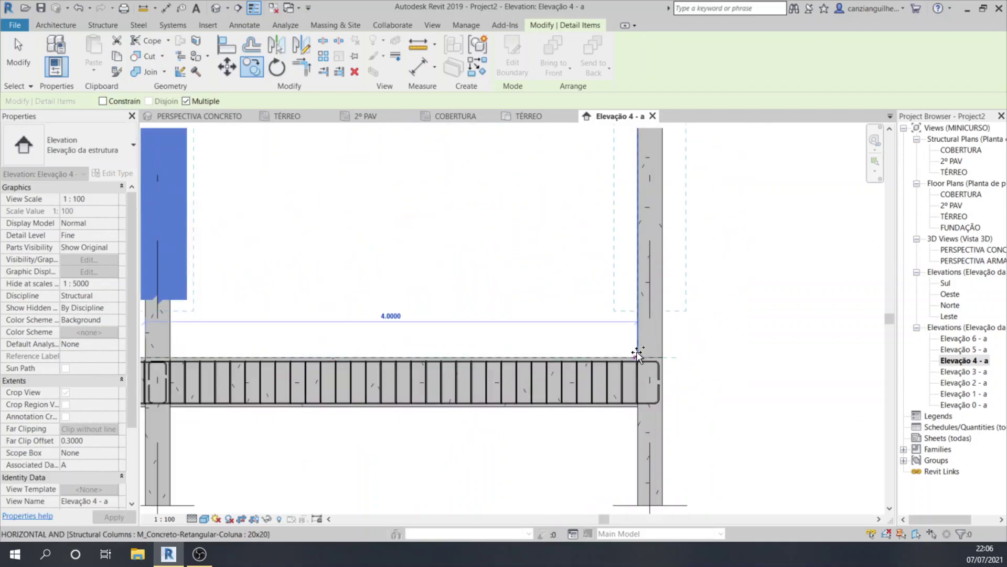
pyautogui.click(682, 344)
pyautogui.press('Escape')
pyautogui.scroll(-3, 672, 324)
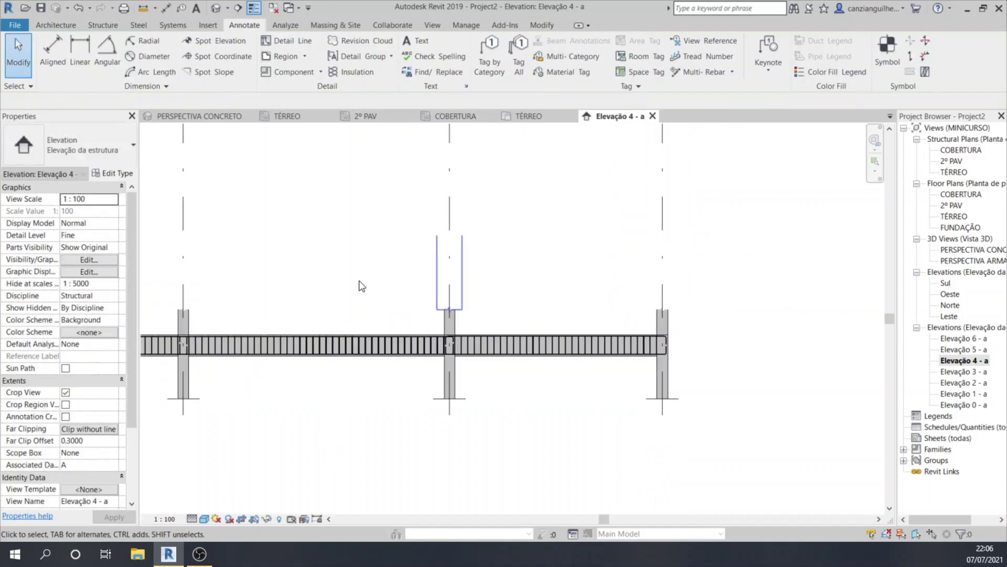
pyautogui.scroll(-2, 414, 330)
pyautogui.moveTo(414, 329); pyautogui.dragTo(541, 311, button='middle')
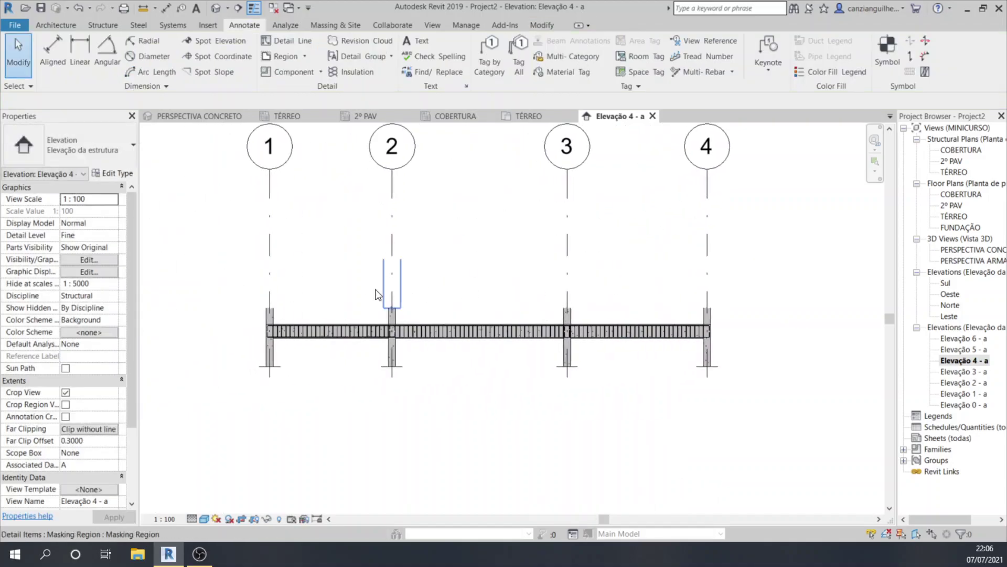
pyautogui.moveTo(213, 224); pyautogui.dragTo(770, 320)
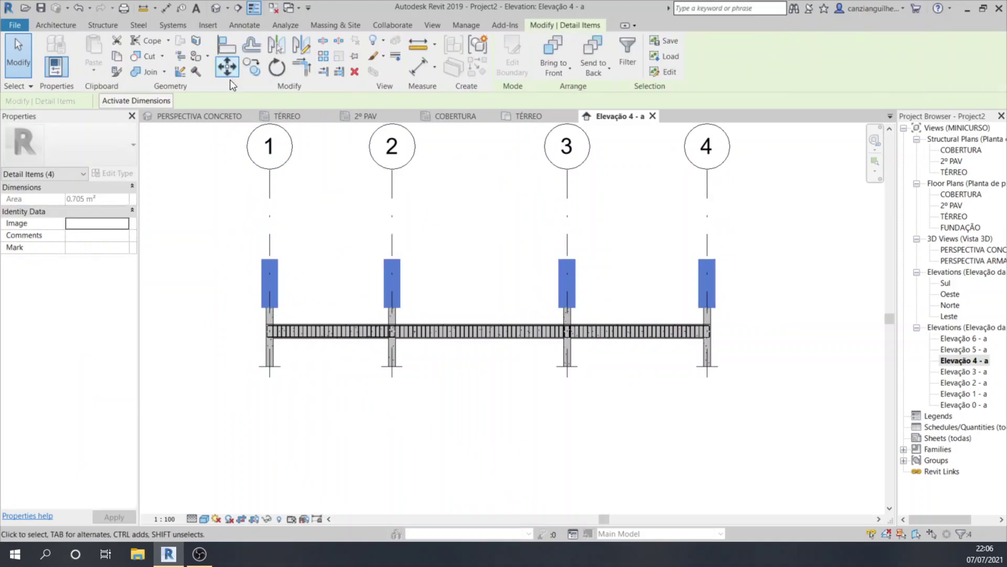
pyautogui.click(278, 47)
pyautogui.scroll(4, 265, 341)
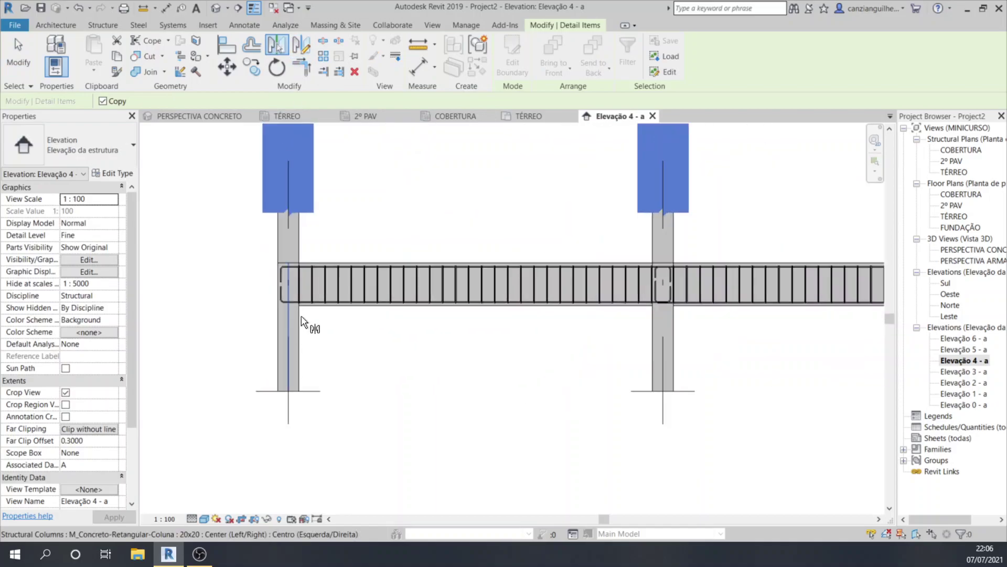
pyautogui.scroll(-3, 262, 324)
pyautogui.press('Escape')
pyautogui.press('Escape')
# Mirror a copy of the four upper masking regions below the beam using a drawn horizontal axis at the beam's mid-height.
pyautogui.moveTo(221, 219)
pyautogui.mouseDown()
pyautogui.moveTo(638, 250)
pyautogui.moveTo(794, 318)
pyautogui.moveTo(660, 288)
pyautogui.mouseUp()
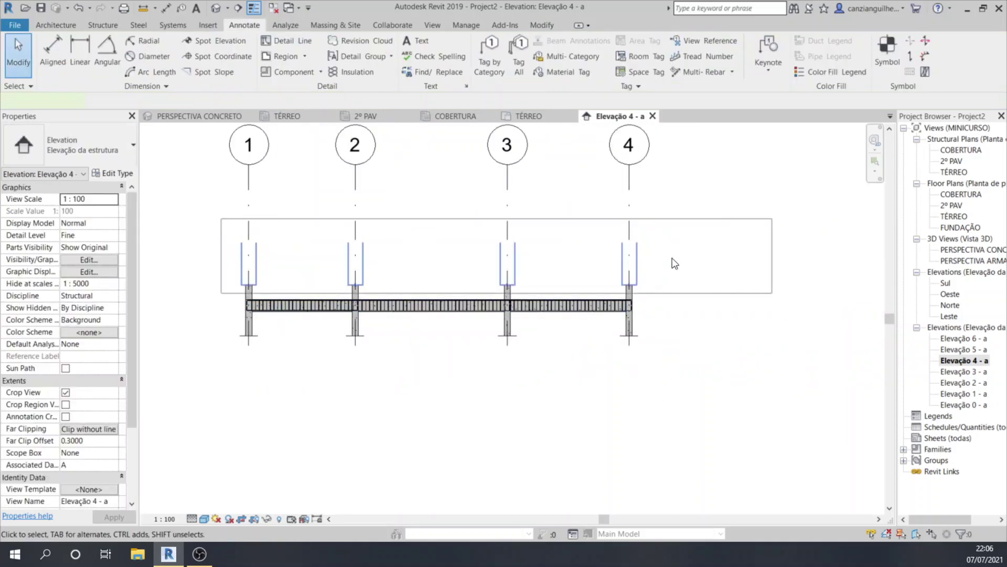
pyautogui.click(302, 45)
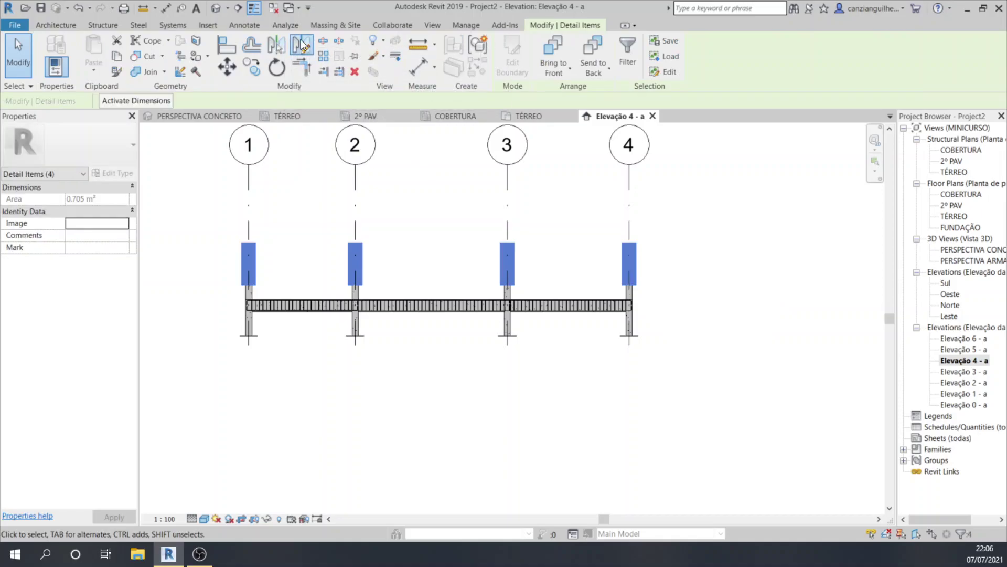
pyautogui.scroll(4, 239, 306)
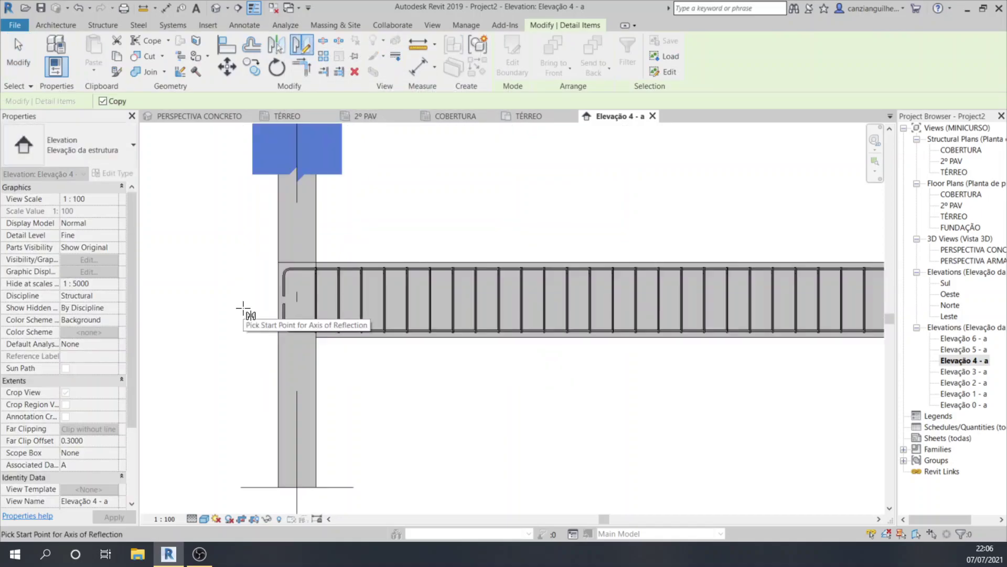
pyautogui.click(322, 298)
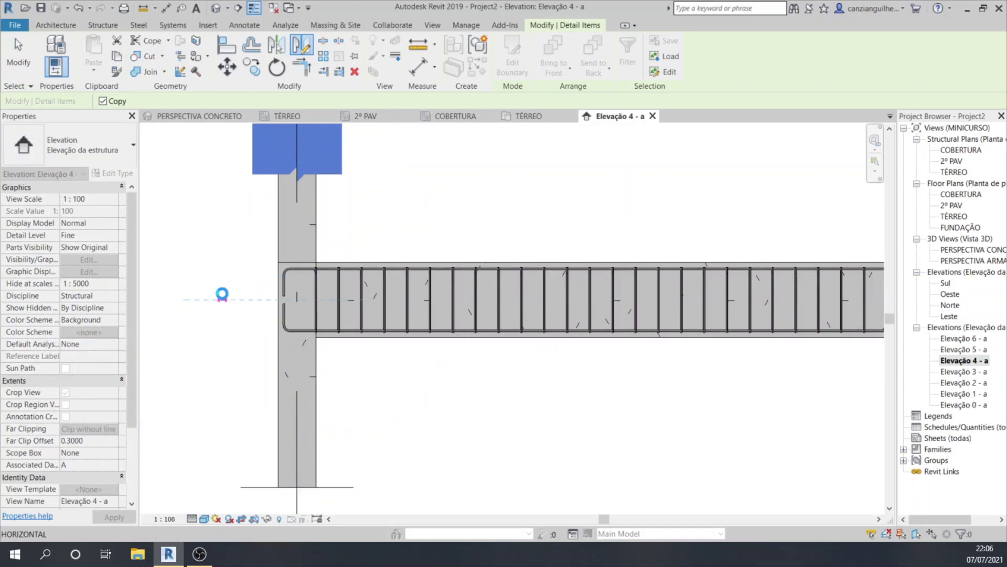
pyautogui.click(222, 293)
pyautogui.scroll(-4, 222, 294)
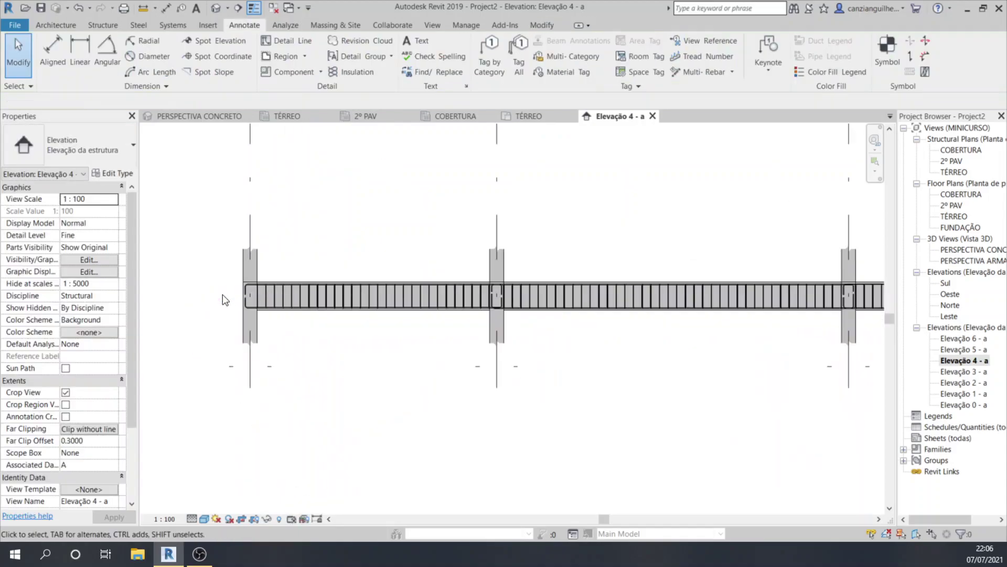
pyautogui.scroll(-3, 223, 295)
pyautogui.scroll(3, 357, 371)
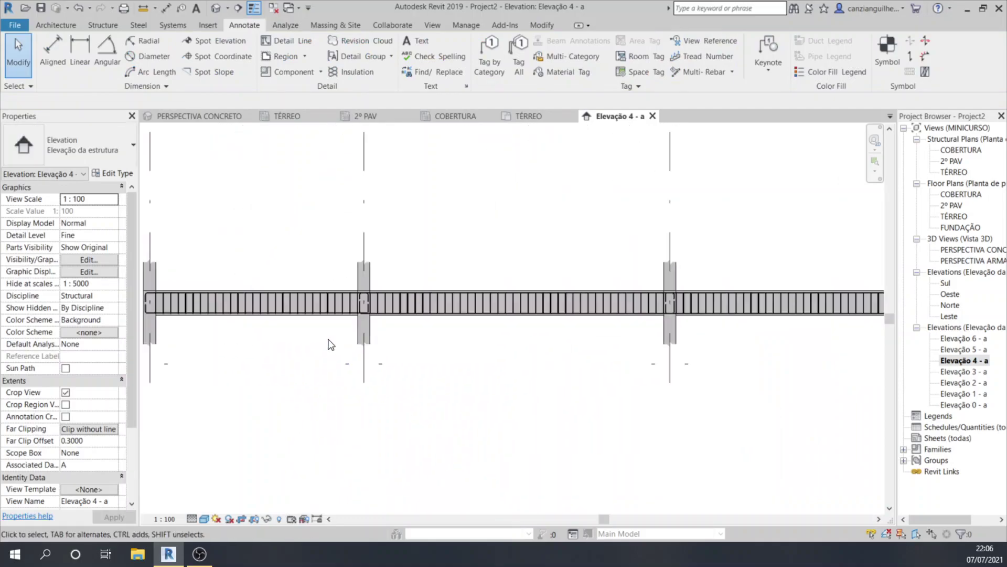
# Show the crop region, raise its lower boundary slightly toward the columns' lower break lines, and hide the crop region again.
pyautogui.click(254, 518)
pyautogui.click(431, 364)
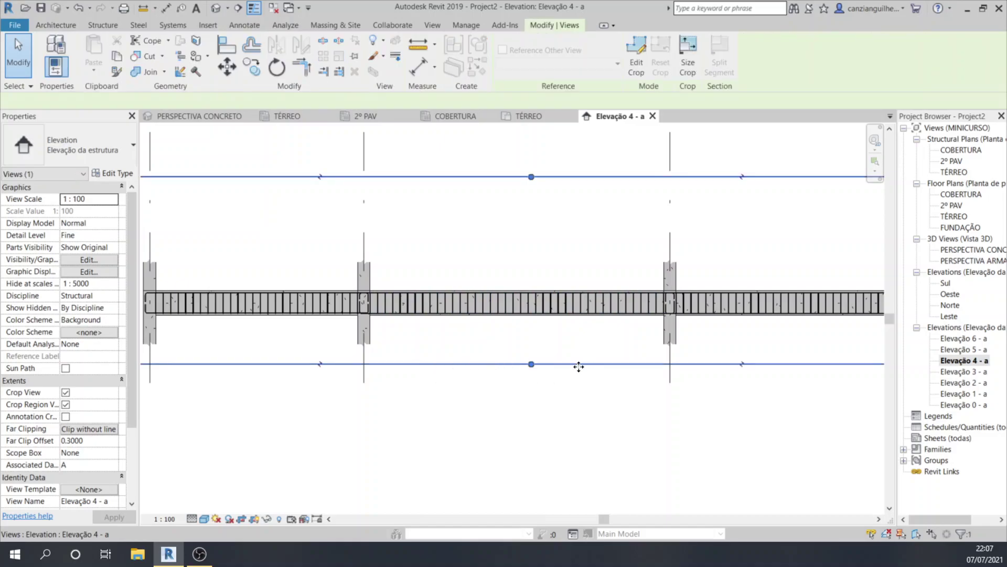
pyautogui.moveTo(531, 365); pyautogui.dragTo(531, 354)
pyautogui.click(493, 376)
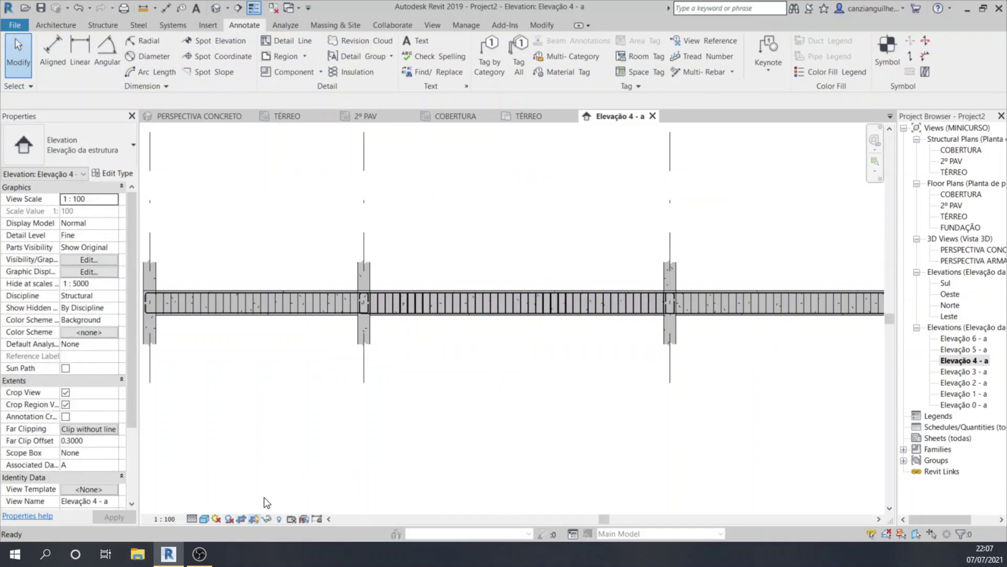
pyautogui.click(270, 517)
pyautogui.click(450, 451)
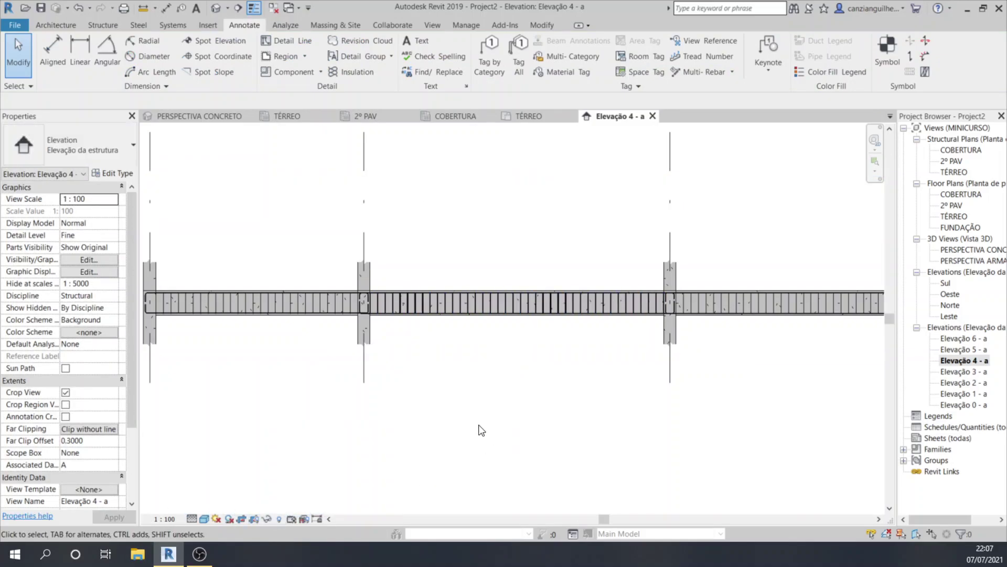
# Inspect the masked beam and its top 10 CA-50 longitudinal rebar around the bend at the grid 1 column.
pyautogui.scroll(-2, 401, 382)
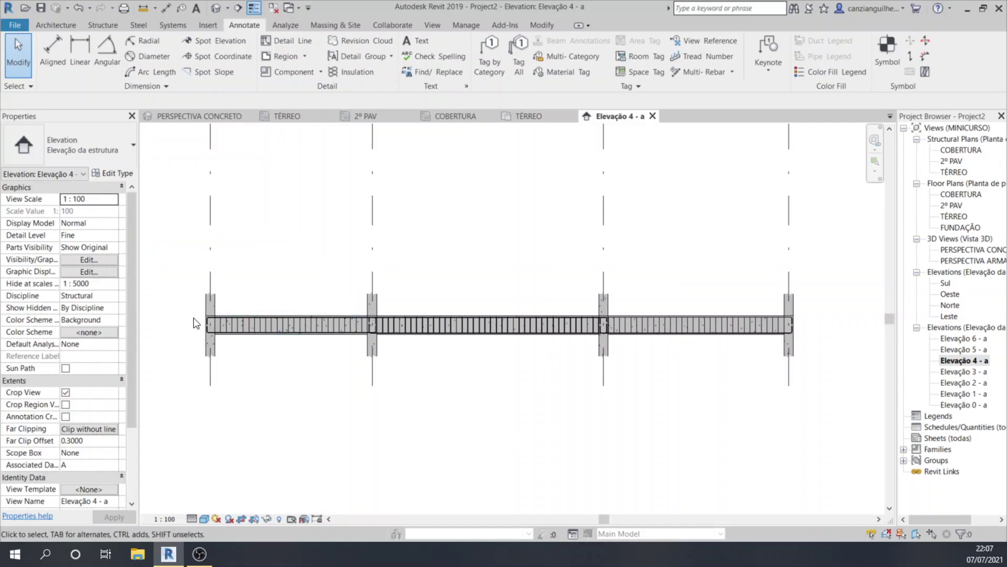
pyautogui.scroll(4, 193, 319)
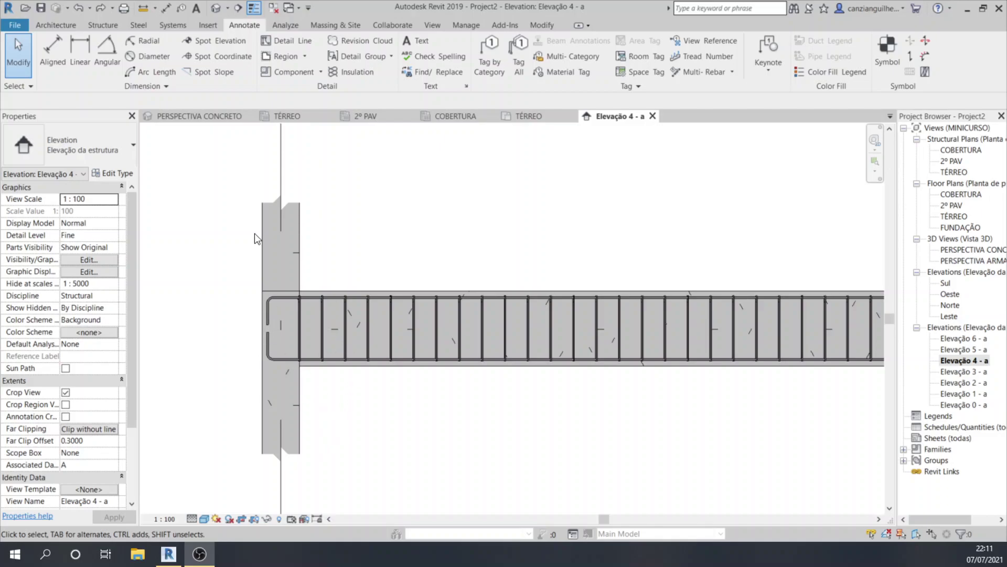
pyautogui.scroll(-2, 247, 309)
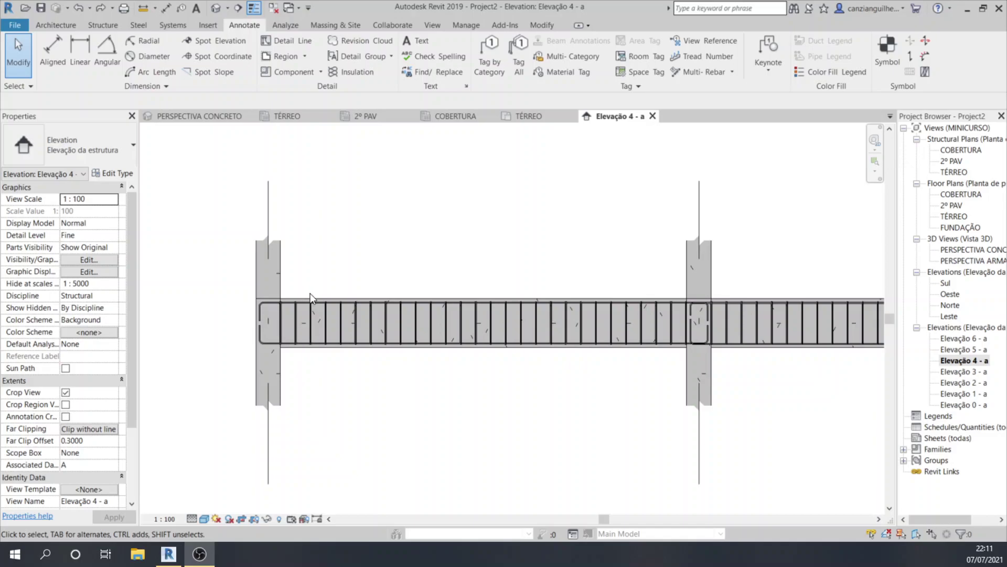
pyautogui.scroll(1, 266, 310)
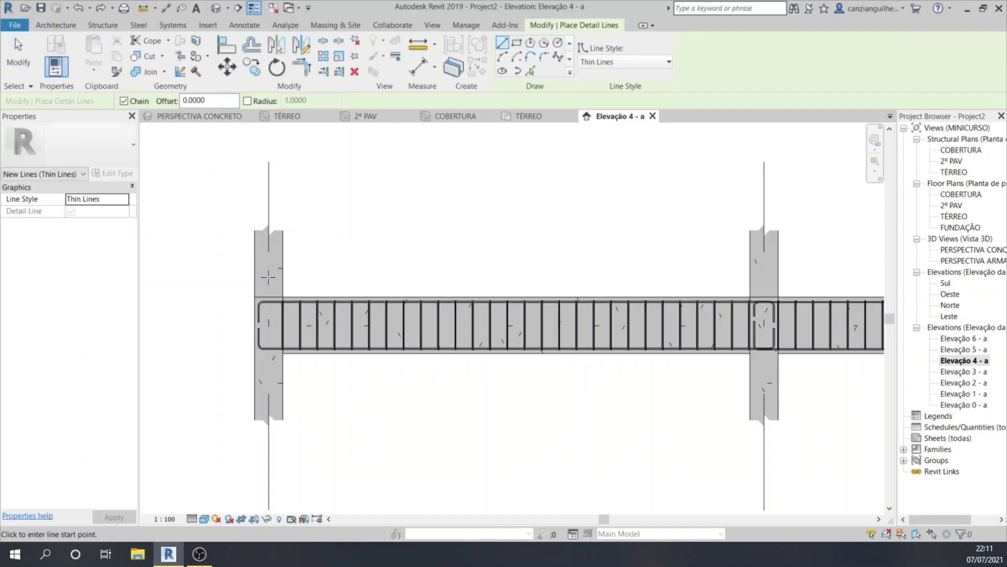
pyautogui.scroll(5, 259, 317)
pyautogui.scroll(1, 254, 313)
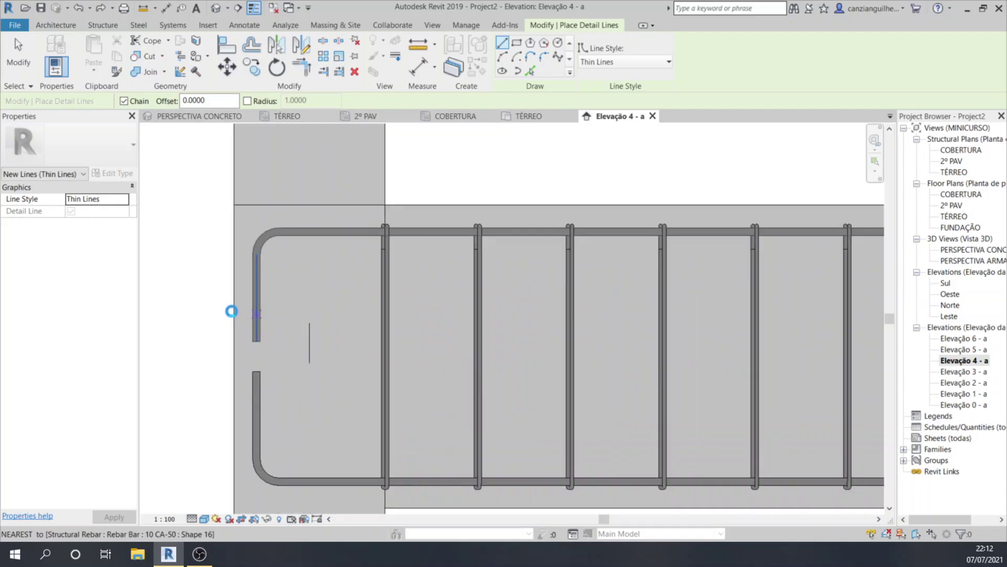
pyautogui.scroll(-3, 223, 267)
pyautogui.press('Escape')
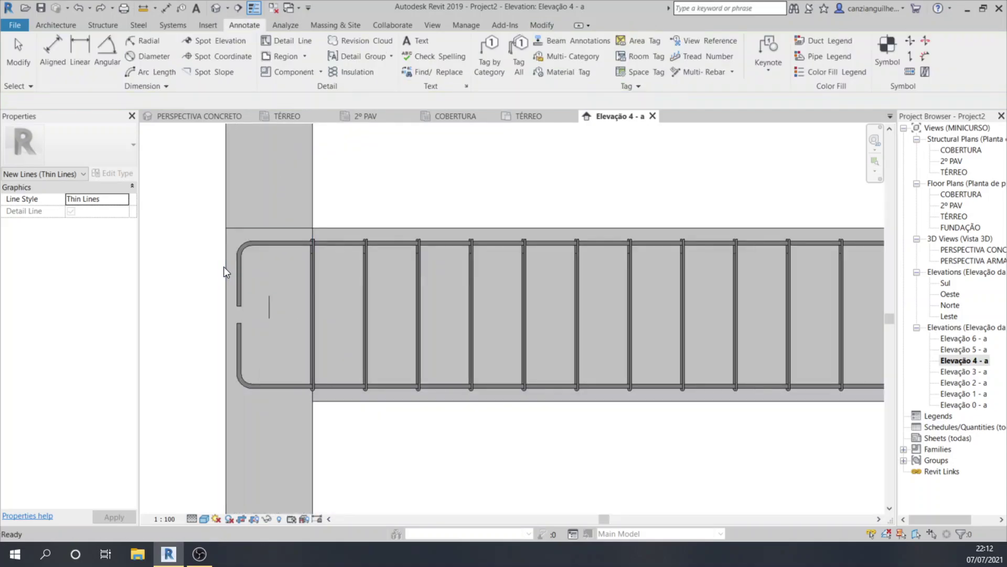
pyautogui.click(254, 246)
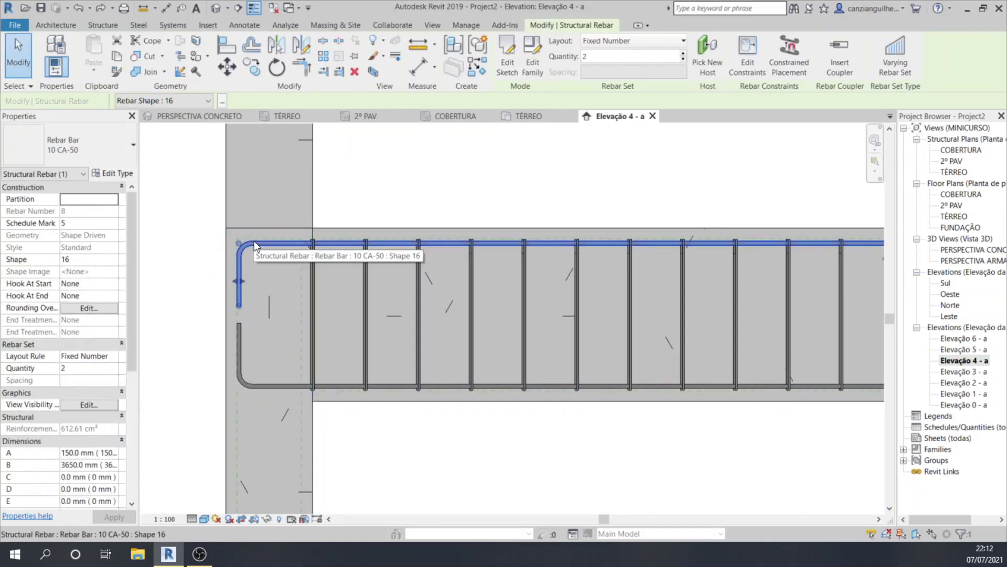
pyautogui.scroll(-2, 266, 228)
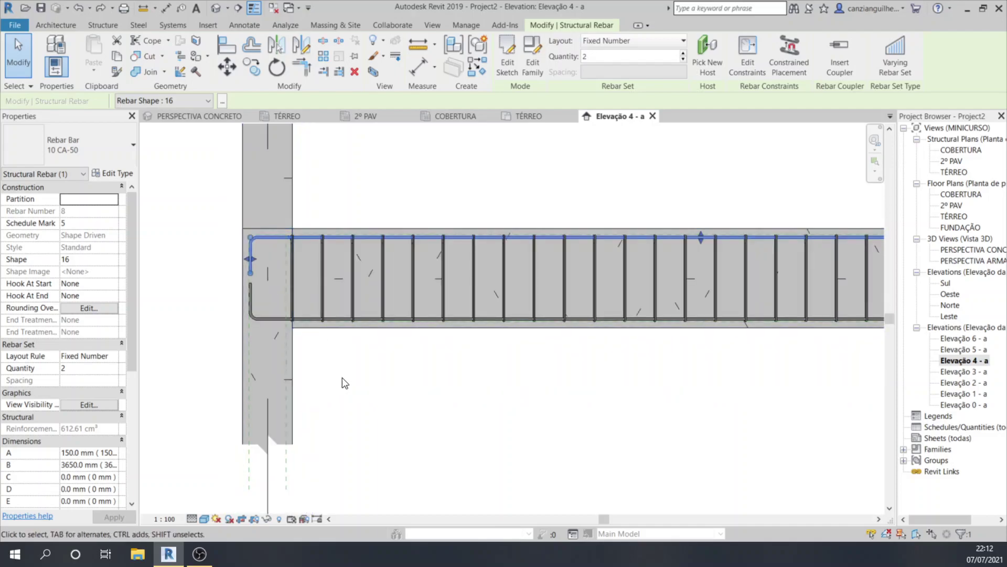
pyautogui.click(343, 377)
pyautogui.scroll(-4, 247, 320)
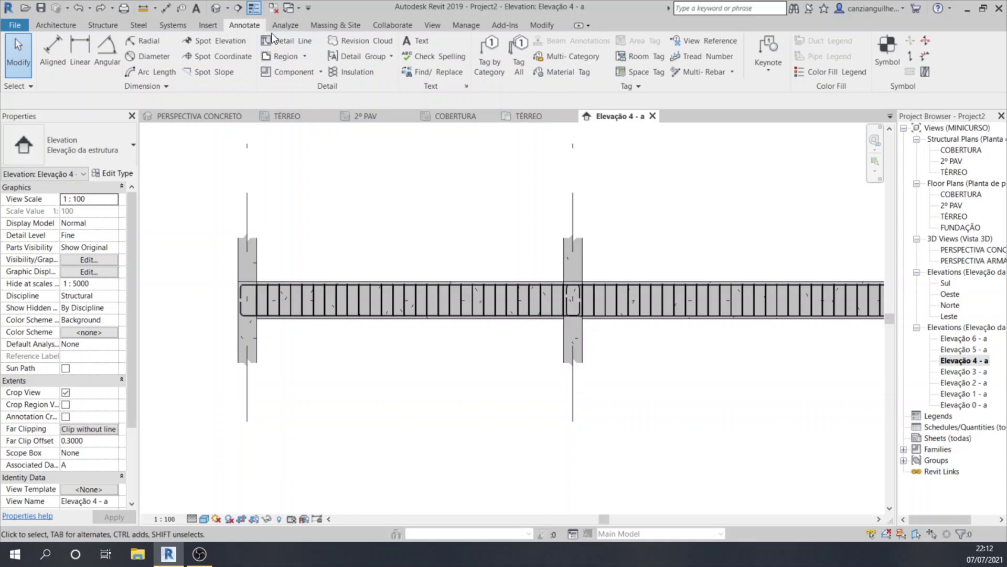
# Draw a vertical Thin Lines detail line 0.14 m long up the top rebar's bent leg at the grid 1 column, starting at the bar's end.
pyautogui.click(302, 42)
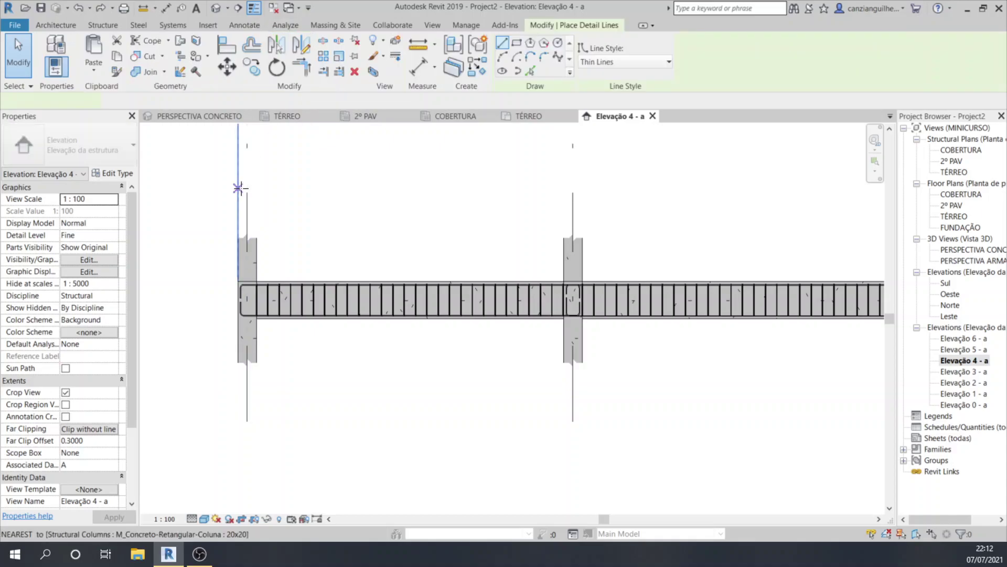
pyautogui.click(622, 62)
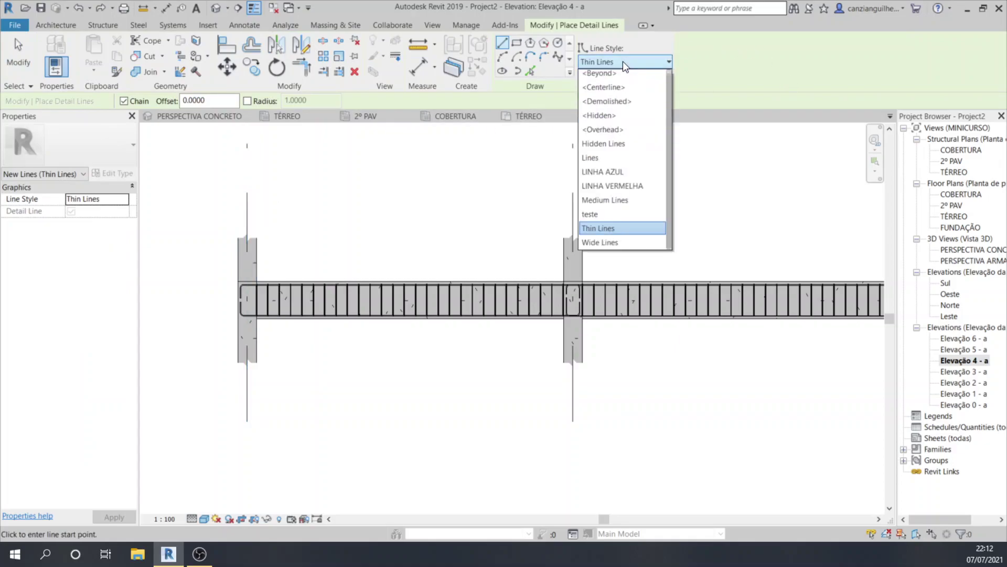
pyautogui.click(625, 228)
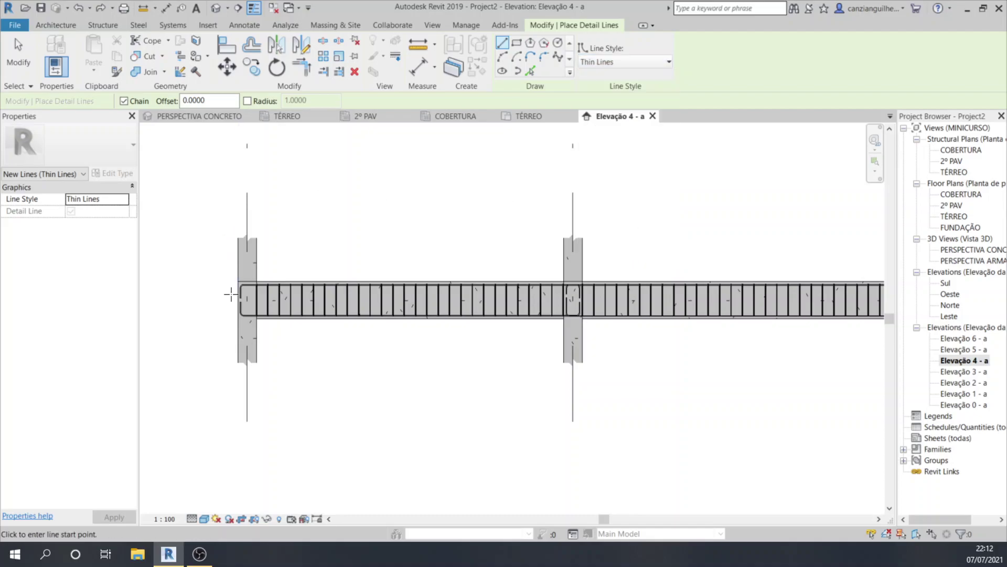
pyautogui.scroll(10, 231, 294)
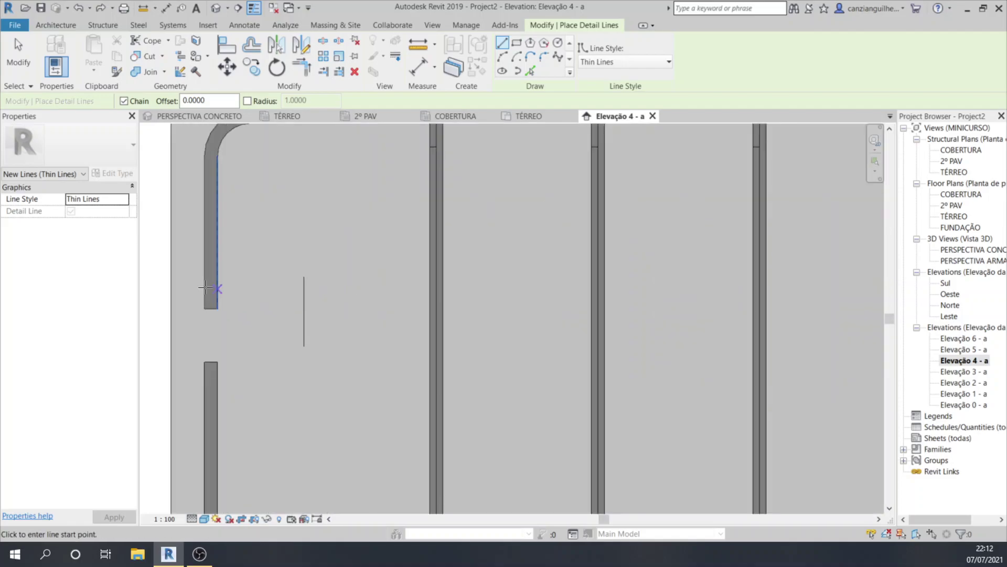
pyautogui.scroll(2, 205, 287)
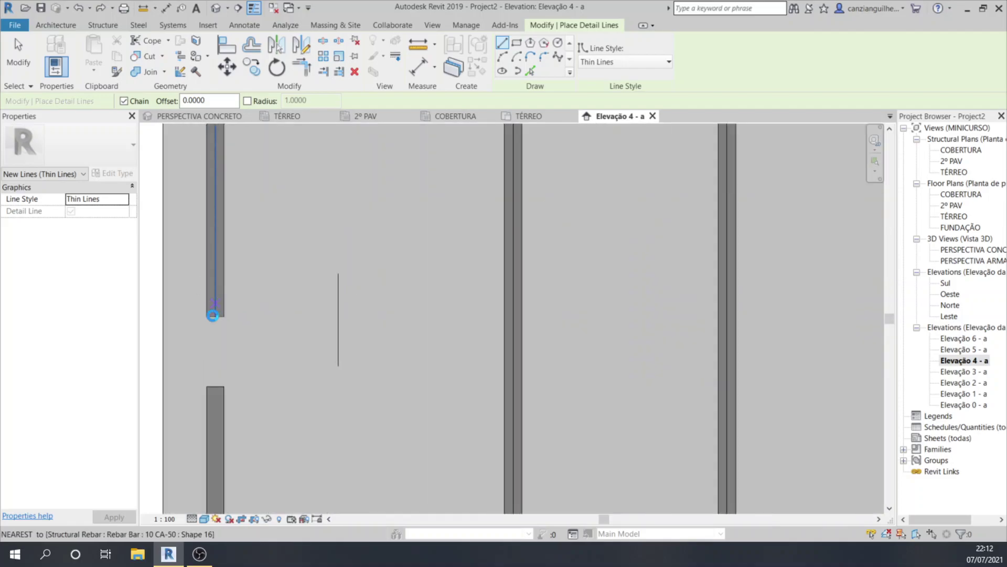
pyautogui.click(212, 316)
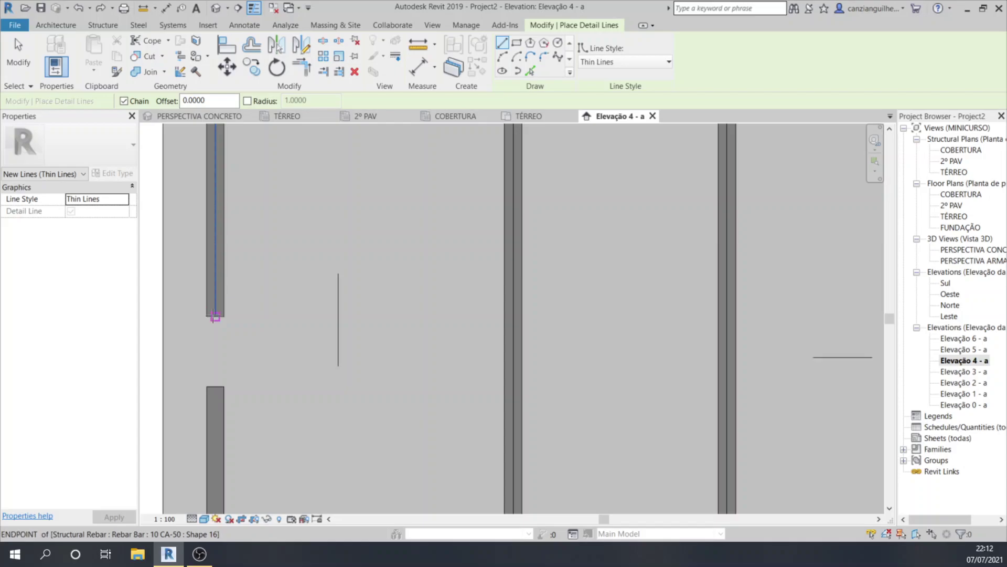
pyautogui.scroll(-2, 210, 346)
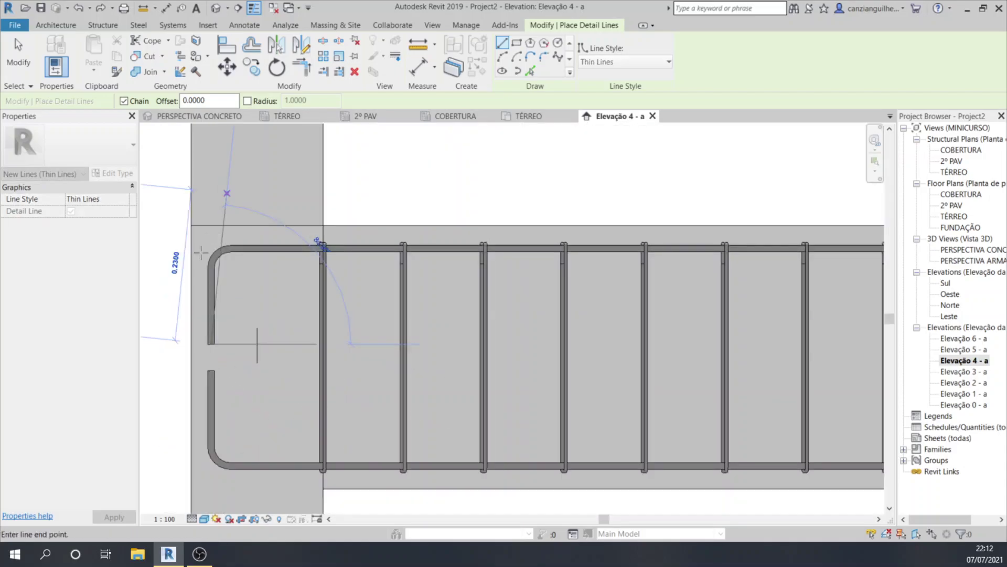
pyautogui.scroll(2, 212, 257)
pyautogui.scroll(1, 212, 250)
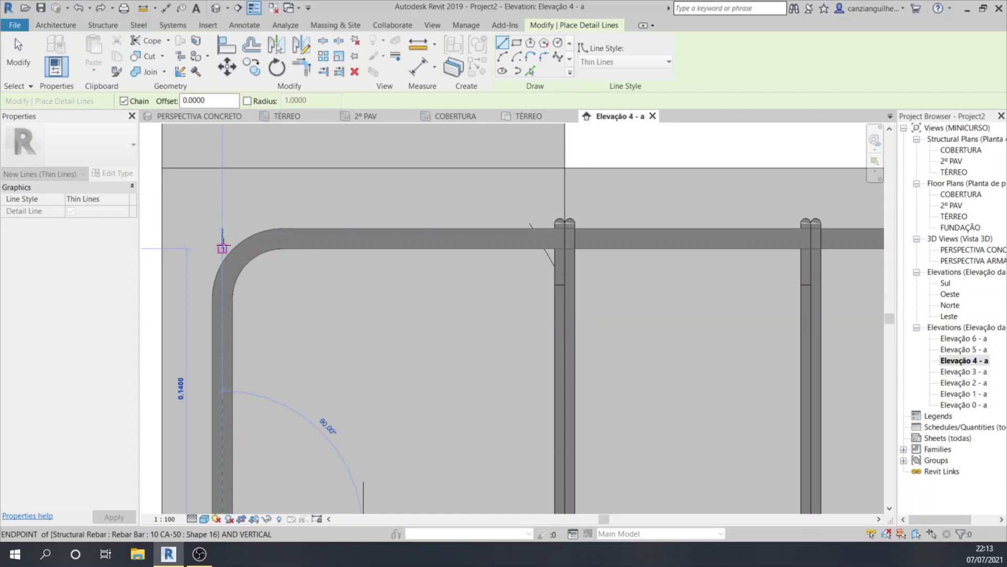
pyautogui.click(222, 250)
pyautogui.press('Escape')
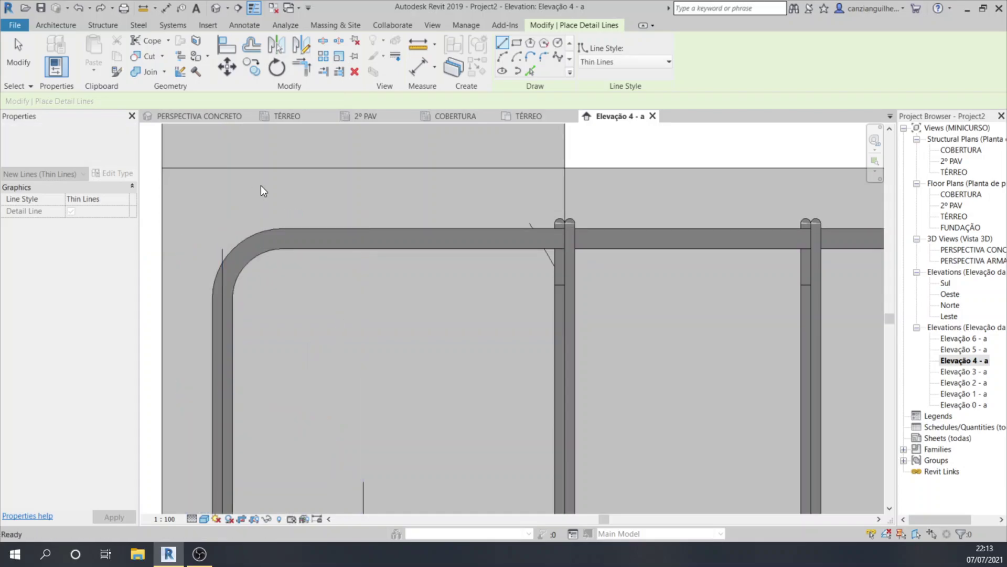
pyautogui.press('Escape')
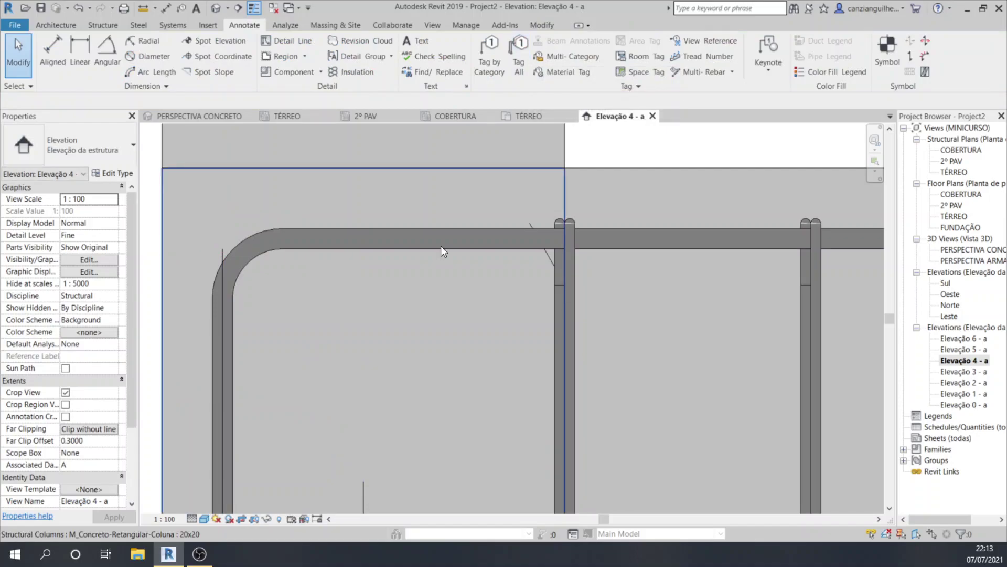
# Trace the straight run of the top rebar between grids 1 and 2 as a Thin Lines detail line with Pick Lines.
pyautogui.press('d')
pyautogui.press('l')
pyautogui.click(530, 70)
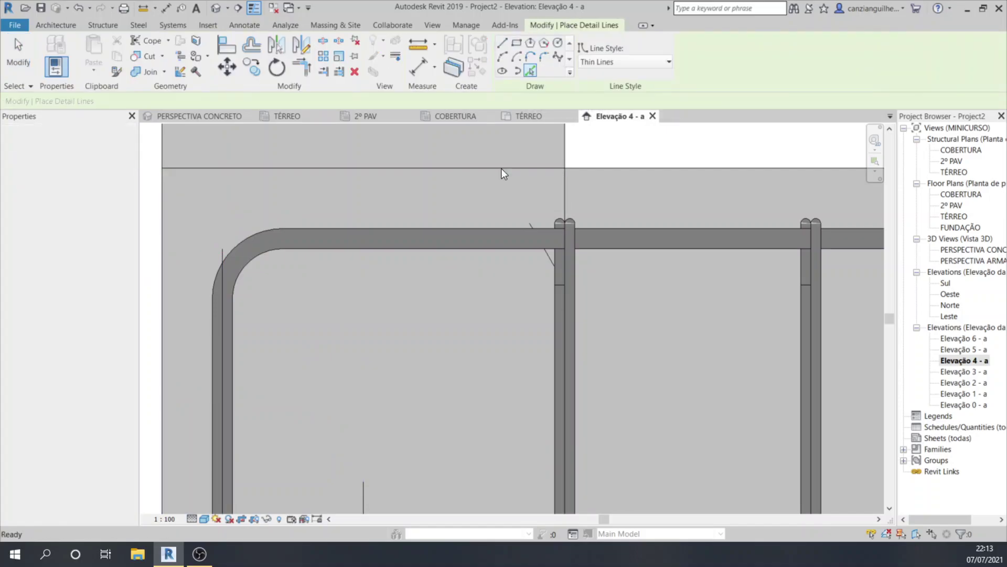
pyautogui.click(426, 242)
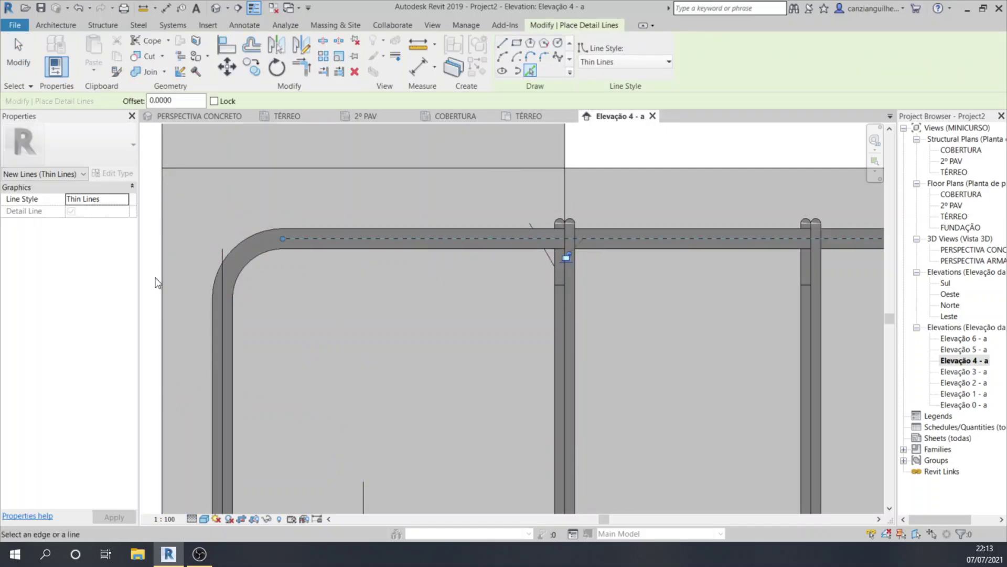
# Trace the top rebar's vertical bent leg at the grid 2 column as a Thin Lines detail line with Pick Lines.
pyautogui.scroll(-5, 183, 257)
pyautogui.scroll(-4, 182, 258)
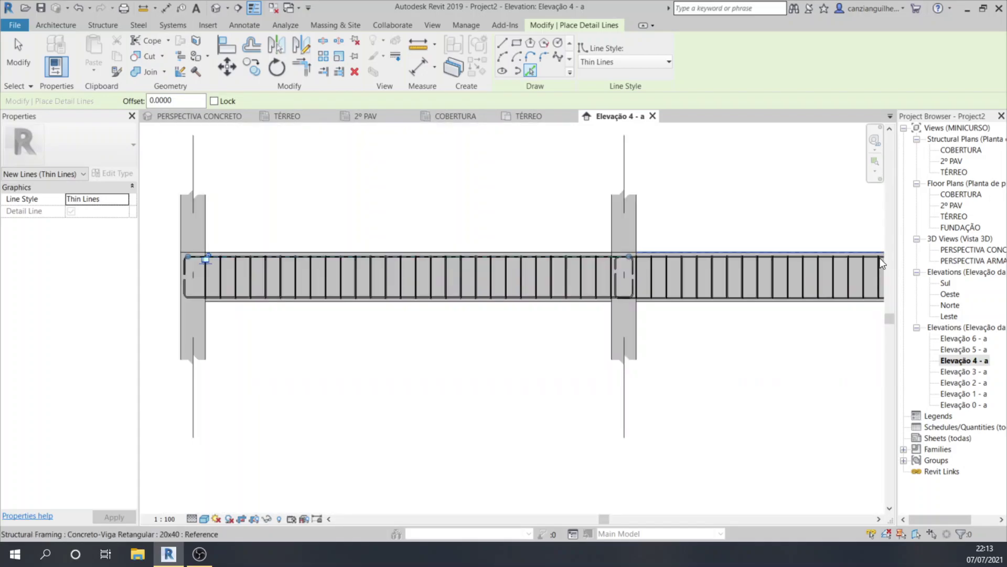
pyautogui.scroll(6, 622, 261)
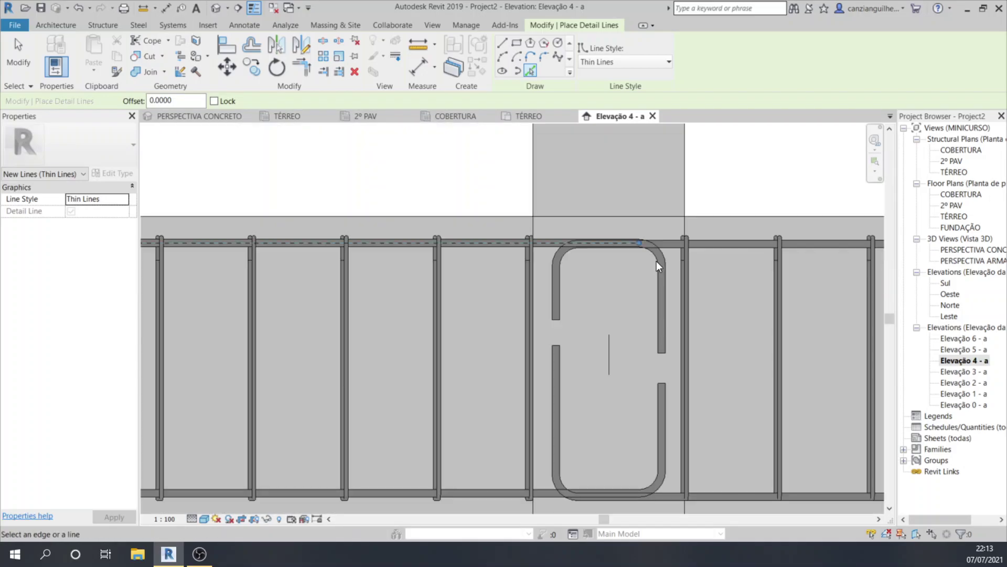
pyautogui.scroll(1, 656, 260)
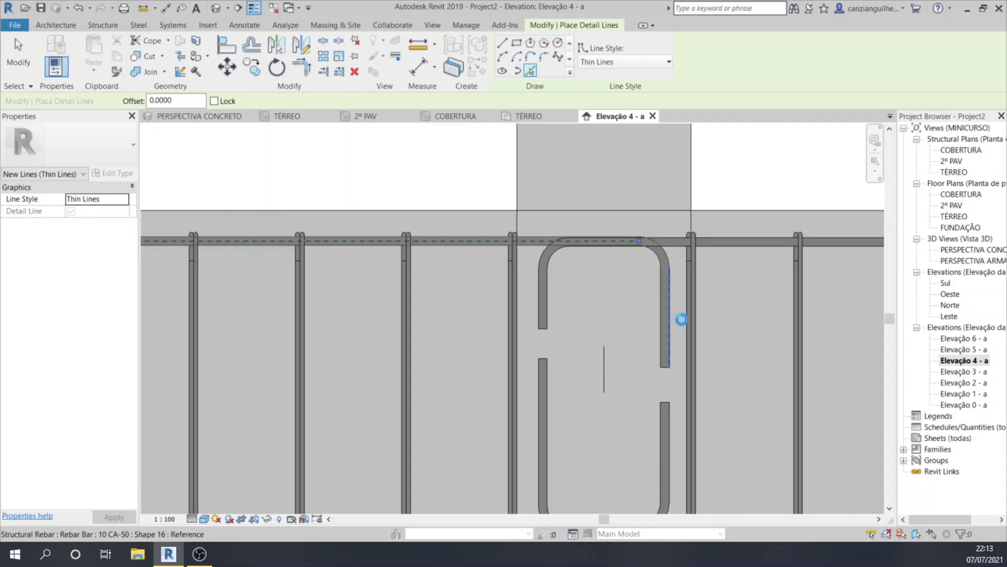
pyautogui.scroll(3, 566, 258)
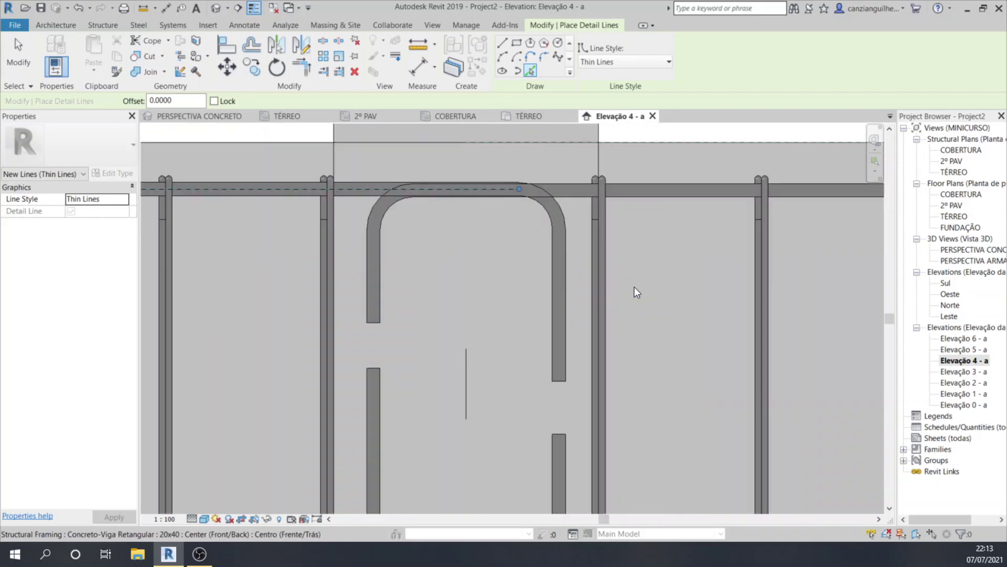
pyautogui.scroll(-2, 634, 286)
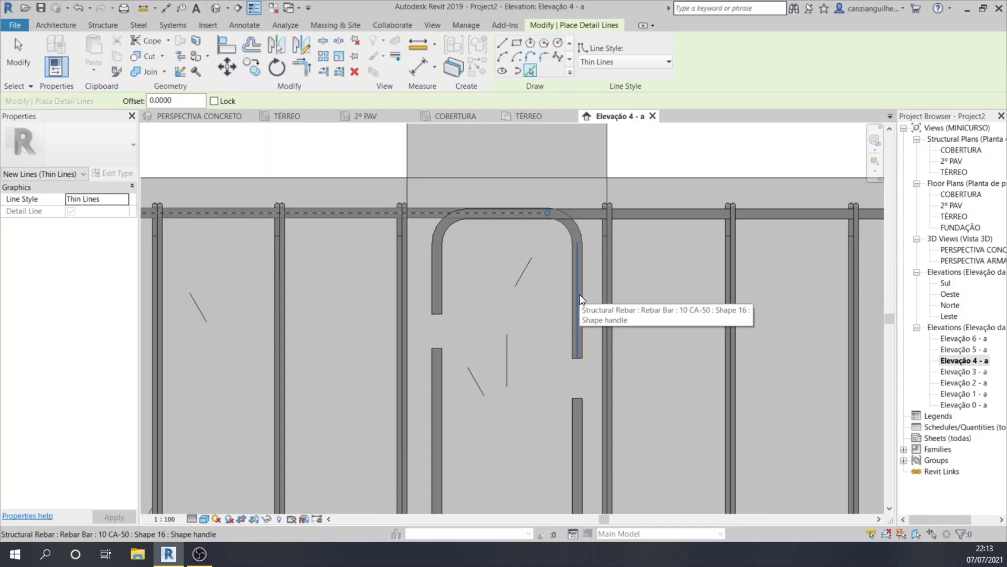
pyautogui.click(579, 294)
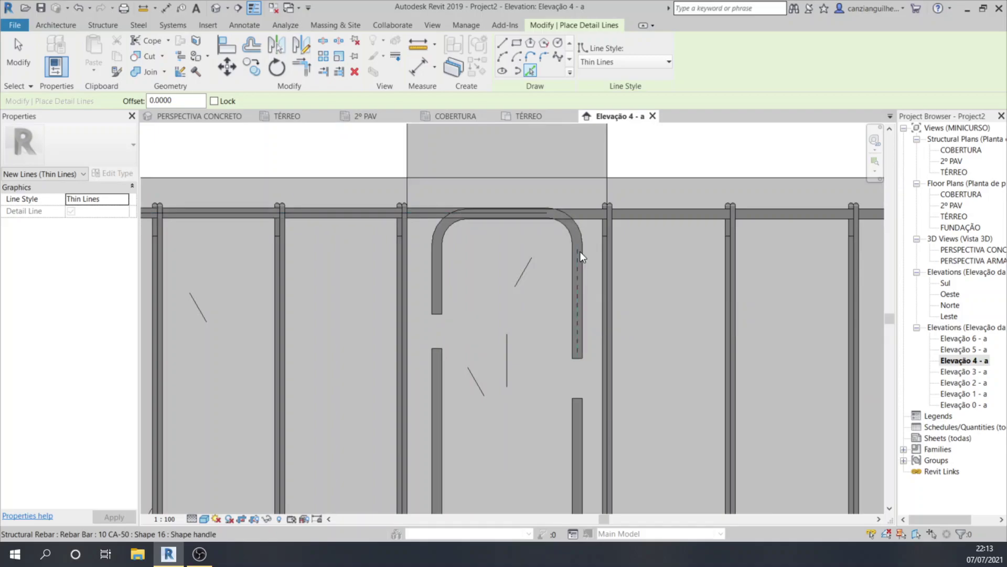
# Join the top rebar's straight detail line to both vertical leg lines with Trim/Extend to Corner at the grid 2 and grid 1 columns.
pyautogui.click(299, 68)
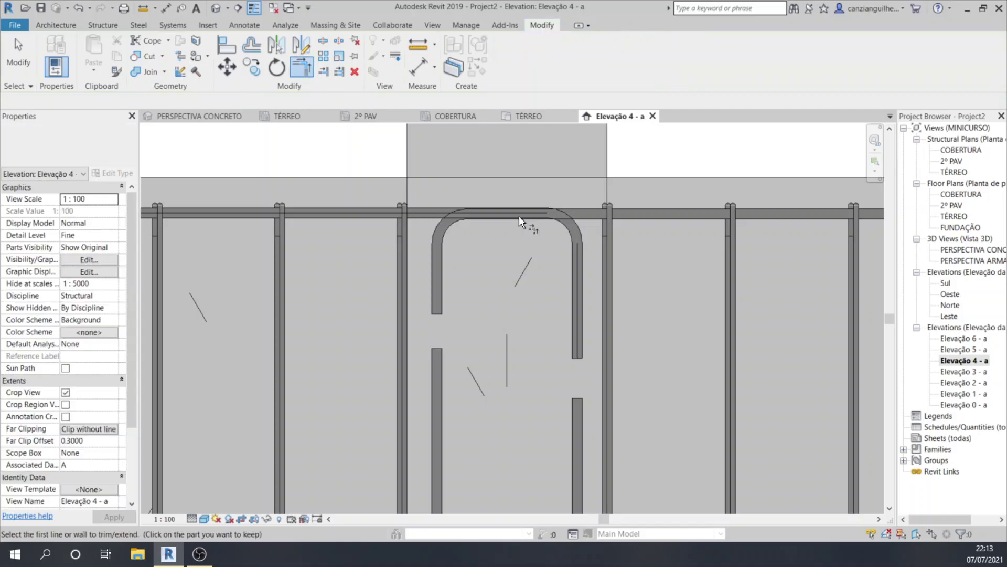
pyautogui.click(518, 216)
pyautogui.click(579, 266)
pyautogui.scroll(-6, 697, 276)
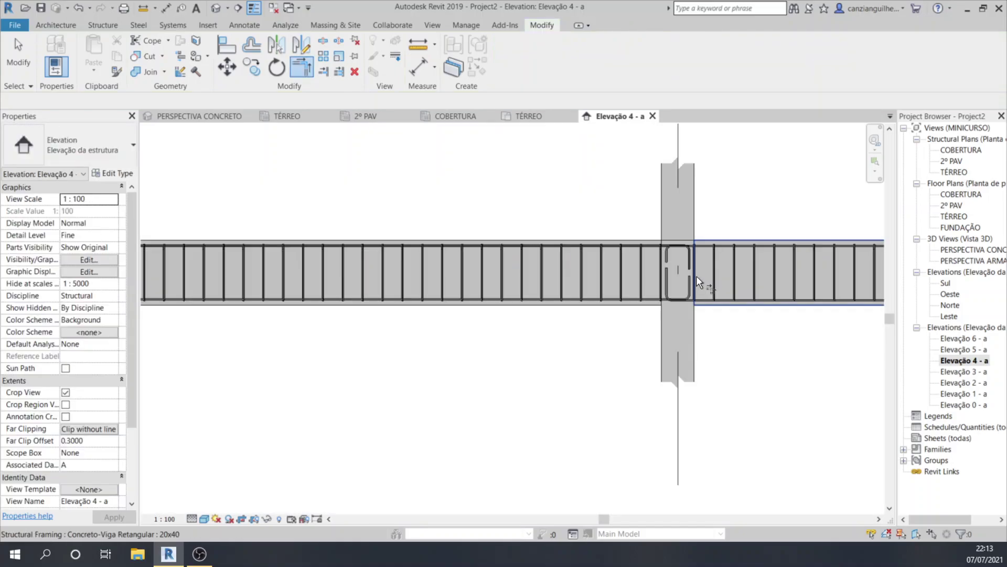
pyautogui.moveTo(696, 276); pyautogui.dragTo(656, 283, button='middle')
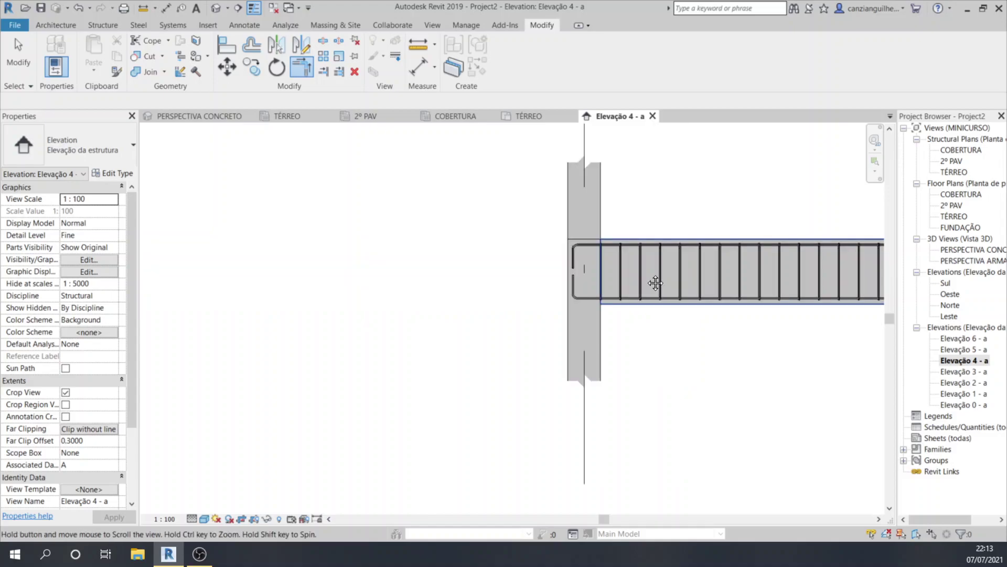
pyautogui.scroll(5, 591, 244)
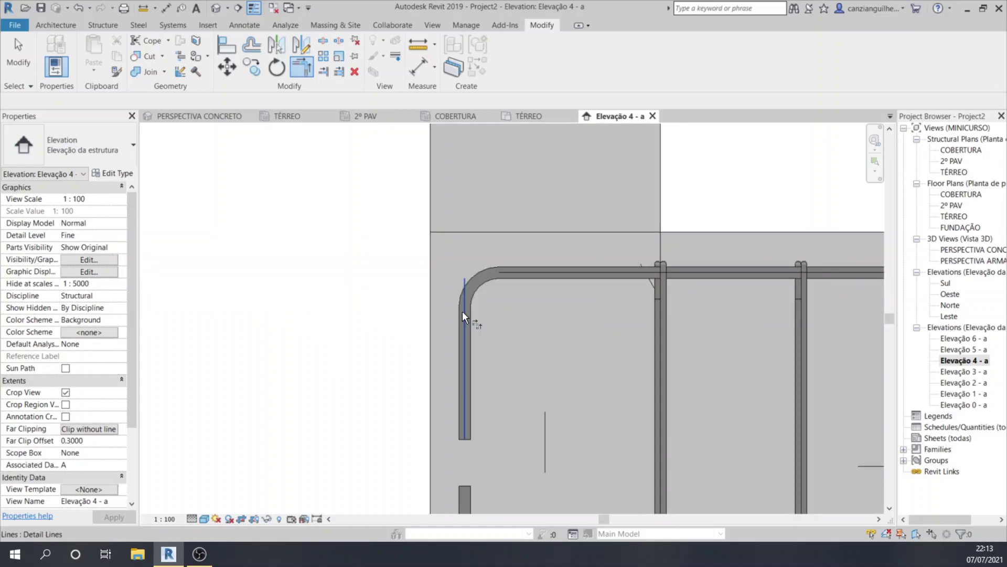
pyautogui.press('Escape')
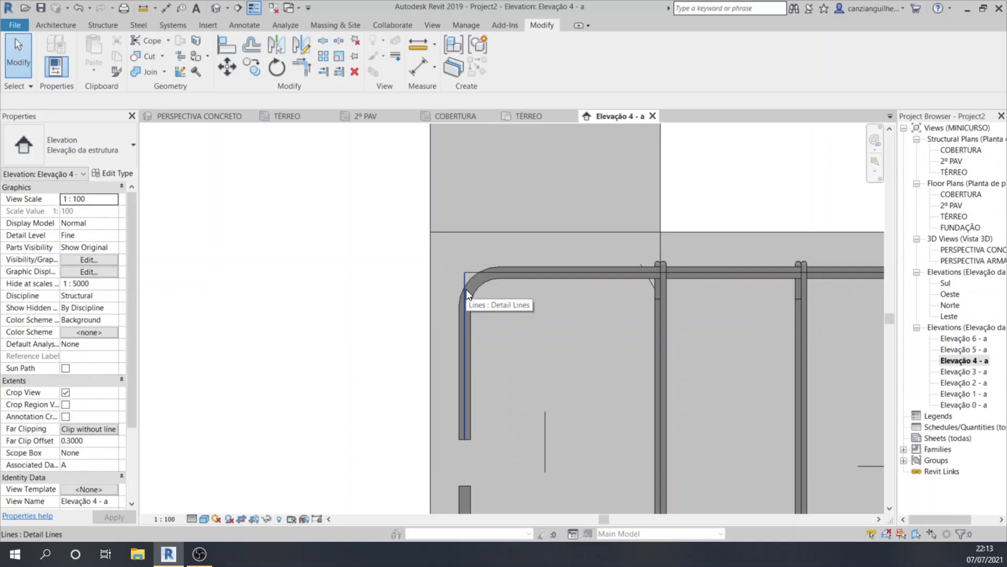
# Select the chain of three top rebar detail lines and move it vertically above the beam, over the columns' upper break lines.
pyautogui.press('Tab')
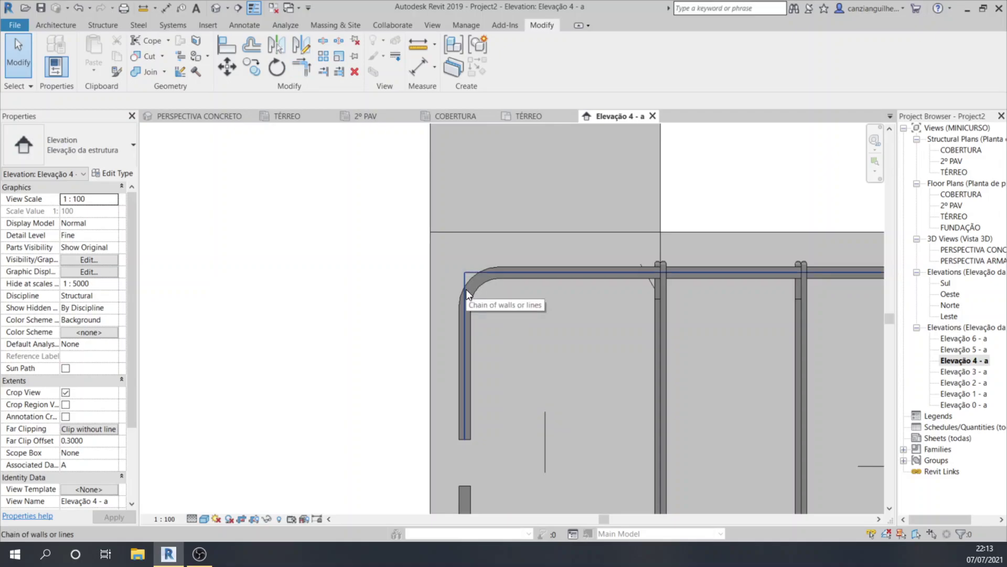
pyautogui.click(466, 288)
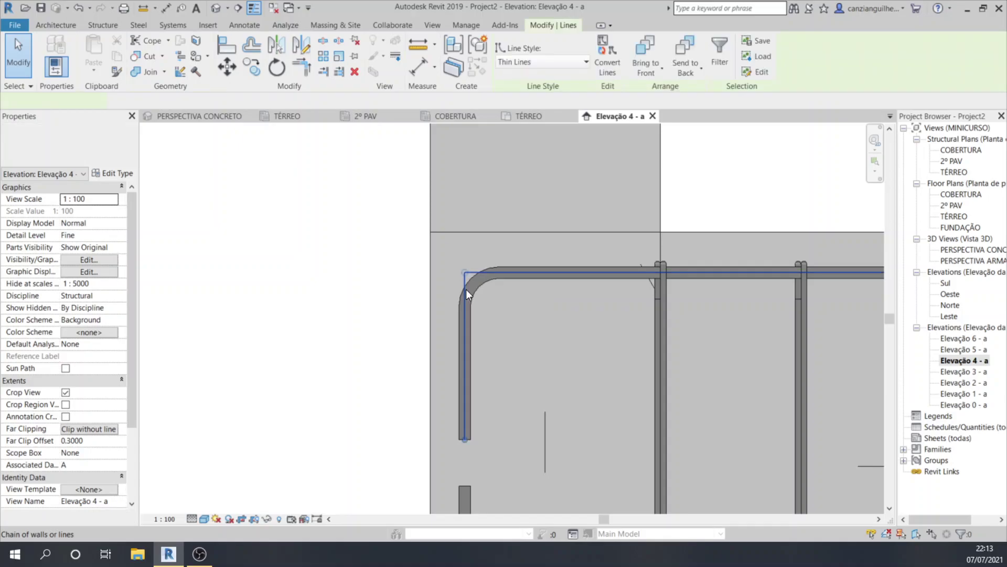
pyautogui.scroll(-10, 466, 289)
pyautogui.scroll(1, 581, 298)
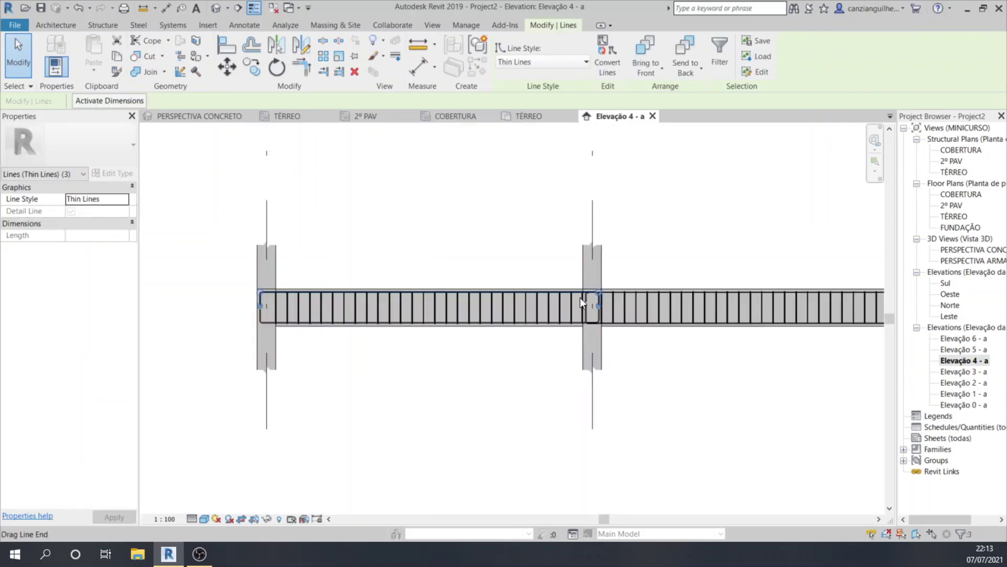
pyautogui.scroll(3, 580, 297)
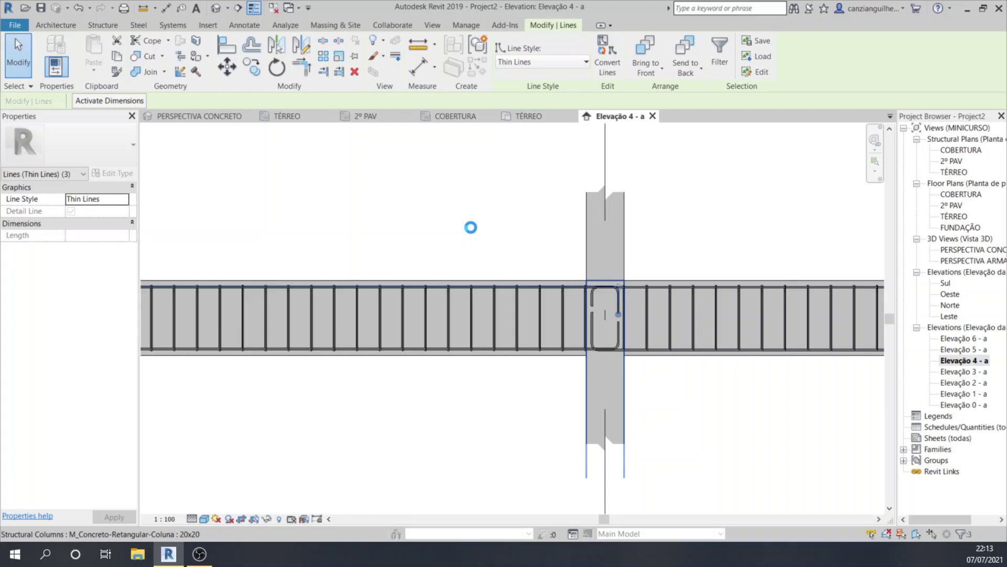
pyautogui.moveTo(470, 227); pyautogui.dragTo(722, 355, button='middle')
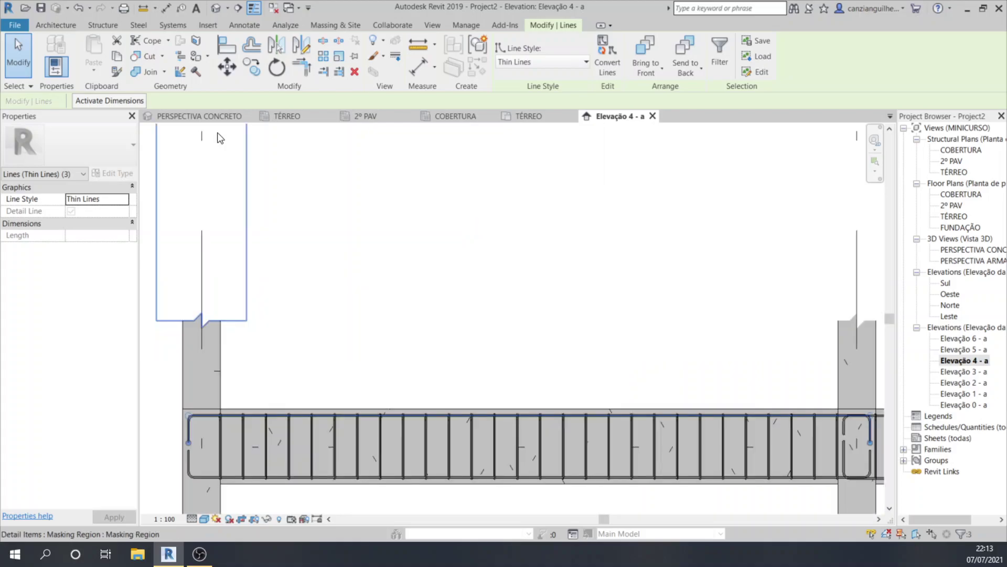
pyautogui.press('m')
pyautogui.press('v')
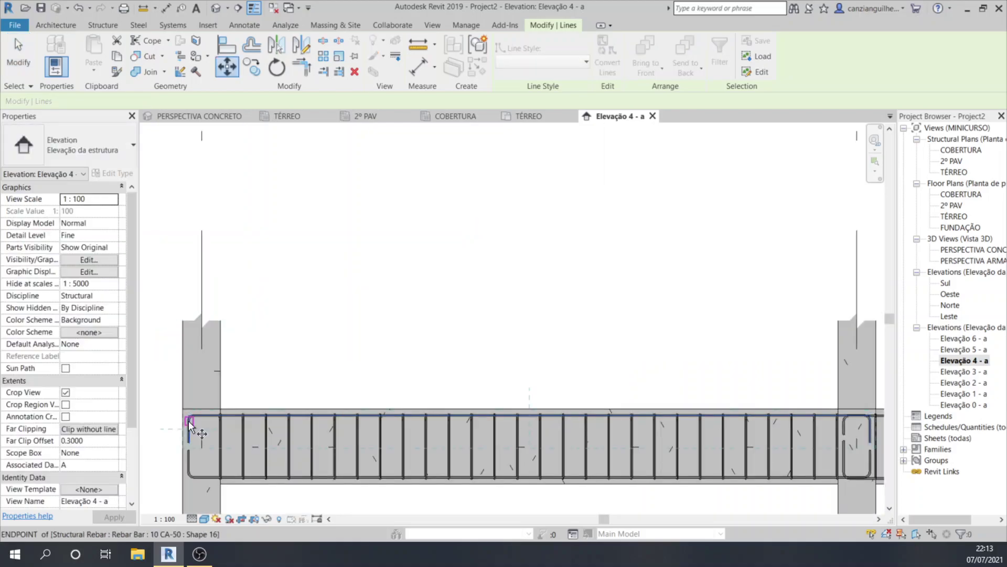
pyautogui.scroll(3, 187, 420)
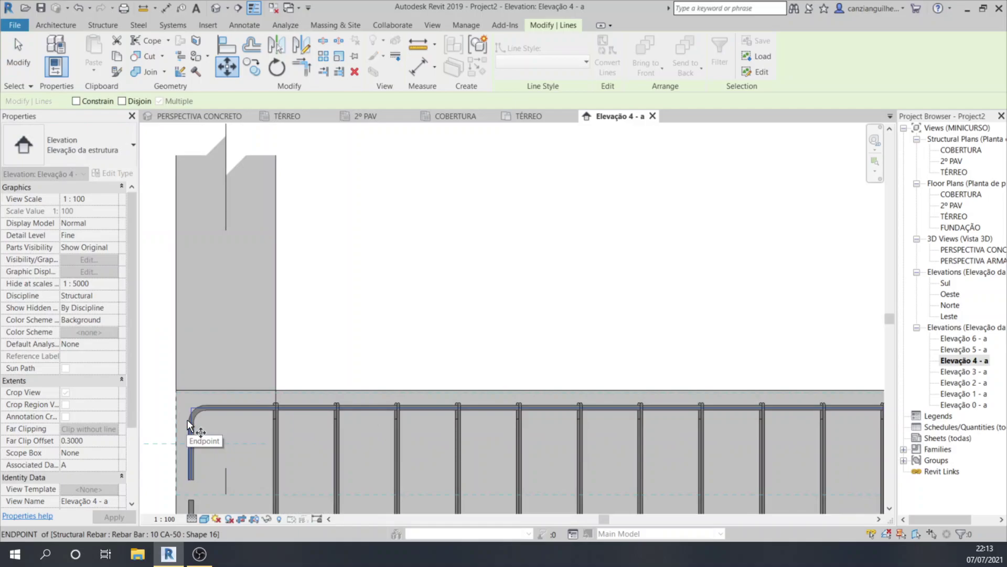
pyautogui.click(187, 420)
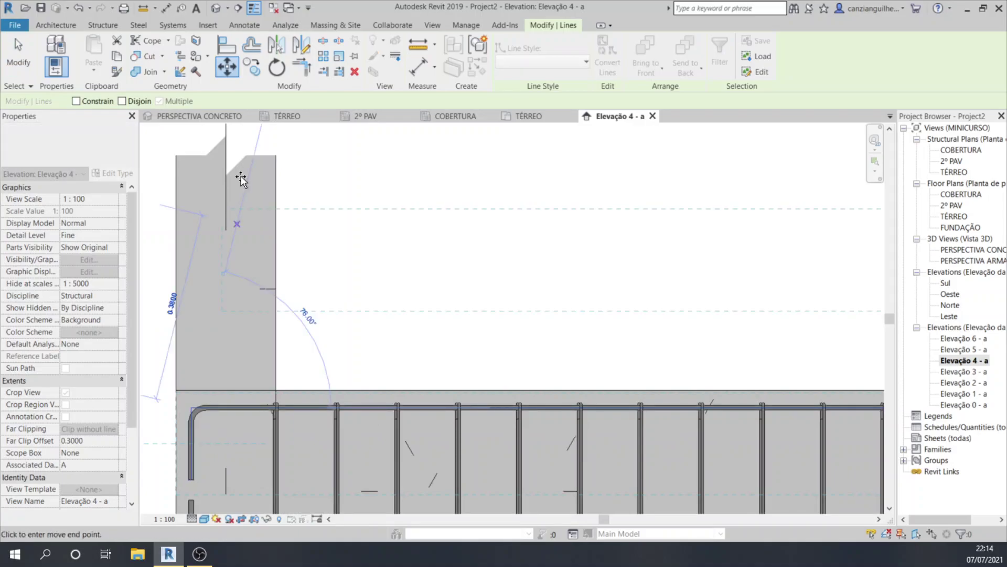
pyautogui.scroll(-2, 222, 294)
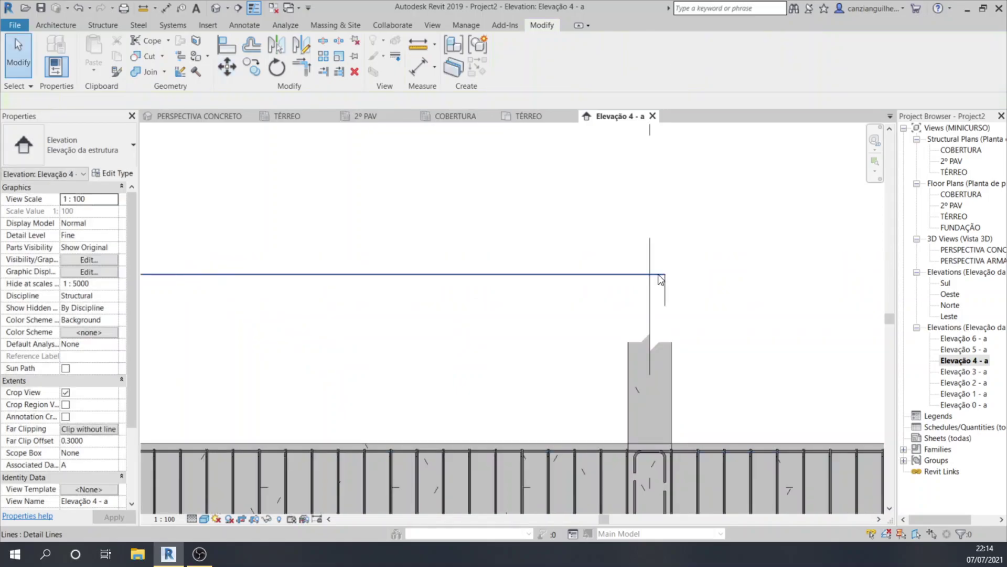
pyautogui.scroll(-4, 593, 310)
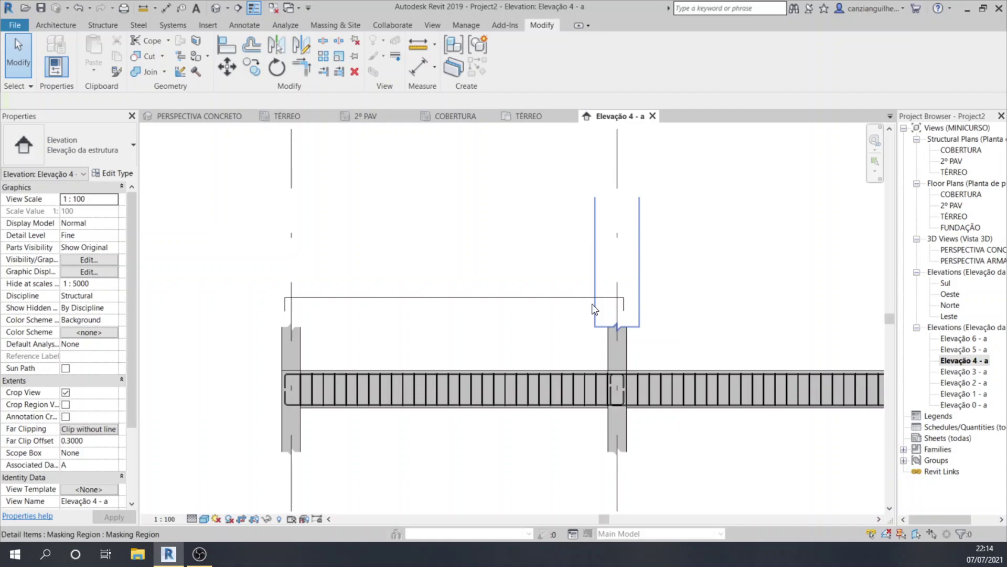
pyautogui.moveTo(593, 308); pyautogui.dragTo(603, 275, button='middle')
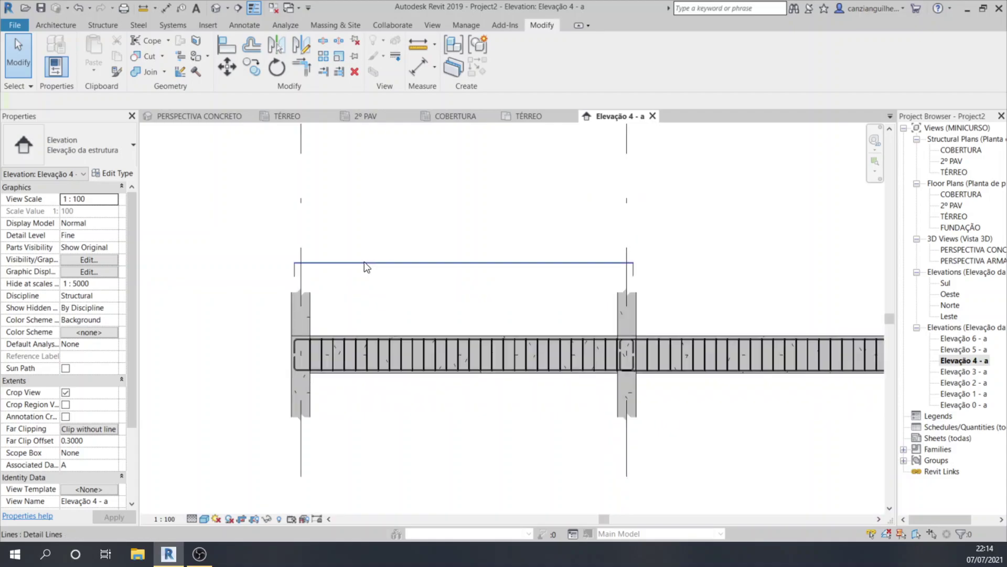
# Try to mirror a copy of the raised bar outline about the beam's mid-height and to extend the crop region downward.
pyautogui.scroll(2, 364, 261)
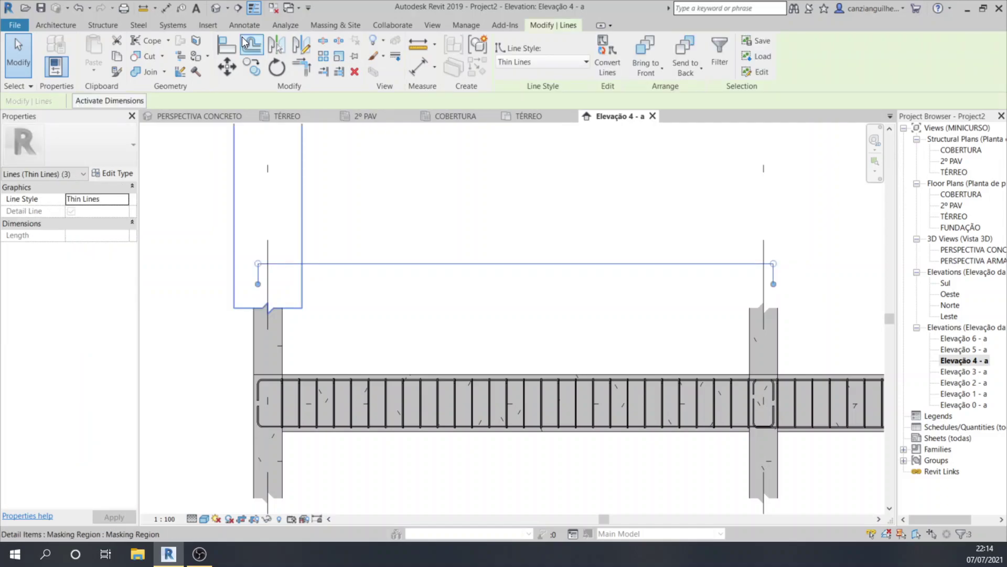
pyautogui.click(301, 44)
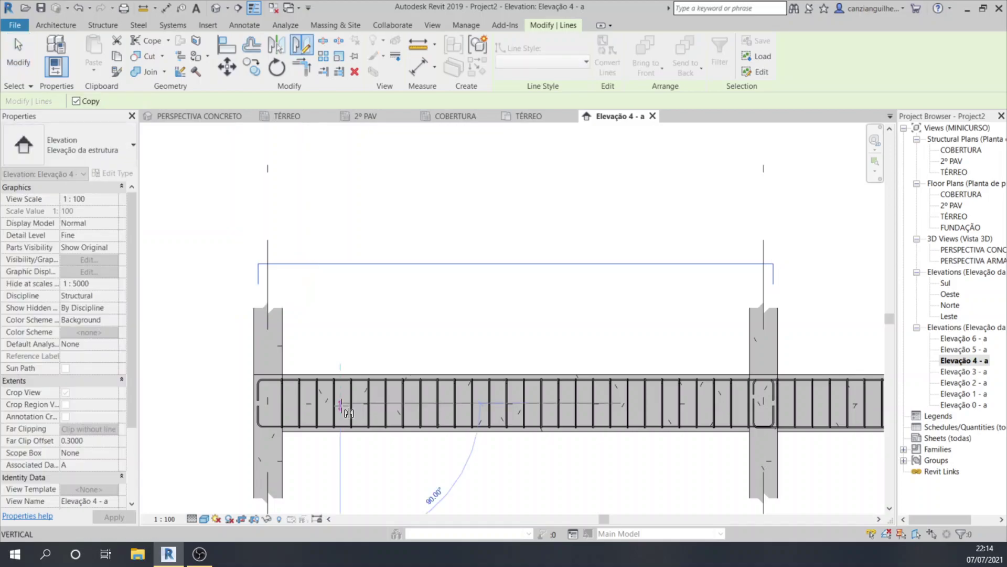
pyautogui.scroll(-3, 340, 404)
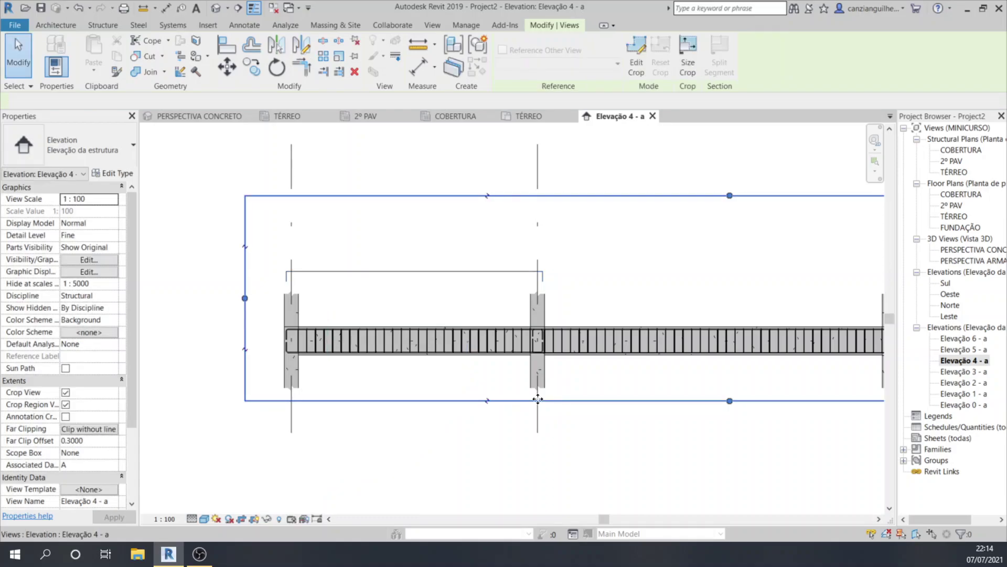
pyautogui.moveTo(538, 400); pyautogui.dragTo(734, 444)
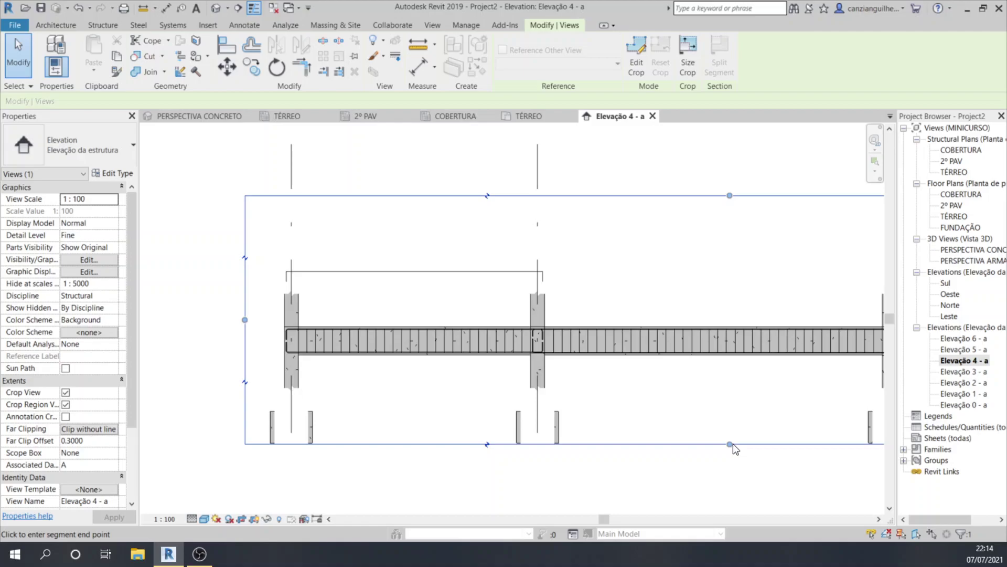
pyautogui.hotkey('ctrl', 'z')
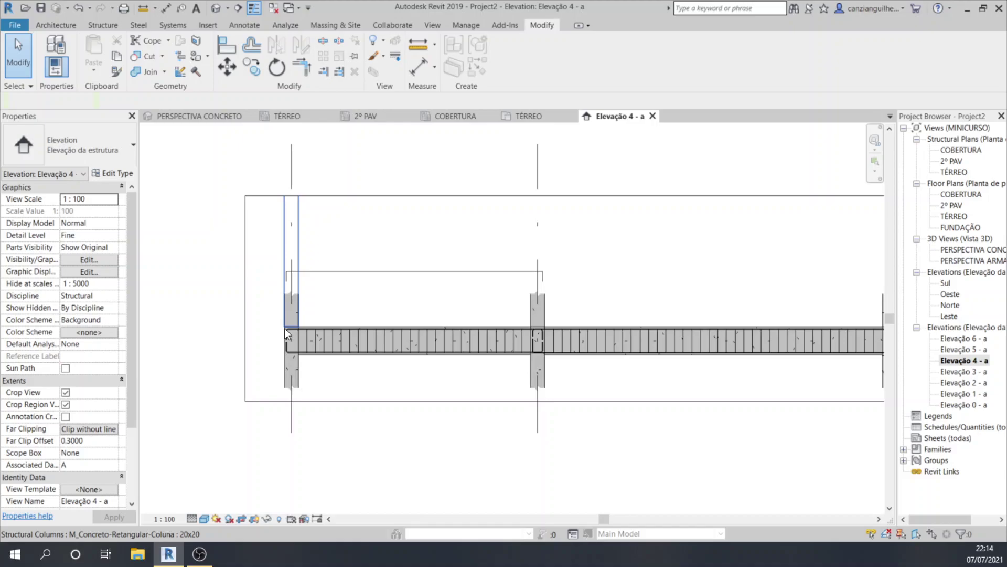
# Set the view's detail level to Coarse so the beam's rebars display as single lines.
pyautogui.scroll(3, 285, 329)
pyautogui.click(192, 518)
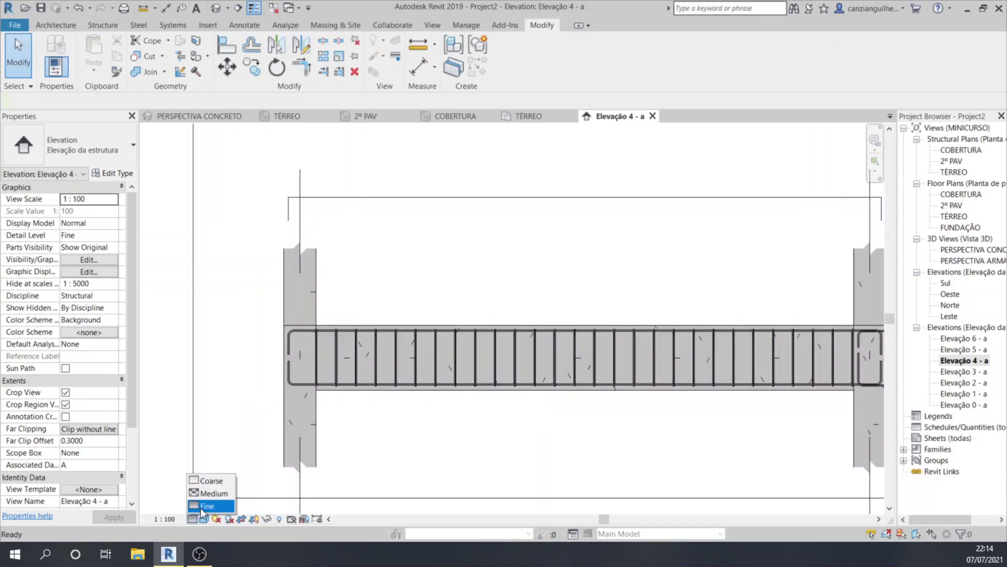
pyautogui.click(205, 481)
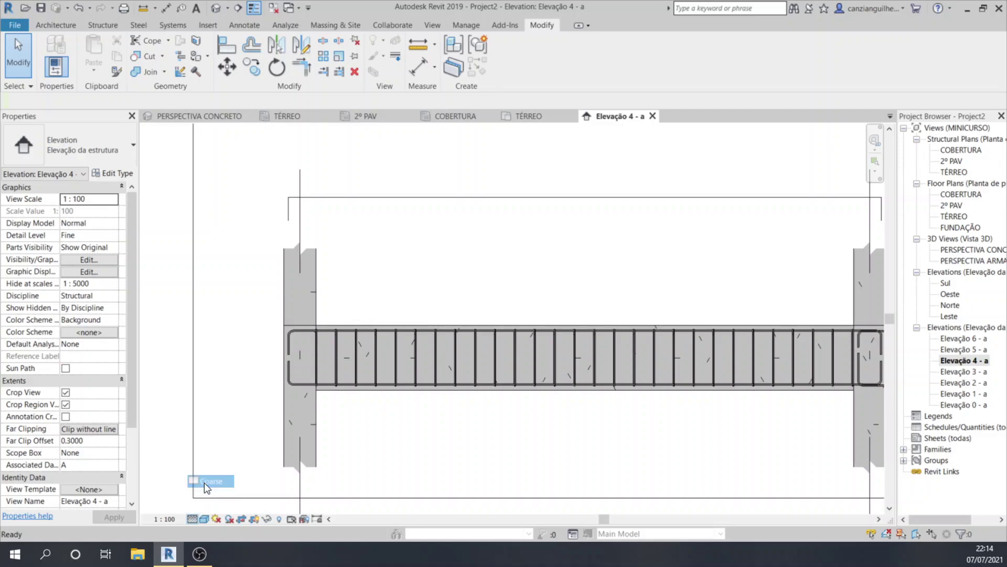
pyautogui.scroll(3, 309, 378)
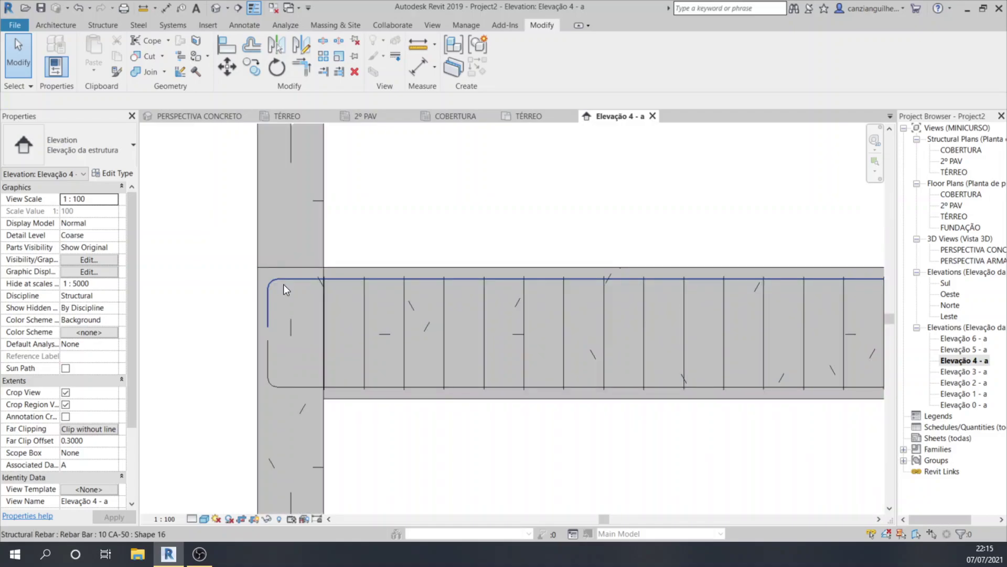
pyautogui.scroll(-2, 283, 284)
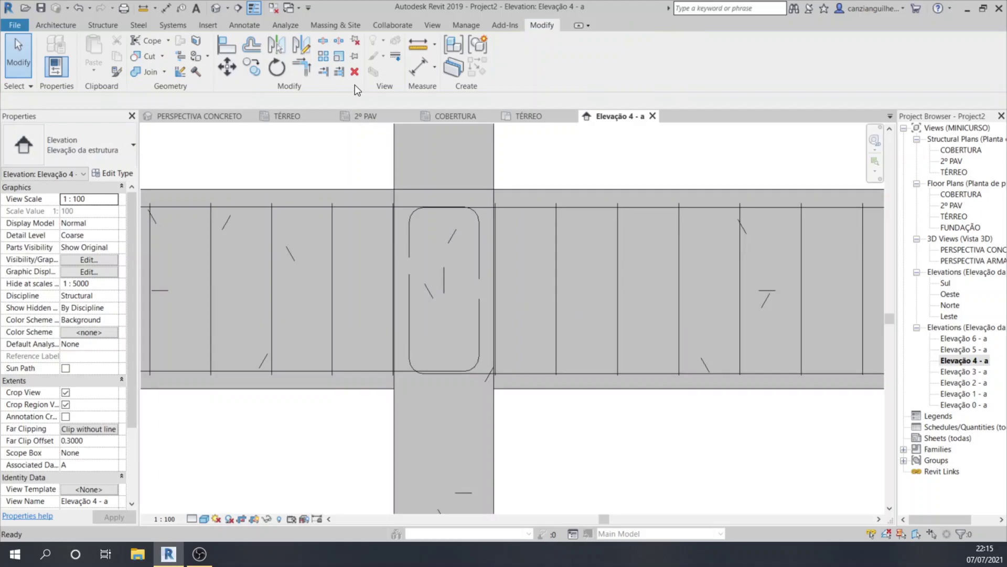
# Trim the bottom rebar's straight detail line and its bent leg line to a sharp corner at the grid 1 column.
pyautogui.press('t')
pyautogui.press('r')
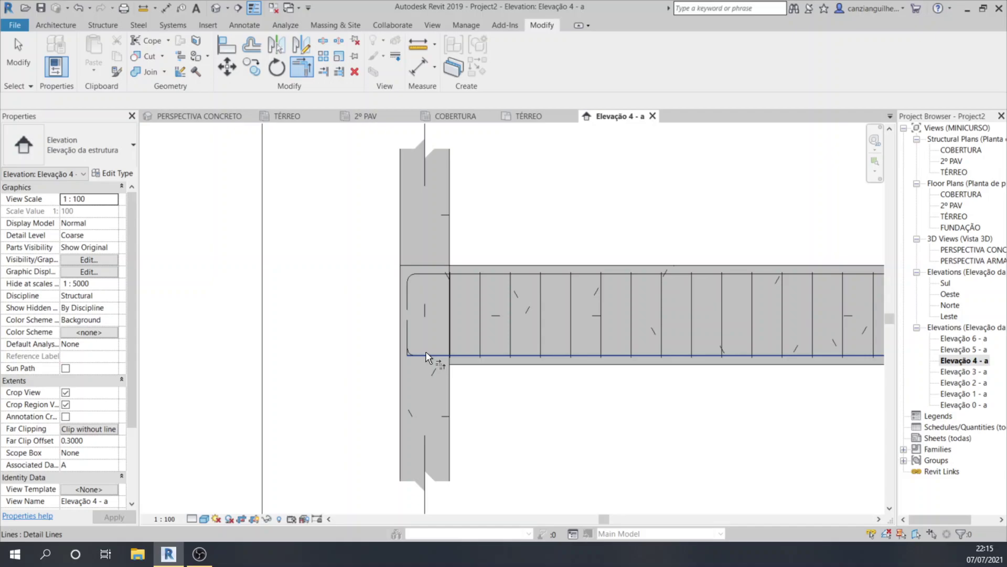
pyautogui.click(426, 354)
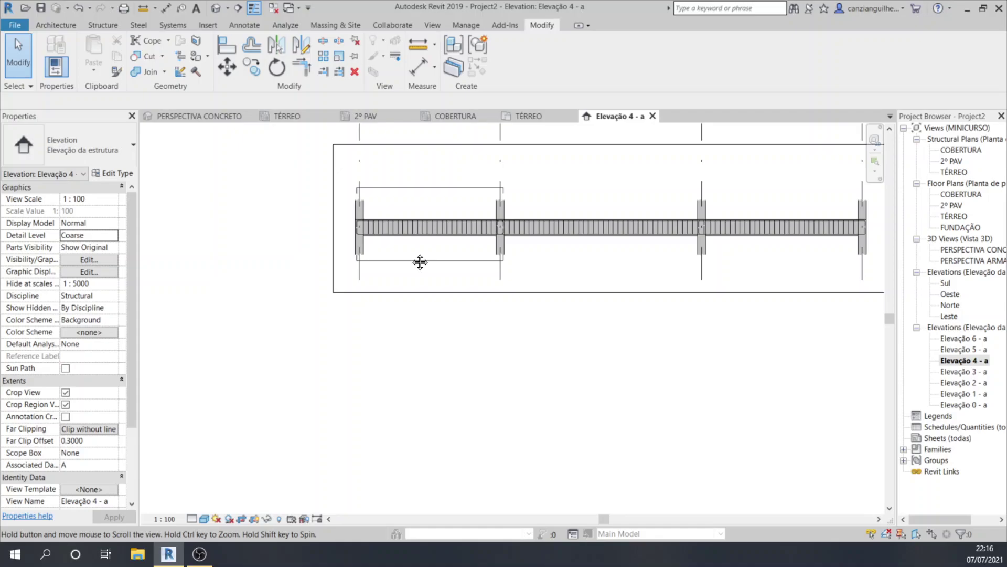
pyautogui.scroll(4, 420, 262)
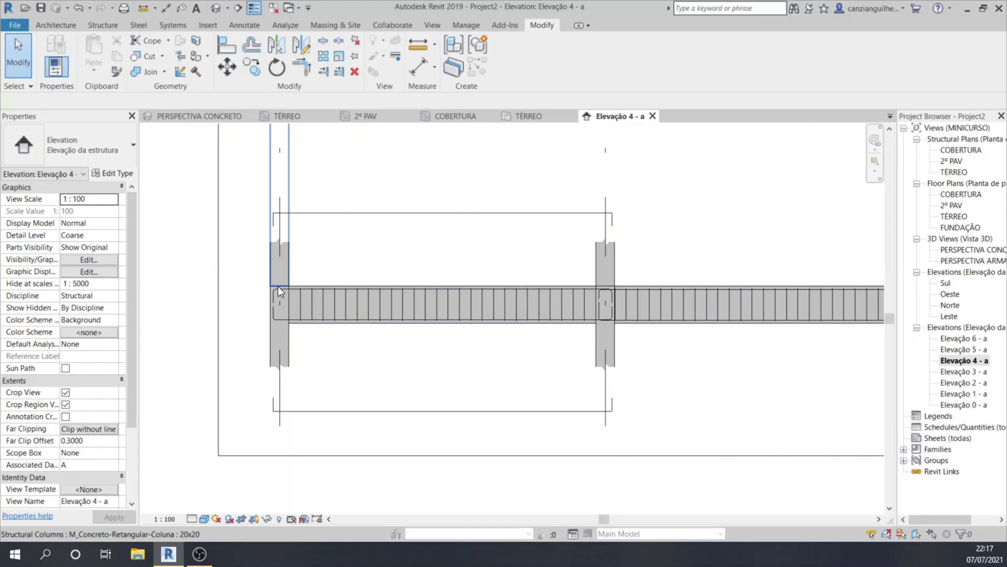
pyautogui.scroll(1, 278, 286)
pyautogui.click(253, 29)
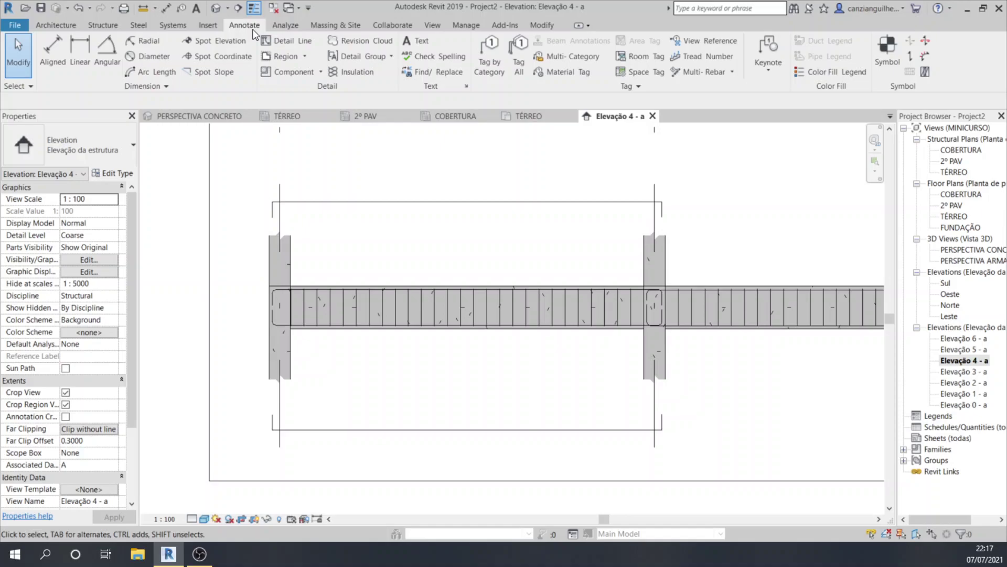
pyautogui.click(344, 250)
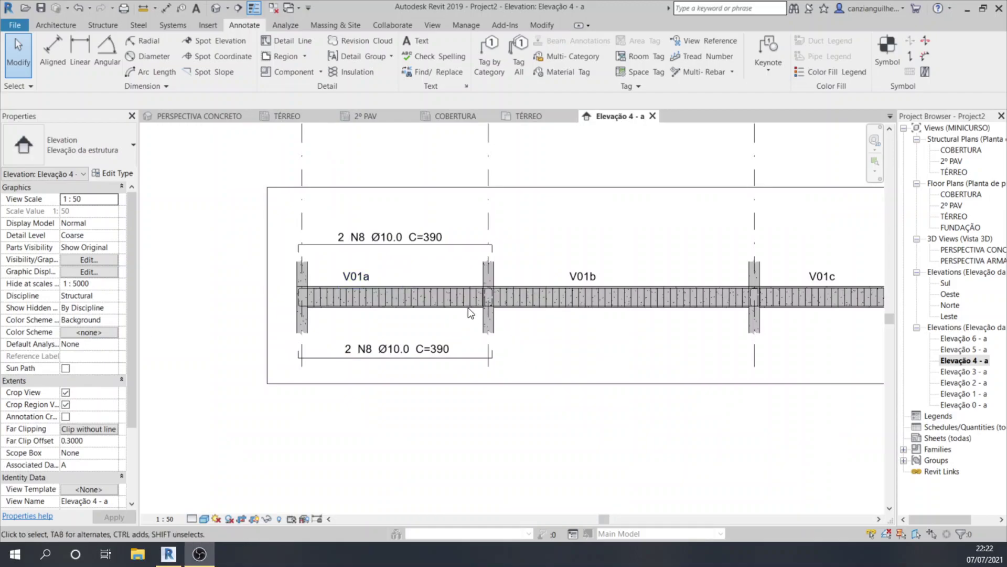
# Create a vertical section cutting through beam V01a, just before the column between V01a and V01b.
pyautogui.scroll(3, 333, 279)
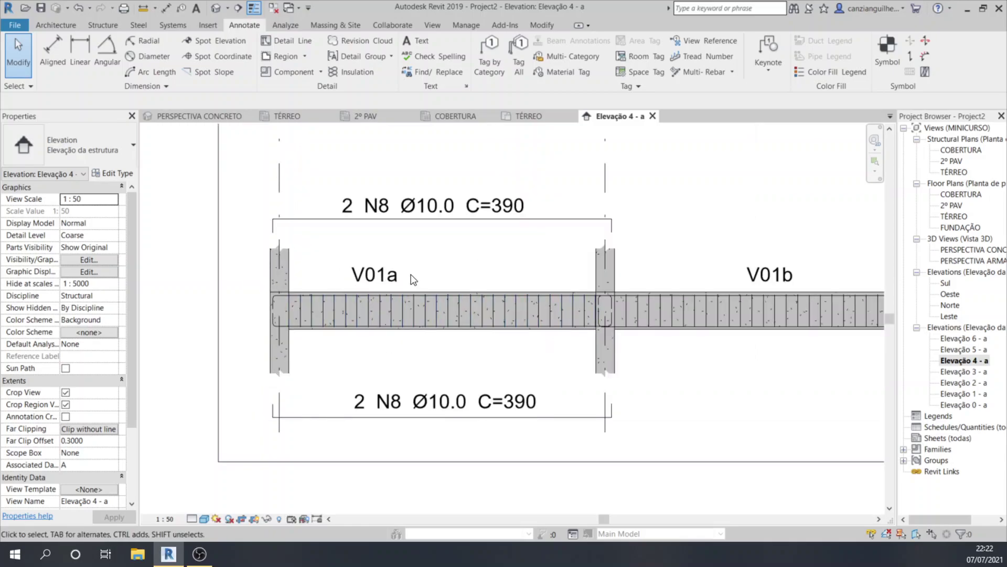
pyautogui.moveTo(411, 276); pyautogui.dragTo(342, 283, button='middle')
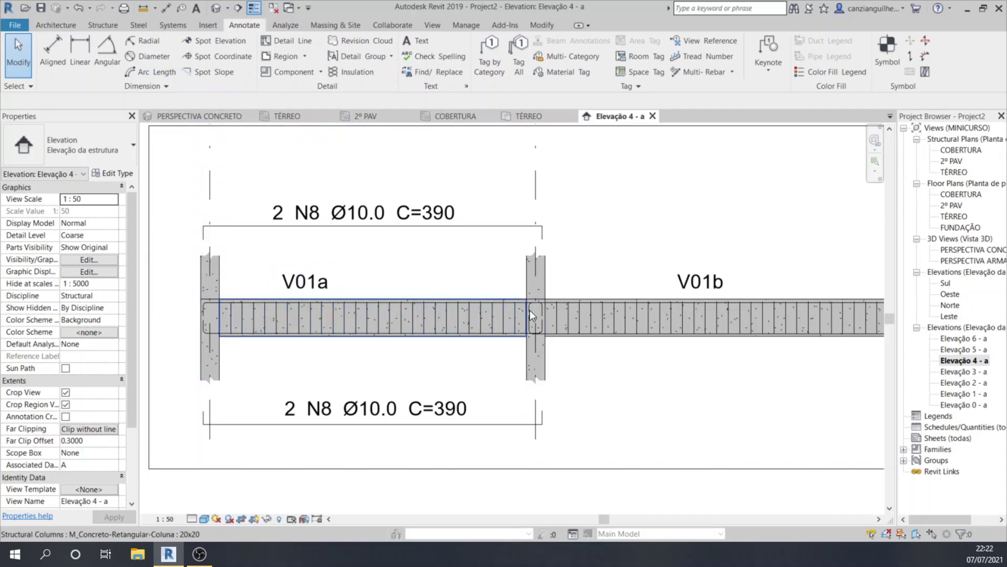
pyautogui.click(434, 22)
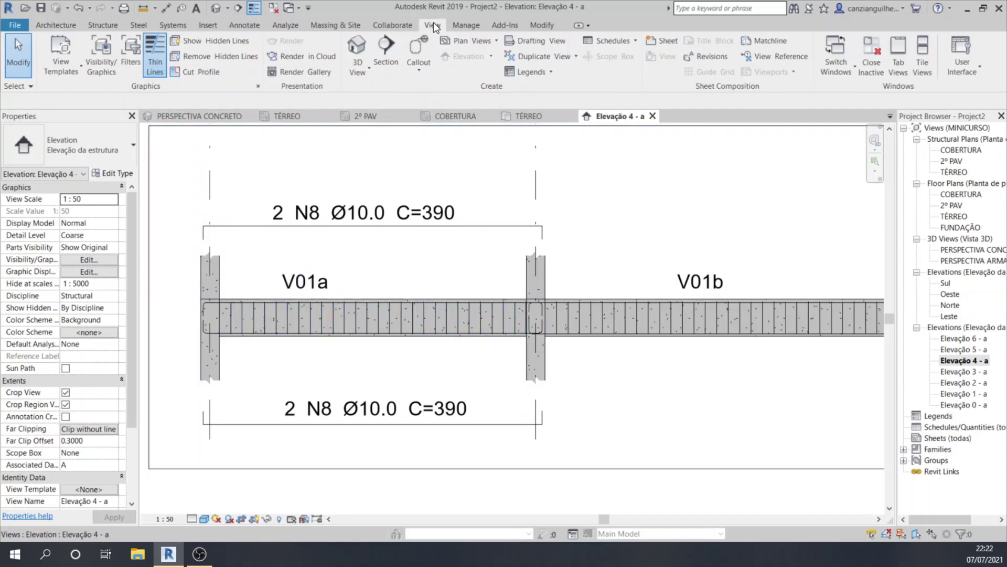
pyautogui.click(385, 55)
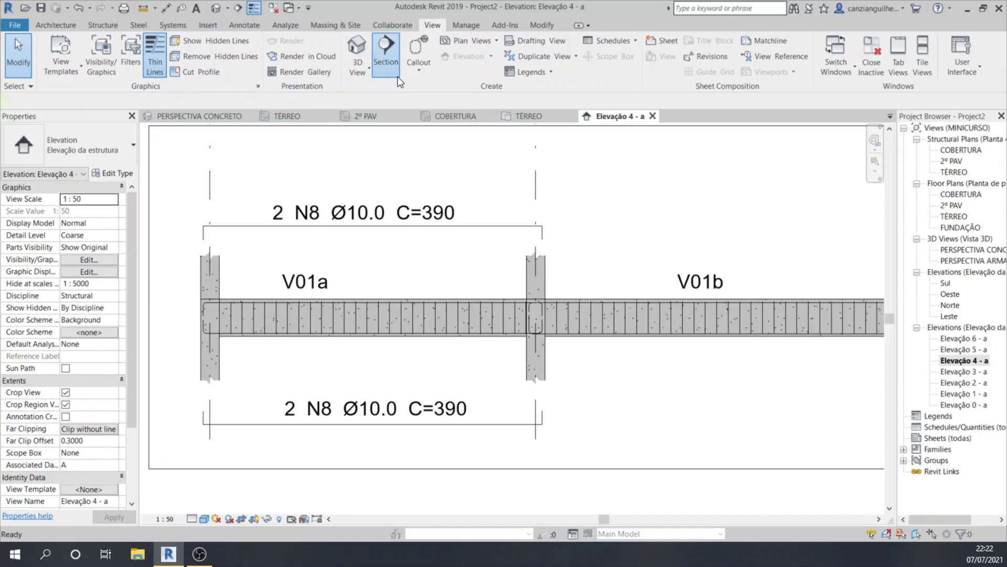
pyautogui.click(466, 256)
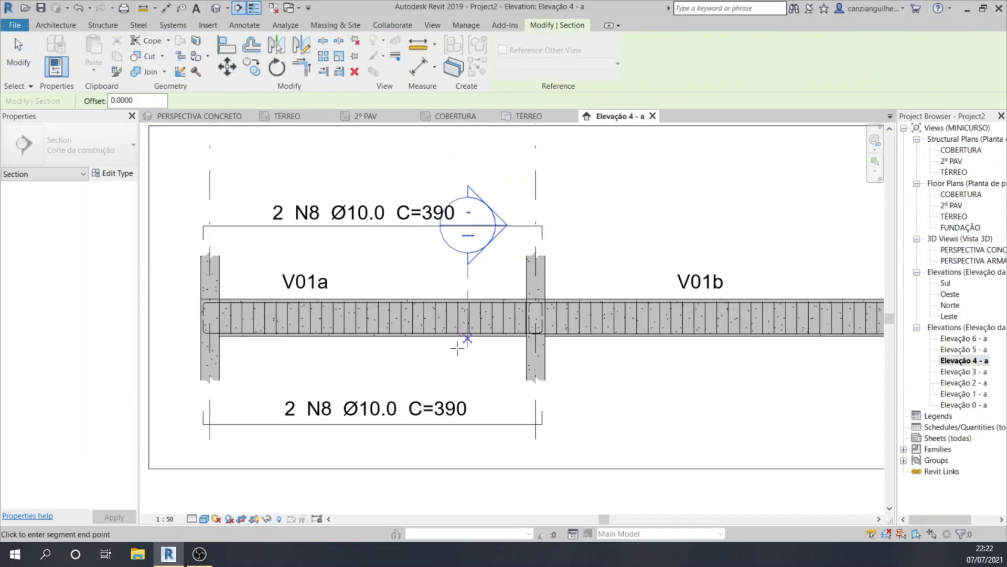
pyautogui.click(456, 376)
pyautogui.press('Escape')
pyautogui.press('Escape')
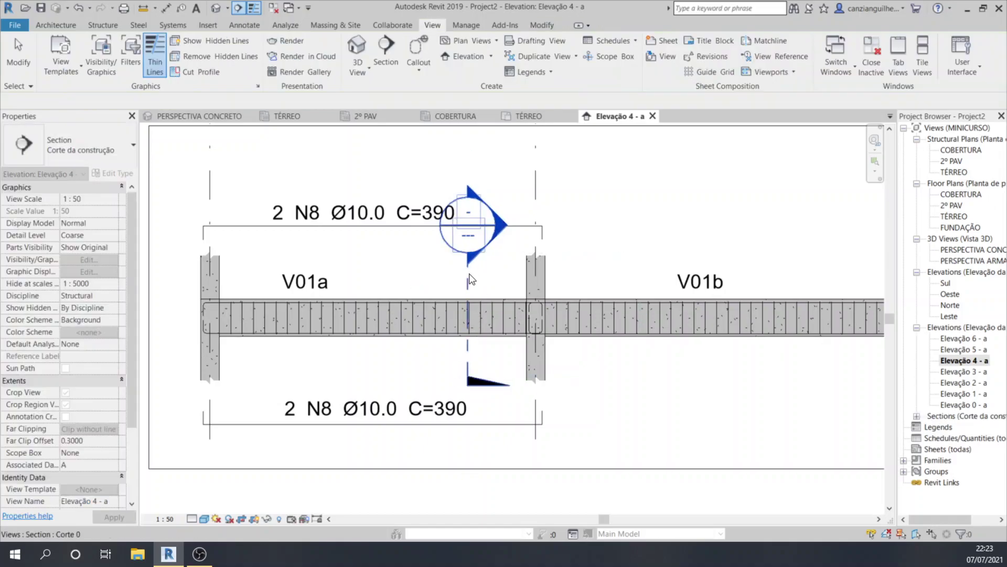
# Change the new section's type to Corte - Seta preenchida1 and flip its viewing direction.
pyautogui.click(469, 282)
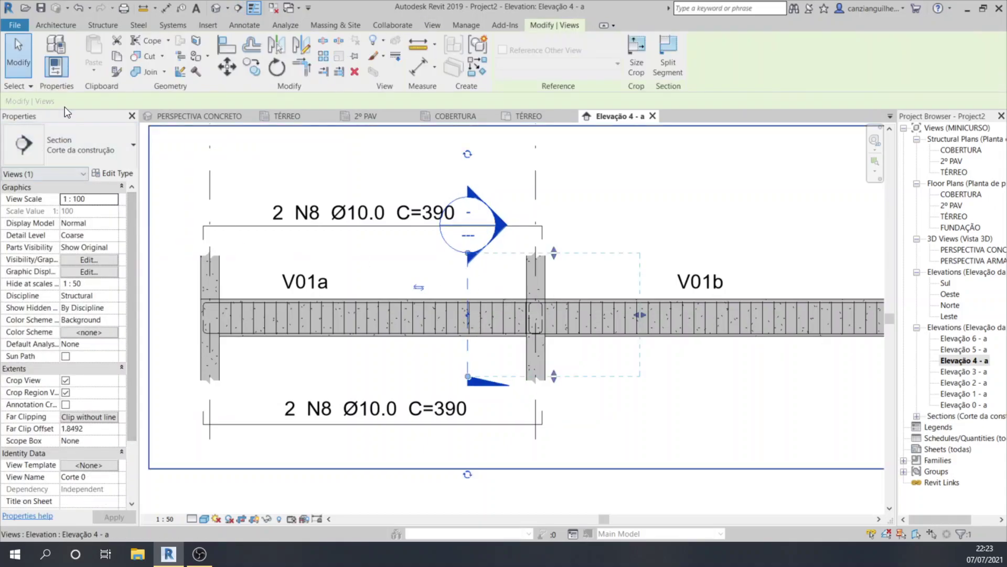
pyautogui.click(65, 137)
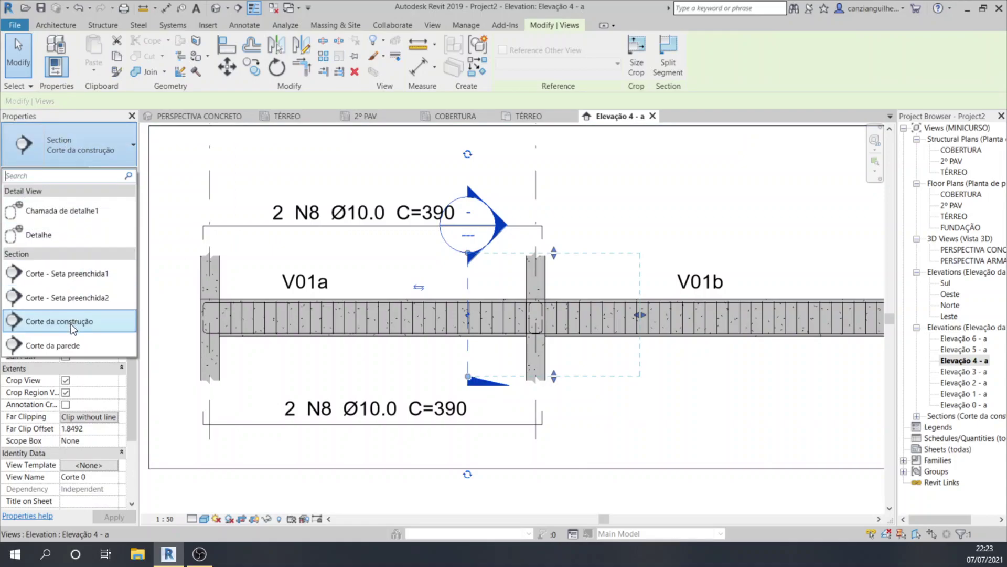
pyautogui.click(73, 277)
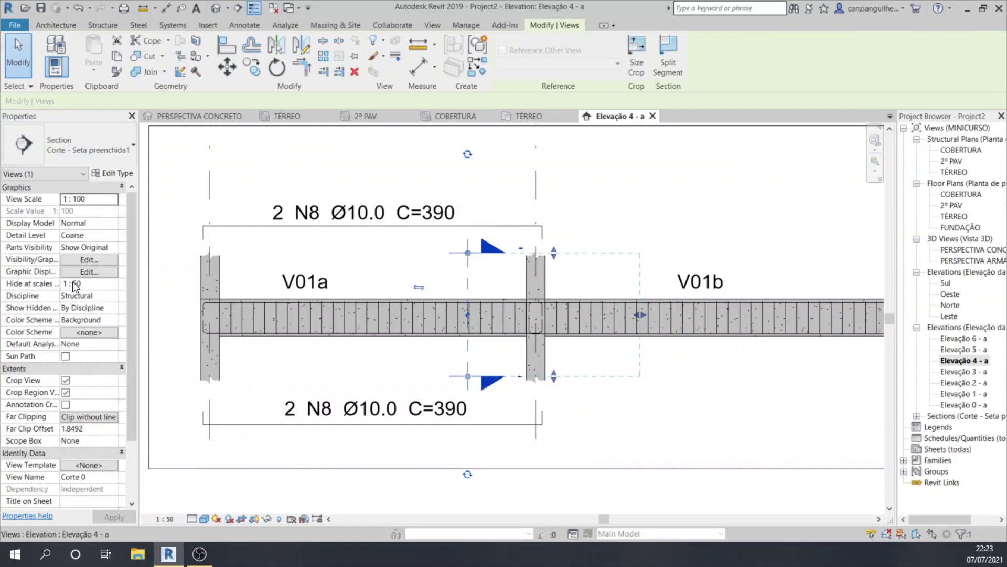
pyautogui.click(419, 287)
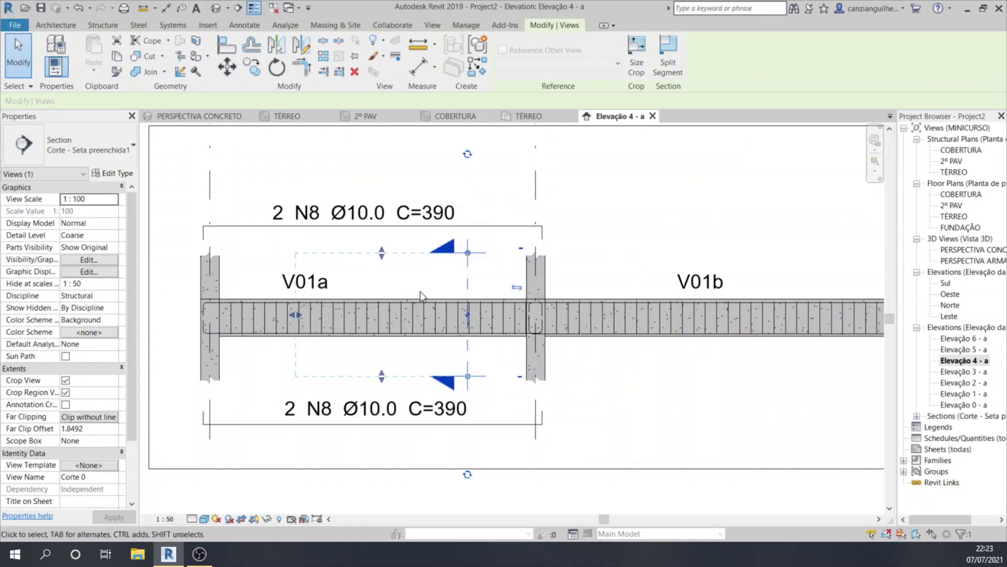
pyautogui.click(493, 197)
pyautogui.scroll(-3, 415, 243)
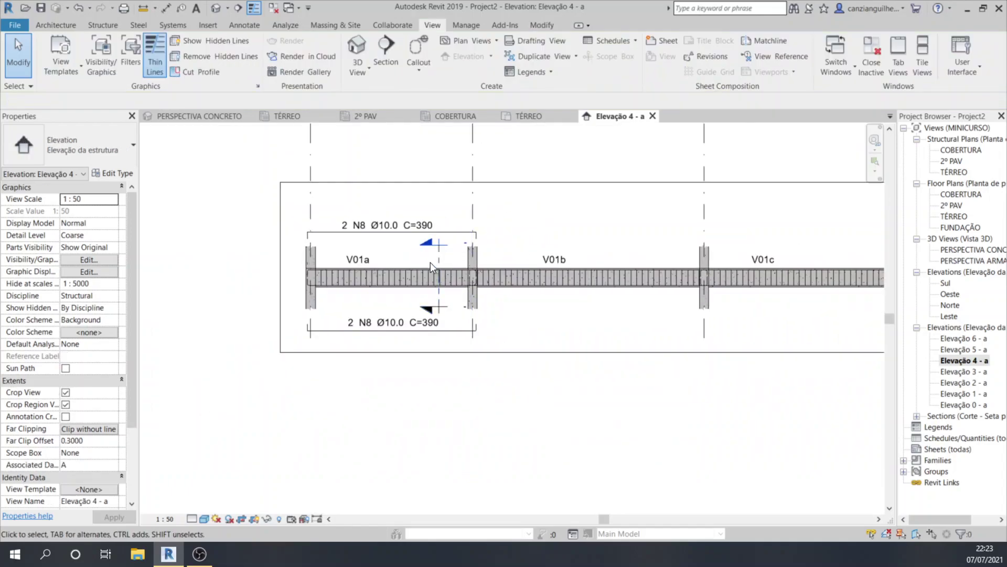
# Open the section's view and check the mark of the 20x40 beam at grid A.
pyautogui.scroll(3, 432, 260)
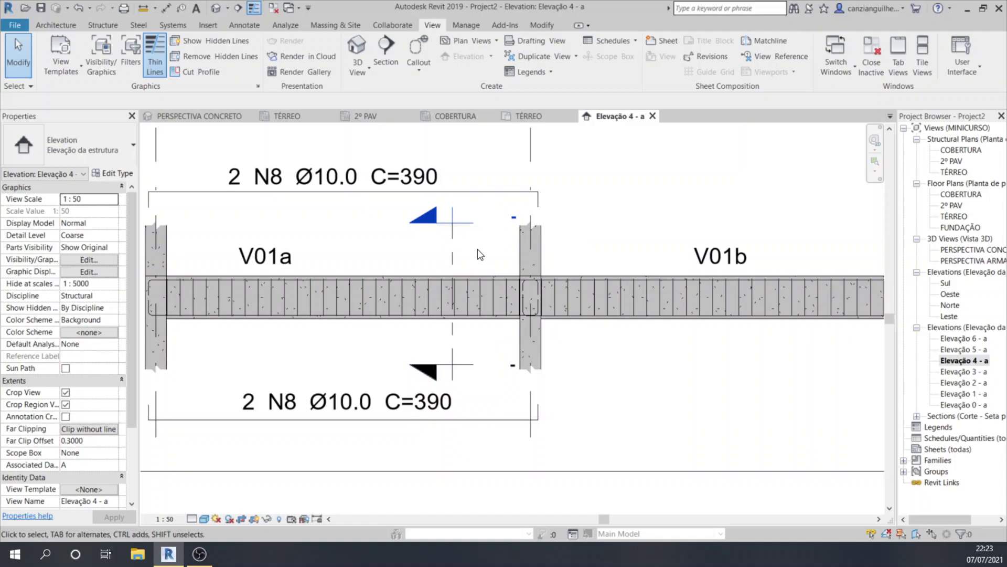
pyautogui.doubleClick(418, 223)
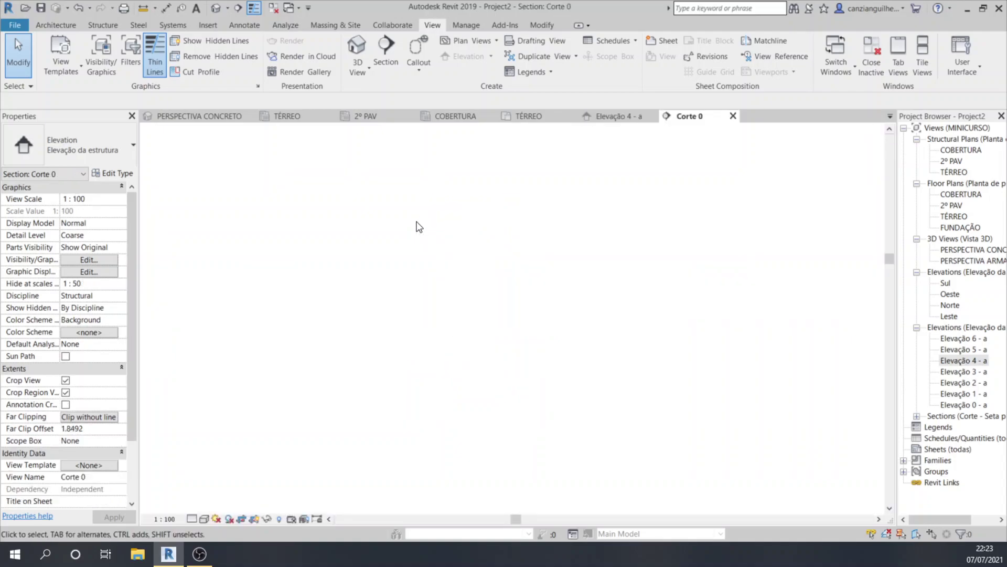
pyautogui.moveTo(490, 303); pyautogui.dragTo(485, 235, button='middle')
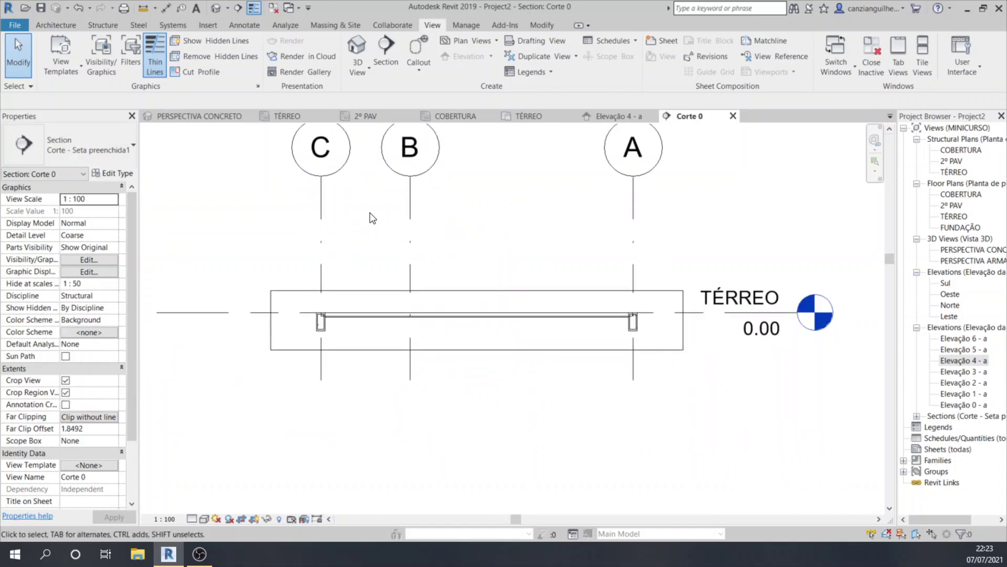
pyautogui.scroll(2, 352, 325)
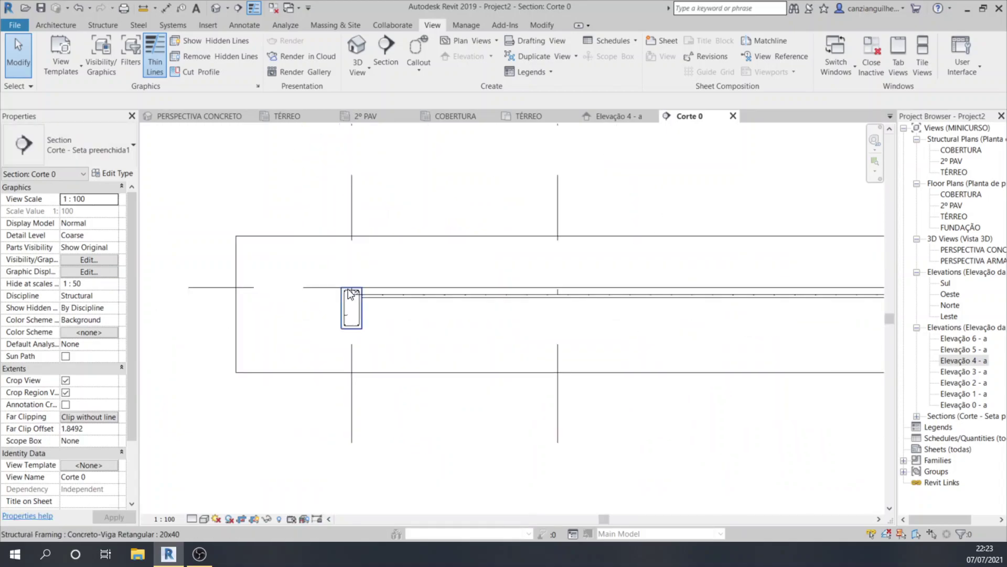
pyautogui.moveTo(349, 293); pyautogui.dragTo(286, 289, button='middle')
pyautogui.scroll(-1, 307, 292)
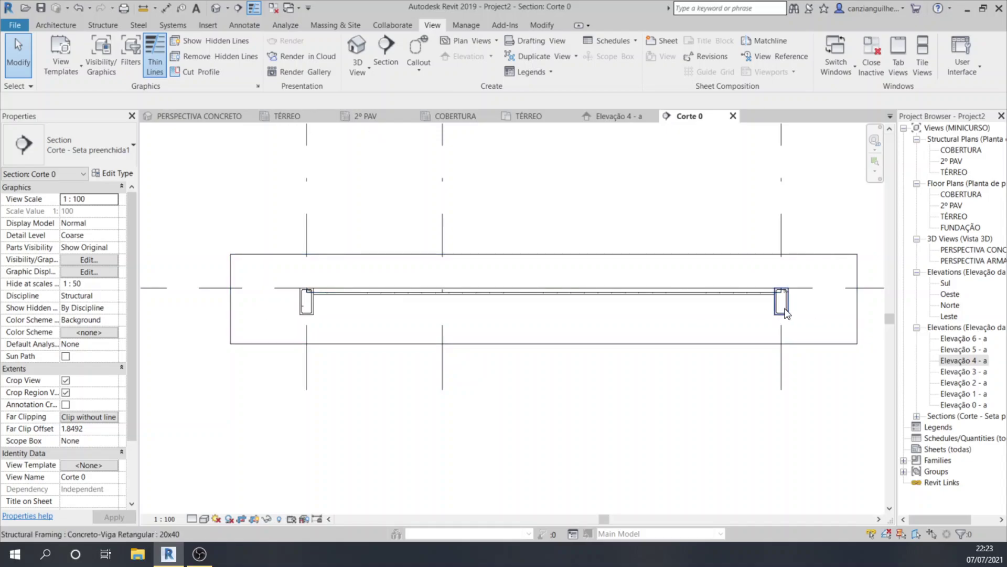
pyautogui.click(785, 311)
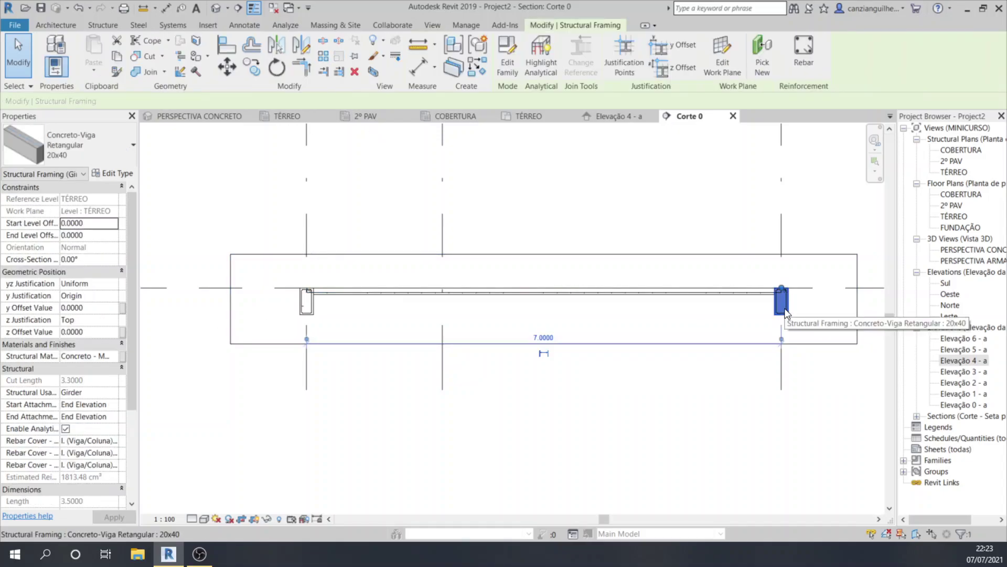
pyautogui.scroll(-4, 53, 404)
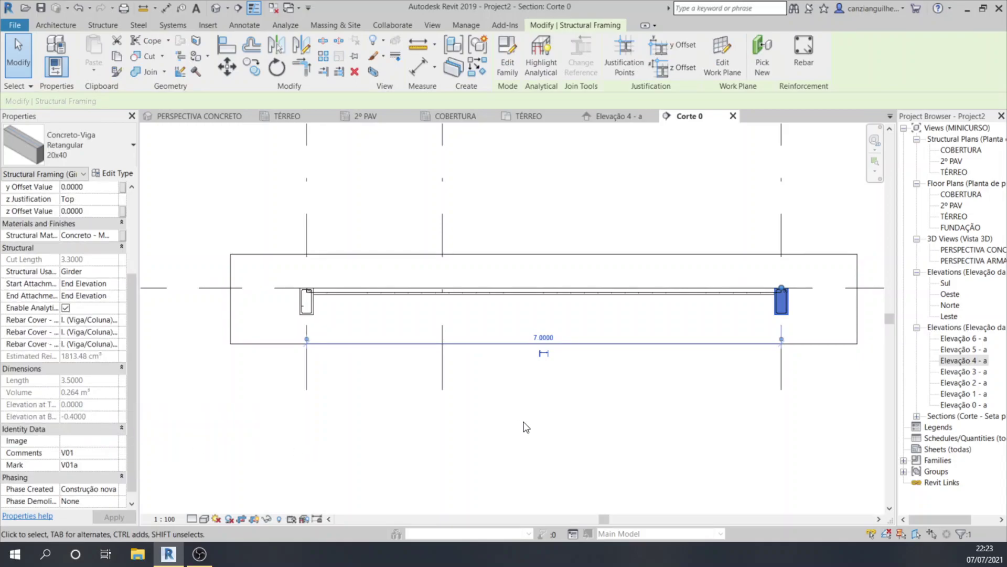
pyautogui.click(526, 426)
# Narrow the section's crop region from both sides so it closely frames the beam at grid A.
pyautogui.click(607, 344)
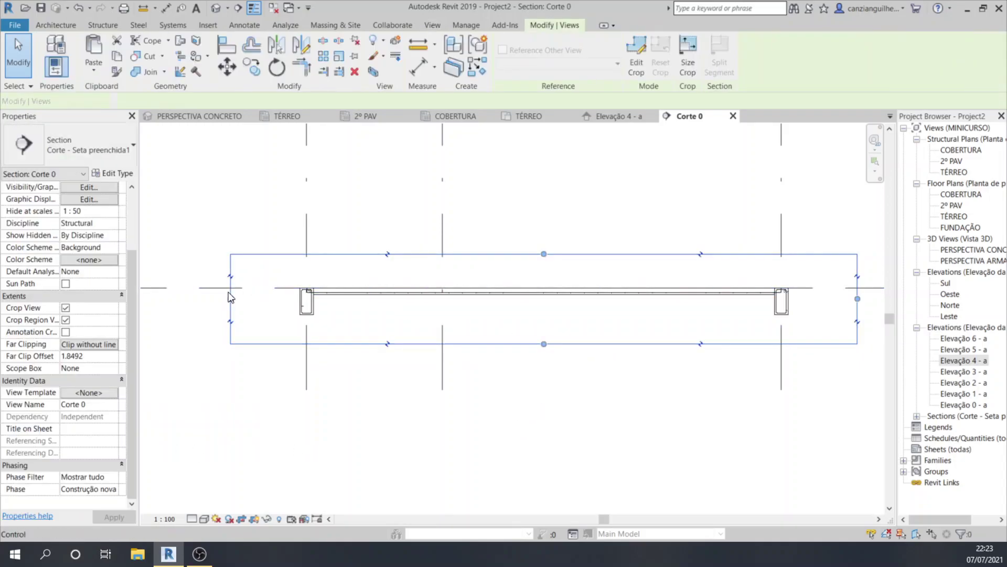
pyautogui.moveTo(230, 298); pyautogui.dragTo(727, 299)
pyautogui.moveTo(849, 298); pyautogui.dragTo(822, 303)
pyautogui.moveTo(816, 305); pyautogui.dragTo(541, 306, button='middle')
pyautogui.click(603, 361)
pyautogui.scroll(1, 494, 284)
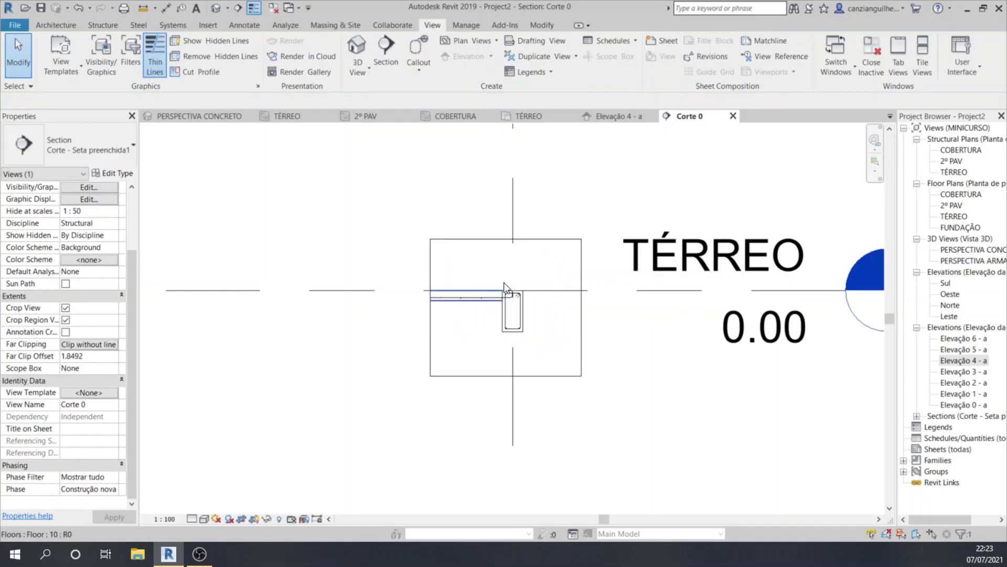
# Hide the TÉRREO level and grid A in the section view.
pyautogui.click(704, 211)
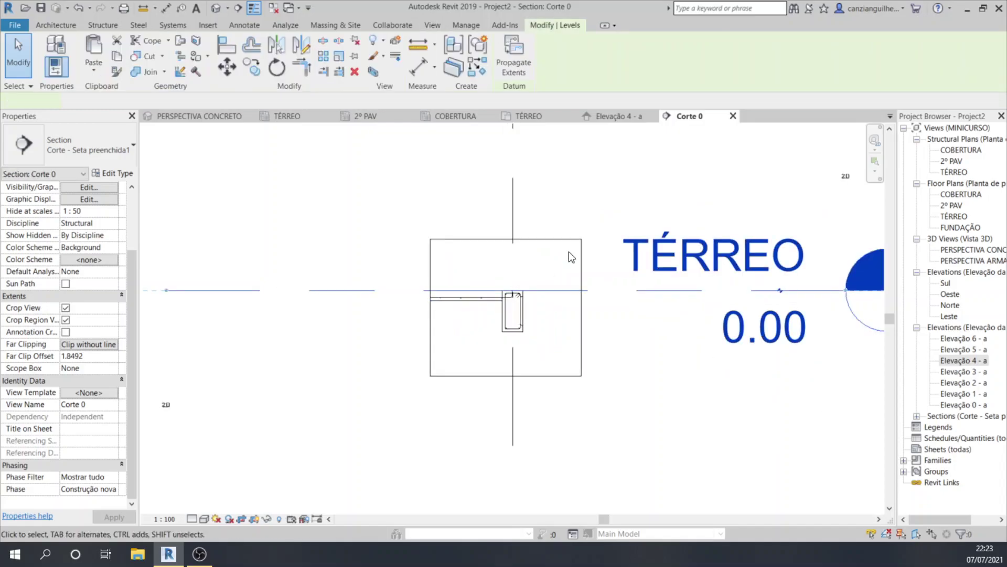
pyautogui.rightClick(647, 292)
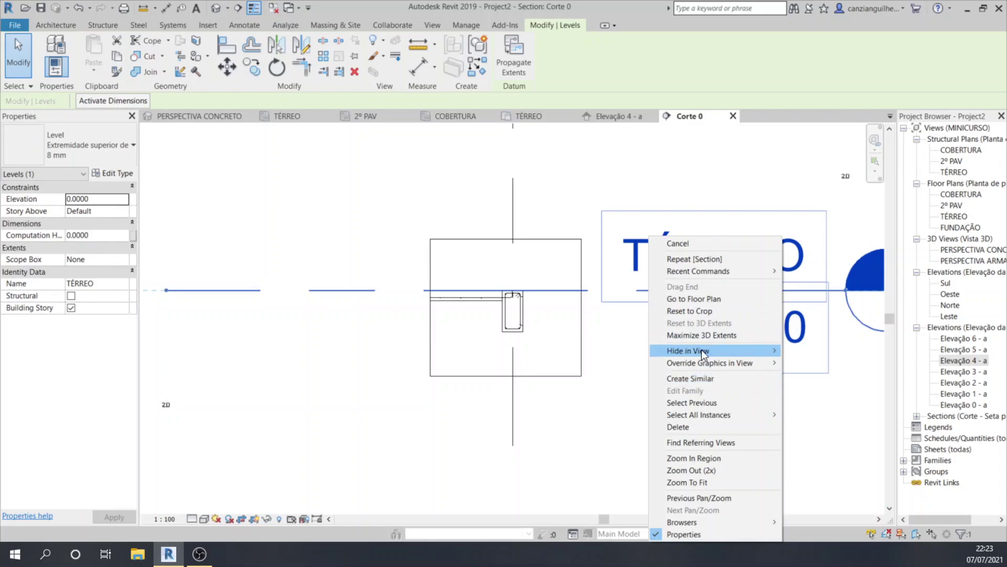
pyautogui.click(809, 351)
pyautogui.scroll(-2, 745, 336)
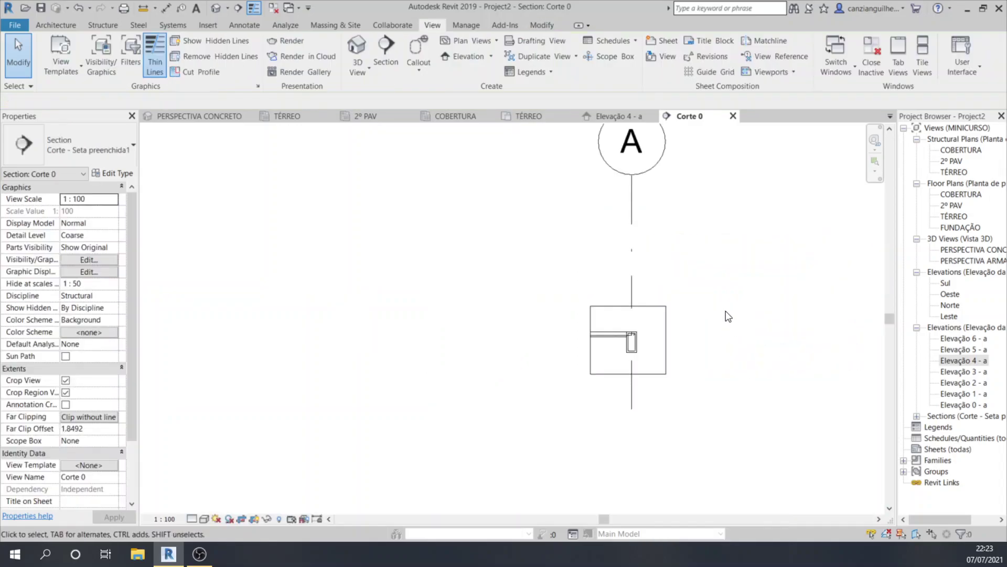
pyautogui.click(645, 239)
pyautogui.rightClick(644, 239)
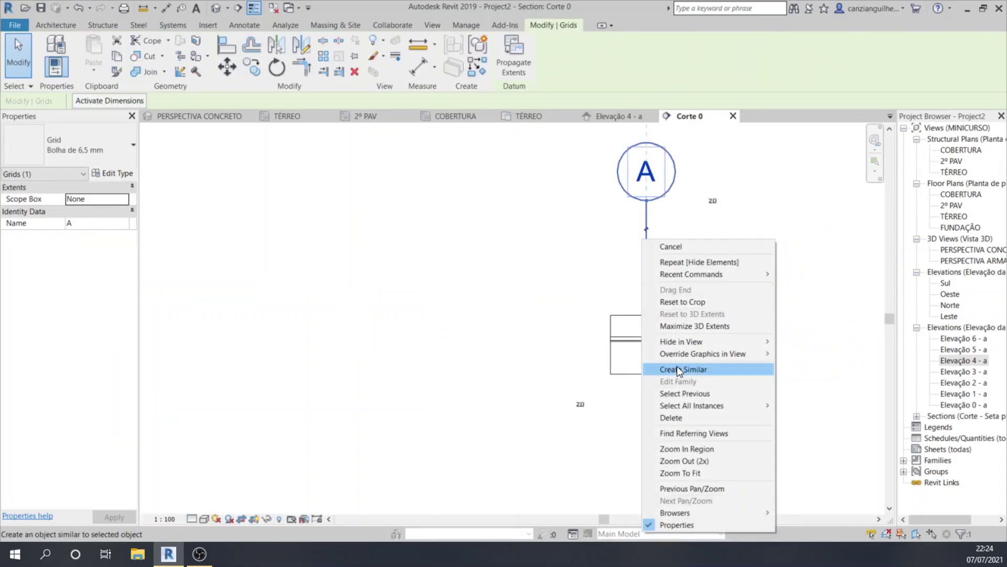
pyautogui.moveTo(686, 346)
pyautogui.click(811, 342)
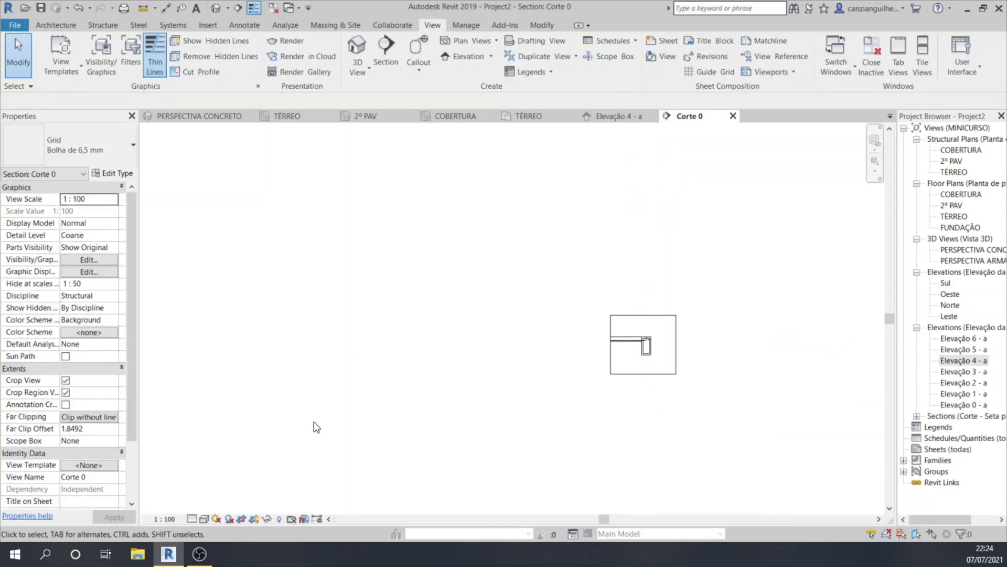
# Set the section view's scale to 1:25.
pyautogui.click(164, 519)
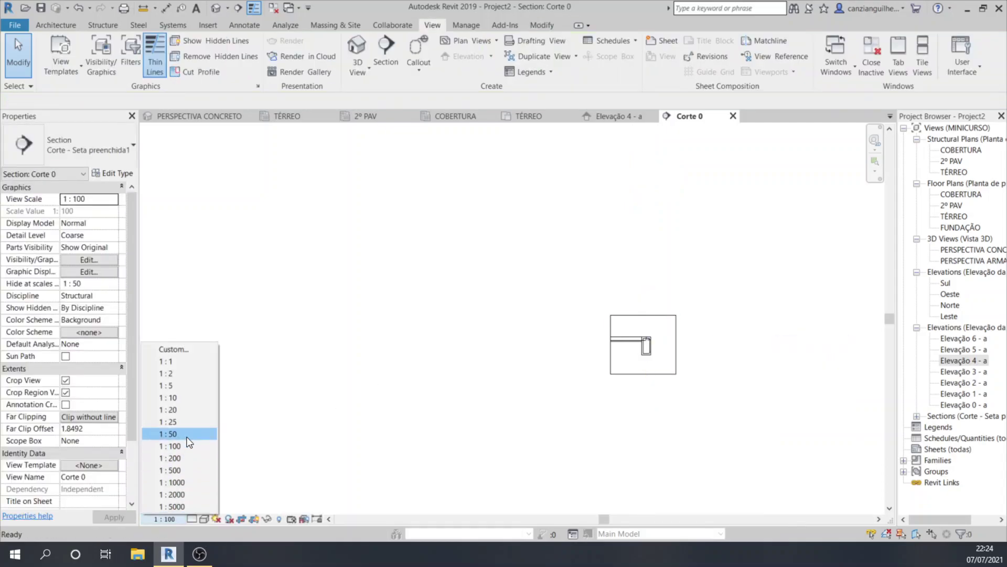
pyautogui.click(187, 421)
pyautogui.scroll(5, 701, 344)
pyautogui.moveTo(607, 341)
pyautogui.mouseDown(button='middle')
pyautogui.moveTo(396, 322)
pyautogui.moveTo(395, 336)
pyautogui.moveTo(397, 319)
pyautogui.mouseUp(button='middle')
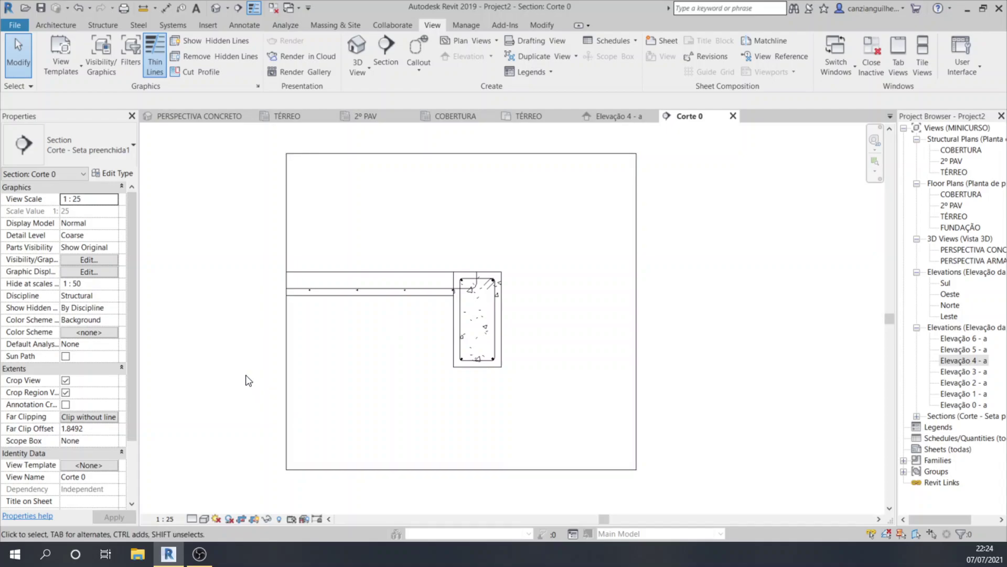
# Add the VISIBILIDADE DA ARMADURA filter to the section view and turn its visibility off.
pyautogui.press('v')
pyautogui.press('g')
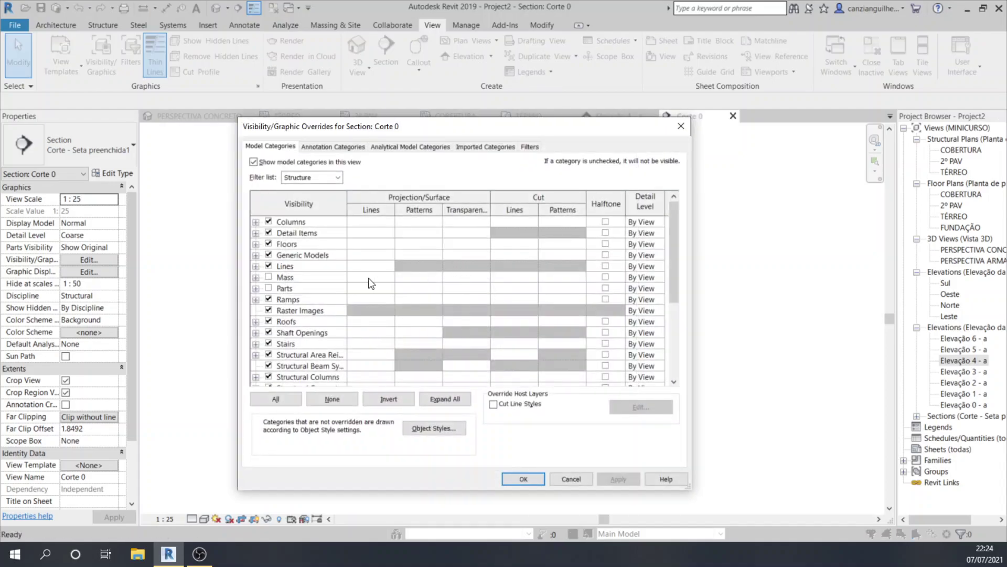
pyautogui.click(531, 149)
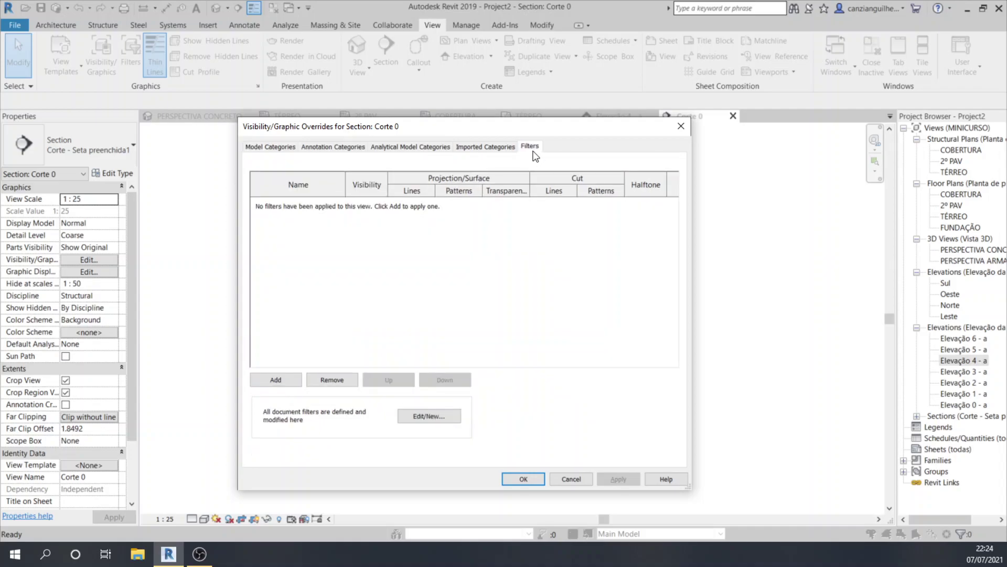
pyautogui.click(290, 379)
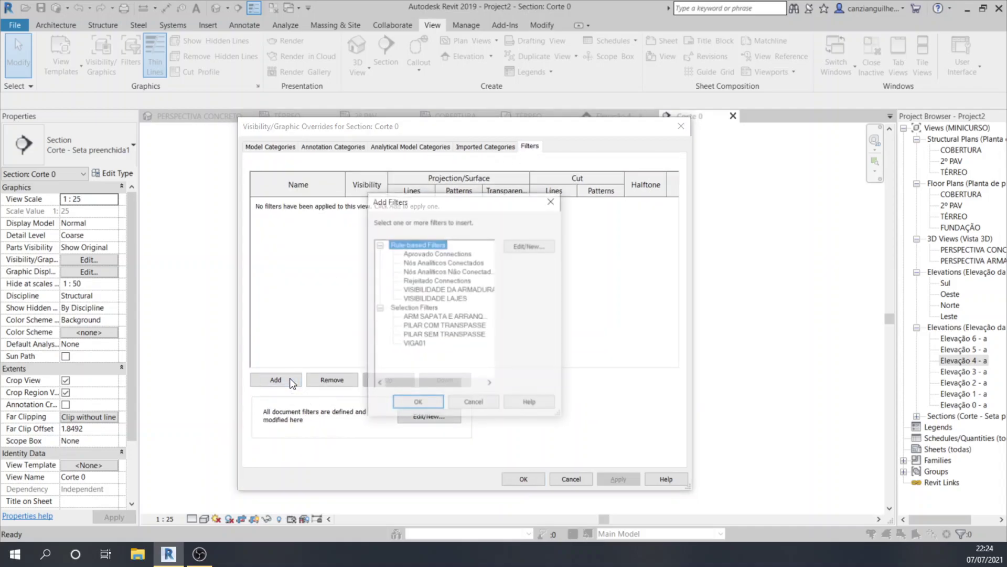
pyautogui.click(434, 290)
pyautogui.click(435, 403)
pyautogui.click(366, 202)
pyautogui.click(542, 479)
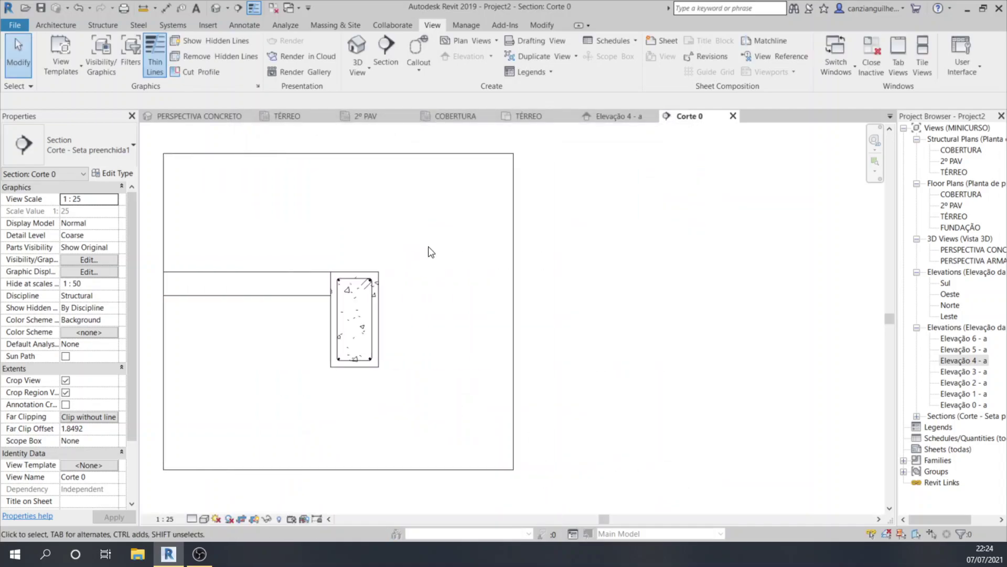
pyautogui.click(243, 289)
pyautogui.rightClick(243, 288)
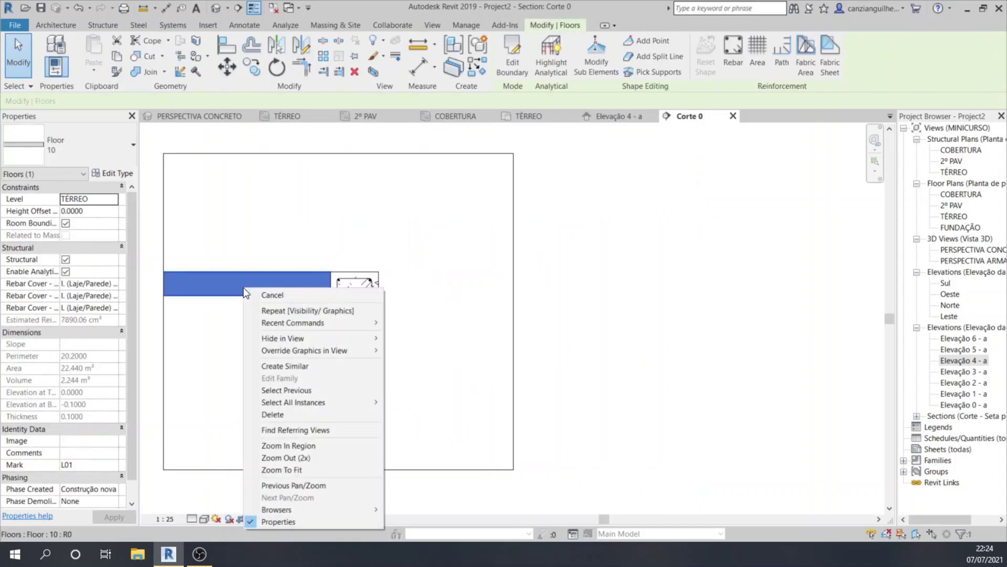
pyautogui.click(280, 425)
pyautogui.click(586, 347)
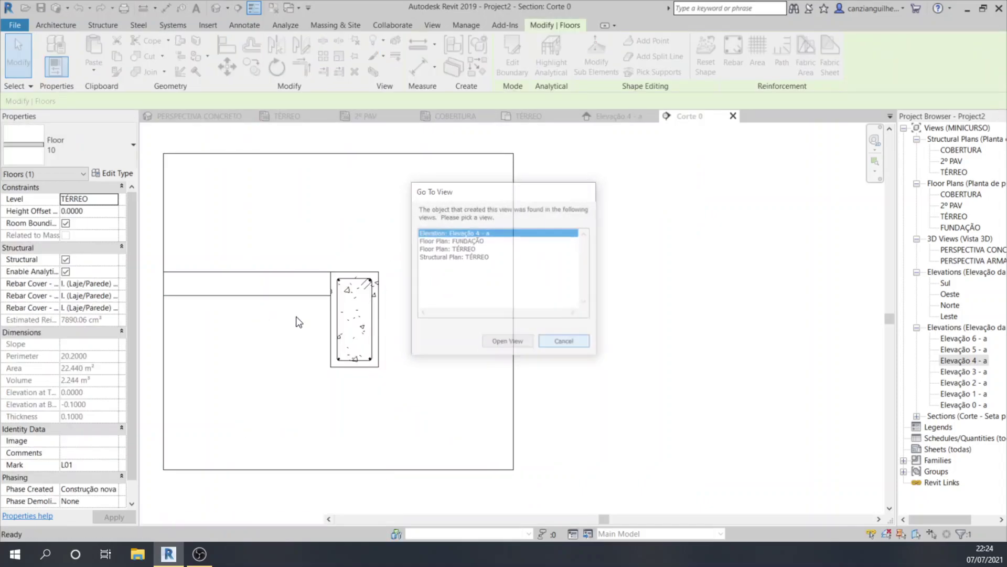
pyautogui.click(228, 281)
pyautogui.rightClick(227, 283)
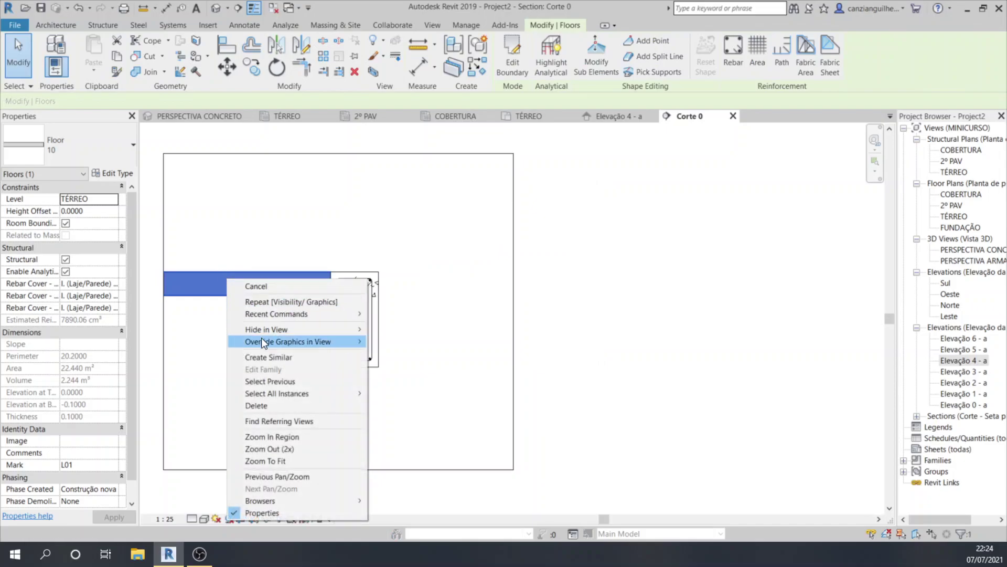
pyautogui.moveTo(267, 334)
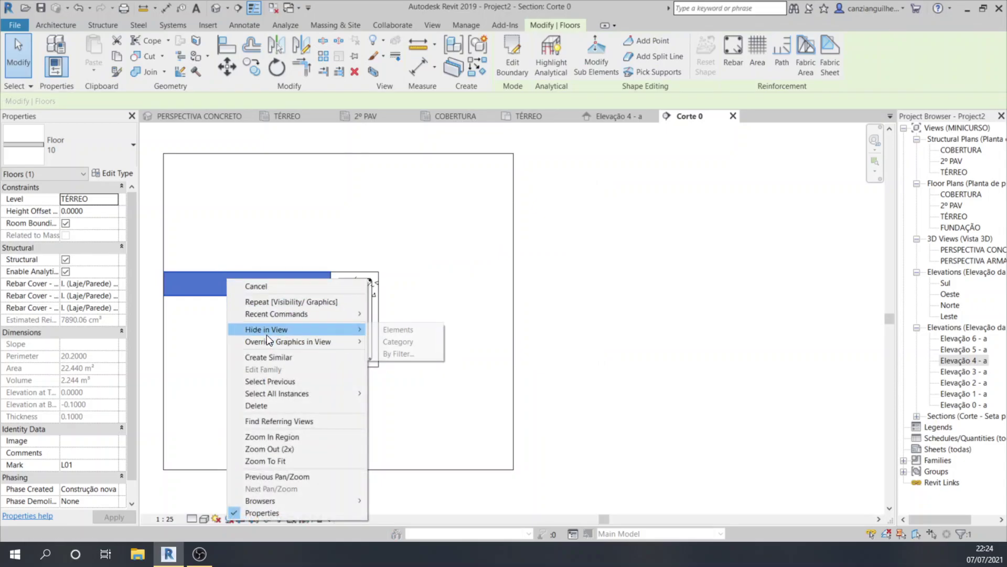
pyautogui.doubleClick(637, 338)
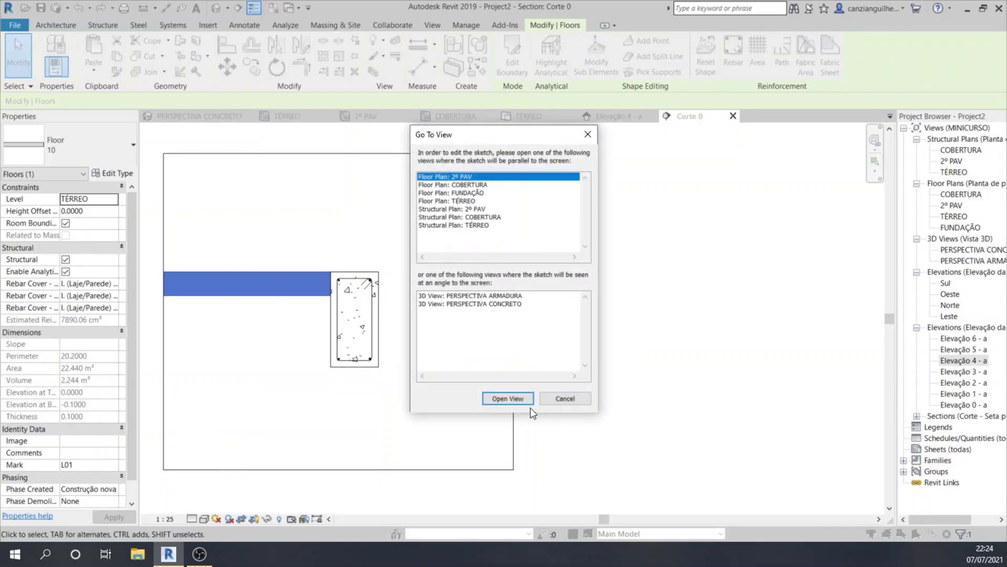
pyautogui.click(566, 399)
pyautogui.click(661, 371)
# Turn off the Floors category in the section view's visibility overrides to hide the slab beside the beam.
pyautogui.press('v')
pyautogui.press('g')
pyautogui.scroll(-3, 285, 307)
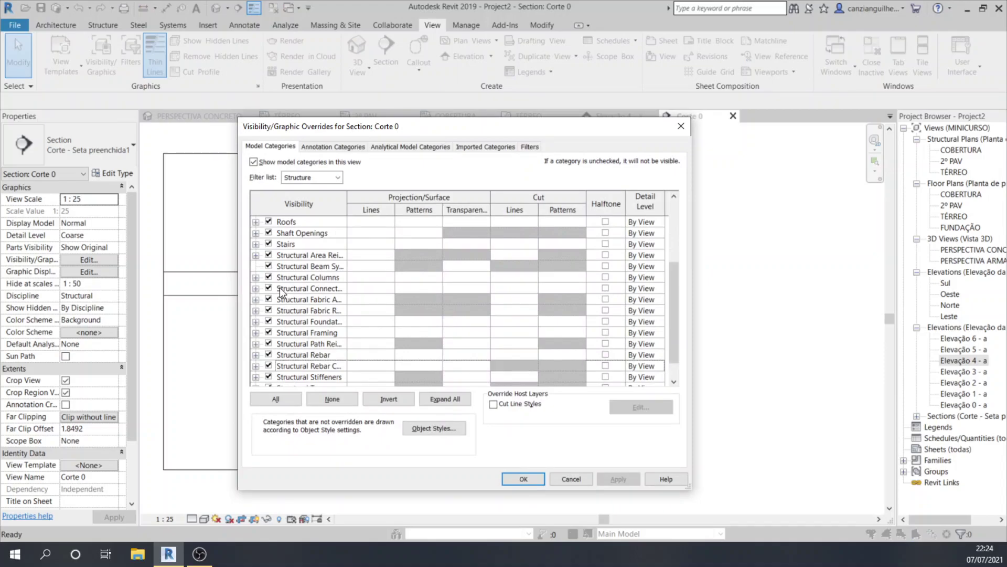
pyautogui.scroll(3, 285, 305)
pyautogui.click(268, 244)
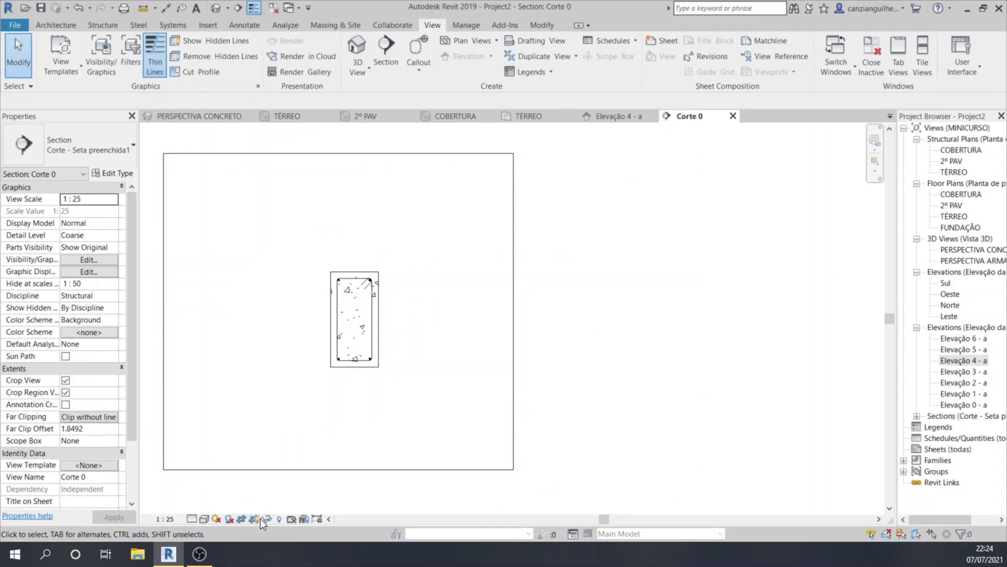
# Extend the section's crop region outward on its right and lower sides, and hide the crop boundary.
pyautogui.click(436, 469)
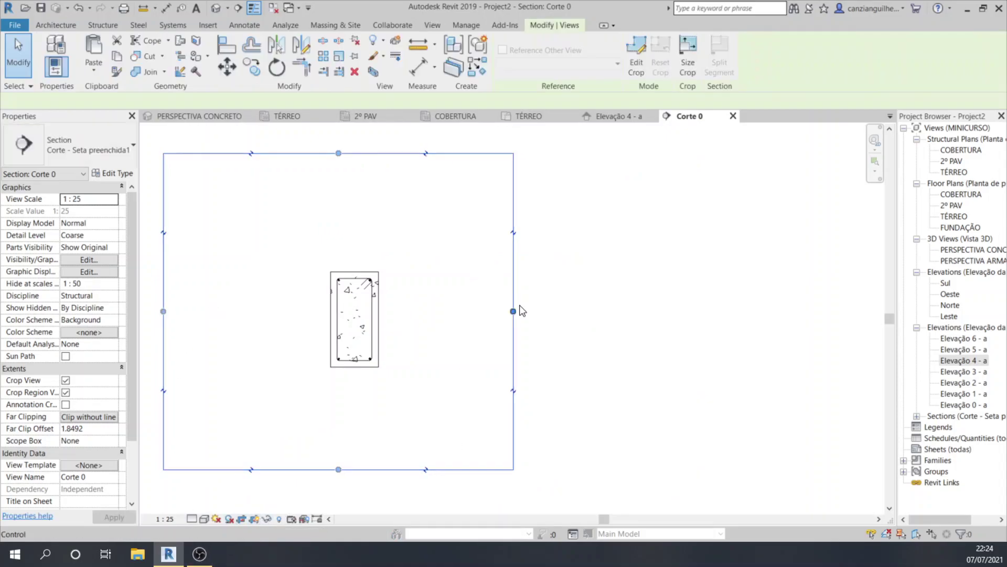
pyautogui.moveTo(514, 311); pyautogui.dragTo(576, 311)
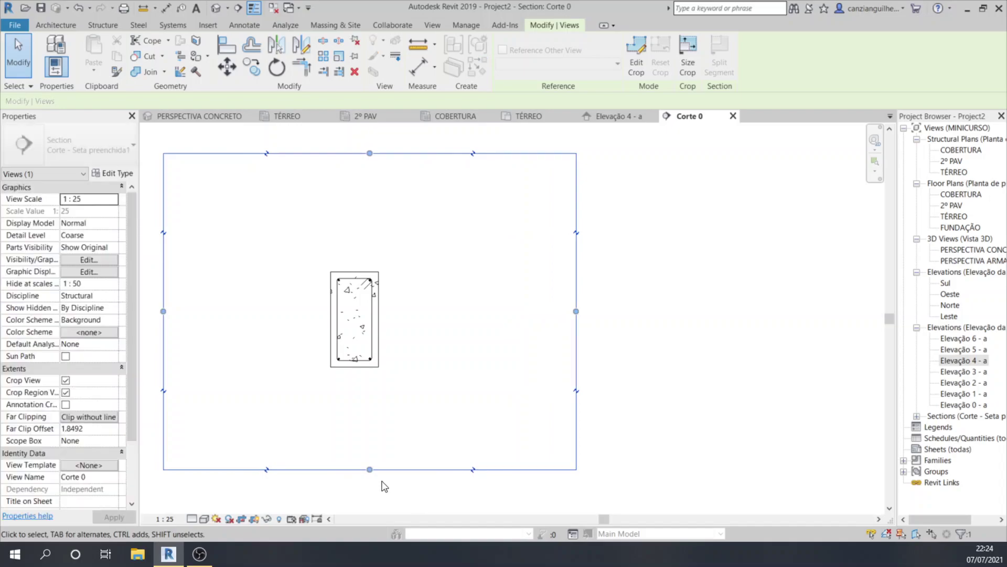
pyautogui.moveTo(369, 470); pyautogui.dragTo(370, 500)
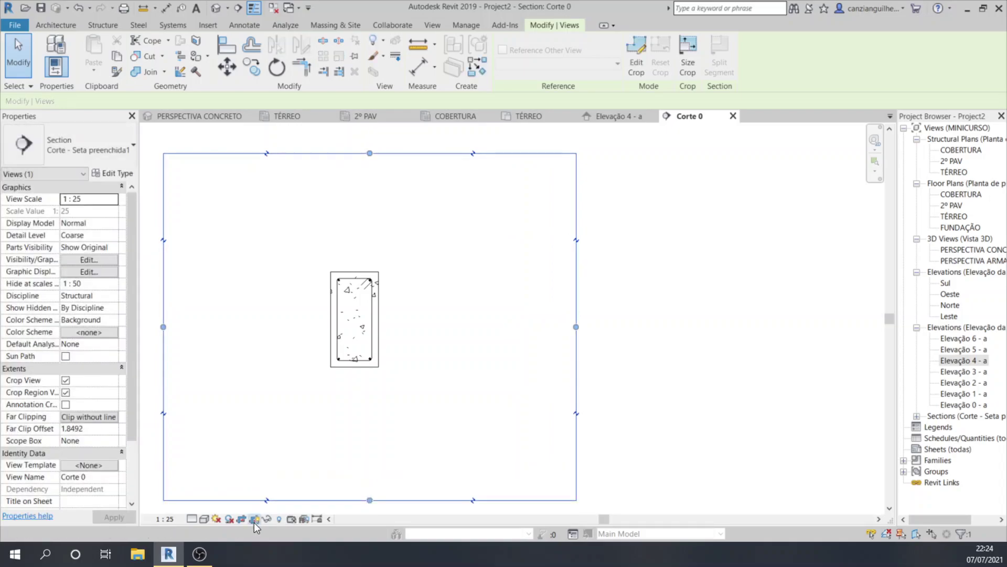
pyautogui.click(254, 520)
# Set the section view's visual style to Hidden Line and its detail level to Coarse.
pyautogui.scroll(3, 352, 295)
pyautogui.moveTo(374, 317); pyautogui.dragTo(326, 304, button='middle')
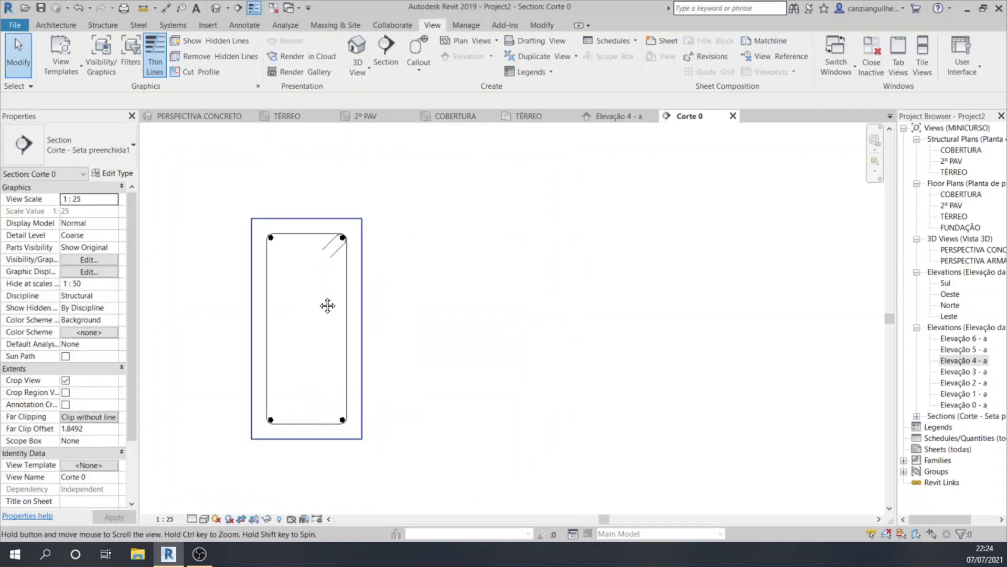
pyautogui.click(204, 519)
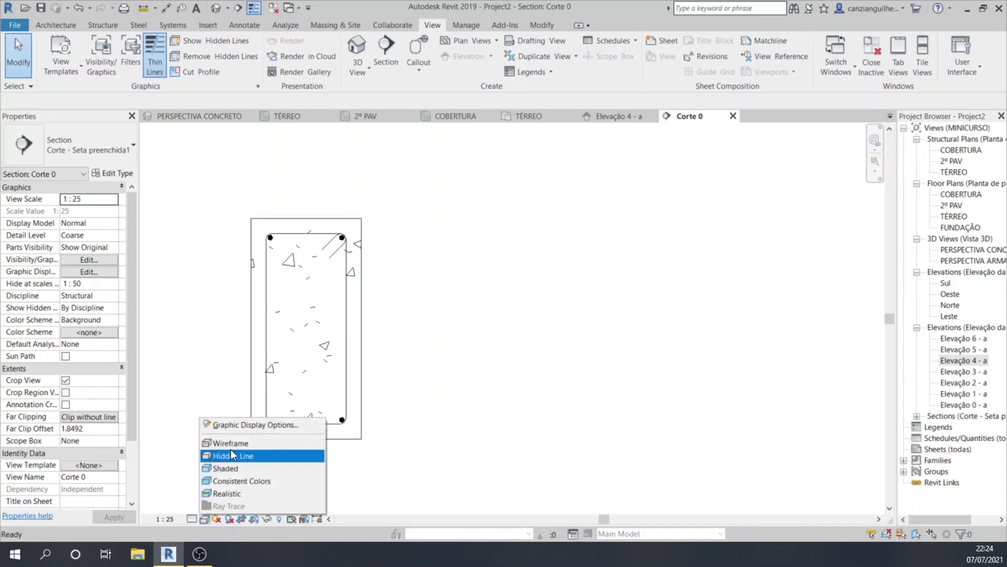
pyautogui.click(233, 453)
pyautogui.click(187, 520)
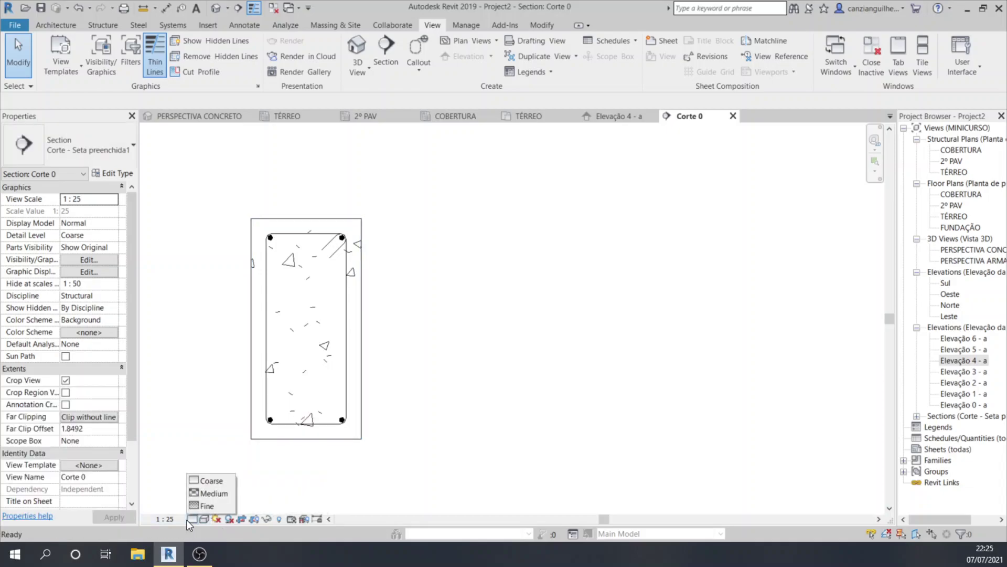
pyautogui.click(200, 481)
# Trace the stirrup's four sides and two hook ends as Thin Lines detail lines by picking the existing rebar lines.
pyautogui.moveTo(294, 324); pyautogui.dragTo(254, 189, button='middle')
pyautogui.scroll(4, 293, 234)
pyautogui.scroll(-2, 280, 262)
pyautogui.scroll(-1, 283, 260)
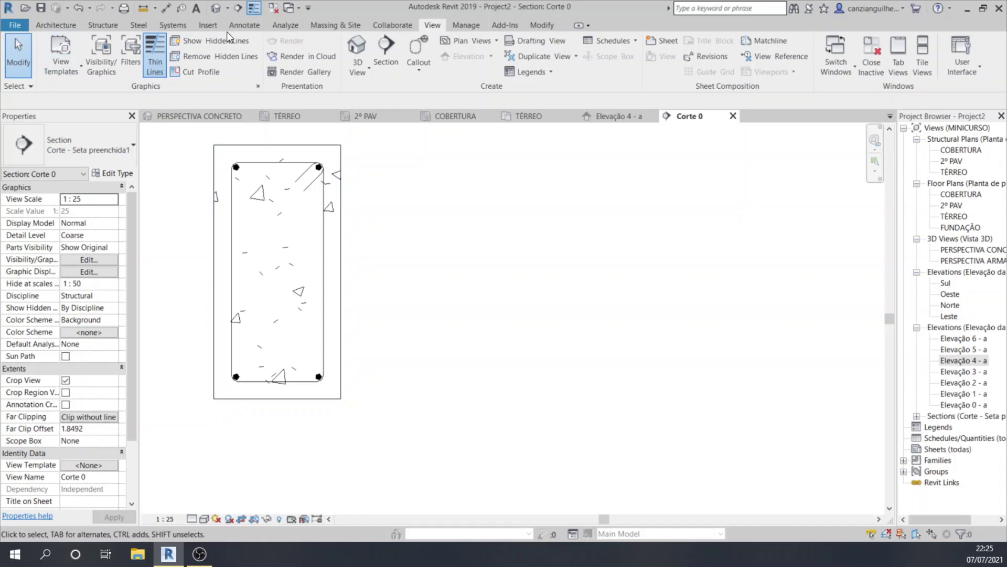
pyautogui.click(239, 25)
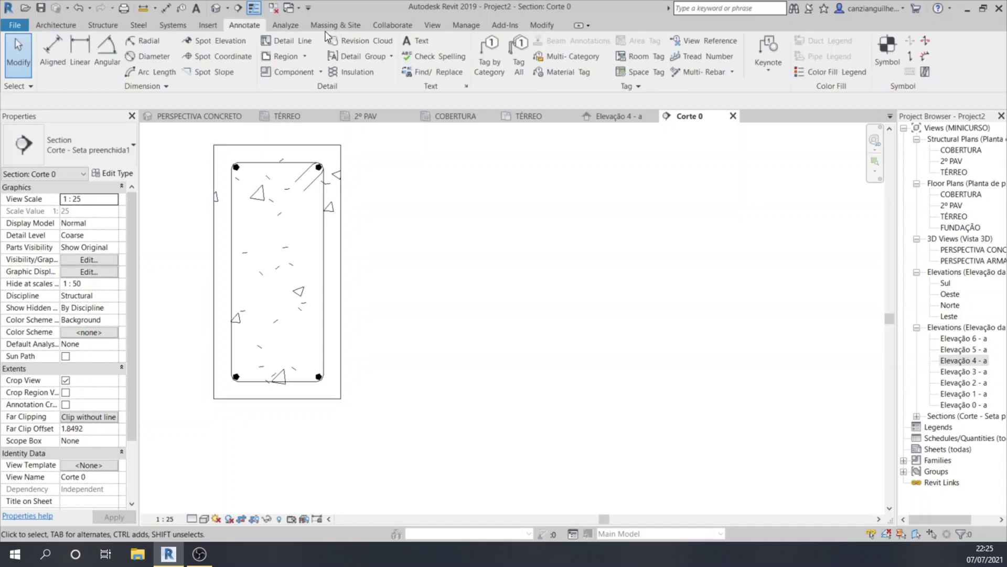
pyautogui.click(298, 40)
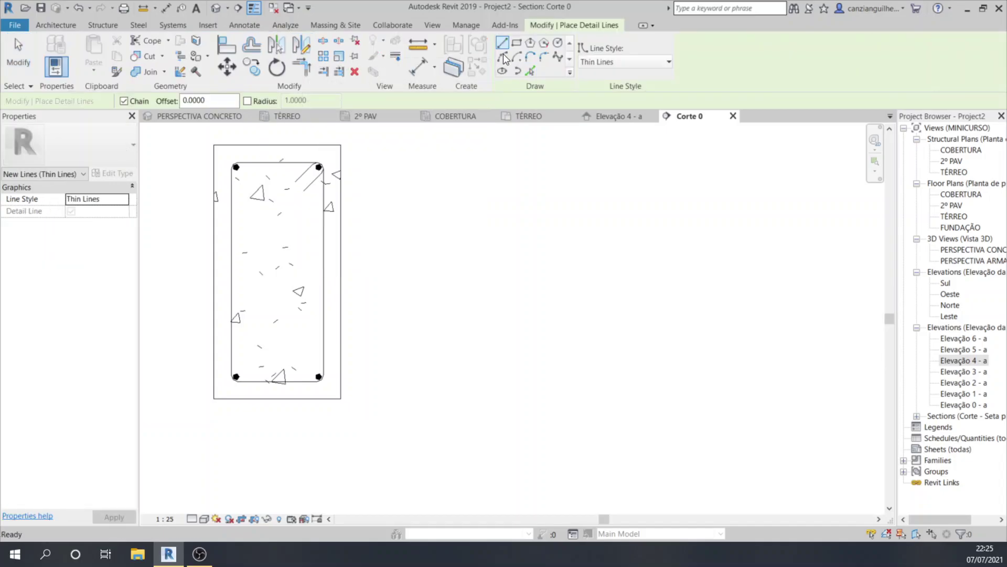
pyautogui.scroll(3, 227, 164)
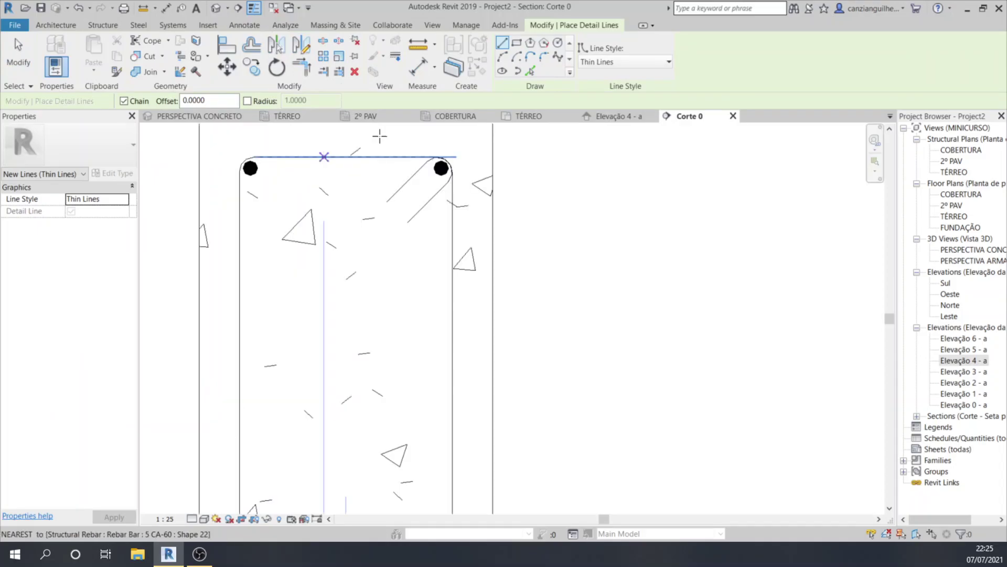
pyautogui.click(530, 71)
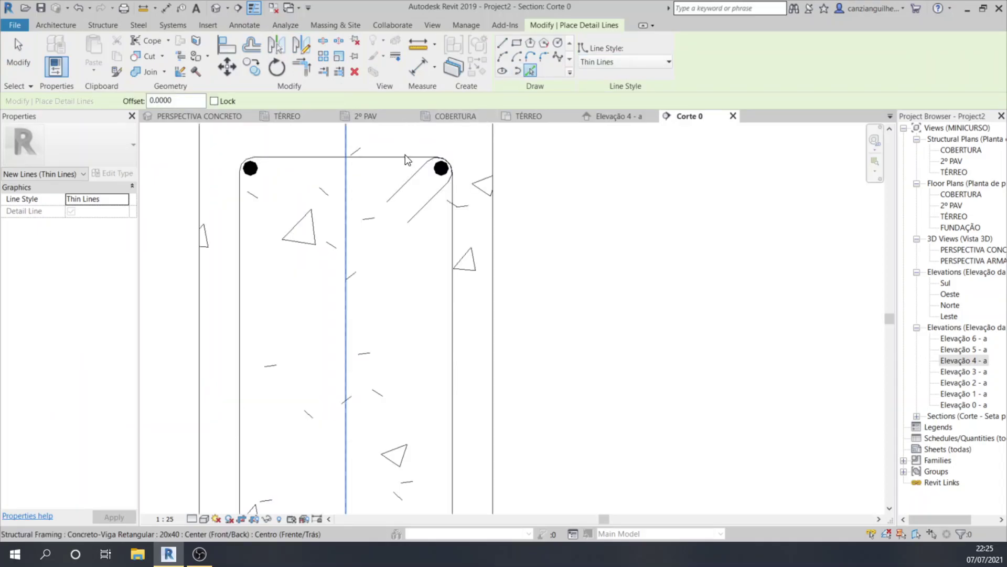
pyautogui.click(428, 203)
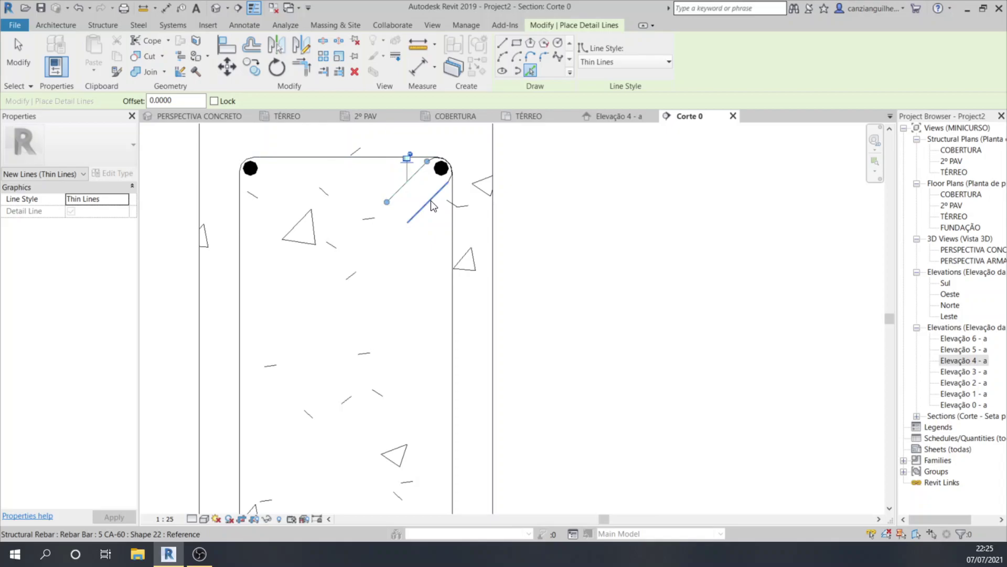
pyautogui.click(450, 231)
pyautogui.scroll(-2, 451, 152)
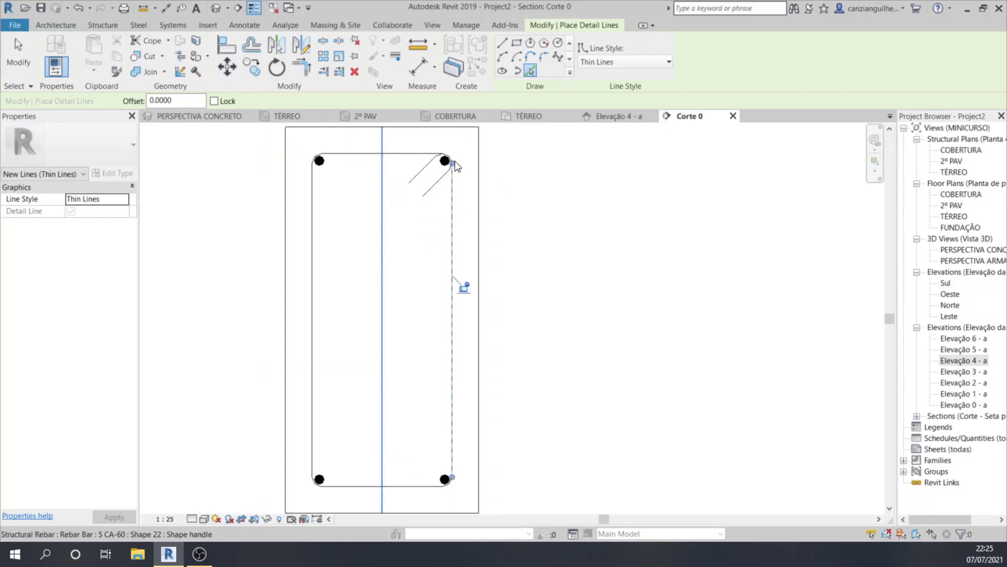
pyautogui.click(314, 297)
pyautogui.click(414, 484)
pyautogui.press('Escape')
pyautogui.press('Escape')
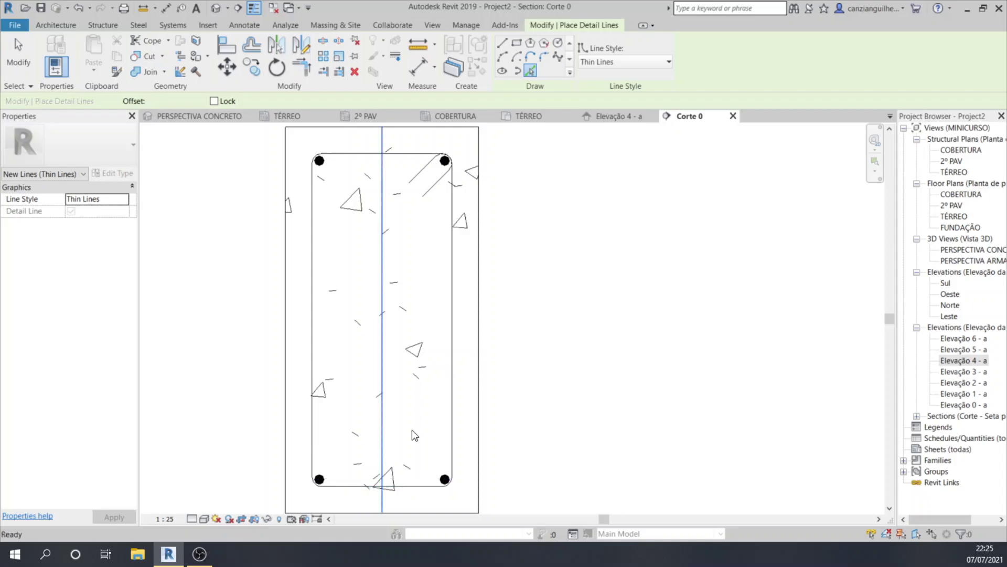
pyautogui.press('Tab')
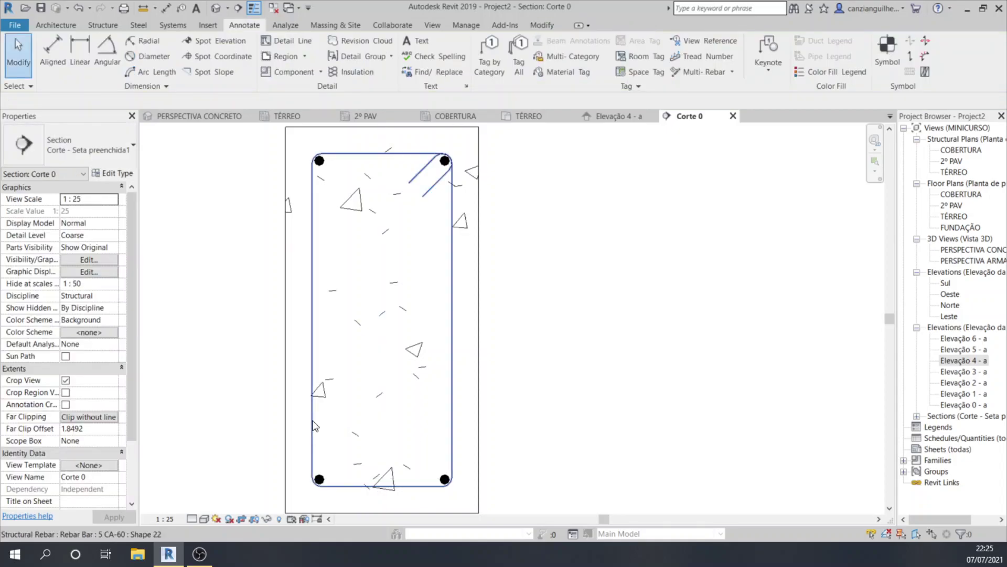
pyautogui.click(314, 426)
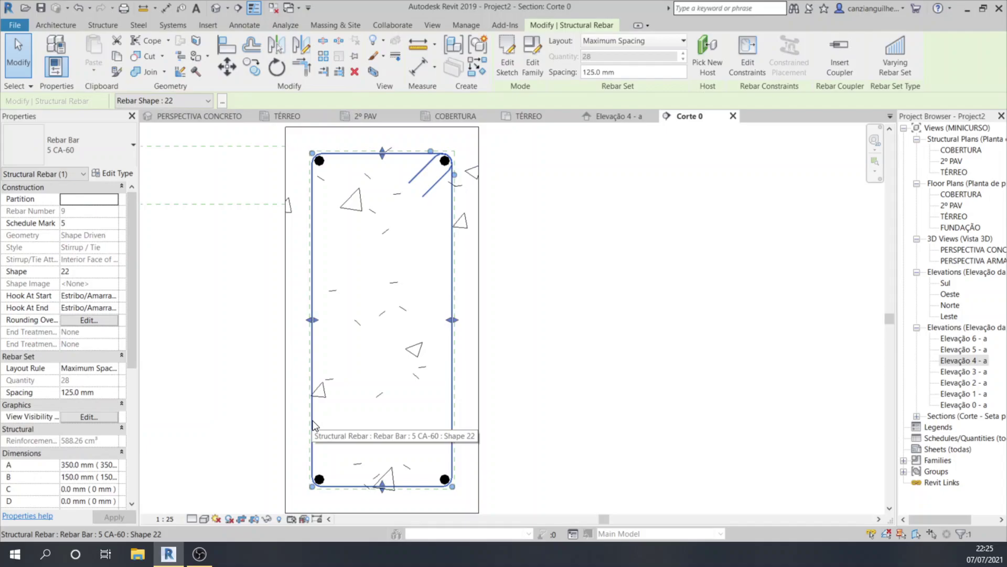
pyautogui.press('Escape')
# Filter the selection to only the traced detail lines and move them horizontally into the empty space right of the beam section.
pyautogui.scroll(-2, 310, 156)
pyautogui.moveTo(284, 152)
pyautogui.mouseDown()
pyautogui.moveTo(442, 254)
pyautogui.moveTo(462, 368)
pyautogui.mouseUp()
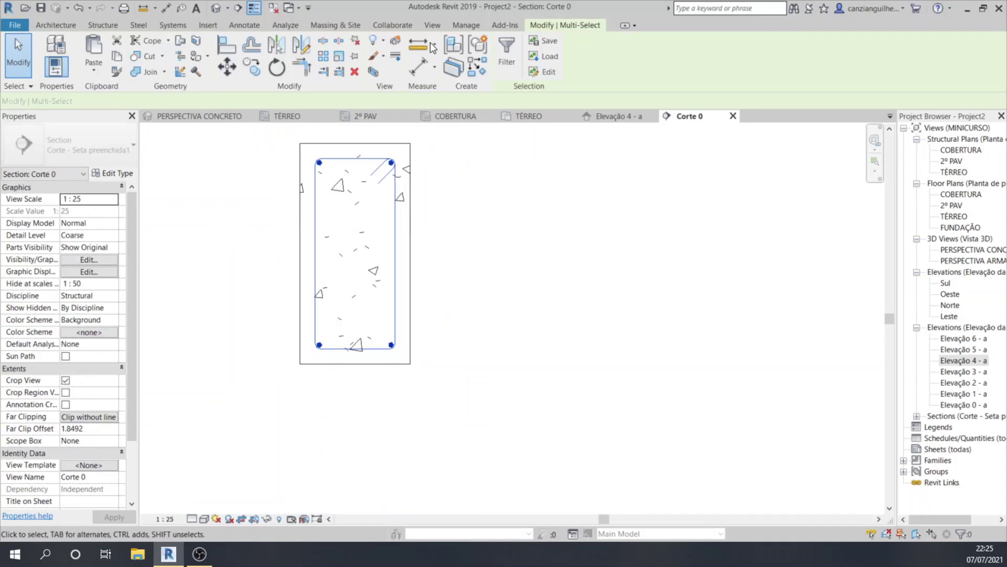
pyautogui.click(505, 41)
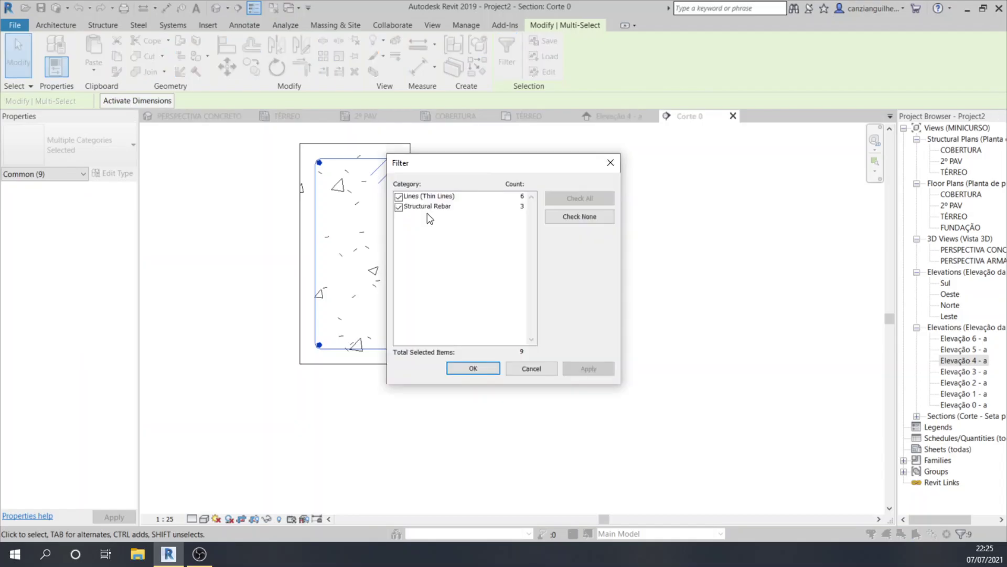
pyautogui.click(398, 207)
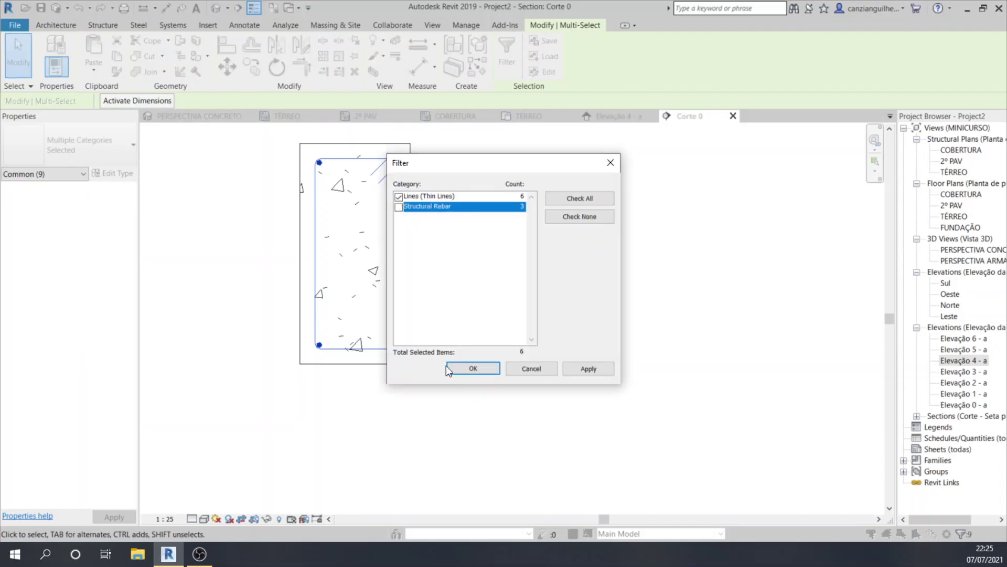
pyautogui.click(461, 368)
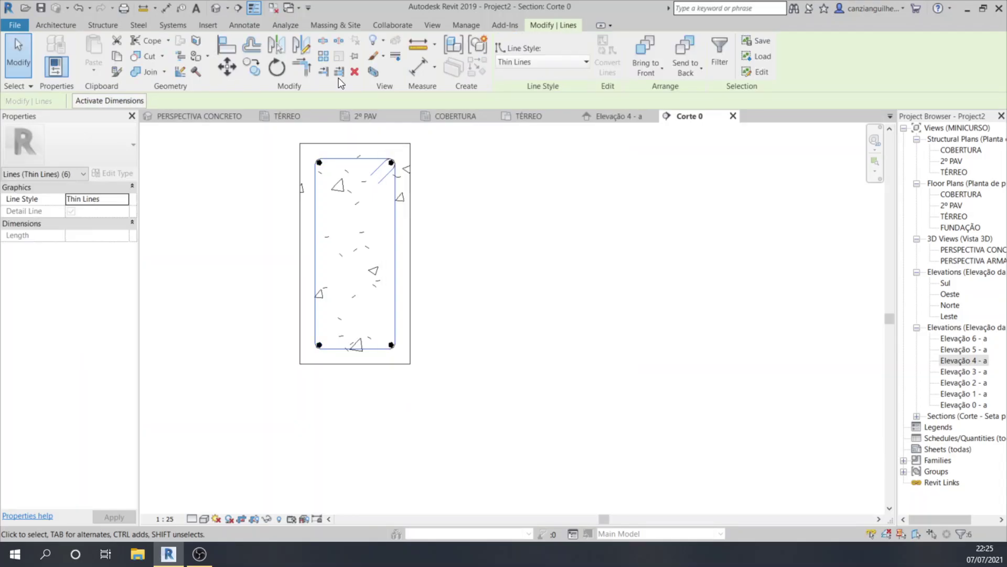
pyautogui.click(227, 67)
pyautogui.click(302, 143)
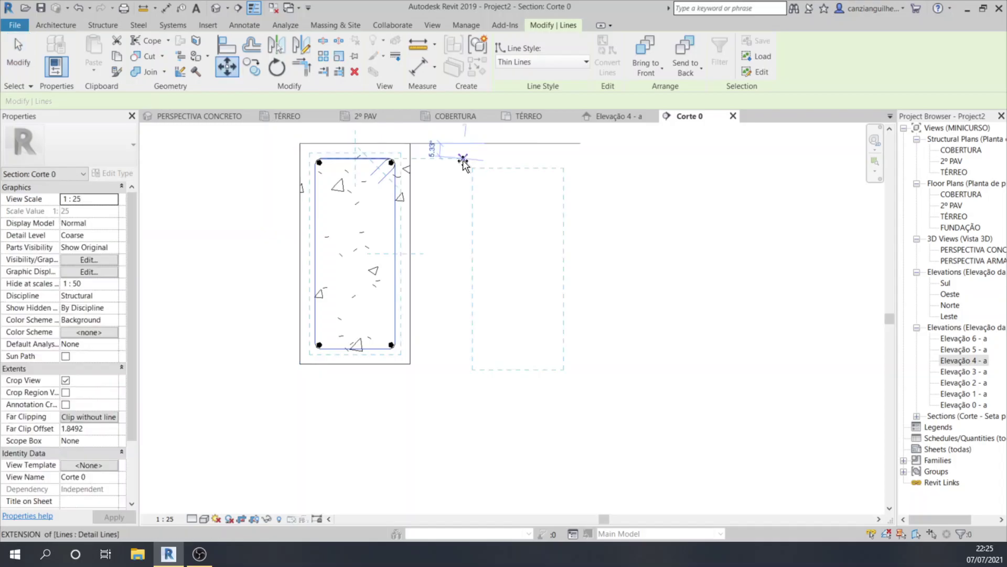
pyautogui.click(467, 146)
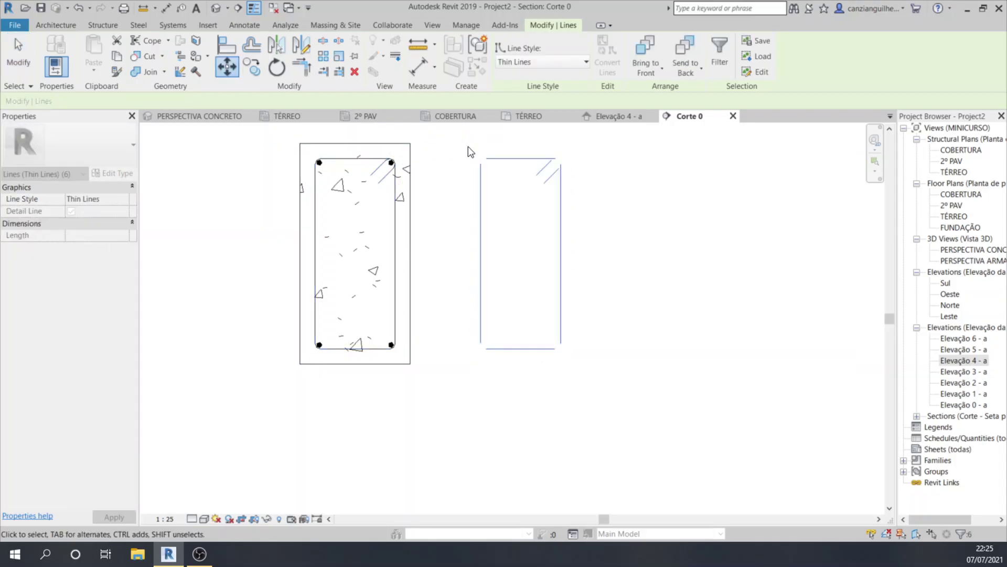
pyautogui.press('Escape')
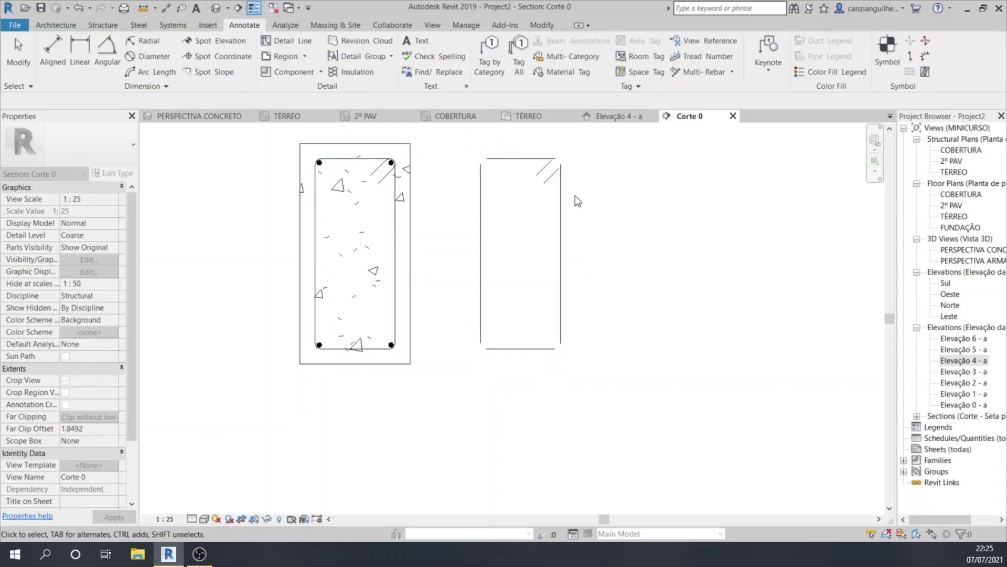
# Join the traced stirrup's sides with Trim/Extend to Corner at its upper-left, lower-left and lower-right corners.
pyautogui.click(540, 25)
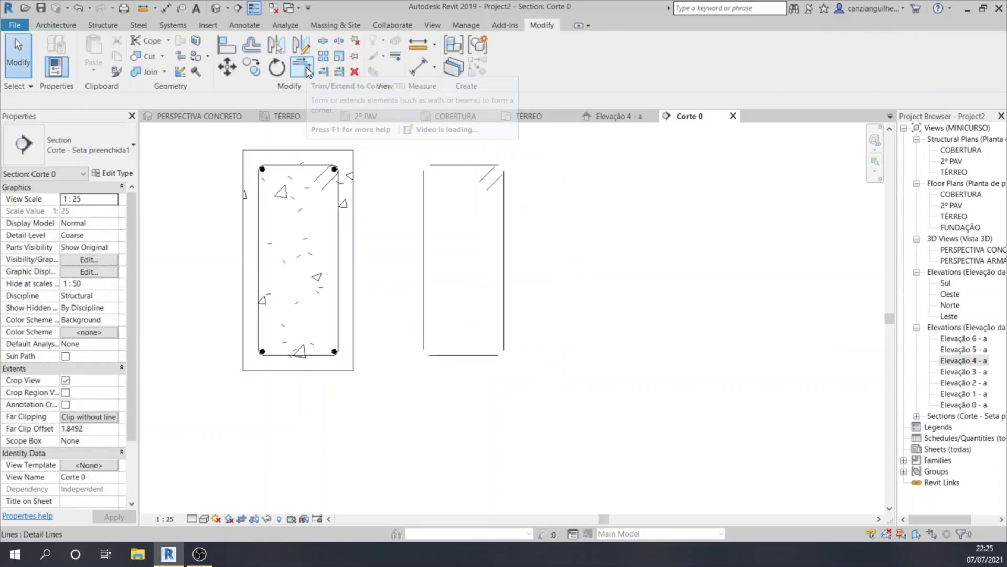
pyautogui.click(306, 67)
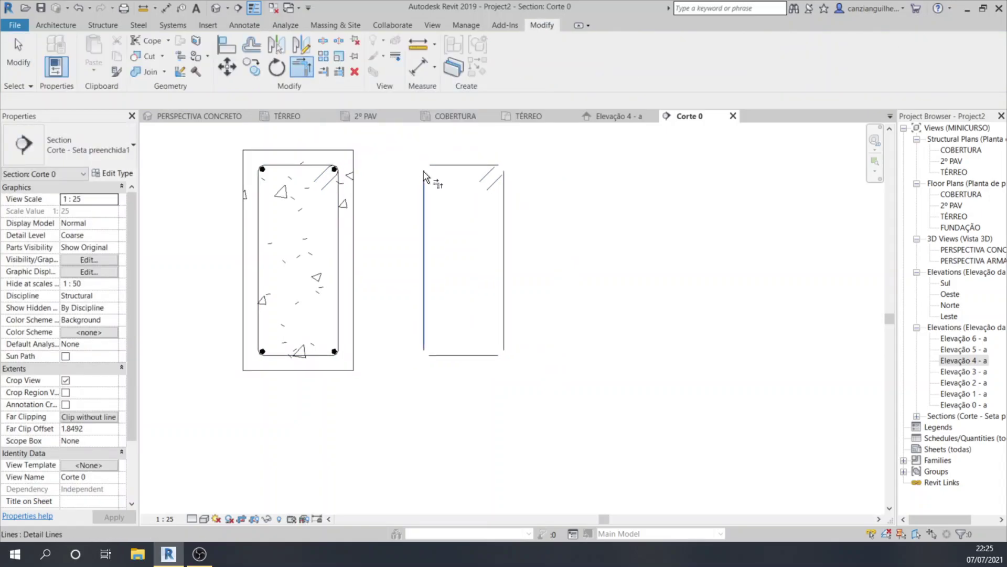
pyautogui.click(424, 178)
pyautogui.click(425, 347)
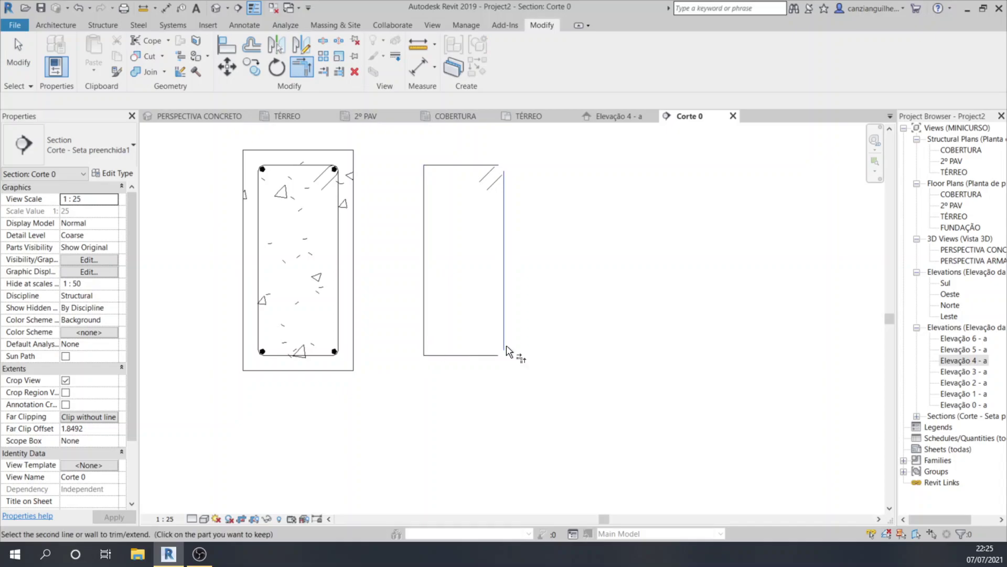
pyautogui.click(505, 349)
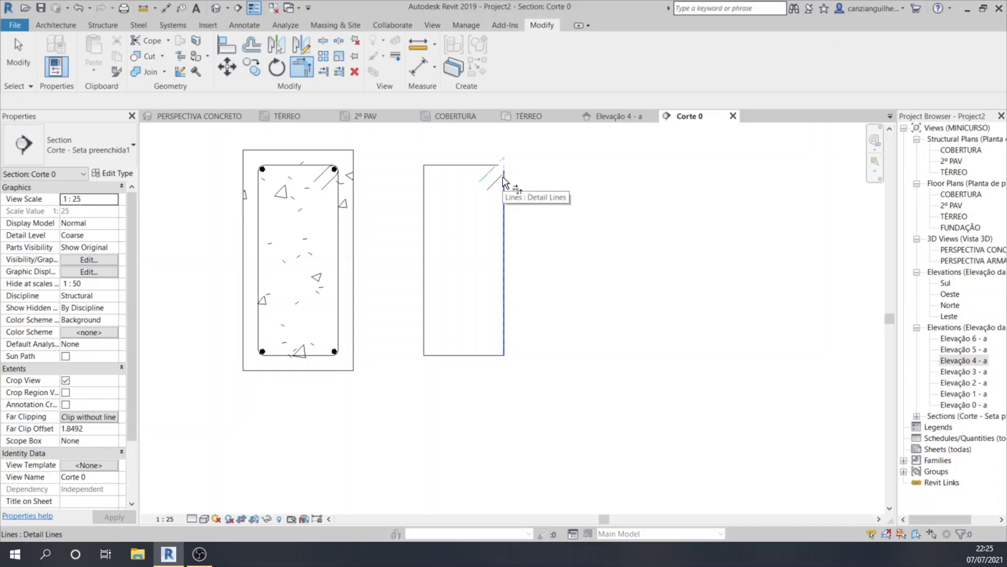
# Close the traced stirrup's upper-right corner by trimming and extending its top and right sides and both hook lines to meet.
pyautogui.scroll(3, 503, 181)
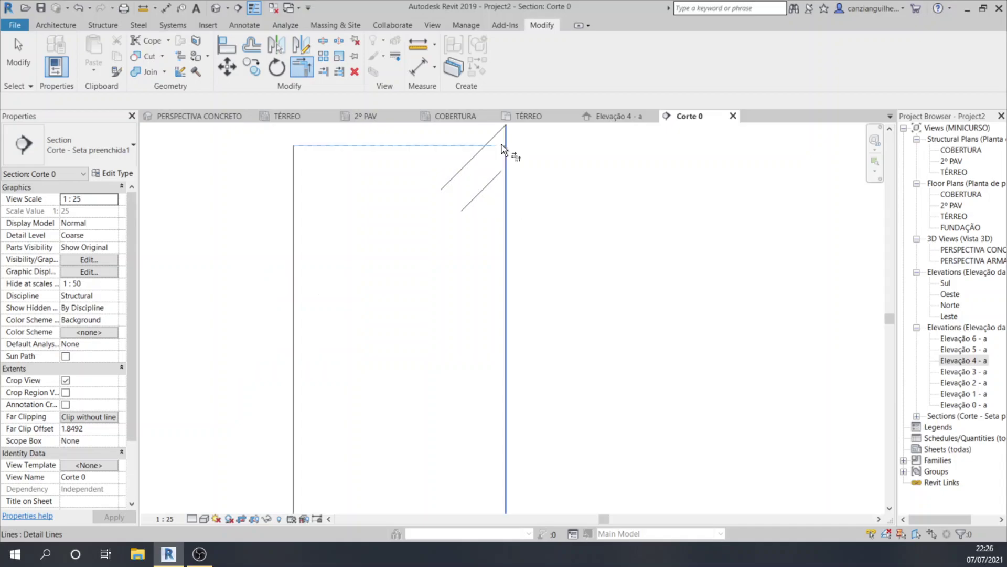
pyautogui.click(501, 149)
pyautogui.click(499, 176)
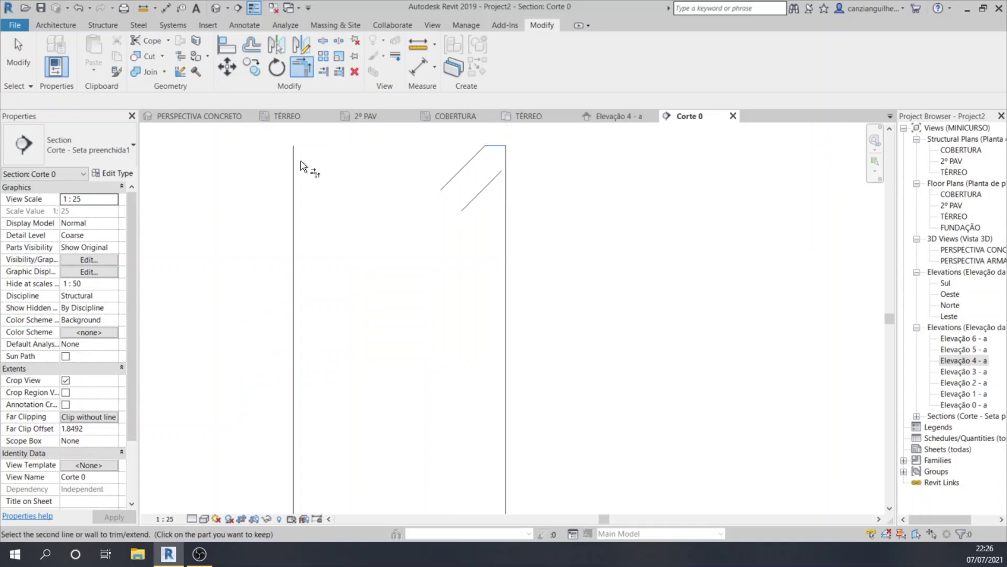
pyautogui.click(299, 162)
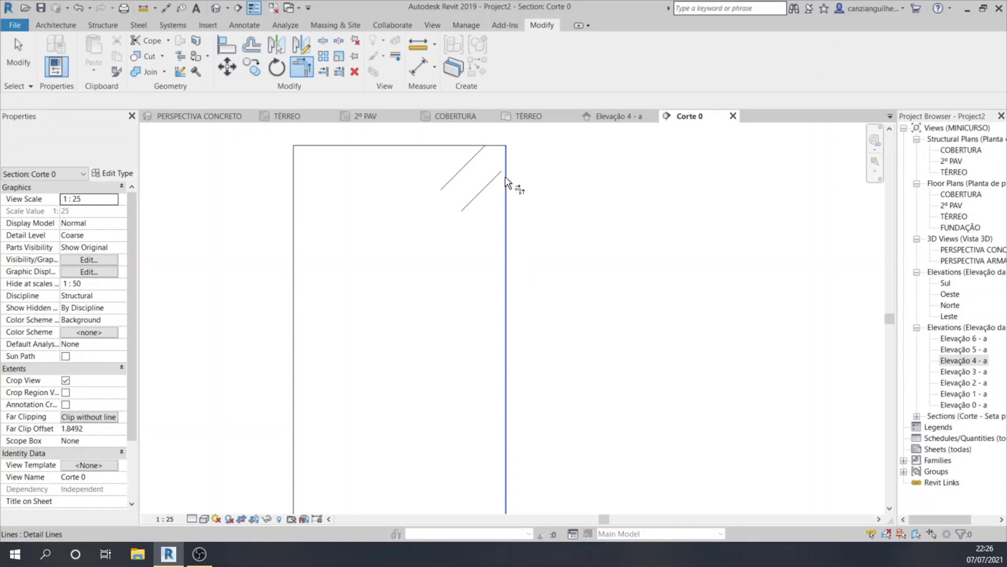
pyautogui.click(506, 183)
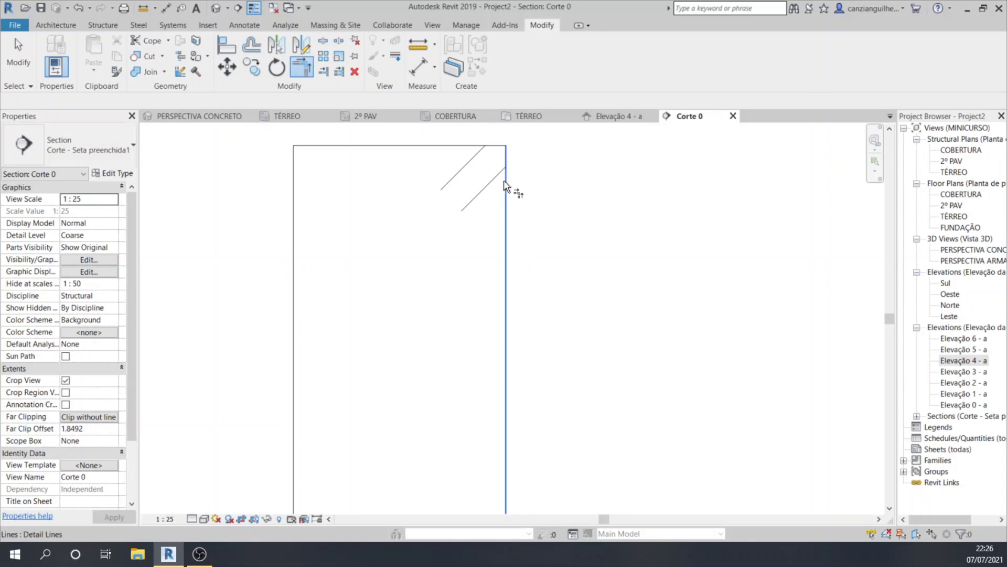
pyautogui.press('Escape')
pyautogui.scroll(-2, 504, 213)
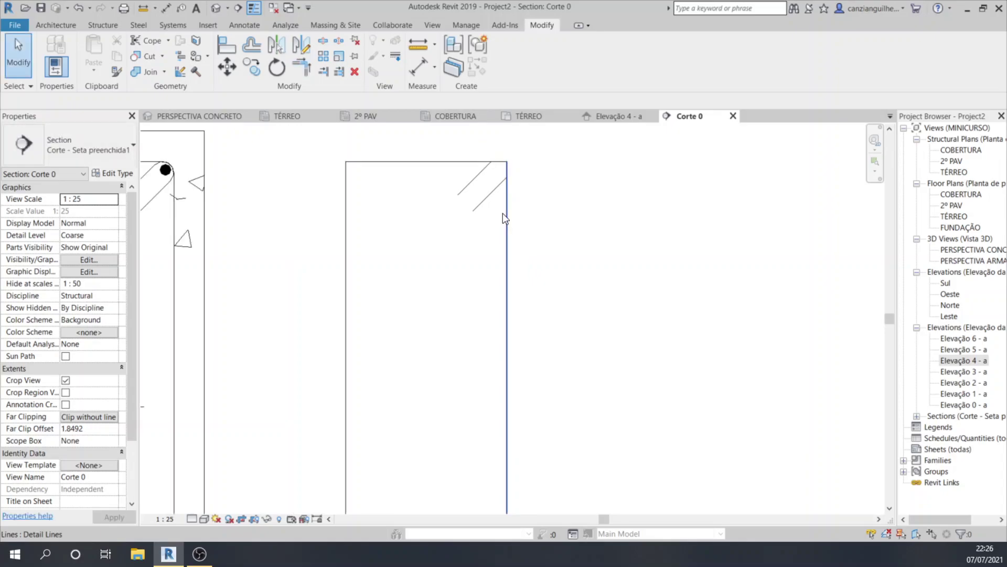
pyautogui.scroll(-3, 503, 213)
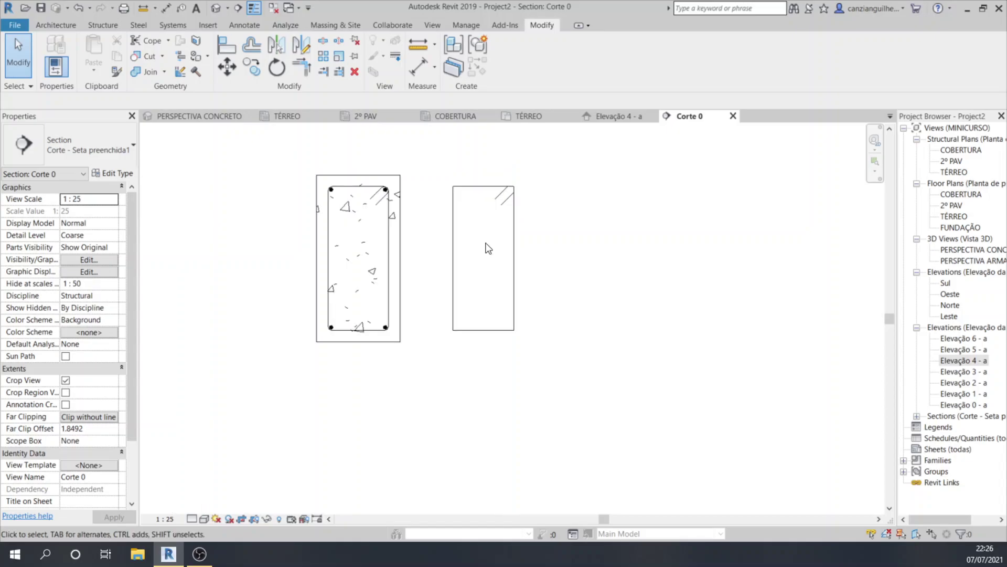
# Tag the stirrup rebar in the beam section and place the tag beneath the separate stirrup drawing.
pyautogui.scroll(2, 472, 228)
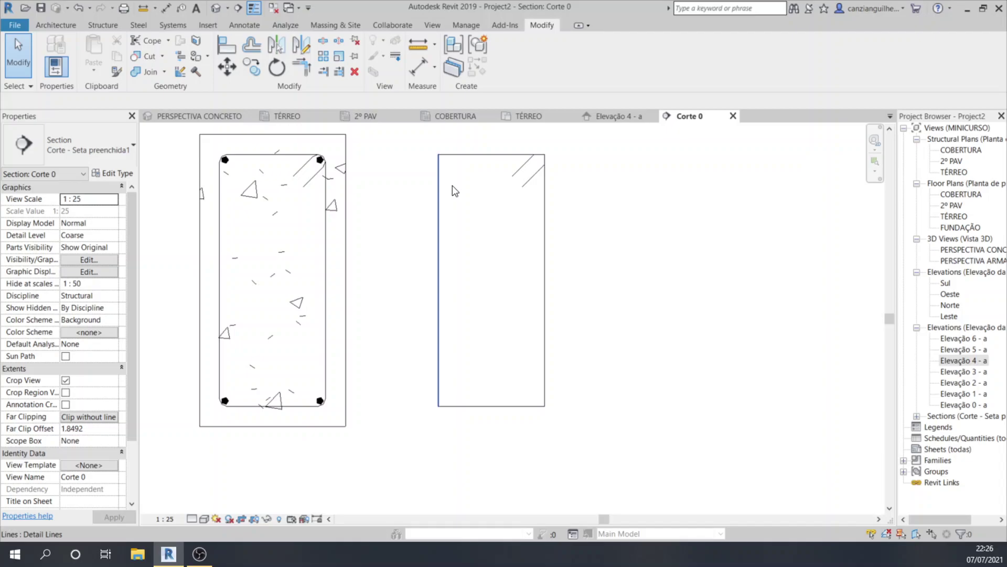
pyautogui.moveTo(453, 185); pyautogui.dragTo(503, 211, button='middle')
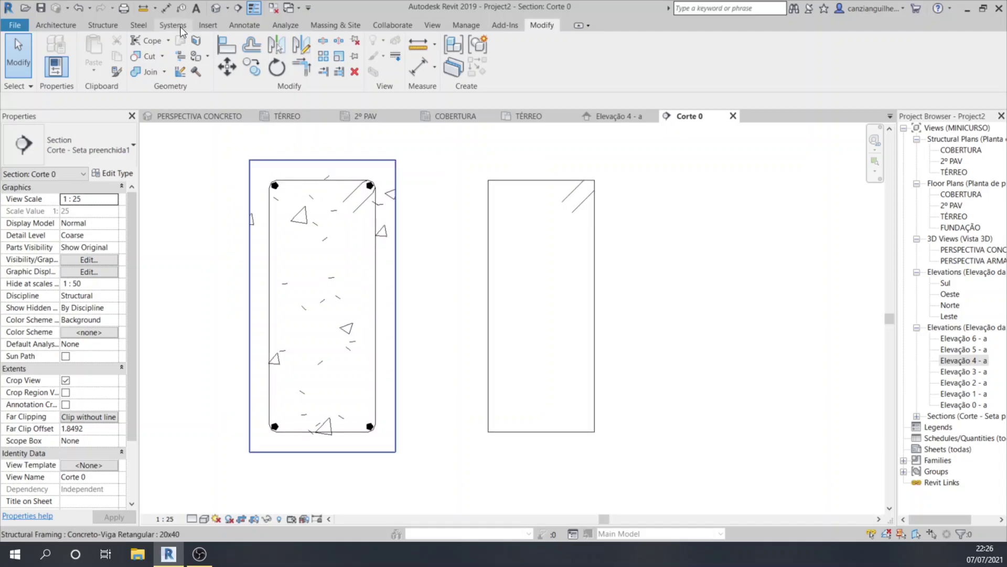
pyautogui.press('t')
pyautogui.press('g')
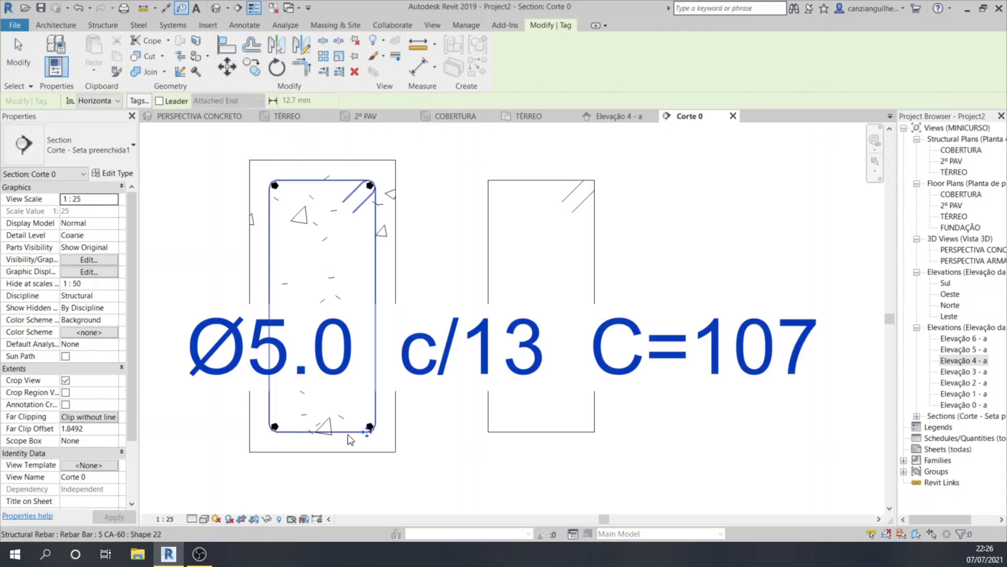
pyautogui.click(350, 440)
pyautogui.scroll(-5, 405, 365)
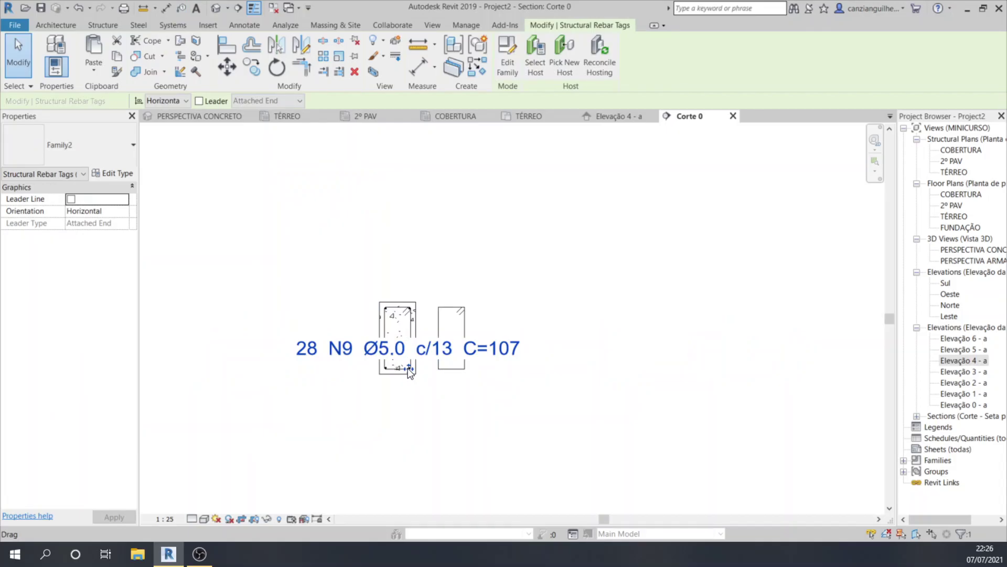
pyautogui.moveTo(409, 371); pyautogui.dragTo(464, 413)
pyautogui.press('Escape')
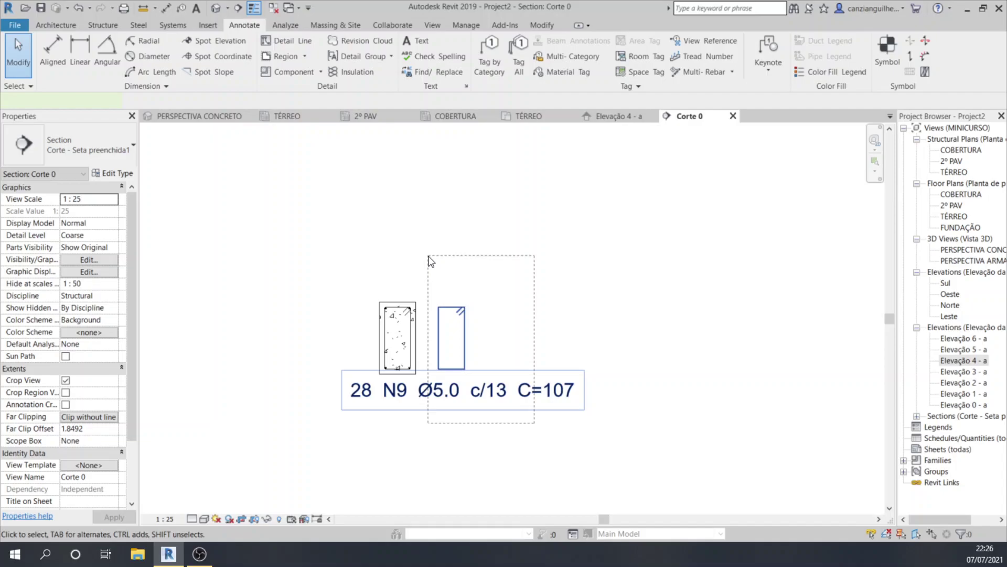
# Move the separate stirrup drawing together with its tag farther to the right of the beam section.
pyautogui.moveTo(428, 256); pyautogui.dragTo(428, 256)
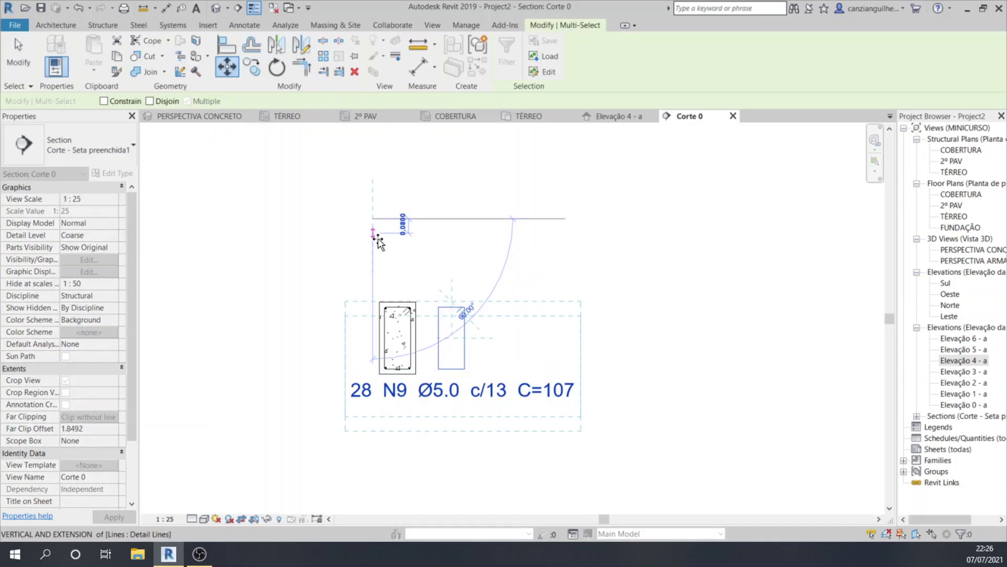
pyautogui.press('Delete')
pyautogui.moveTo(554, 439); pyautogui.dragTo(440, 288)
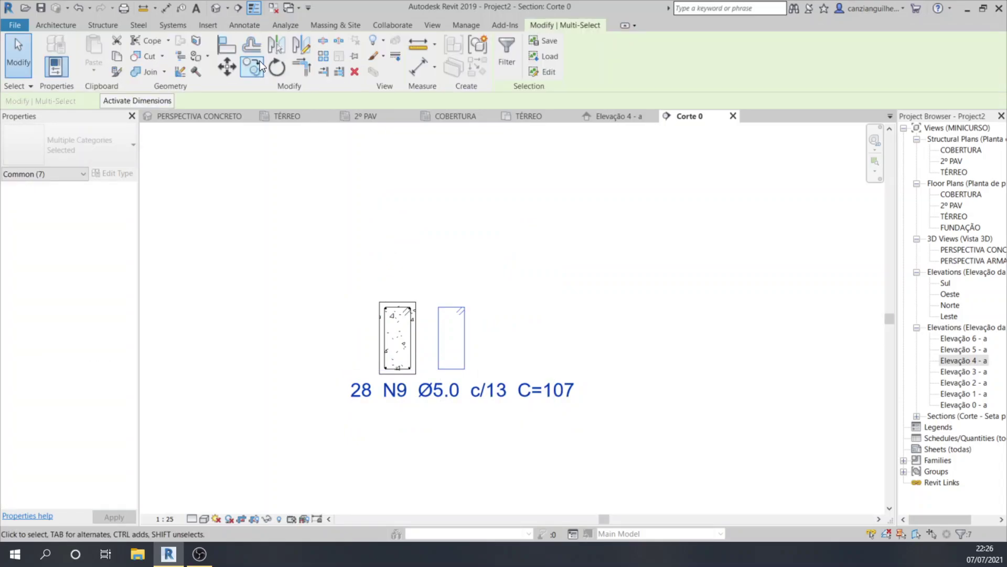
pyautogui.press('m')
pyautogui.press('v')
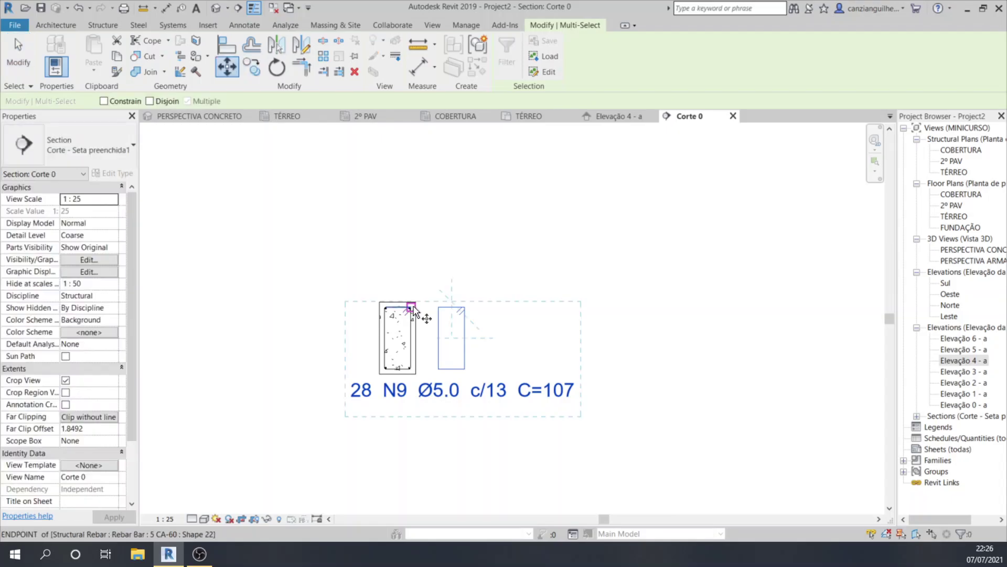
pyautogui.click(413, 308)
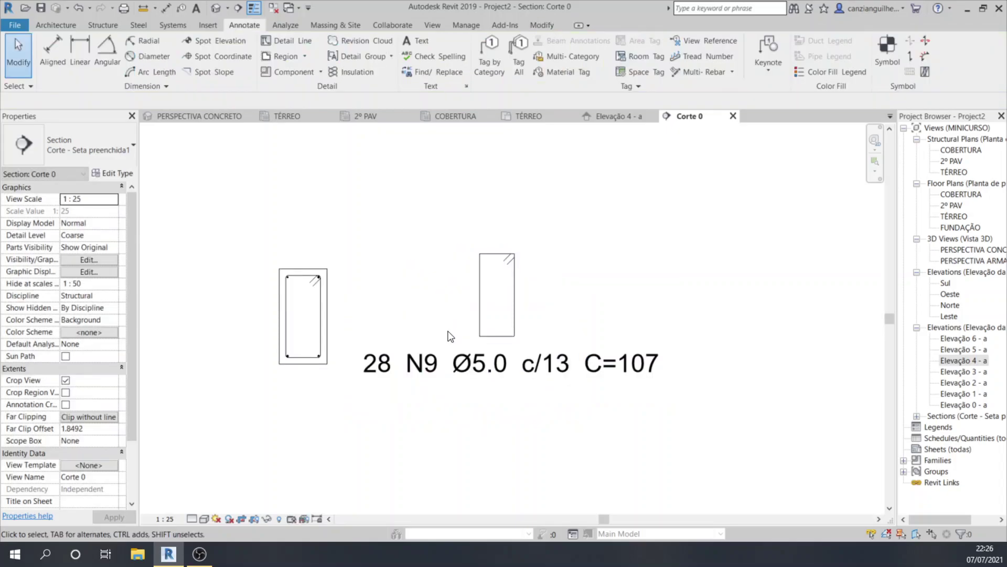
# Set the linear dimension style to Diagonal - Arial de 2mm - MRA, and leave the Linear dimension command.
pyautogui.scroll(1, 491, 232)
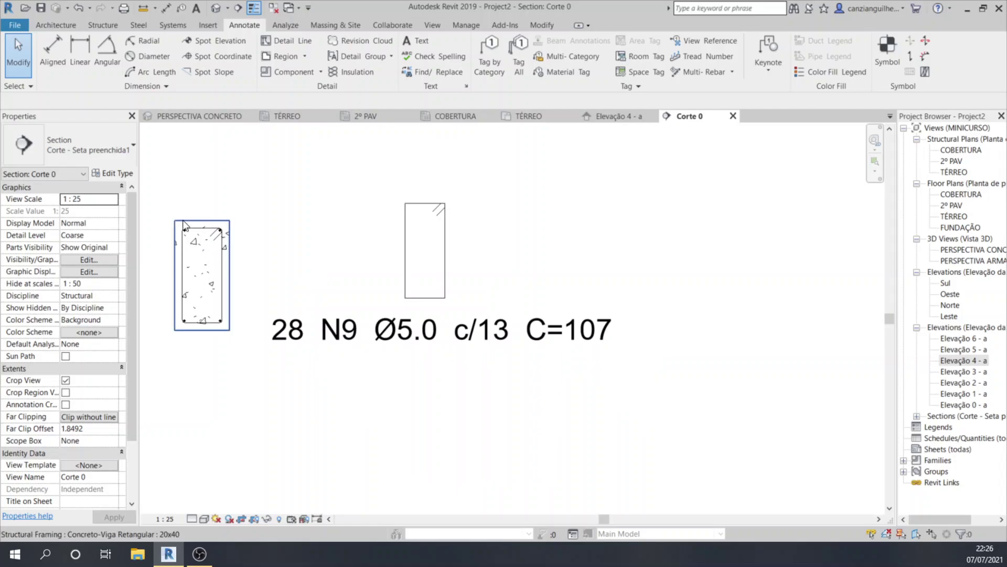
pyautogui.moveTo(307, 245); pyautogui.dragTo(307, 245, button='middle')
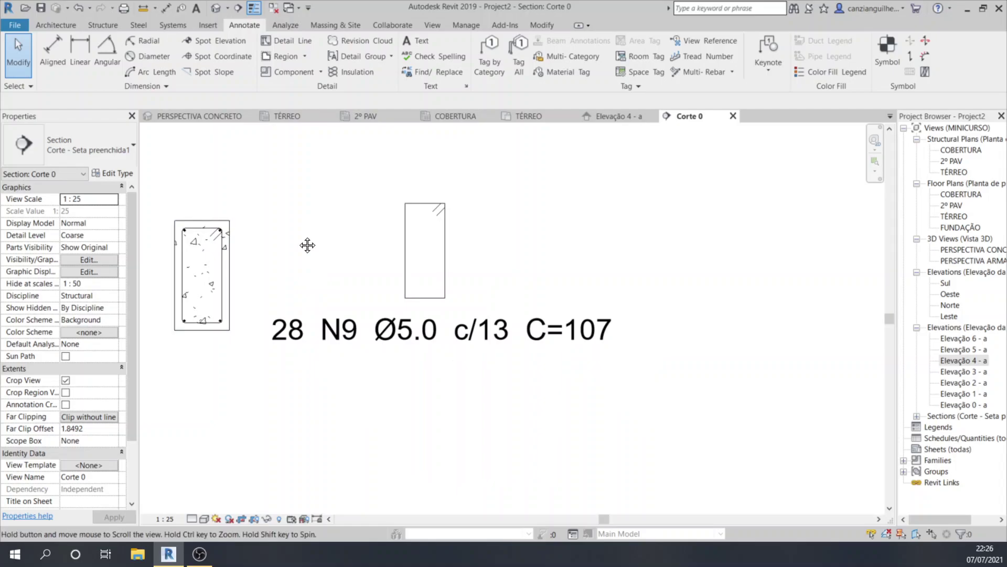
pyautogui.moveTo(307, 245); pyautogui.dragTo(407, 246, button='middle')
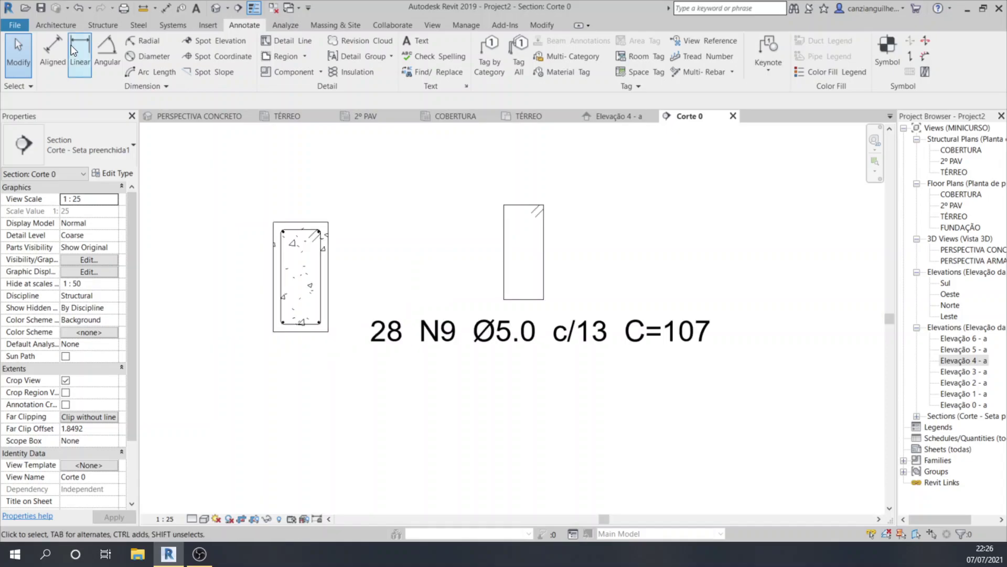
pyautogui.click(79, 52)
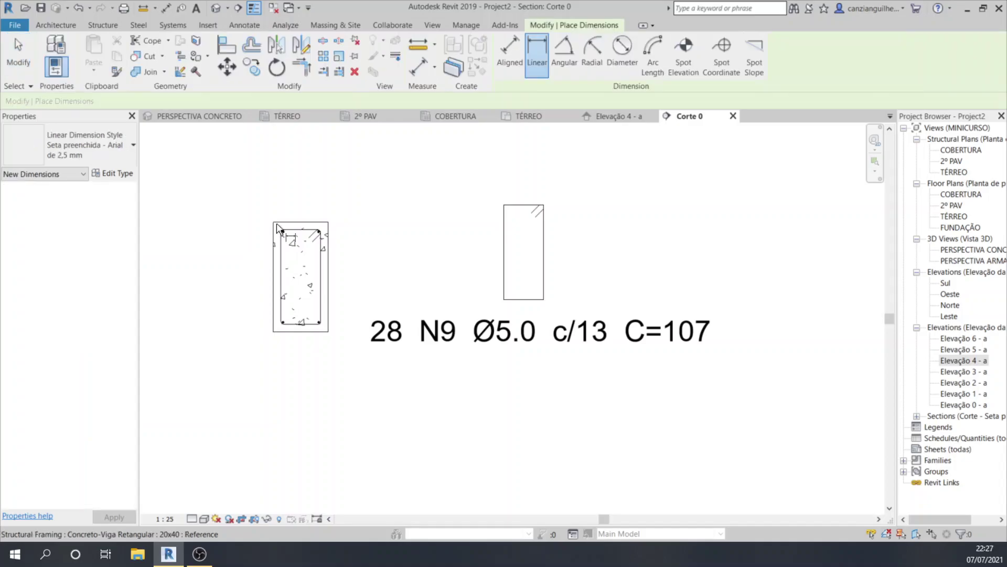
pyautogui.click(115, 140)
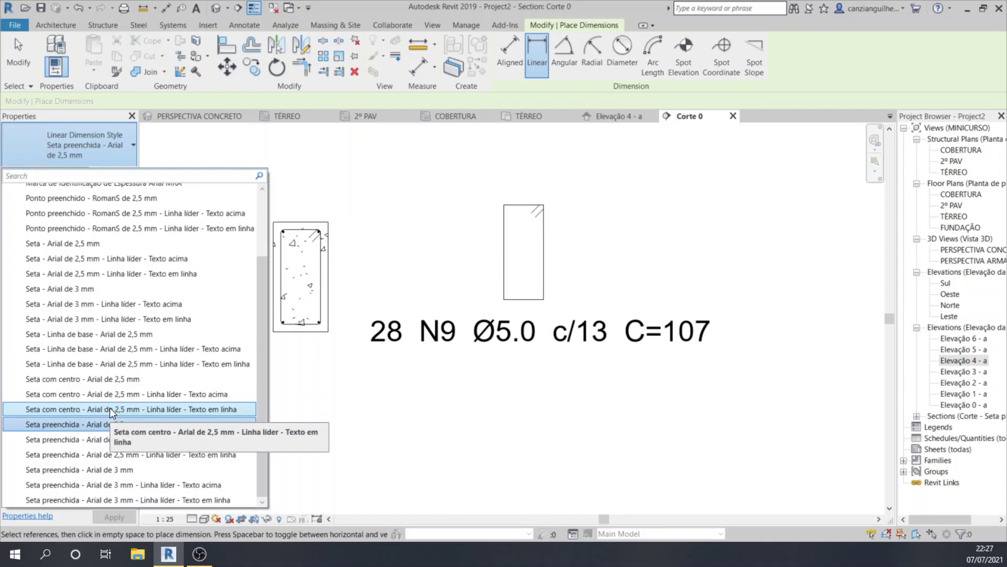
pyautogui.scroll(3, 141, 223)
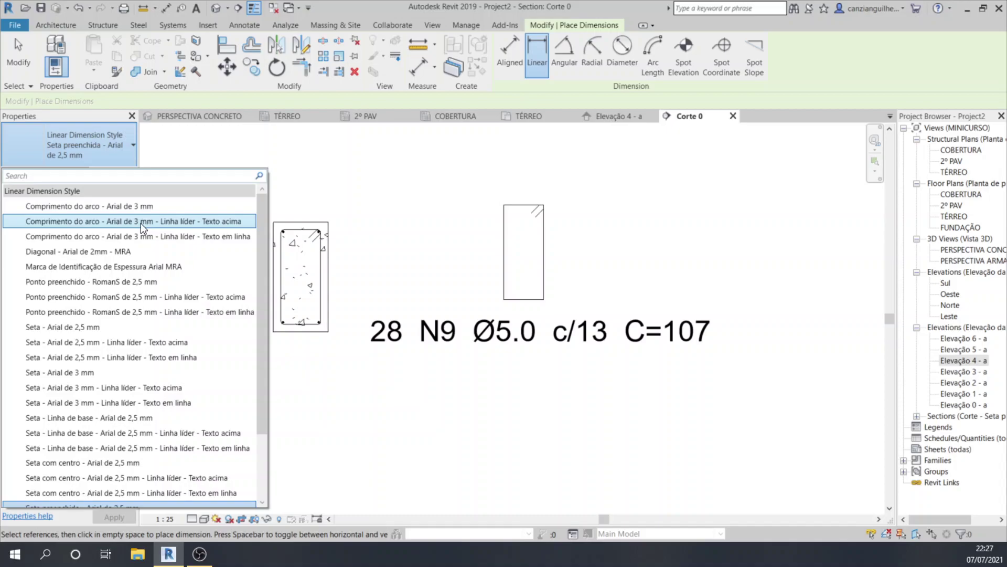
pyautogui.click(108, 254)
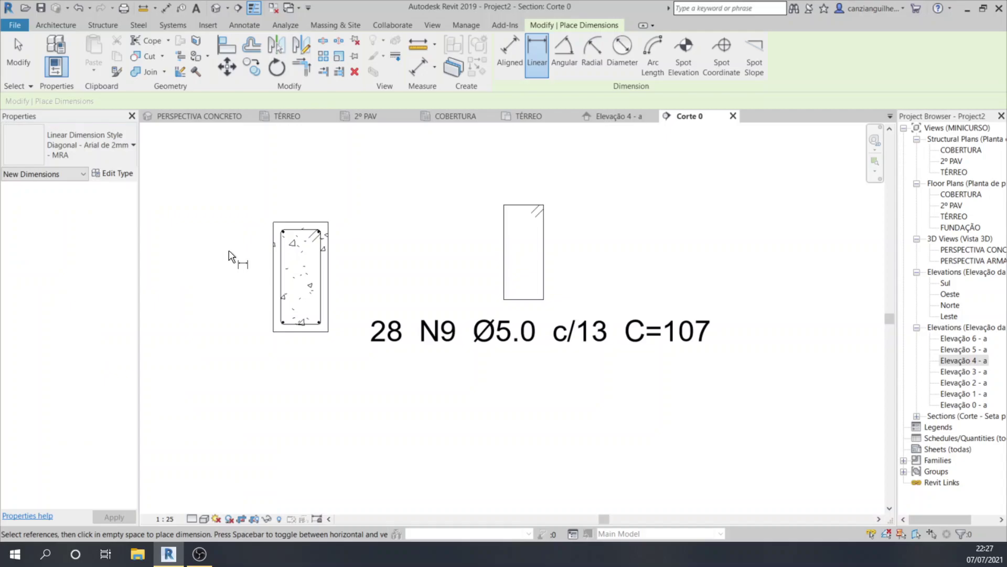
pyautogui.scroll(3, 275, 222)
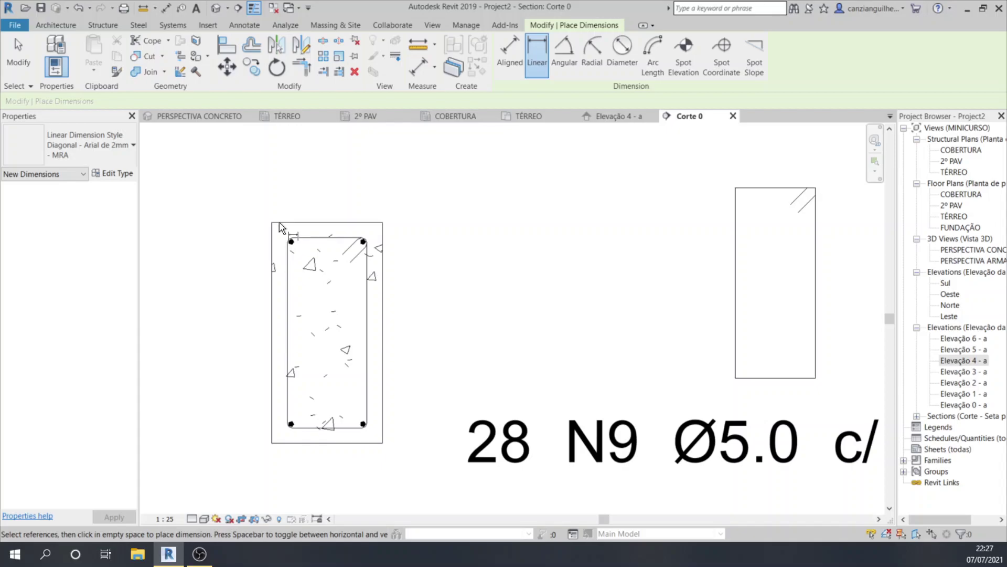
pyautogui.press('Escape')
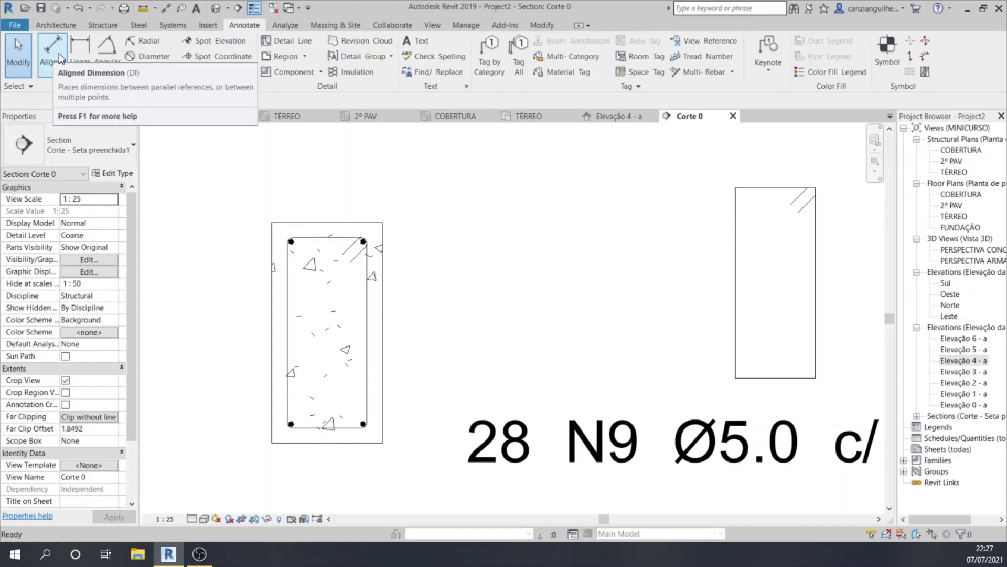
# Add an aligned dimension for the overall height of the hatched beam section, placed to its left.
pyautogui.click(59, 53)
pyautogui.scroll(-3, 244, 262)
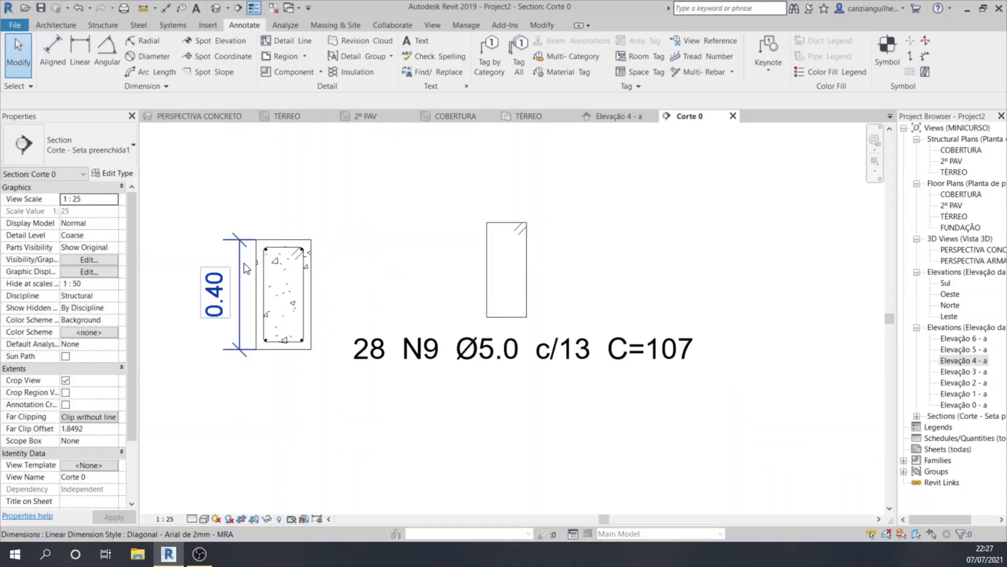
# Set the alternate units format of the beam height dimension's type to meters.
pyautogui.click(244, 269)
pyautogui.click(111, 174)
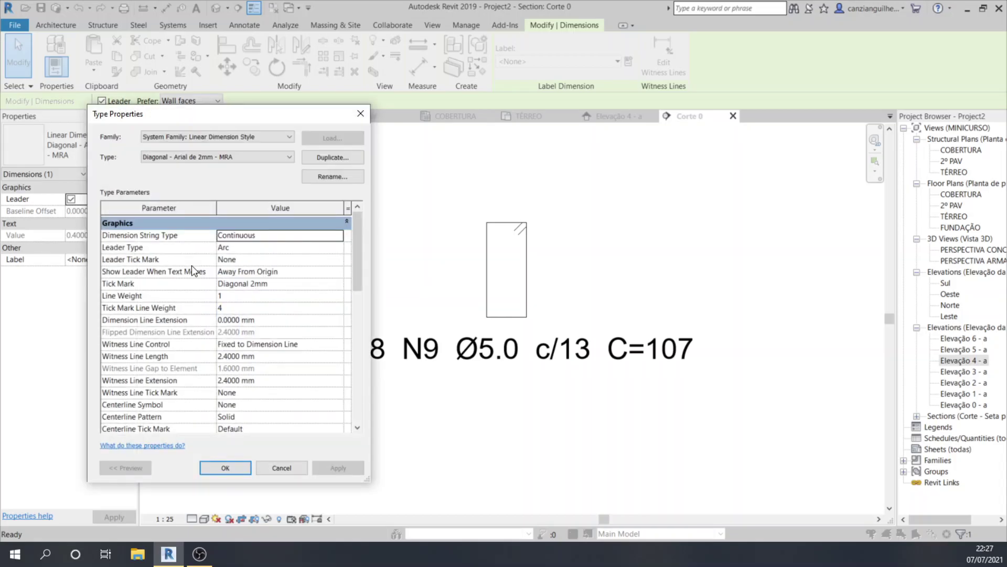
pyautogui.scroll(-8, 292, 379)
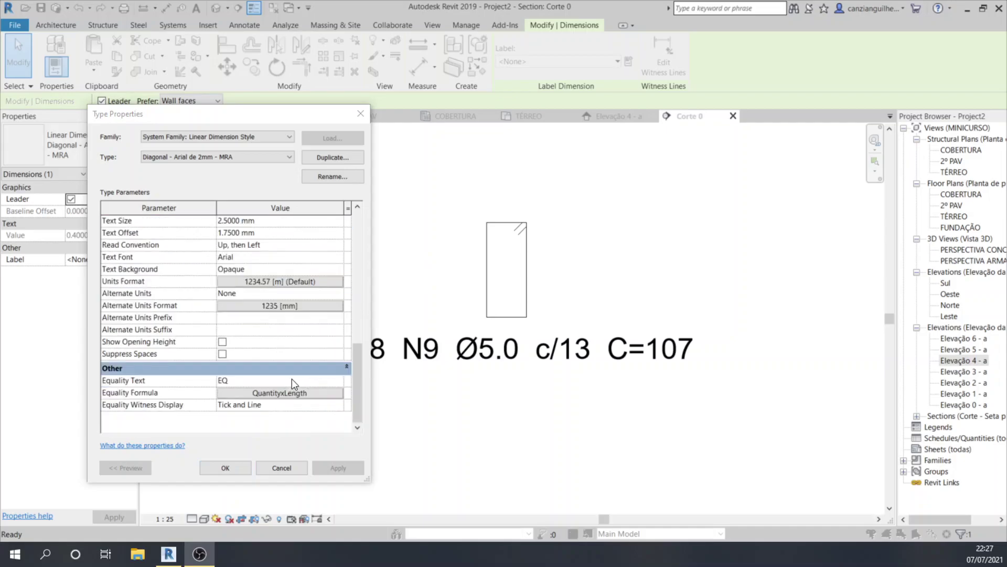
pyautogui.click(294, 306)
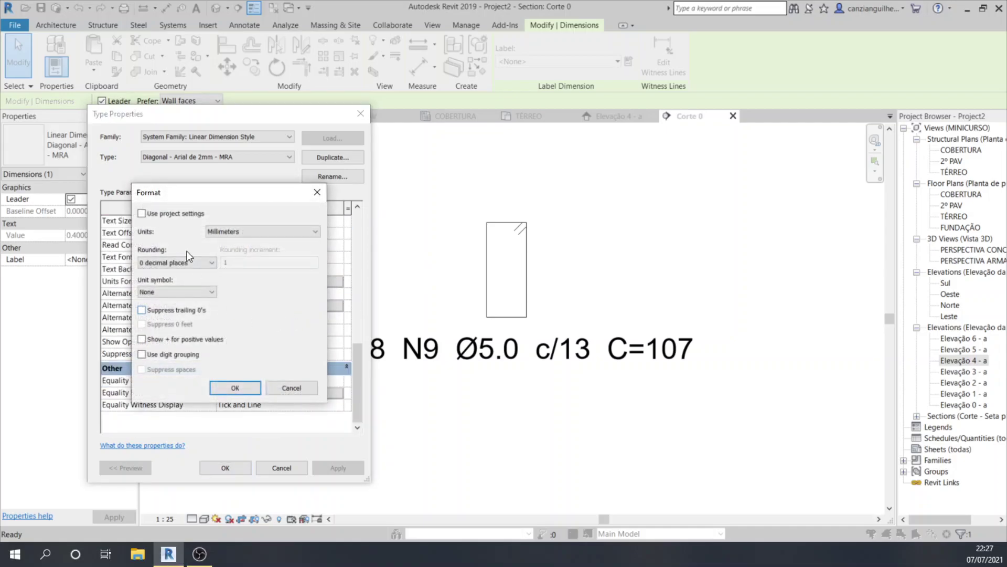
pyautogui.click(247, 231)
pyautogui.click(226, 273)
pyautogui.click(233, 388)
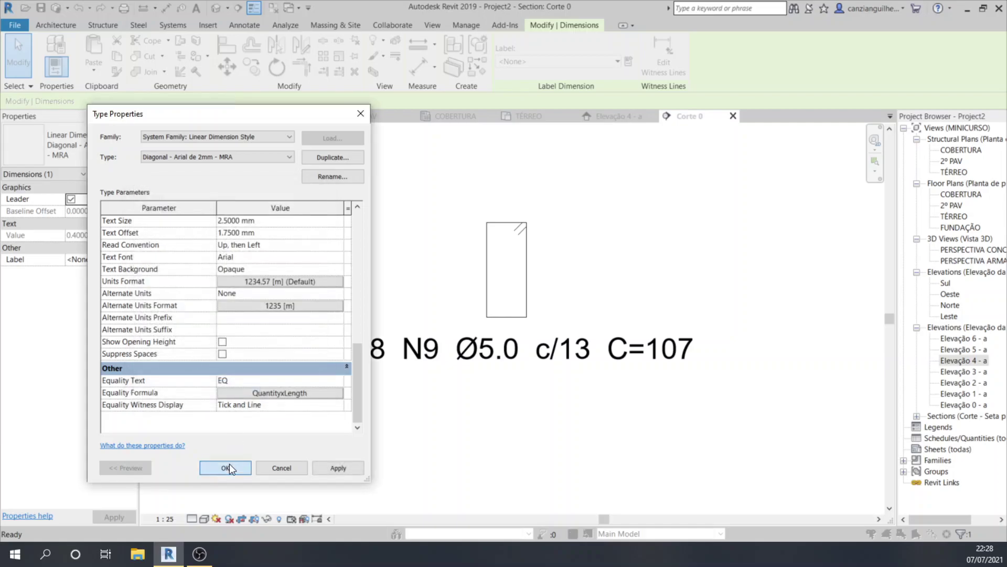
pyautogui.click(227, 466)
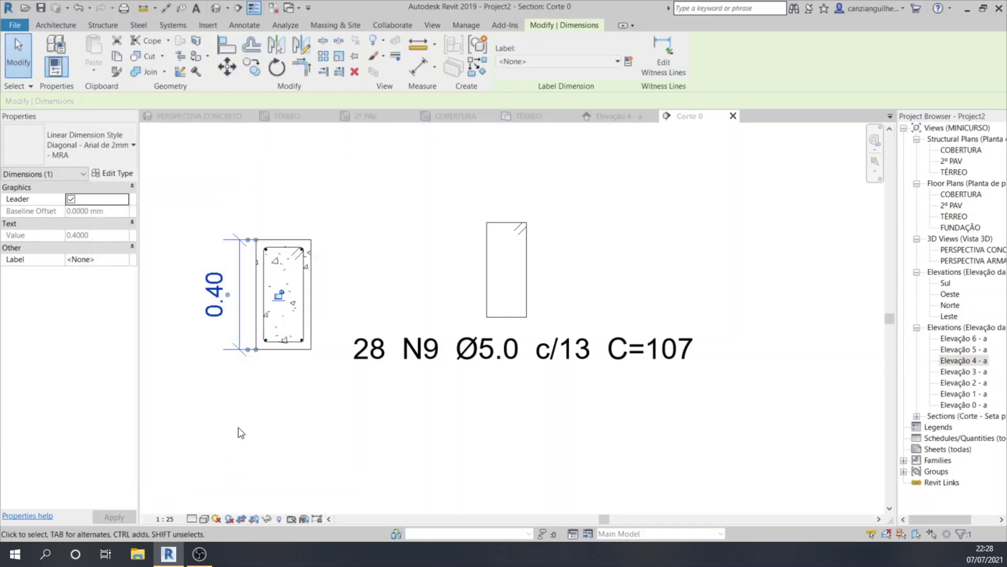
# Set the alternate units format of the Diagonal - Arial de 2mm - MRA dimension type to centimeters.
pyautogui.click(108, 174)
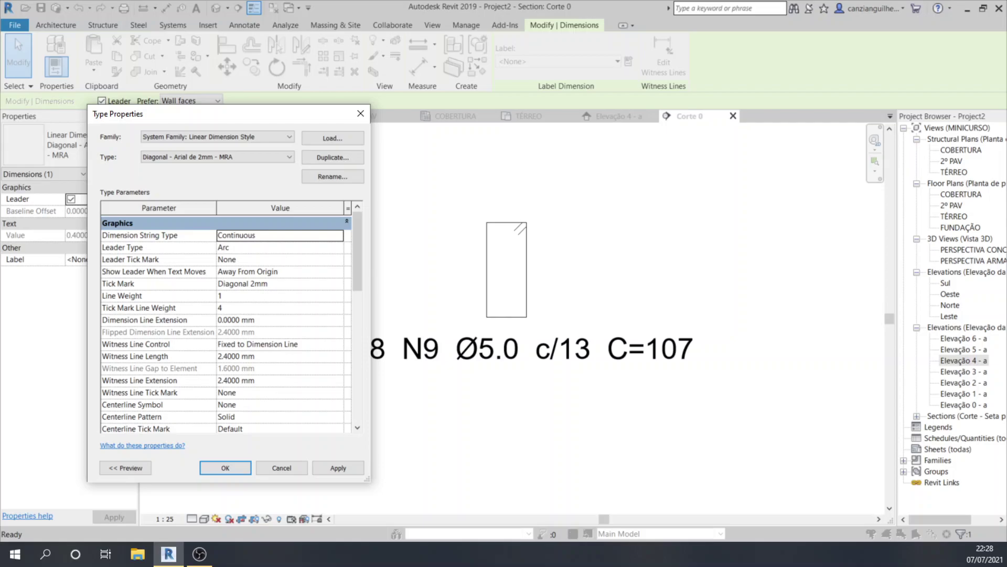
pyautogui.scroll(-10, 342, 238)
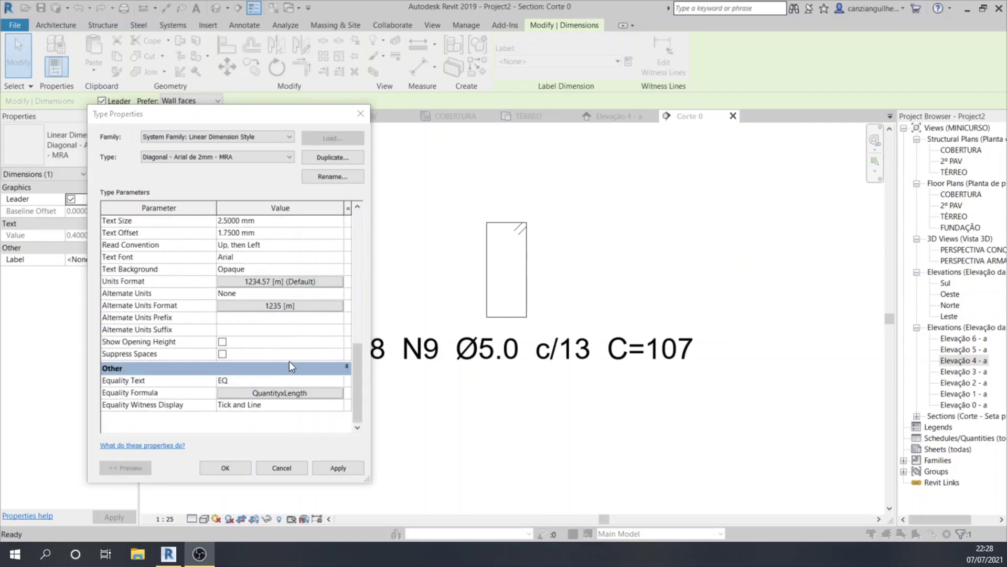
pyautogui.click(306, 306)
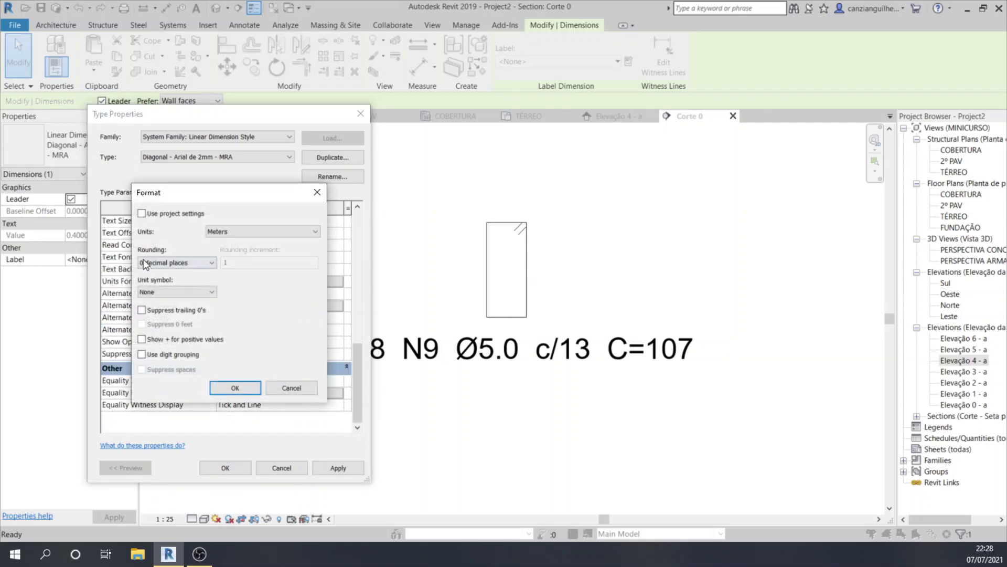
pyautogui.click(217, 230)
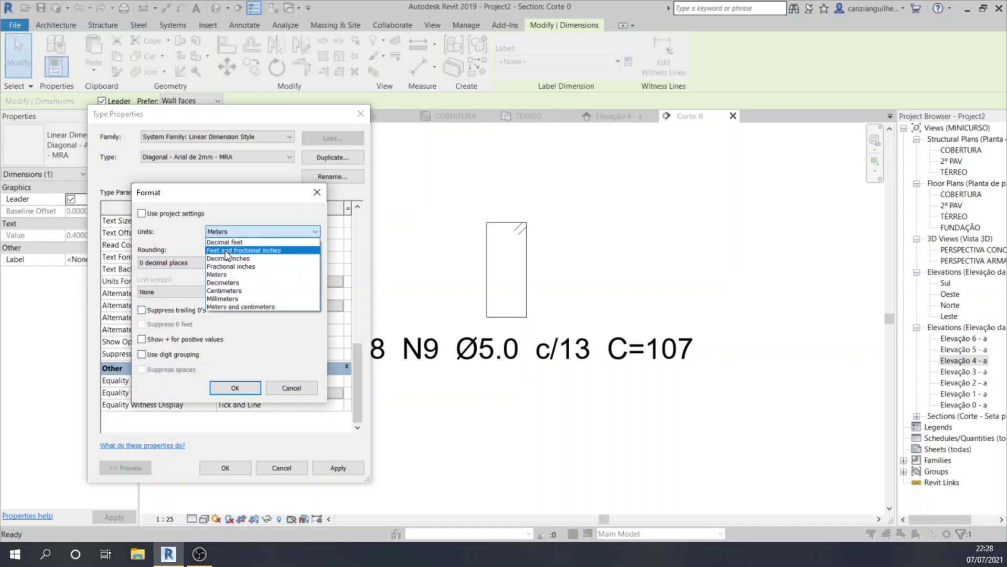
pyautogui.click(228, 290)
pyautogui.click(237, 386)
# Set the dimension type's primary units format to centimeters with 0 decimal places, without using the project settings.
pyautogui.click(317, 282)
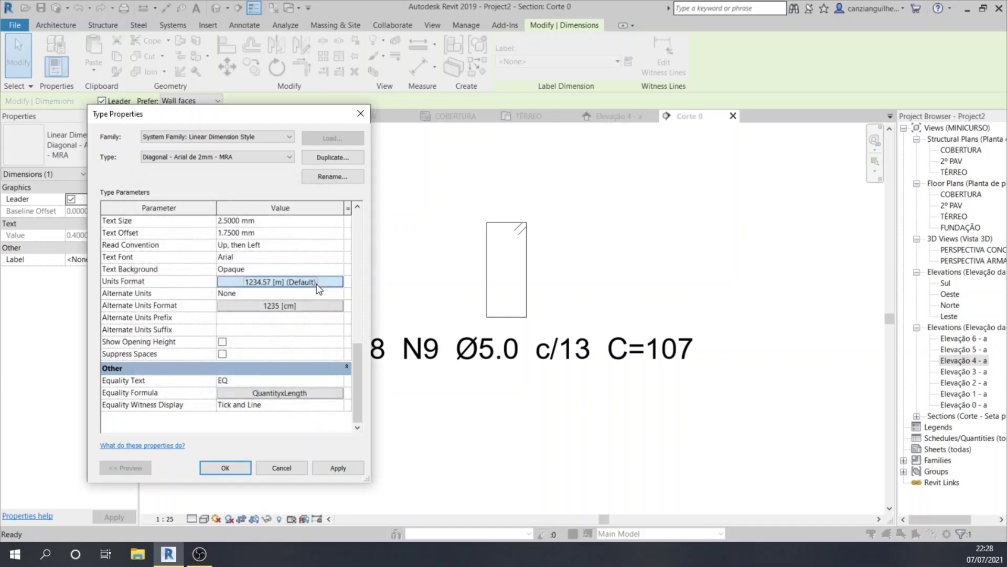
pyautogui.click(166, 214)
pyautogui.click(254, 229)
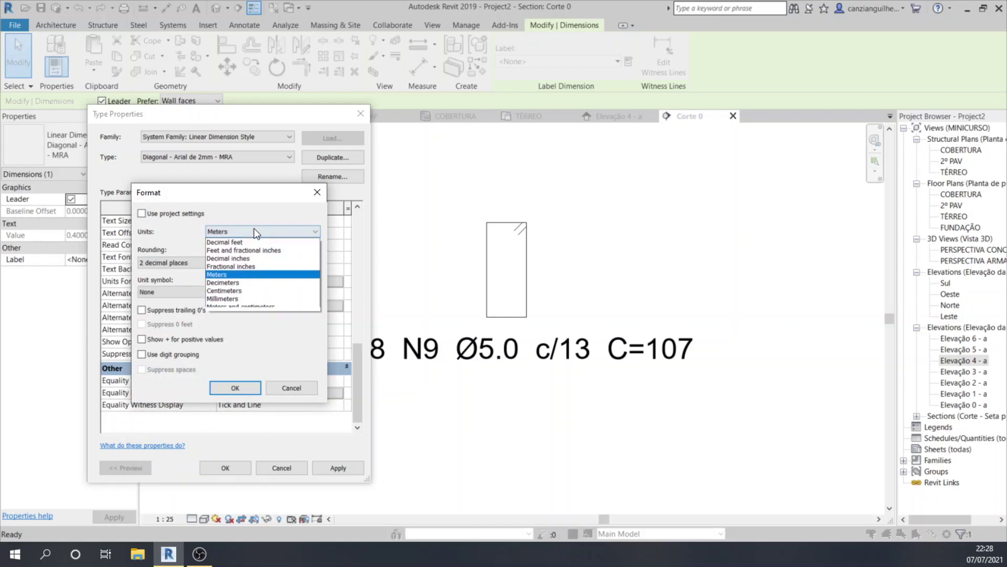
pyautogui.click(223, 291)
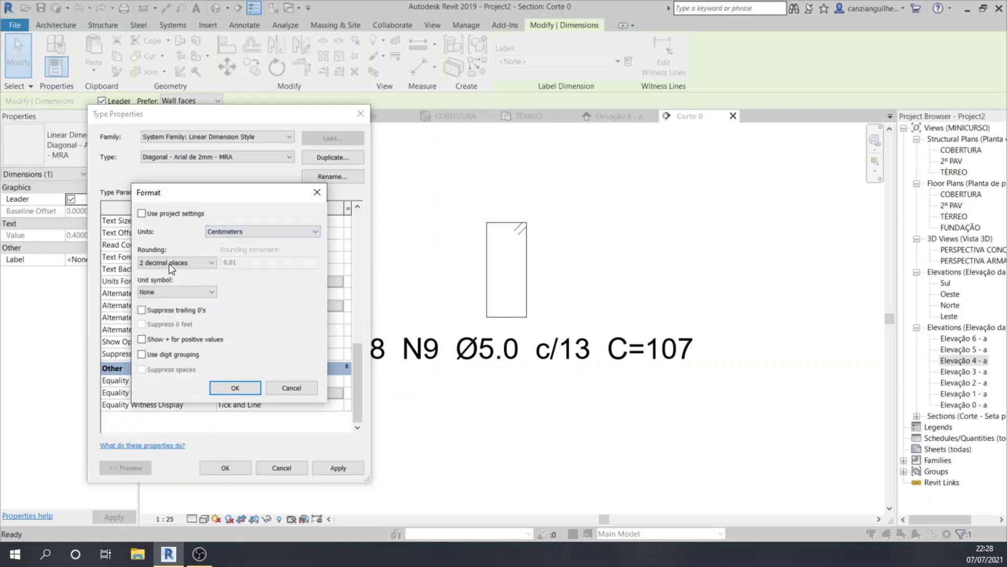
pyautogui.click(169, 263)
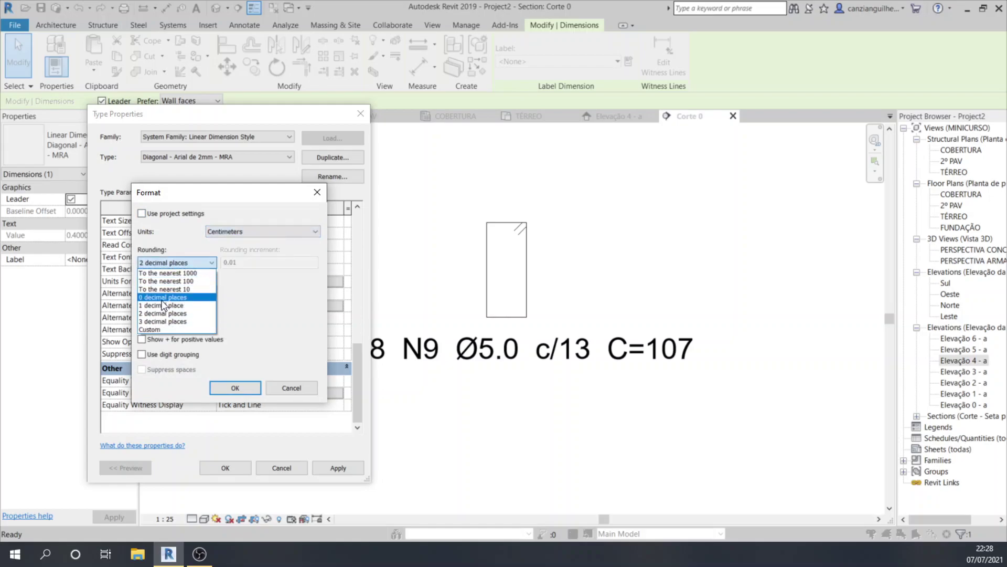
pyautogui.click(162, 297)
pyautogui.click(236, 387)
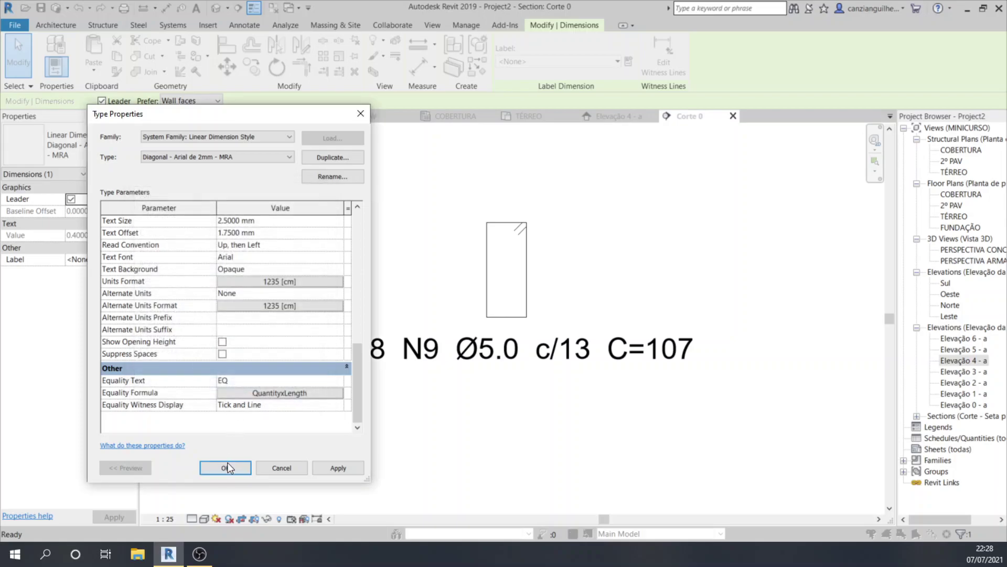
pyautogui.click(227, 469)
pyautogui.click(234, 375)
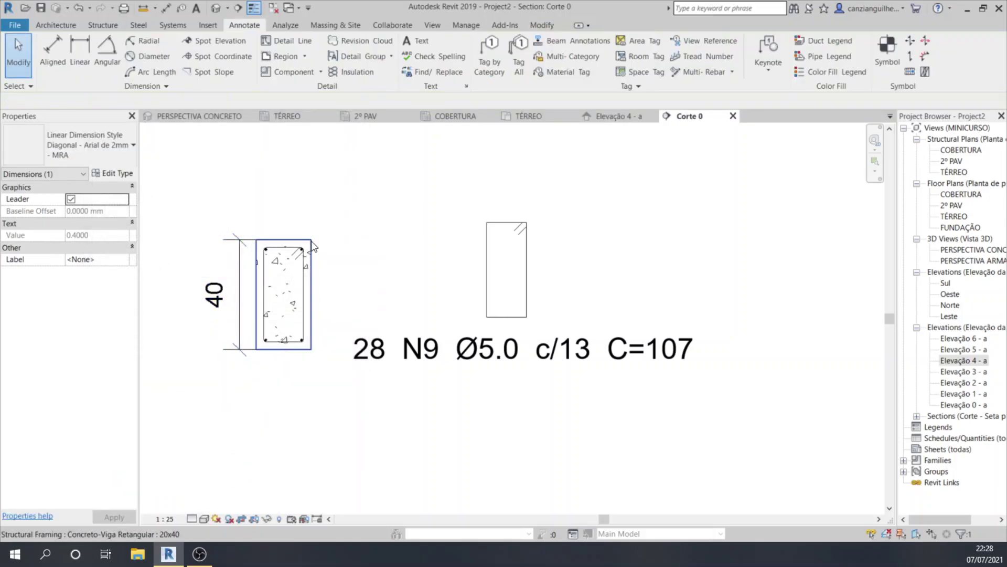
# Add an aligned dimension for the overall width of the hatched beam section, placed below it.
pyautogui.click(58, 49)
pyautogui.scroll(1, 380, 253)
pyautogui.moveTo(352, 241); pyautogui.dragTo(506, 243, button='middle')
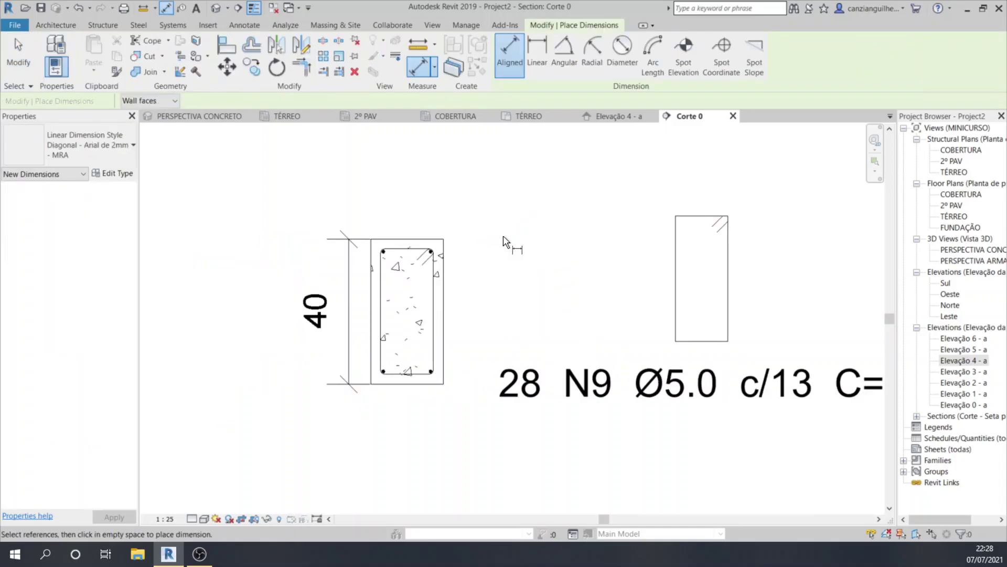
pyautogui.click(373, 263)
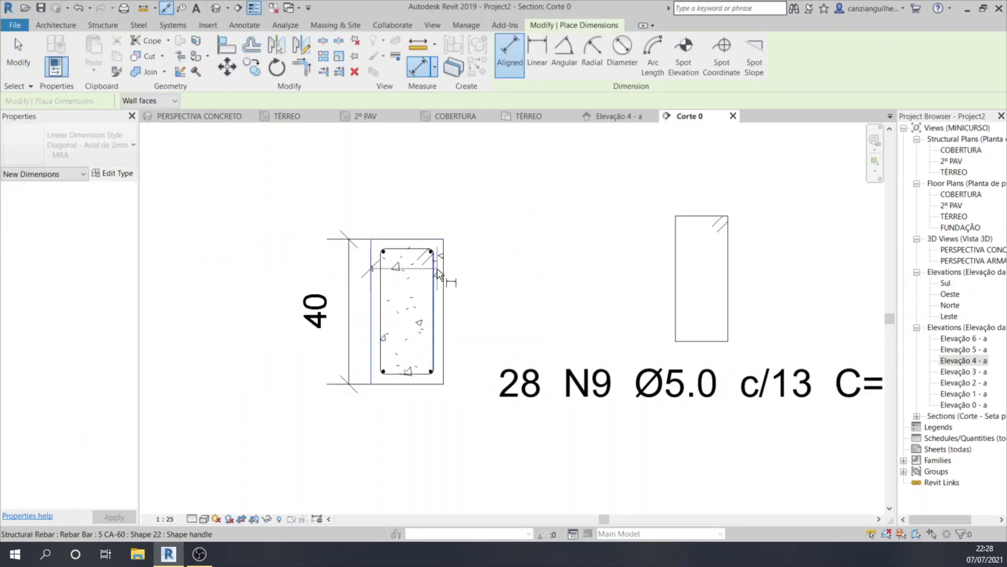
pyautogui.click(443, 281)
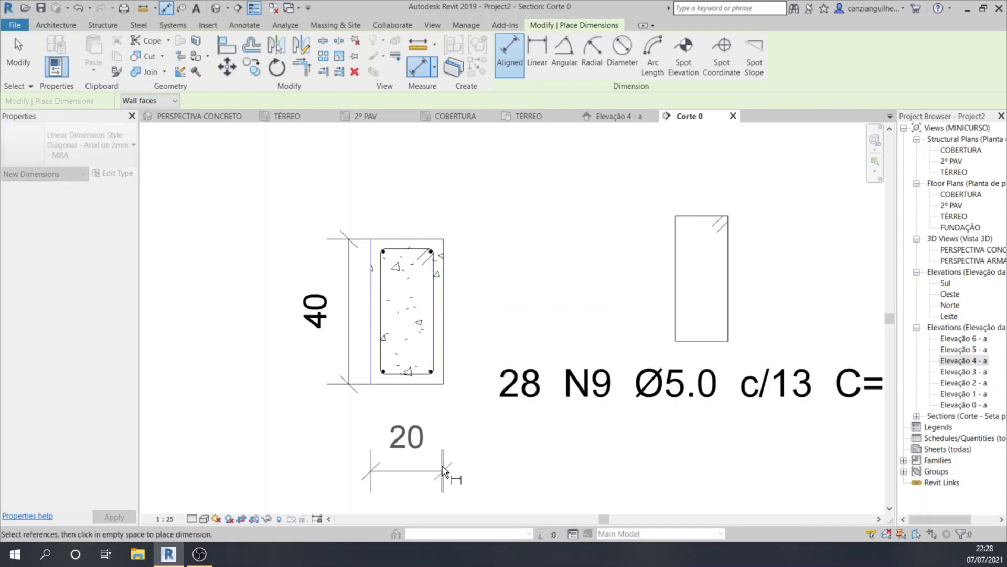
pyautogui.click(449, 447)
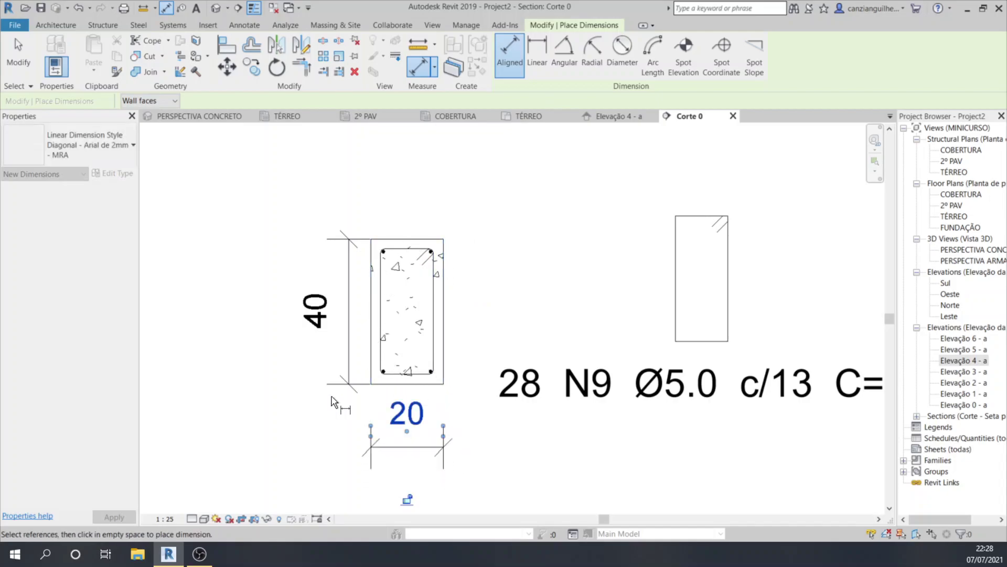
# Add an aligned dimension for the width of the separately drawn stirrup, placed below it.
pyautogui.scroll(-2, 362, 388)
pyautogui.scroll(2, 258, 228)
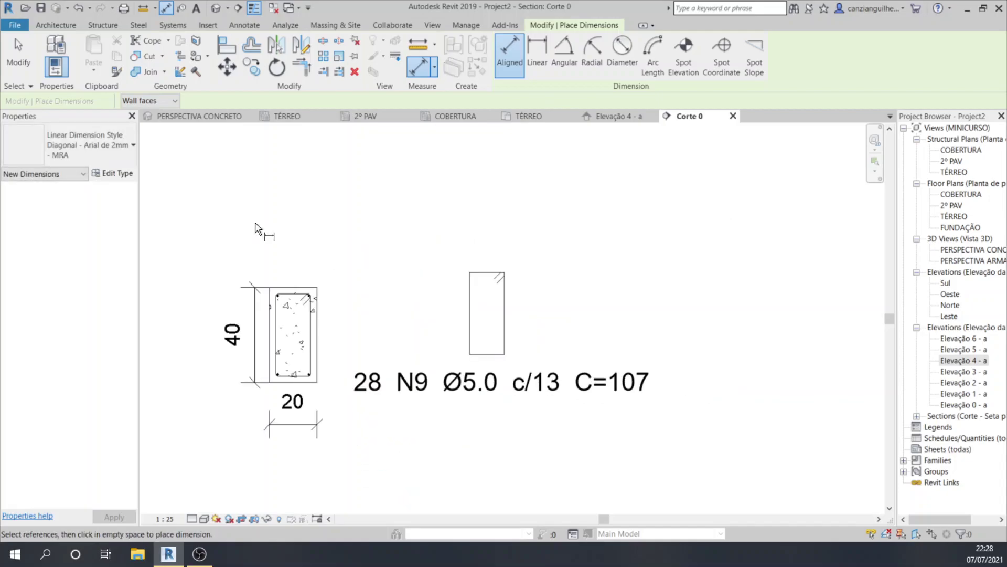
pyautogui.scroll(1, 493, 308)
pyautogui.moveTo(493, 308); pyautogui.dragTo(387, 268, button='middle')
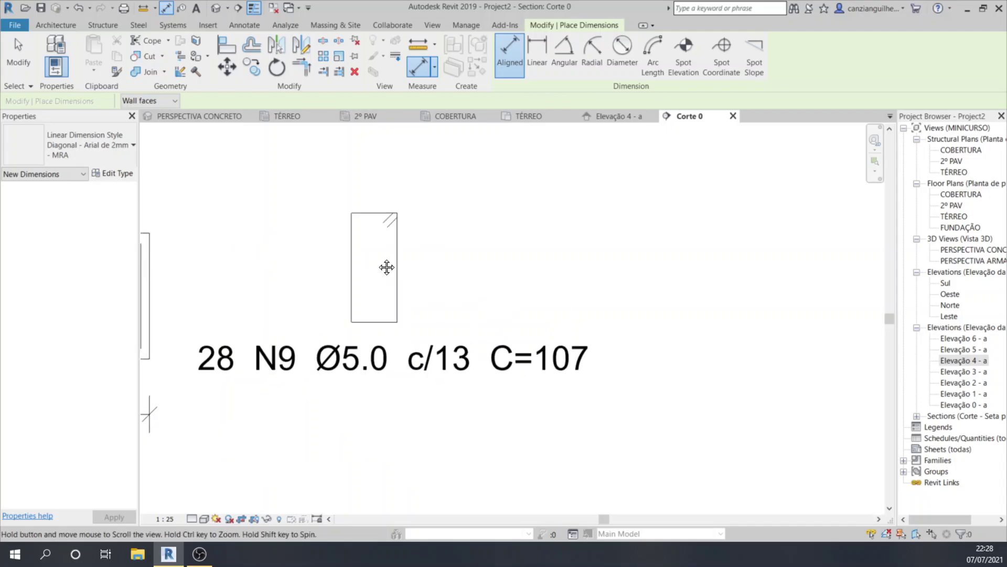
pyautogui.scroll(-1, 456, 292)
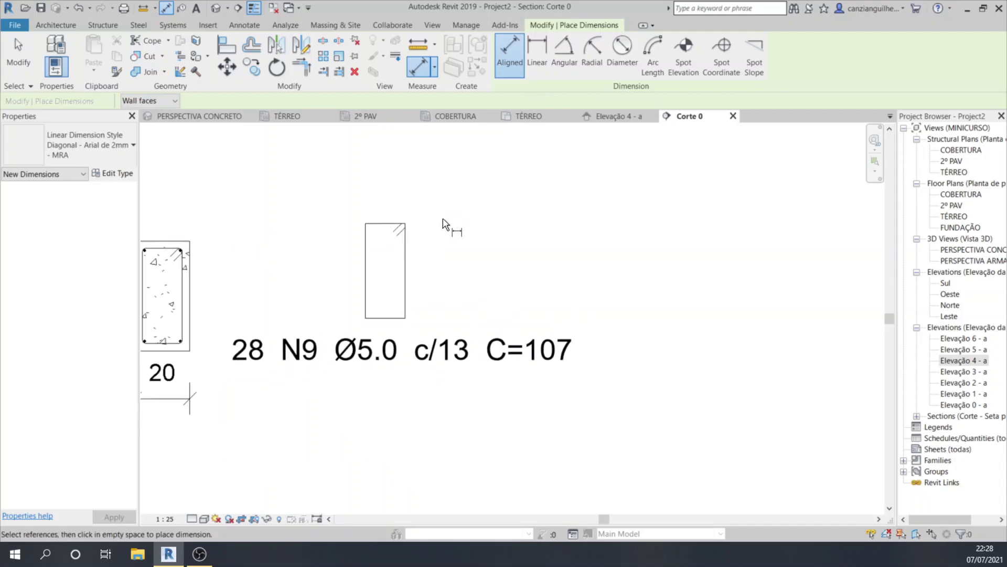
pyautogui.click(405, 274)
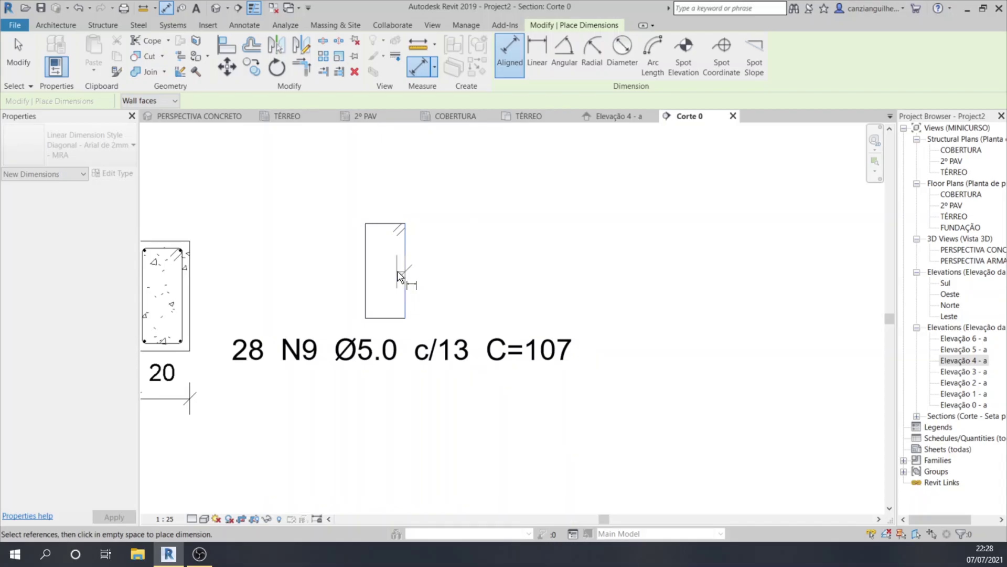
pyautogui.click(365, 280)
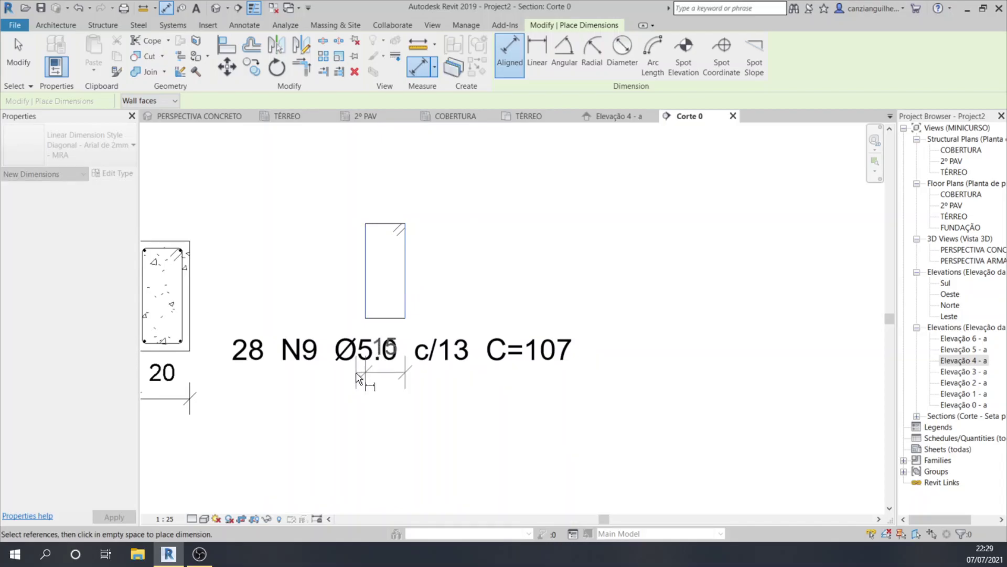
pyautogui.click(357, 378)
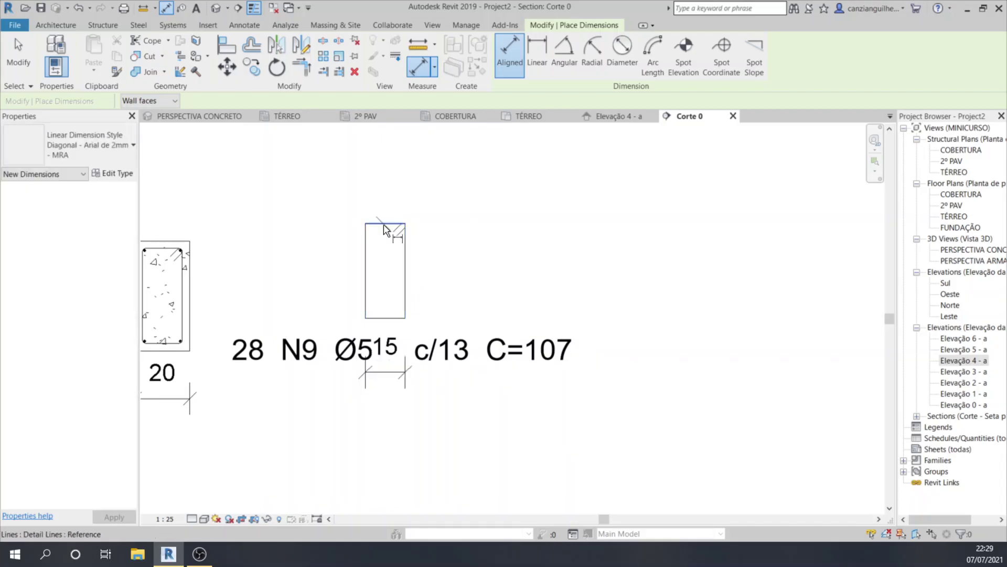
# Add an aligned dimension for the height of the separately drawn stirrup, placed to its left.
pyautogui.click(382, 328)
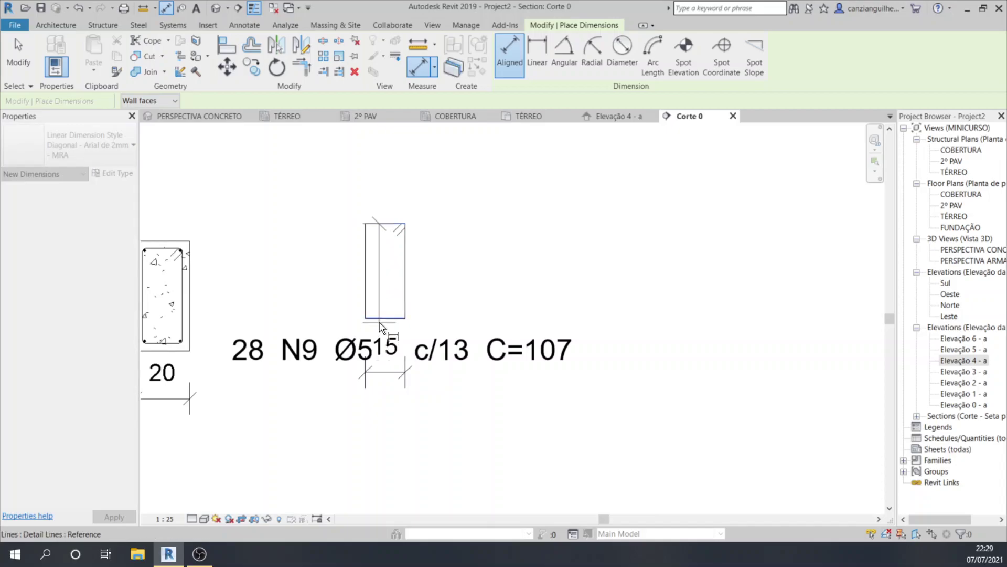
pyautogui.click(380, 323)
pyautogui.click(342, 314)
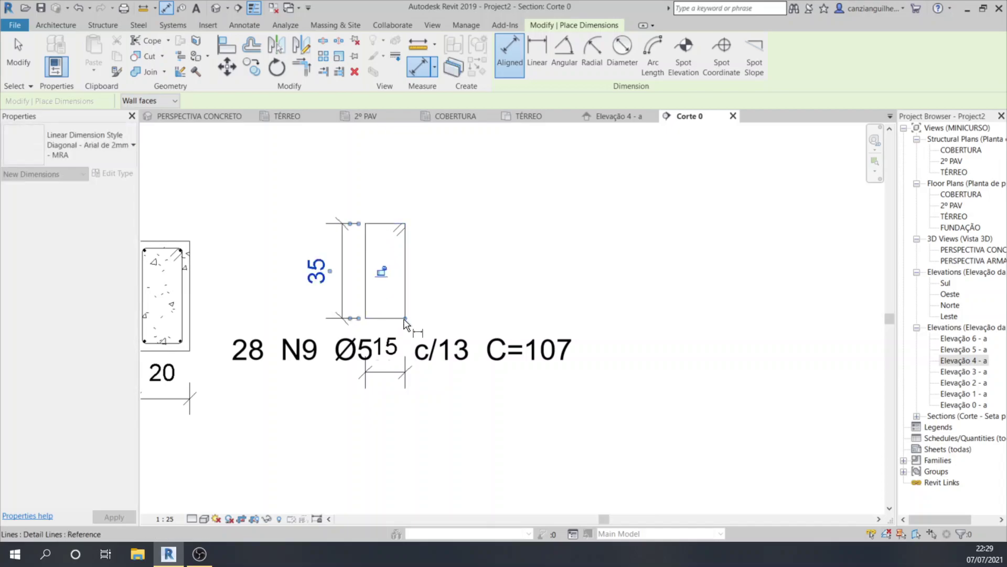
pyautogui.click(381, 318)
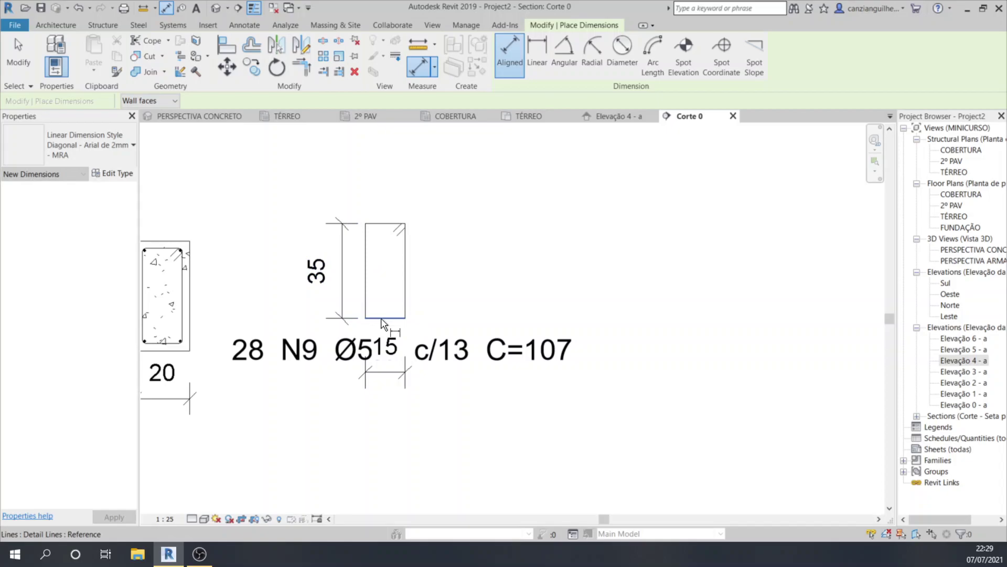
# Move the "28 N9 Ø5.0 c/13 C=107" rebar tag down, clear of the stirrup's width dimension.
pyautogui.hotkey('ctrl', 'v')
pyautogui.click(398, 448)
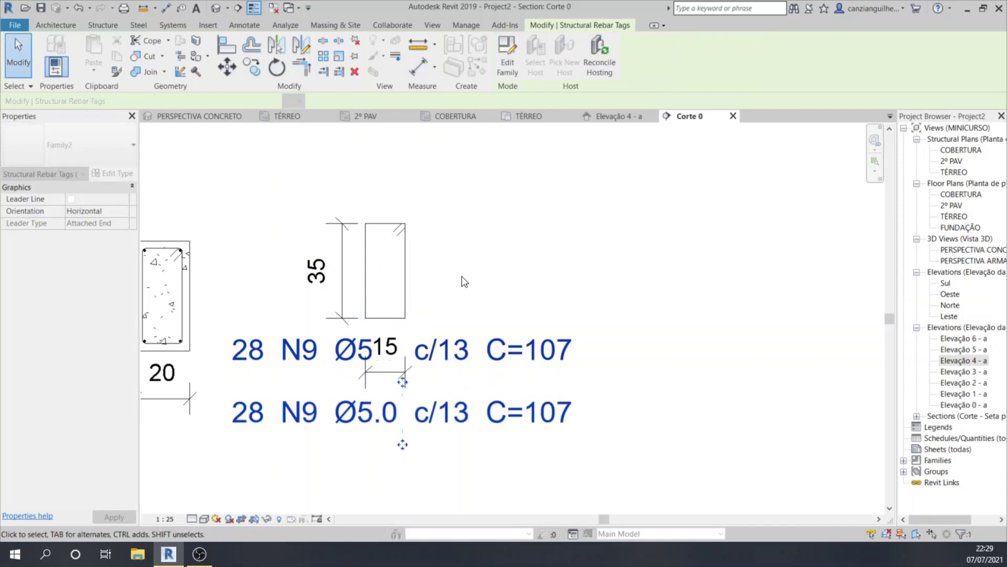
pyautogui.click(490, 223)
pyautogui.scroll(-3, 490, 223)
pyautogui.scroll(2, 270, 281)
pyautogui.moveTo(273, 277); pyautogui.dragTo(289, 283, button='middle')
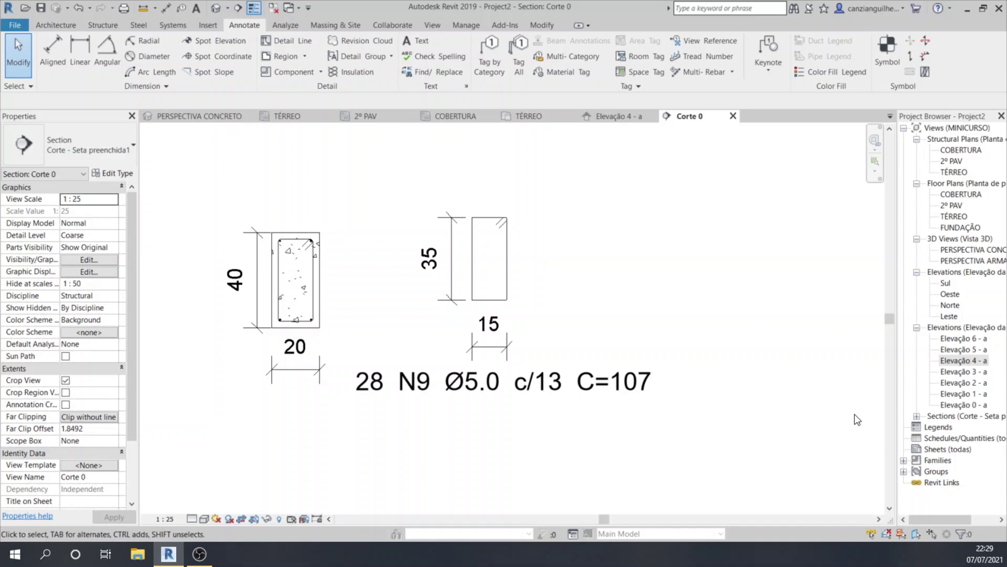
# Rename the section view Corte 0 as CORTE VIGA 01.
pyautogui.press('F2')
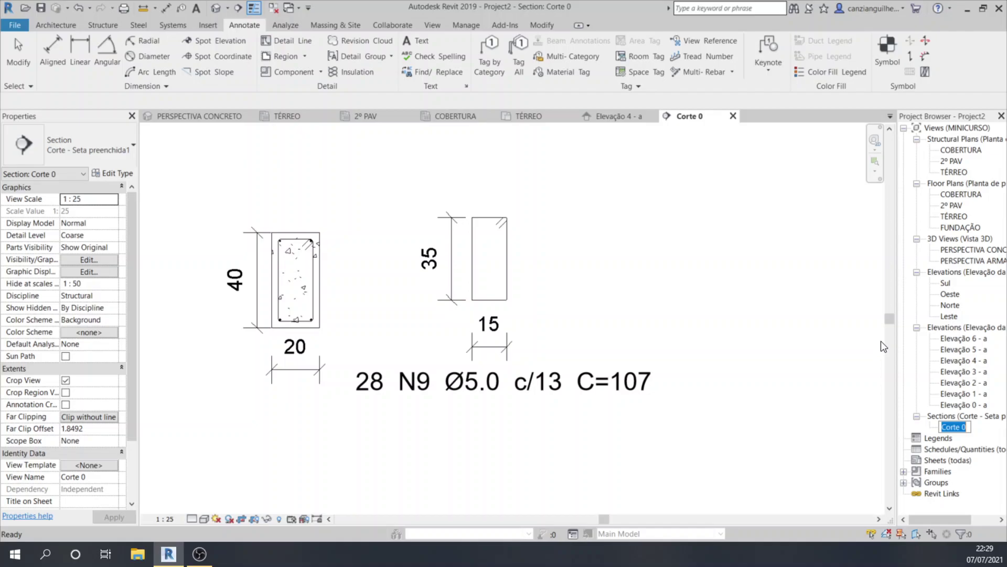
pyautogui.write('CORTE VIGA 01')
pyautogui.press('Return')
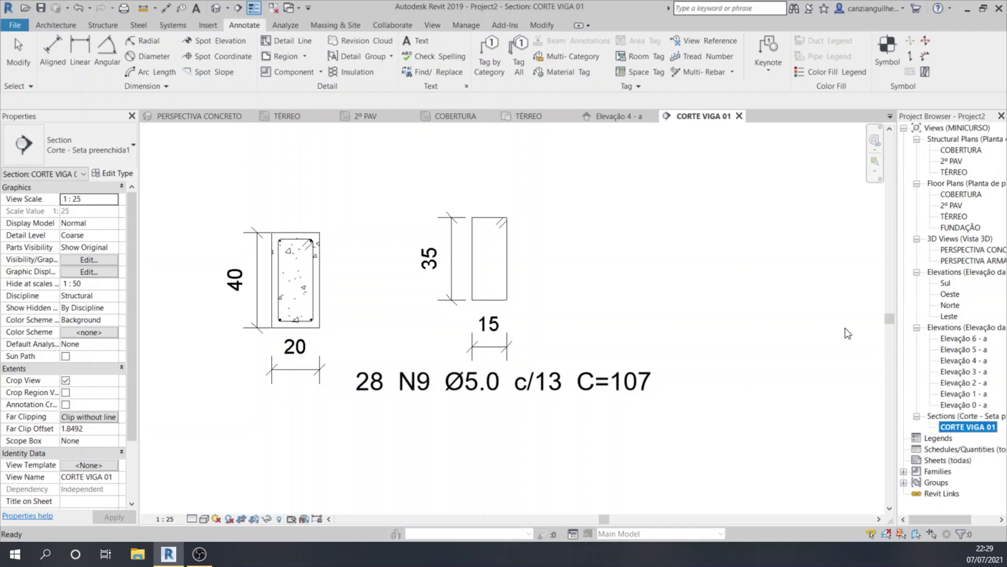
# Rename the elevation view Elevação 4 - a as VIGA 01.
pyautogui.click(632, 122)
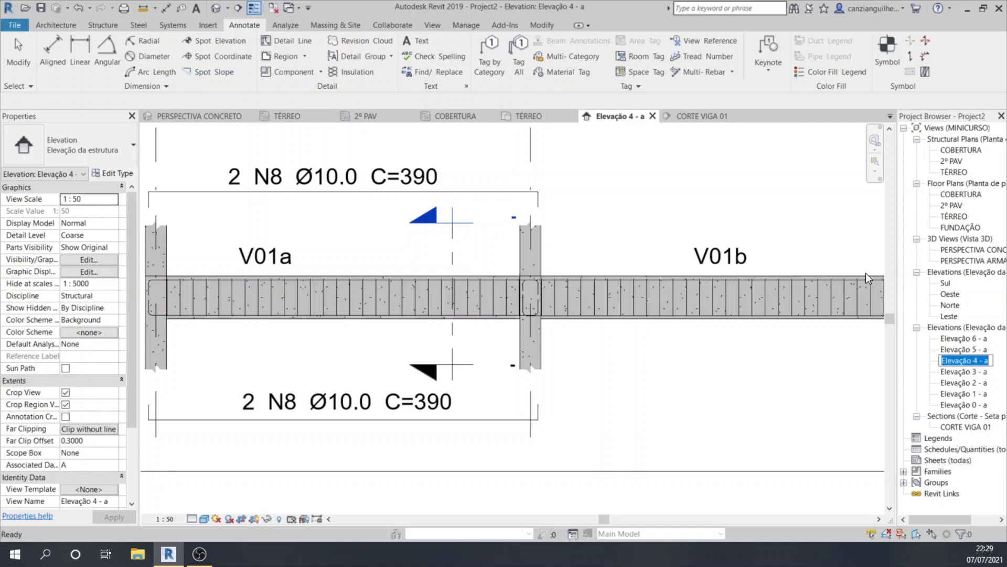
pyautogui.write('VIGA 01')
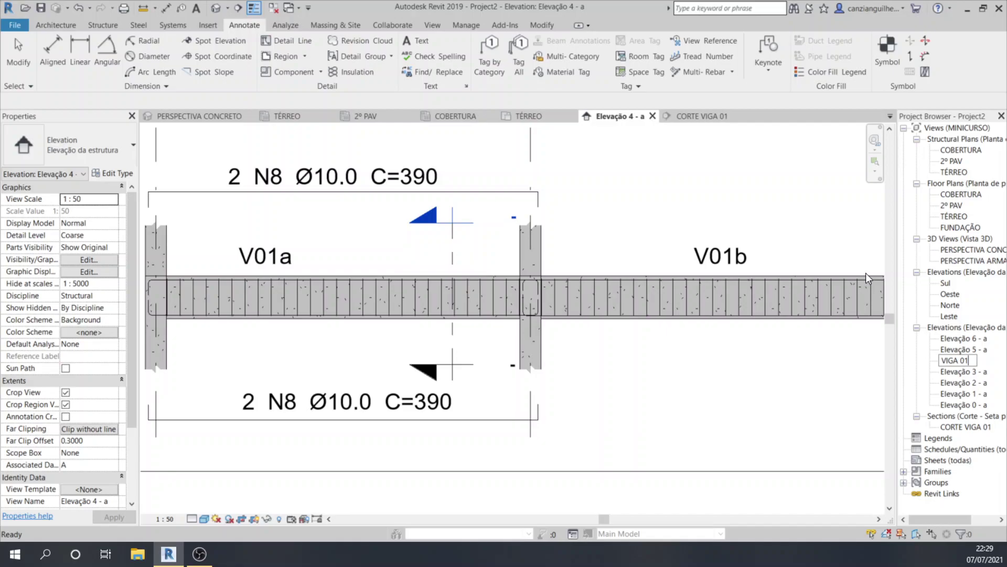
pyautogui.press('Return')
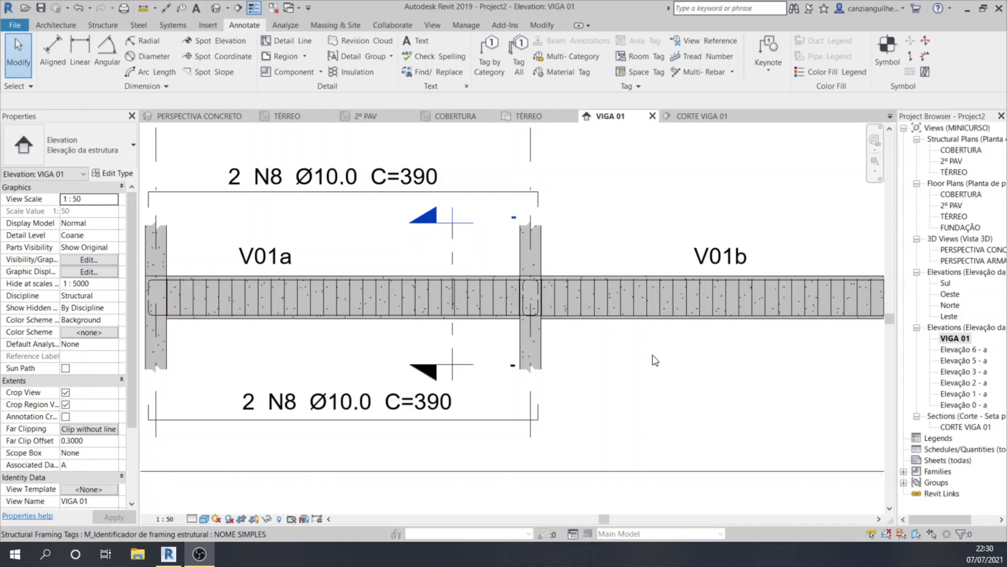
# Move the lower "2 N8 Ø10.0 C=390" rebar tag and its detail-line bracket straight down, leaving room beneath beam V01a.
pyautogui.scroll(-4, 341, 286)
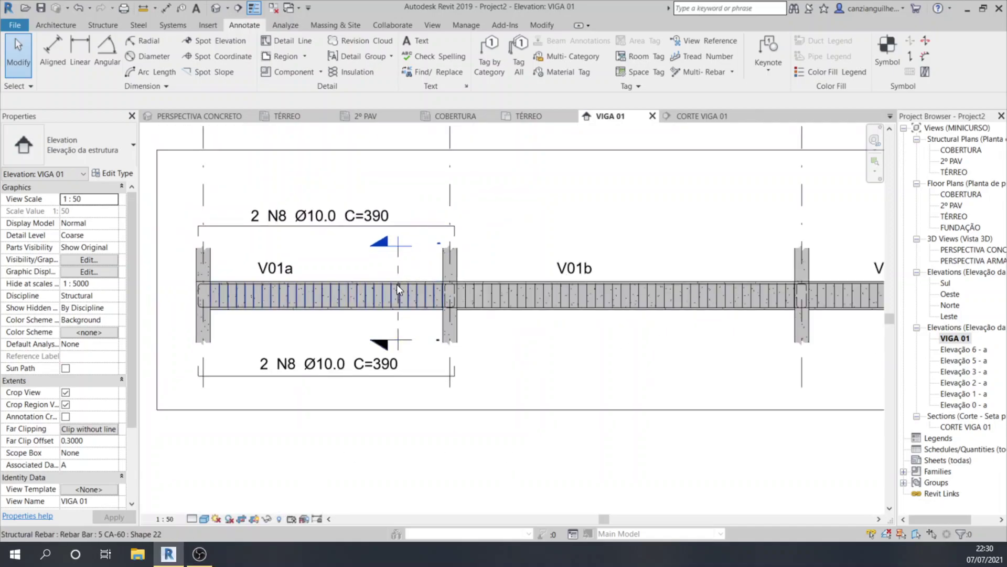
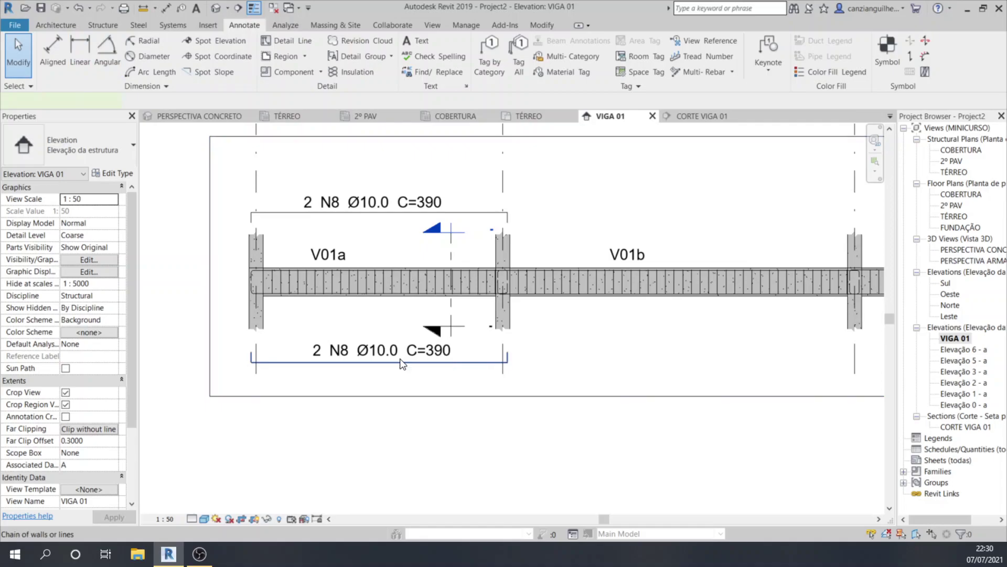
pyautogui.click(401, 361)
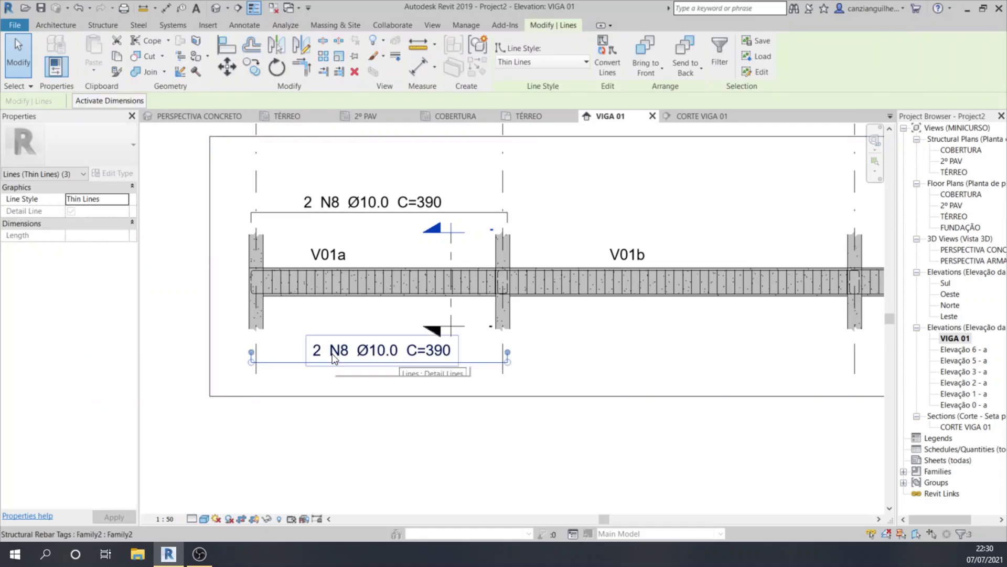
pyautogui.keyDown('ctrl'); pyautogui.click(333, 359); pyautogui.keyUp('ctrl')
pyautogui.click(227, 66)
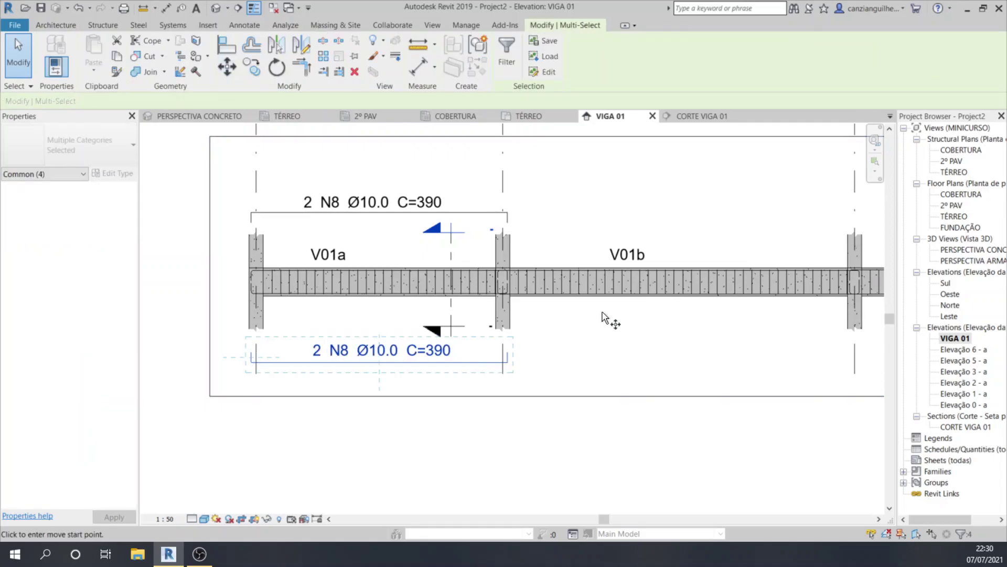
pyautogui.click(603, 312)
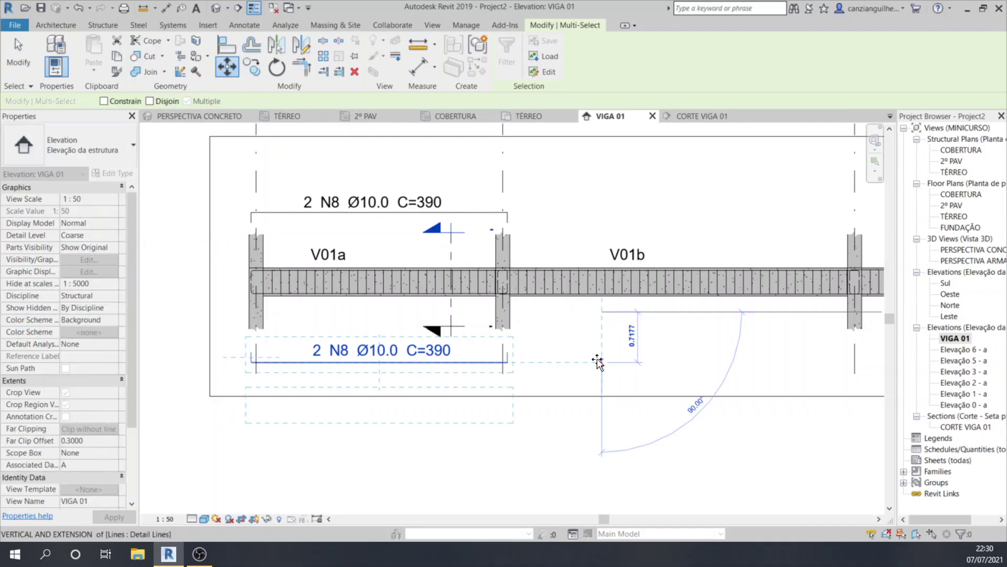
pyautogui.click(592, 403)
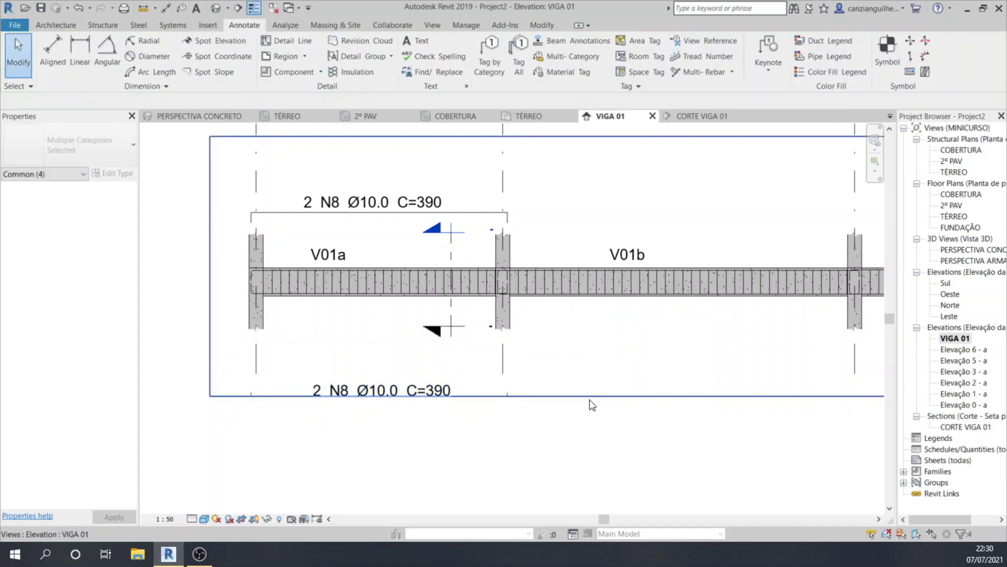
# Extend the lower edge of the elevation's crop region down past the moved rebar bracket.
pyautogui.click(590, 400)
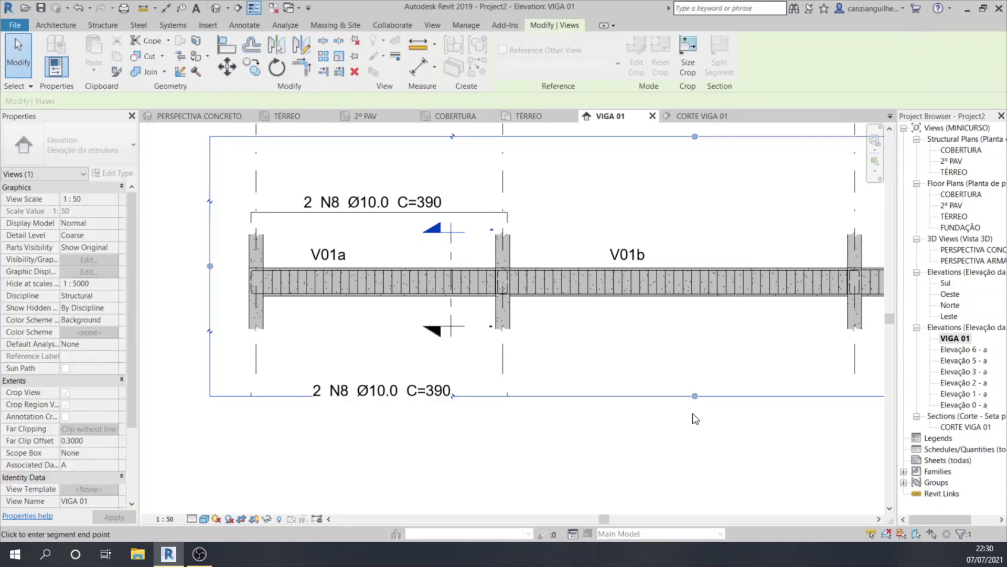
pyautogui.moveTo(695, 418); pyautogui.dragTo(695, 418)
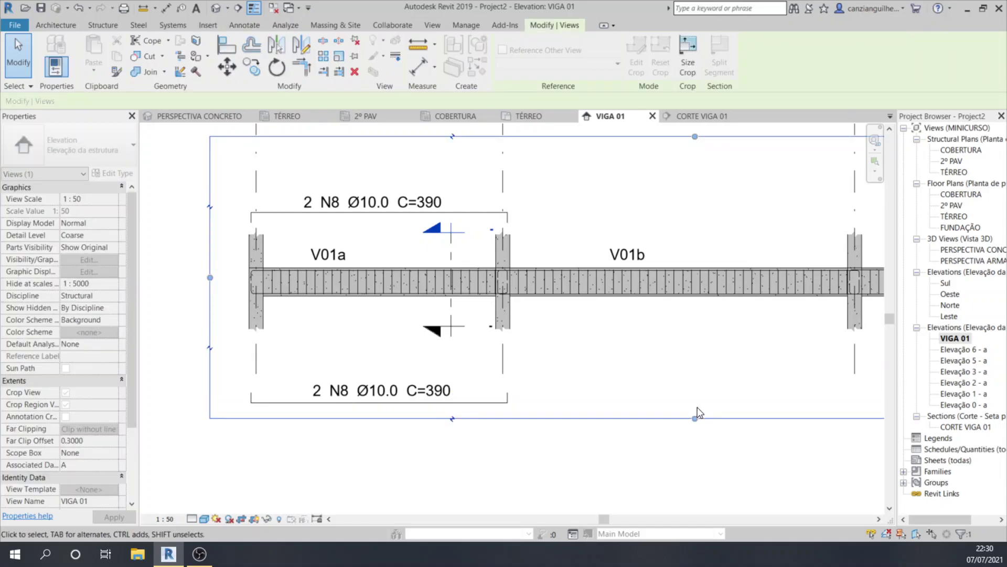
pyautogui.press('Escape')
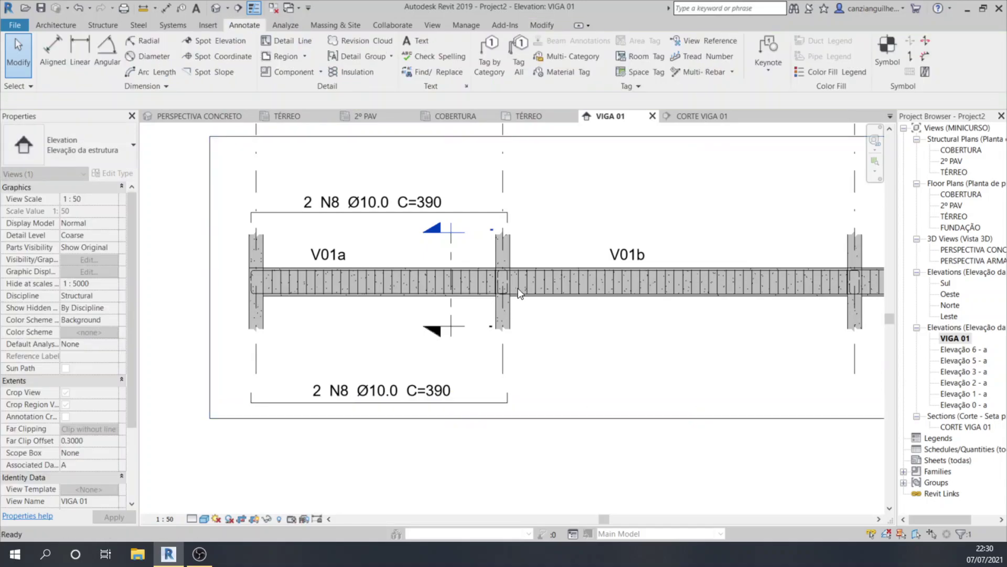
# Add an aligned dimension for the clear span of V01a between its column faces, placed between the beam and the lower rebar tag.
pyautogui.press('d')
pyautogui.press('i')
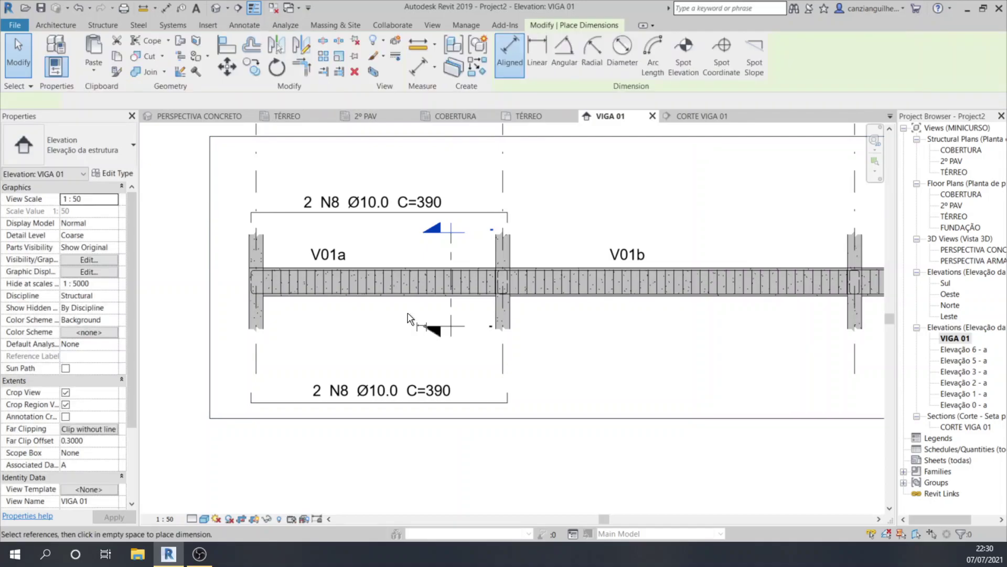
pyautogui.scroll(2, 257, 324)
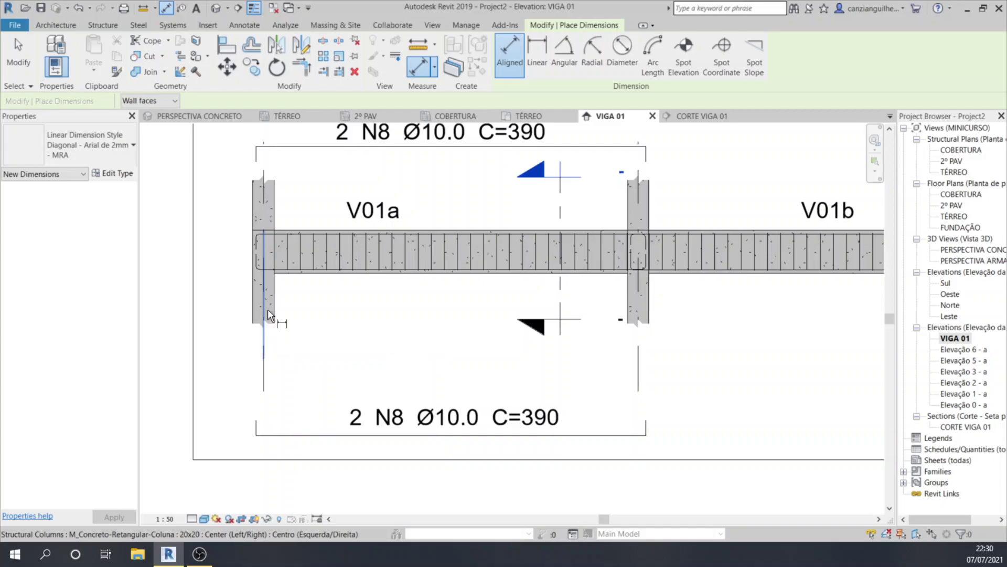
pyautogui.click(268, 310)
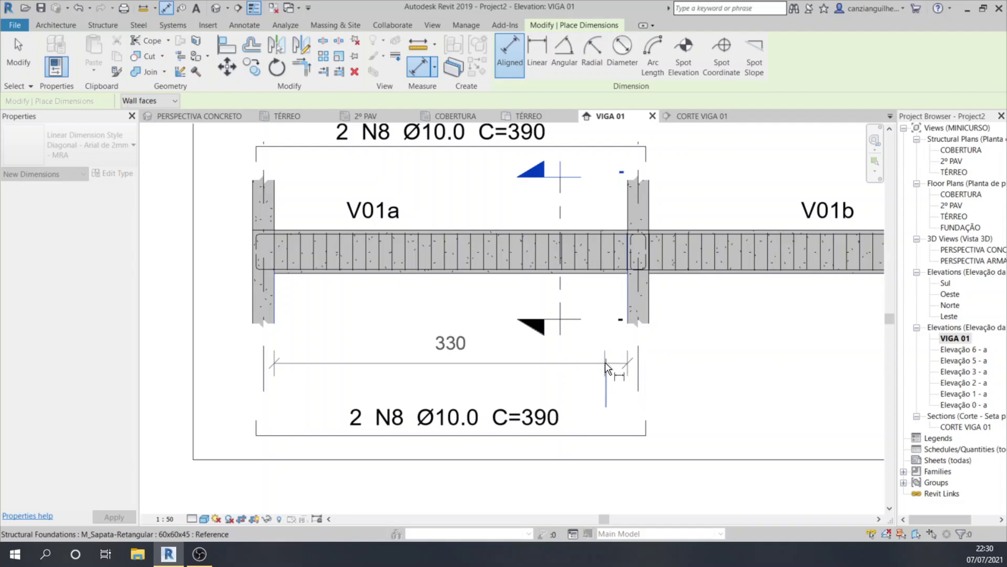
pyautogui.click(606, 367)
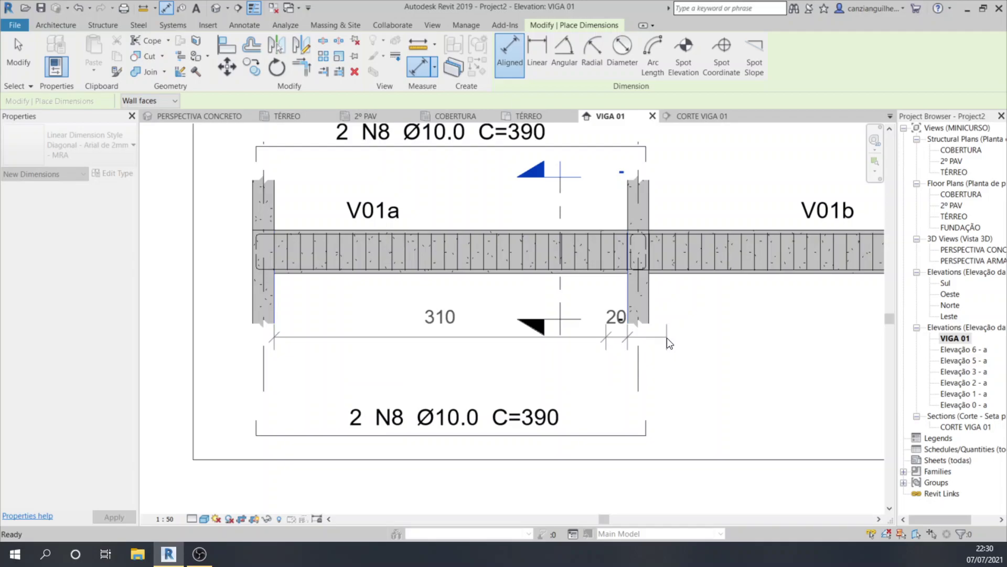
pyautogui.press('Escape')
pyautogui.click(275, 306)
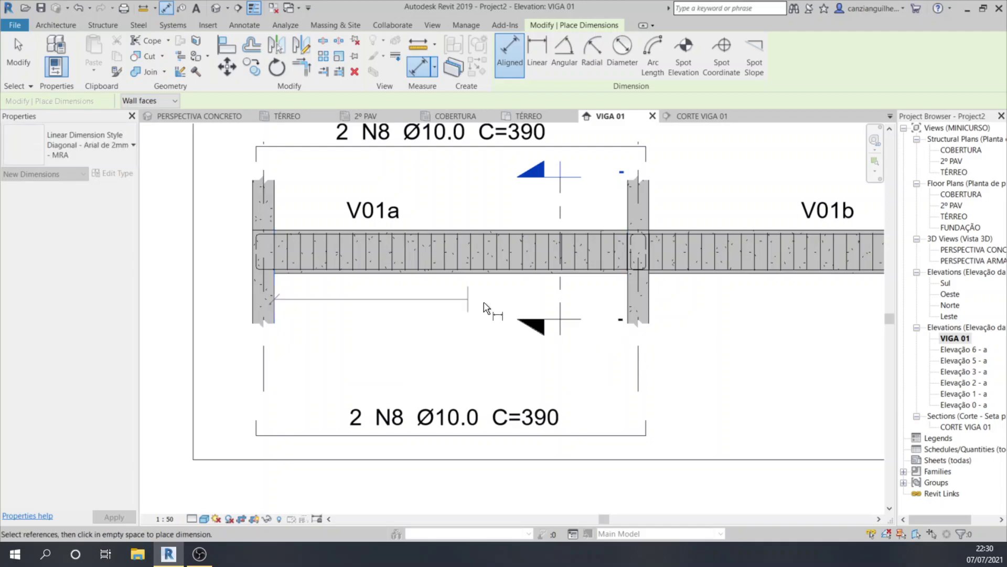
pyautogui.click(629, 315)
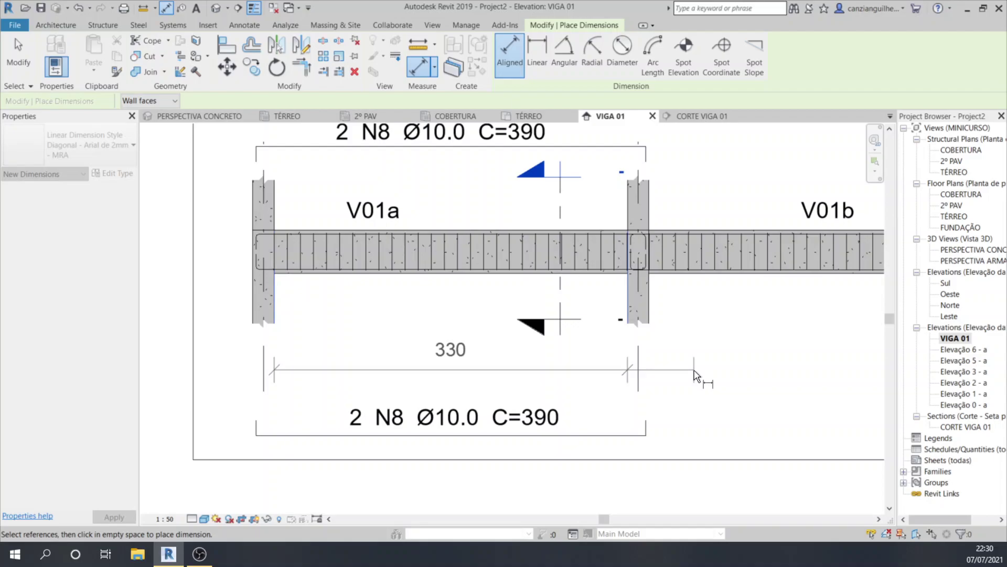
pyautogui.click(694, 374)
# Add aligned dimensions for the clear spans of V01b and V01c between their column faces, below the beam.
pyautogui.scroll(-1, 492, 303)
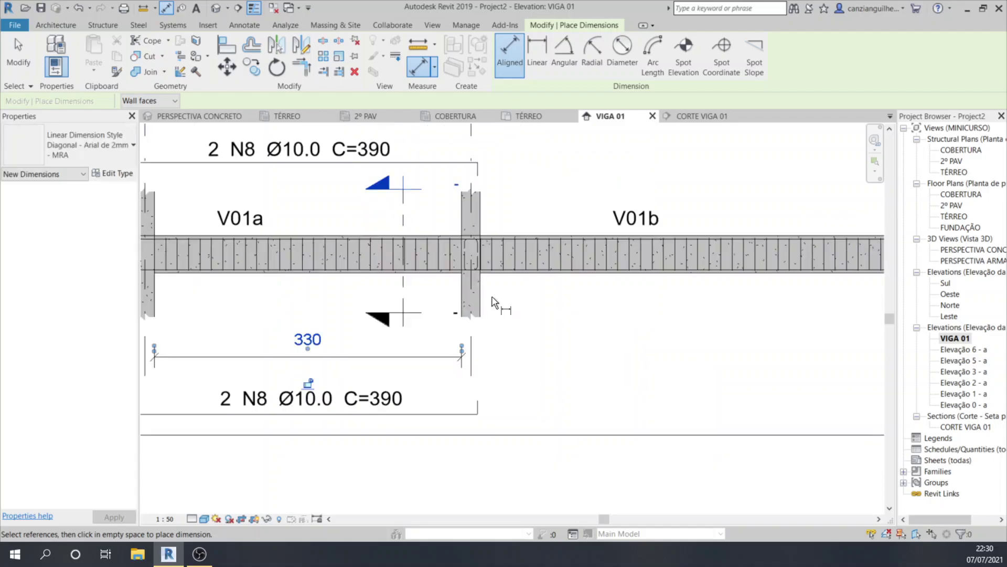
pyautogui.click(485, 305)
pyautogui.moveTo(578, 317); pyautogui.dragTo(388, 345, button='middle')
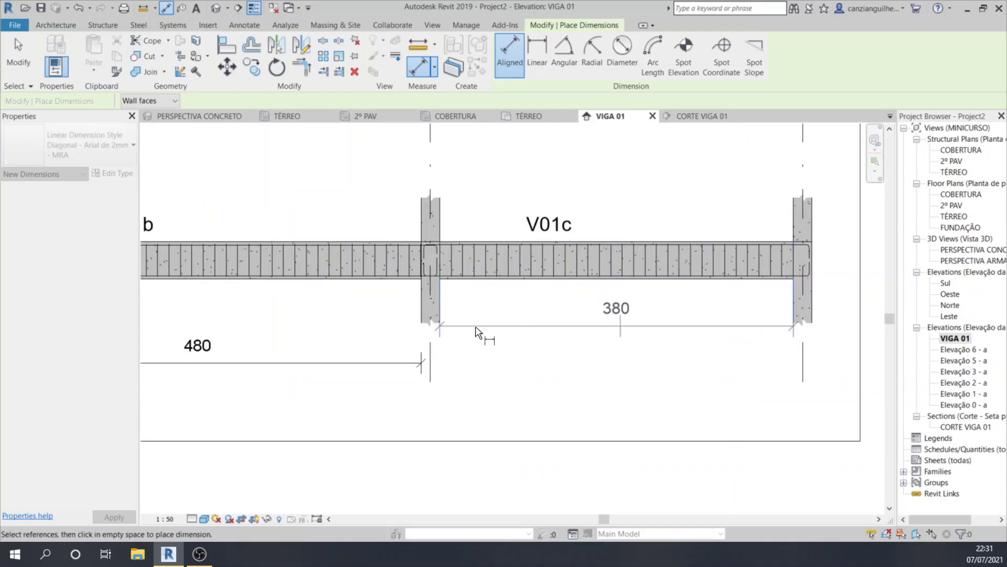
pyautogui.press('Escape')
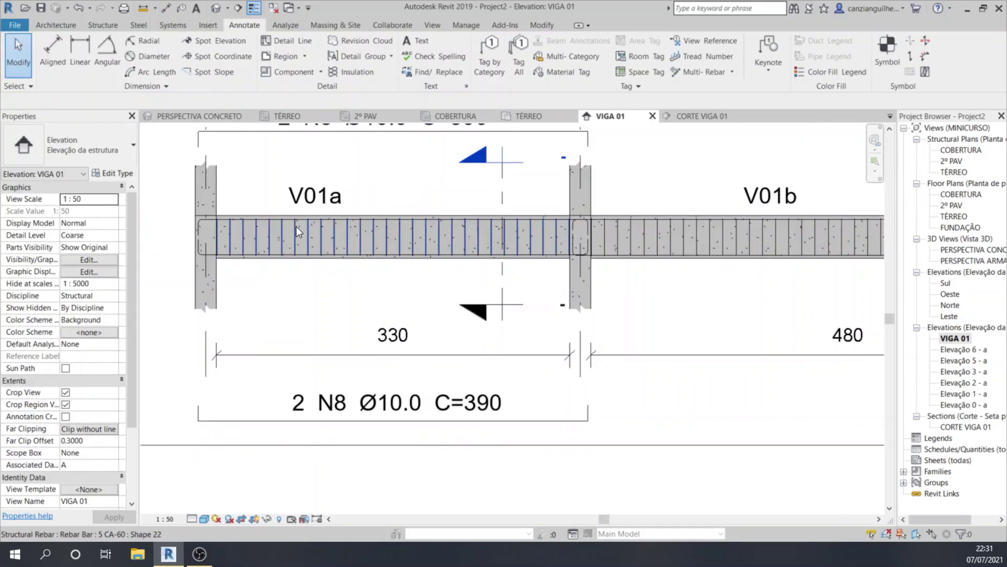
# Tag the V01a stirrups with "28 N9 Ø5.0 c/13 C=107" and place the tag just below the V01a span dimension.
pyautogui.click(296, 226)
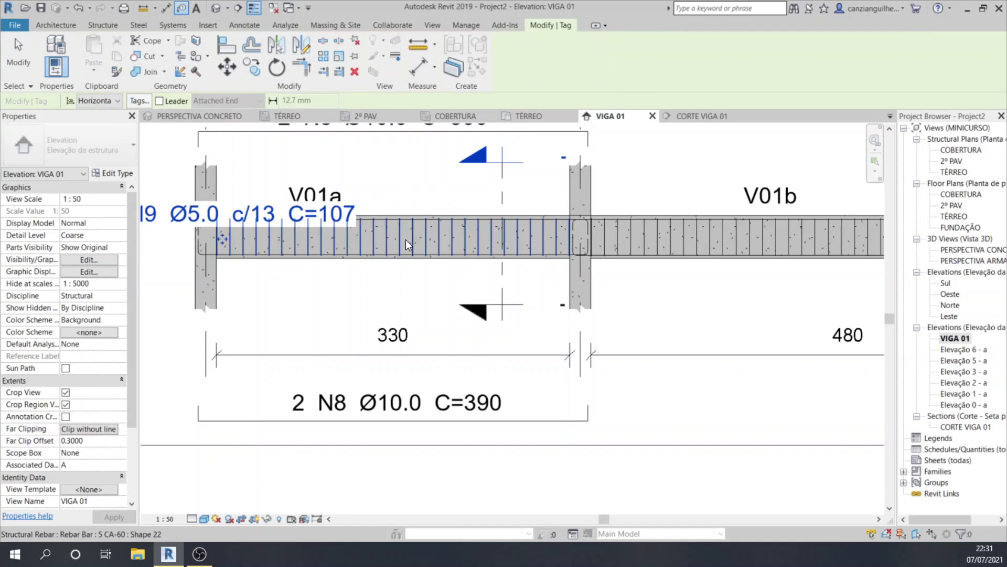
pyautogui.moveTo(223, 239); pyautogui.dragTo(397, 391)
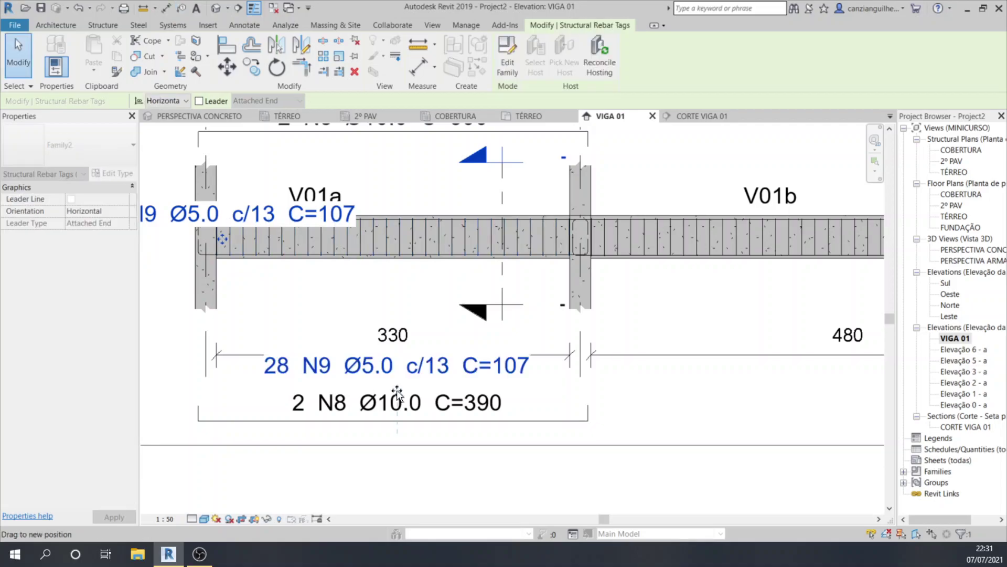
pyautogui.moveTo(397, 394); pyautogui.dragTo(397, 394)
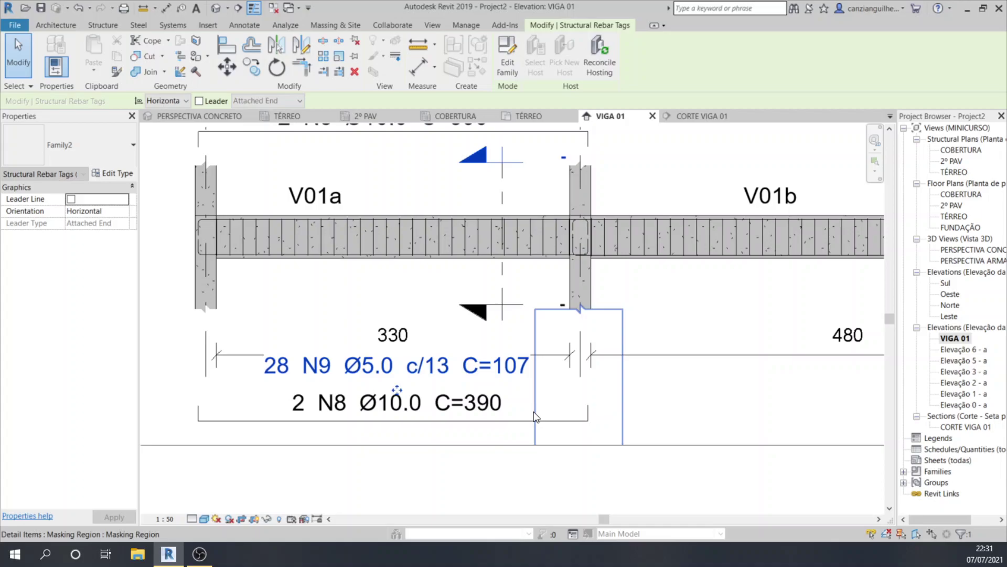
pyautogui.press('Down')
# Move the lower "2 N8 Ø10.0 C=390" tag and its bracket slightly down, clear of the stirrup tag.
pyautogui.click(457, 407)
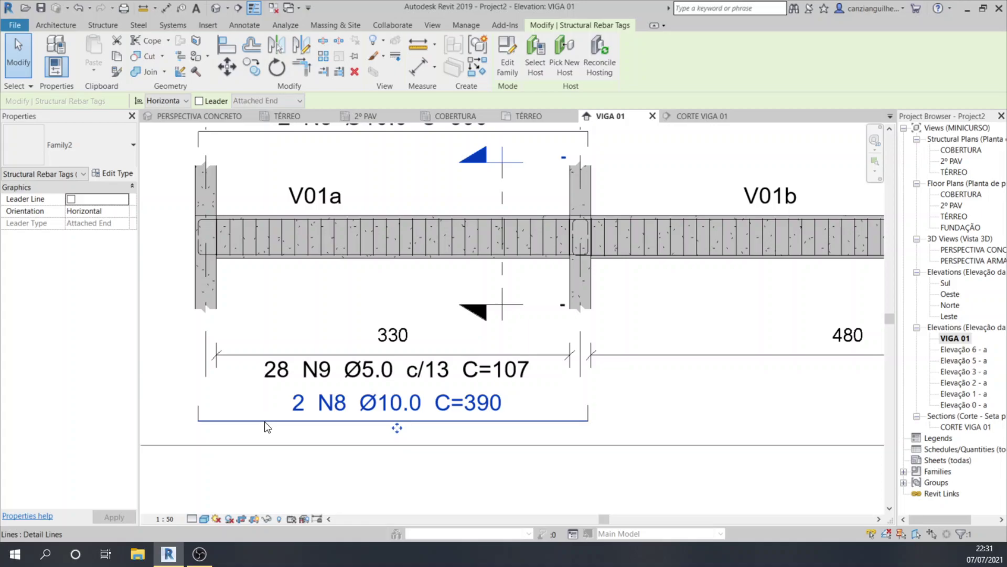
pyautogui.press('Escape')
pyautogui.scroll(-2, 310, 370)
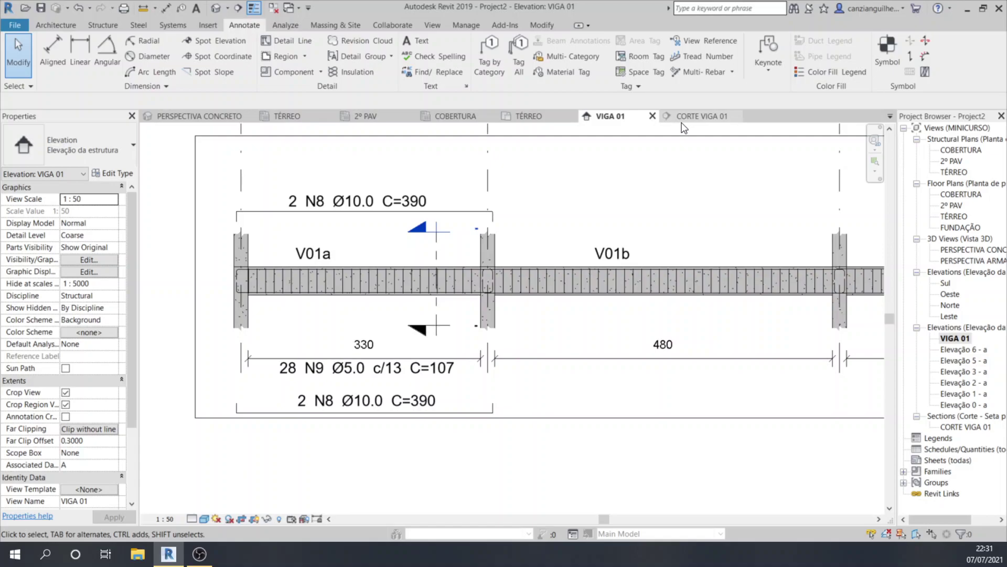
# Tag columns P01, P02 and P03 with M_Identificador de coluna estrutural-45, placing each tag beside its column below the beam.
pyautogui.click(598, 118)
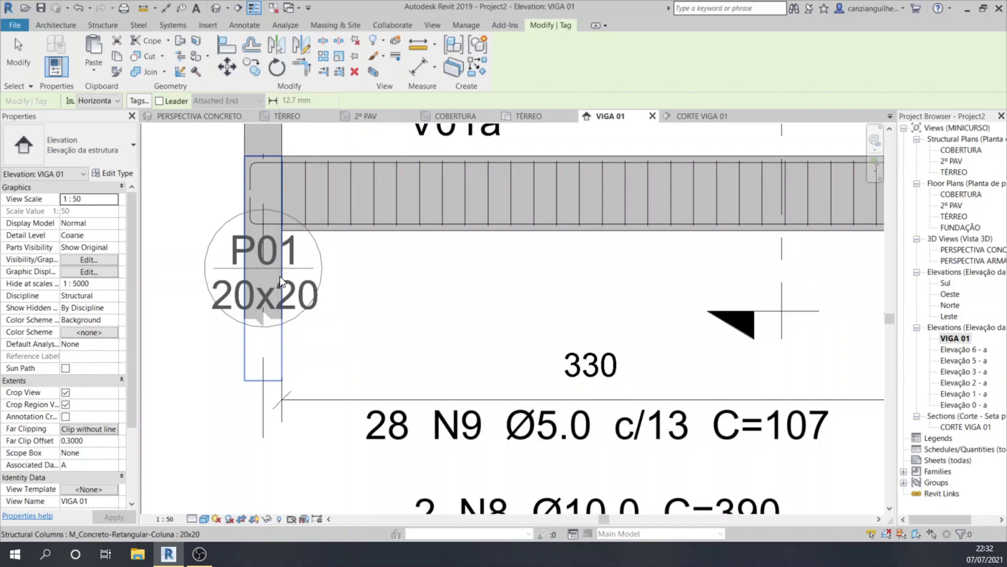
pyautogui.click(279, 276)
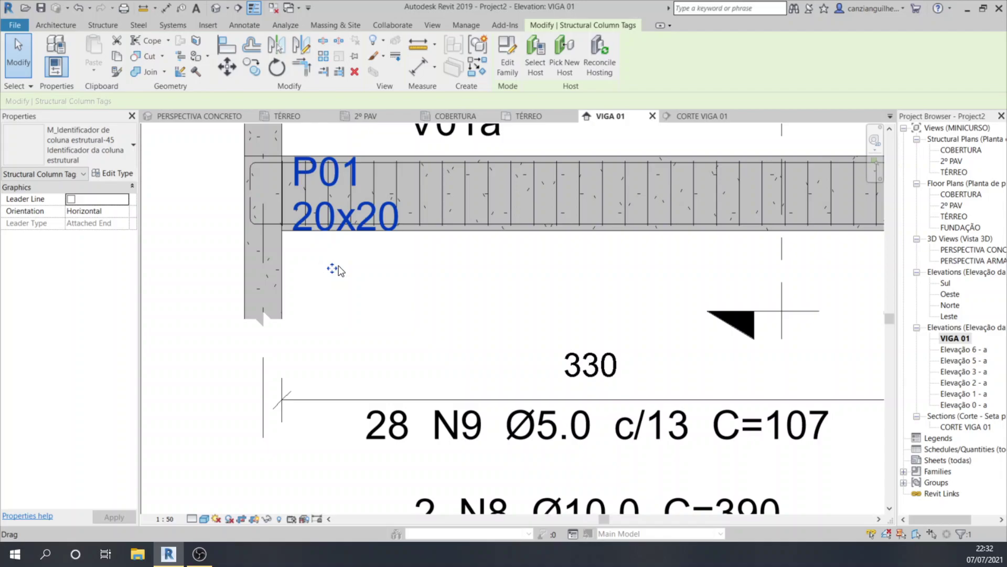
pyautogui.moveTo(335, 271); pyautogui.dragTo(324, 269)
pyautogui.press('Escape')
pyautogui.click(324, 269)
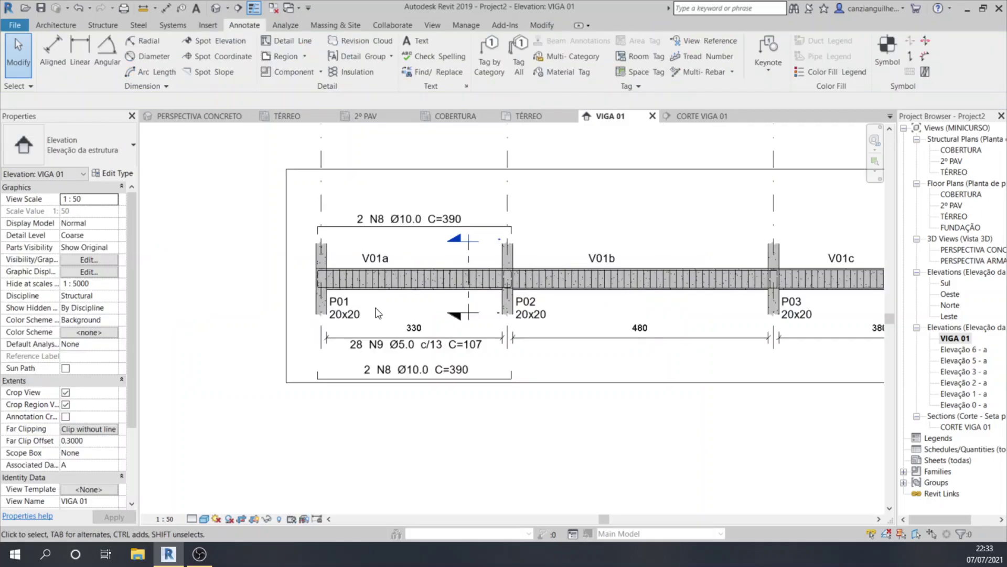
pyautogui.moveTo(375, 314); pyautogui.dragTo(327, 317, button='middle')
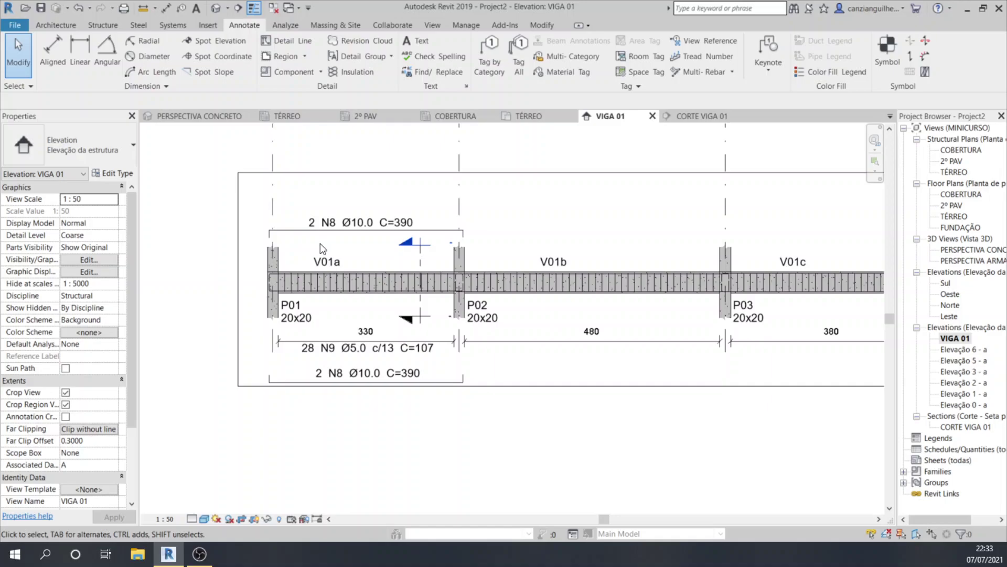
pyautogui.moveTo(320, 243); pyautogui.dragTo(301, 303, button='middle')
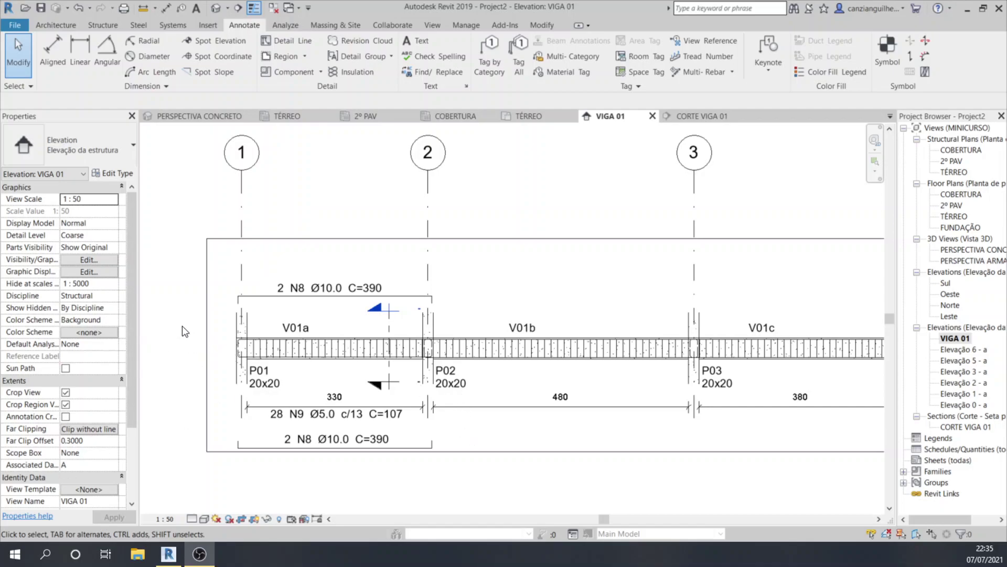
pyautogui.moveTo(235, 367); pyautogui.dragTo(261, 300, button='middle')
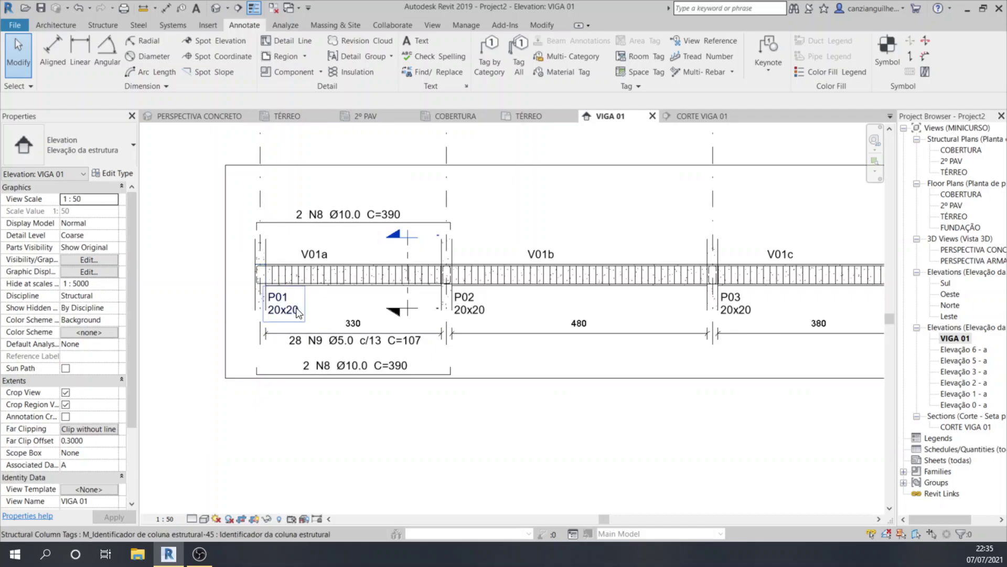
pyautogui.scroll(3, 273, 282)
pyautogui.scroll(2, 286, 283)
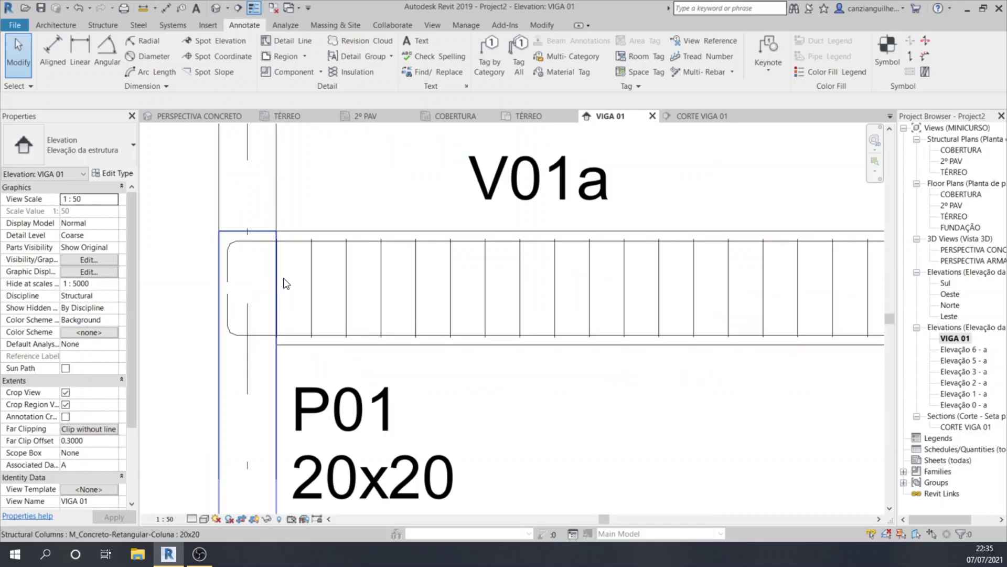
pyautogui.scroll(-2, 261, 304)
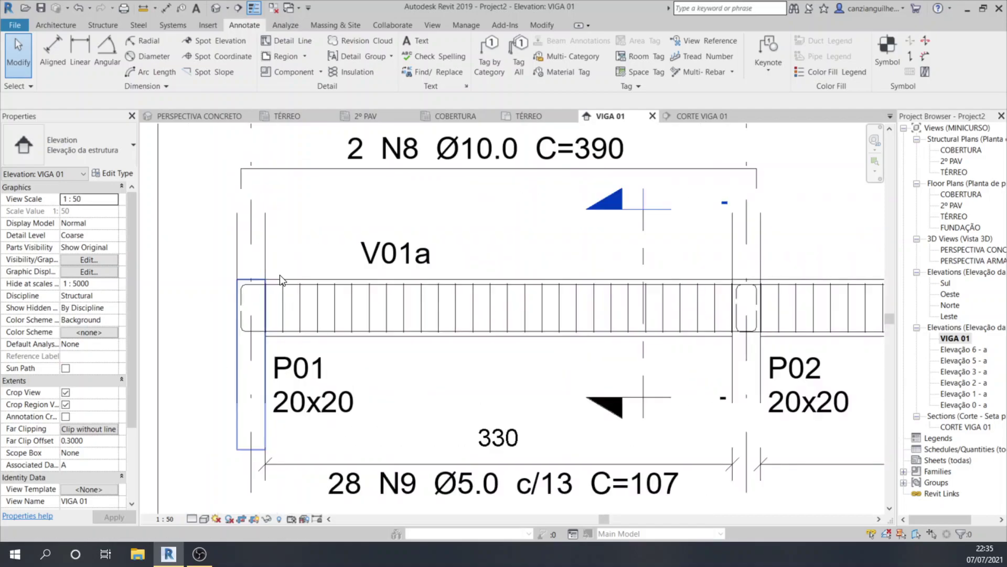
# Inspect the type properties of the 20x40 beam along the upper edge of the COBERTURA structural plan.
pyautogui.click(521, 117)
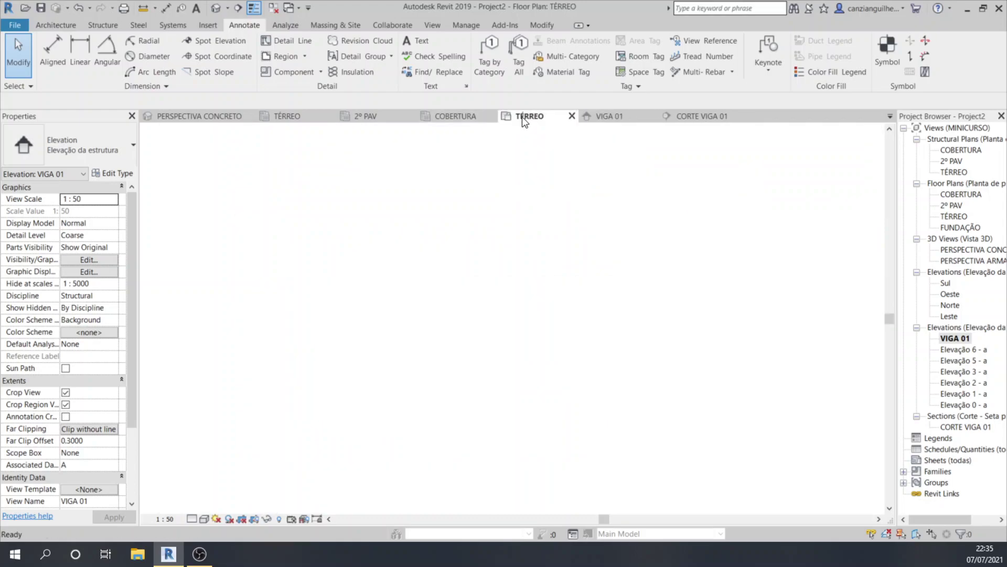
pyautogui.scroll(3, 315, 177)
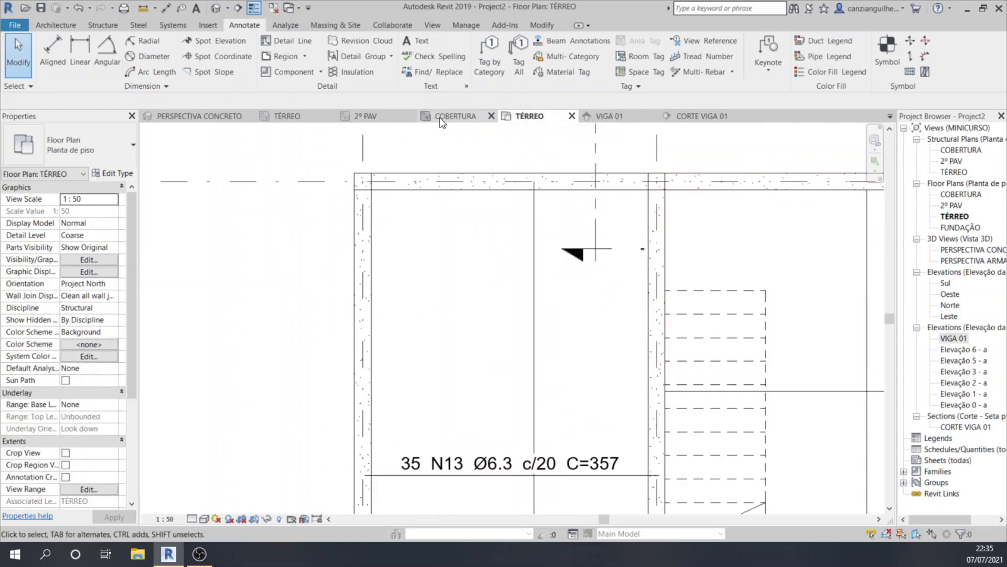
pyautogui.click(440, 116)
pyautogui.scroll(3, 299, 282)
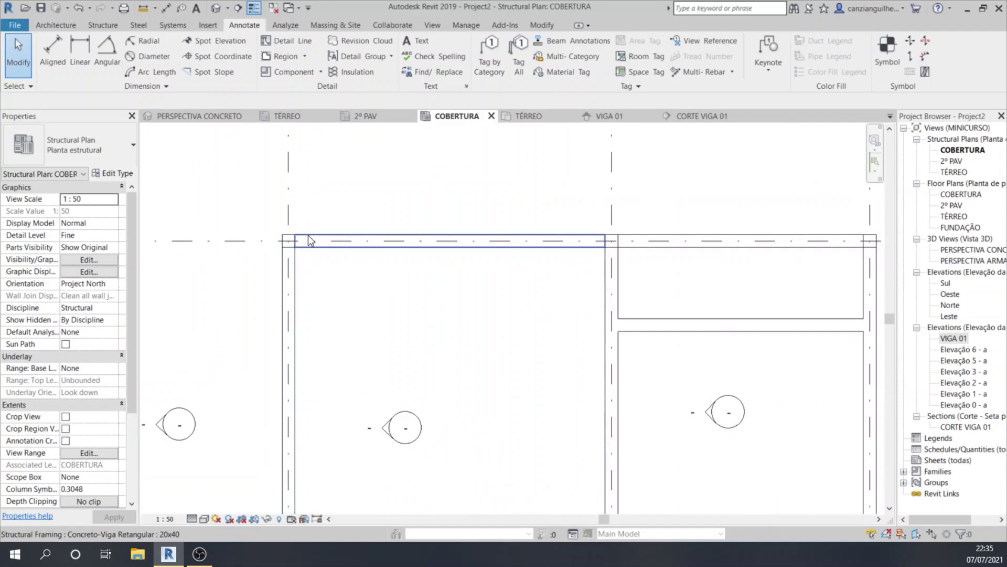
pyautogui.click(312, 235)
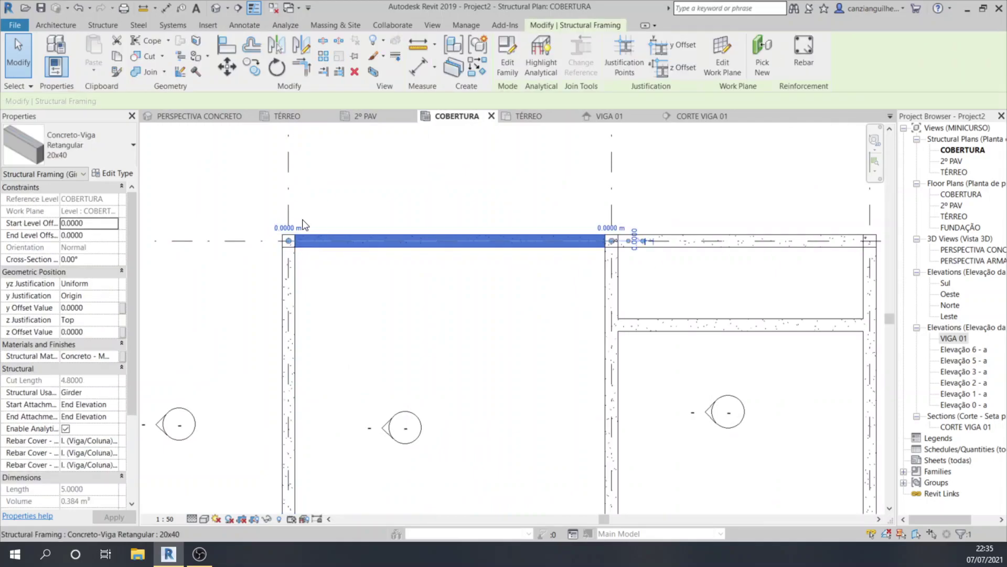
pyautogui.click(115, 174)
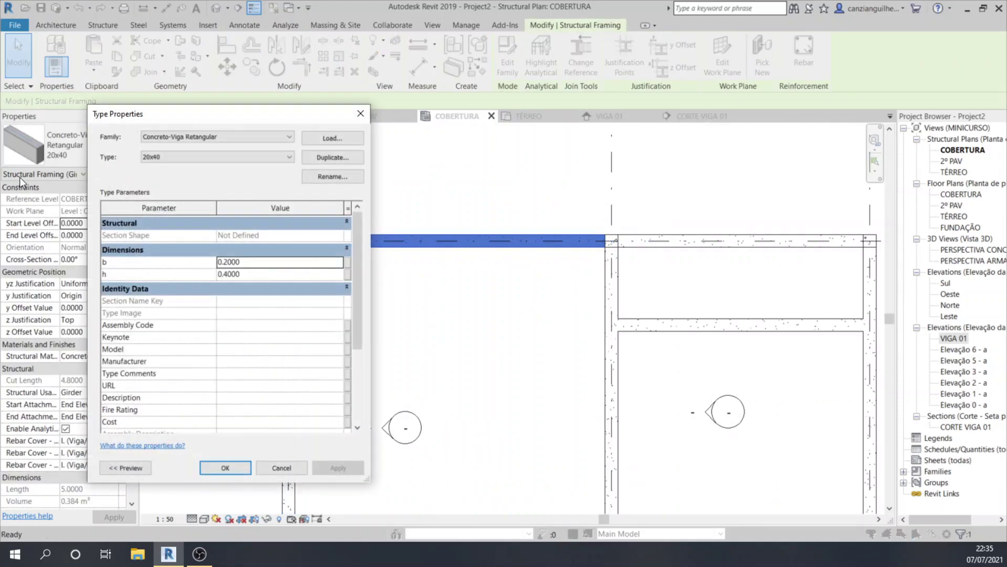
pyautogui.scroll(-3, 273, 346)
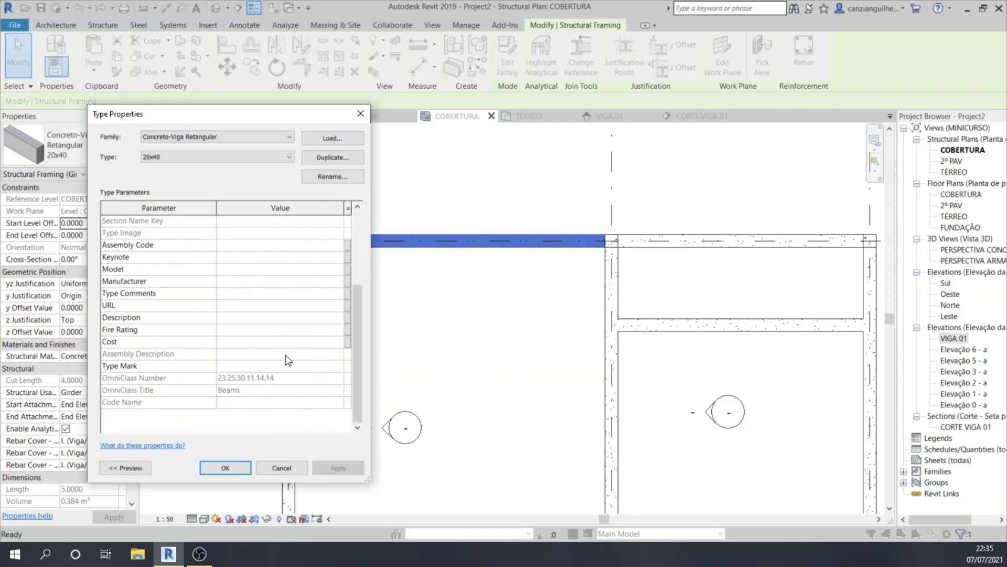
pyautogui.click(280, 465)
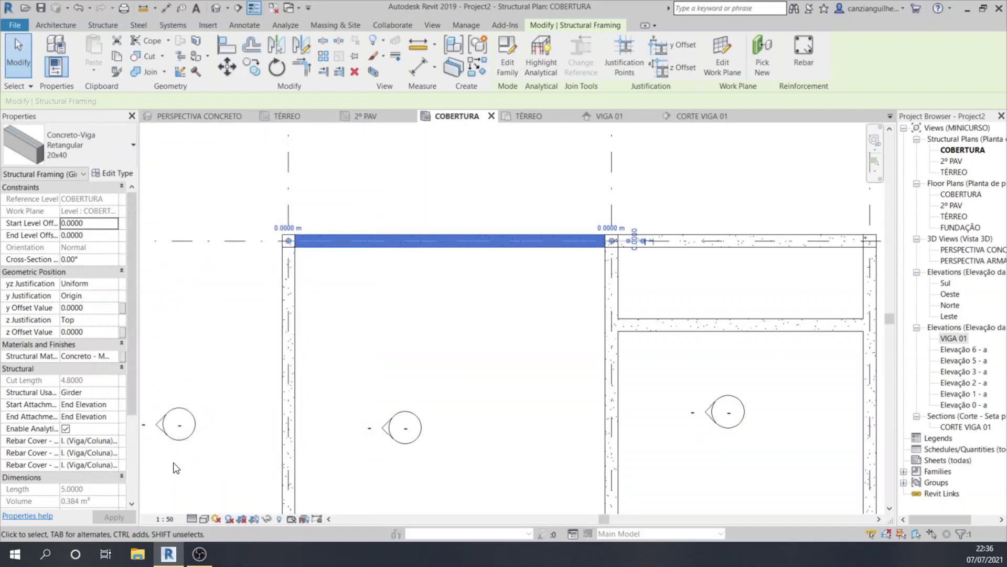
# Set the surface foreground pattern of the beam's material, Concreto - Moldado in loco - Cinza, to <Solid fill>.
pyautogui.click(81, 356)
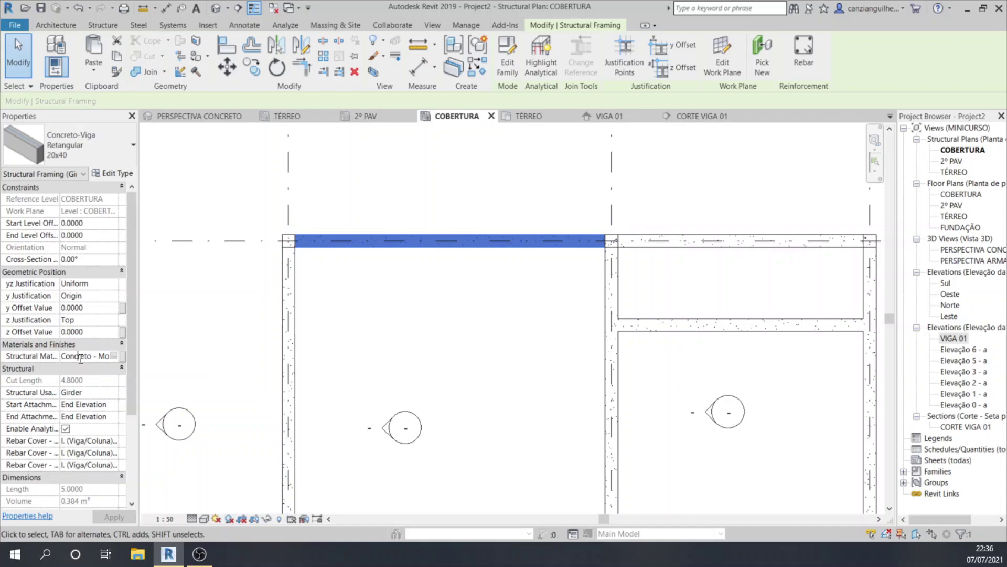
pyautogui.click(113, 356)
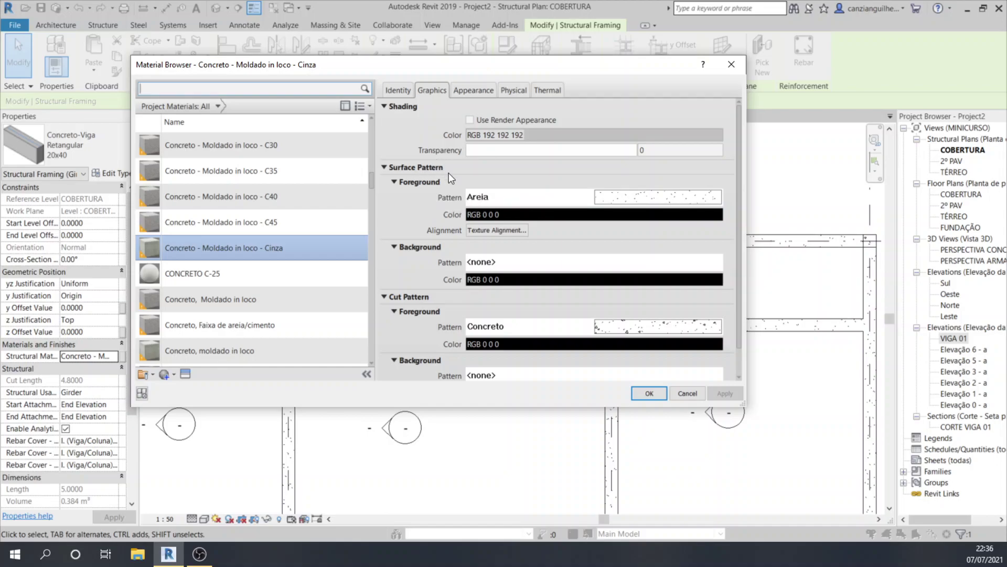
pyautogui.click(601, 216)
pyautogui.click(542, 342)
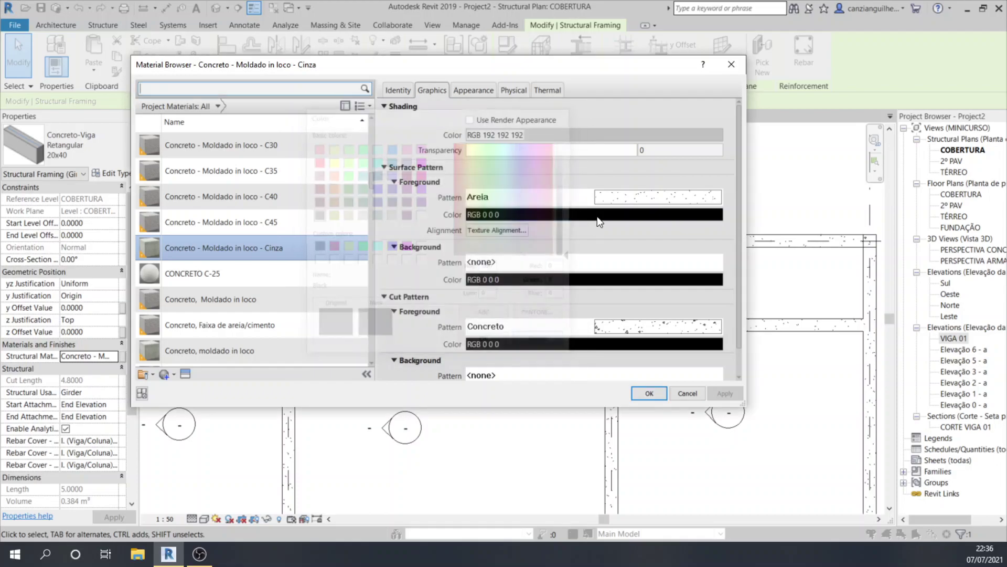
pyautogui.click(592, 196)
pyautogui.click(389, 212)
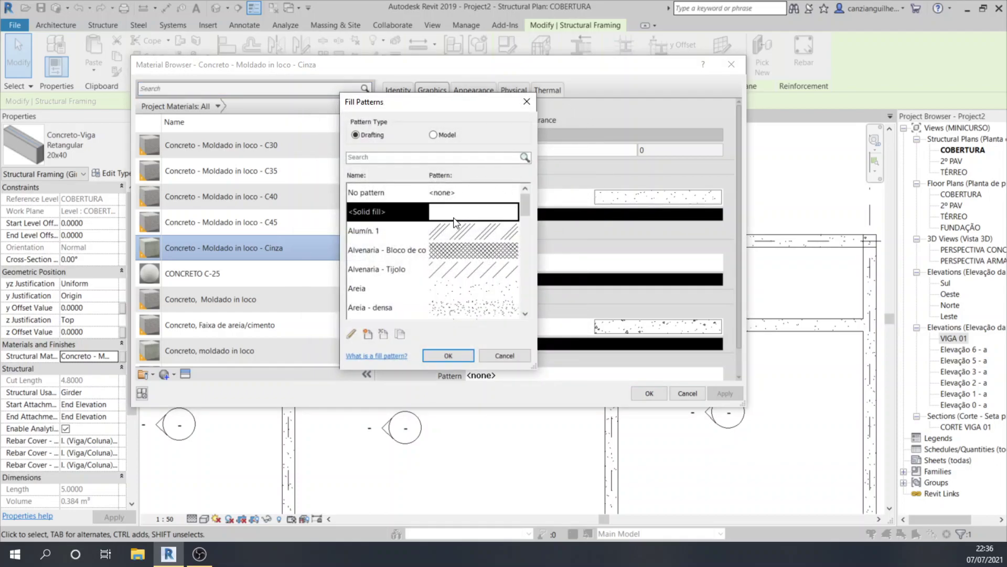
pyautogui.click(443, 357)
# Set the material's surface foreground pattern color to white (RGB 255 255 255) and apply the change.
pyautogui.click(504, 215)
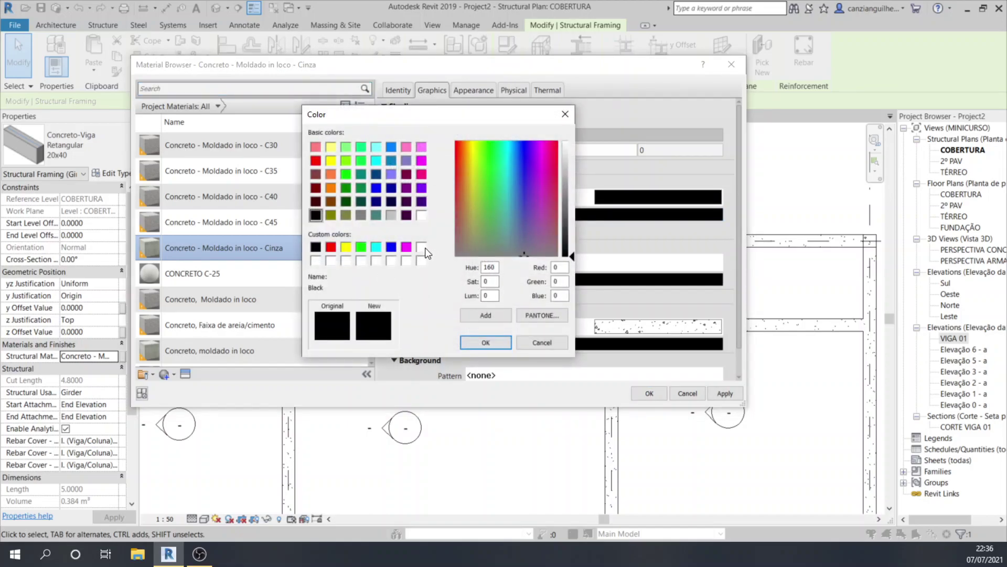
pyautogui.click(425, 249)
pyautogui.click(481, 342)
pyautogui.click(727, 393)
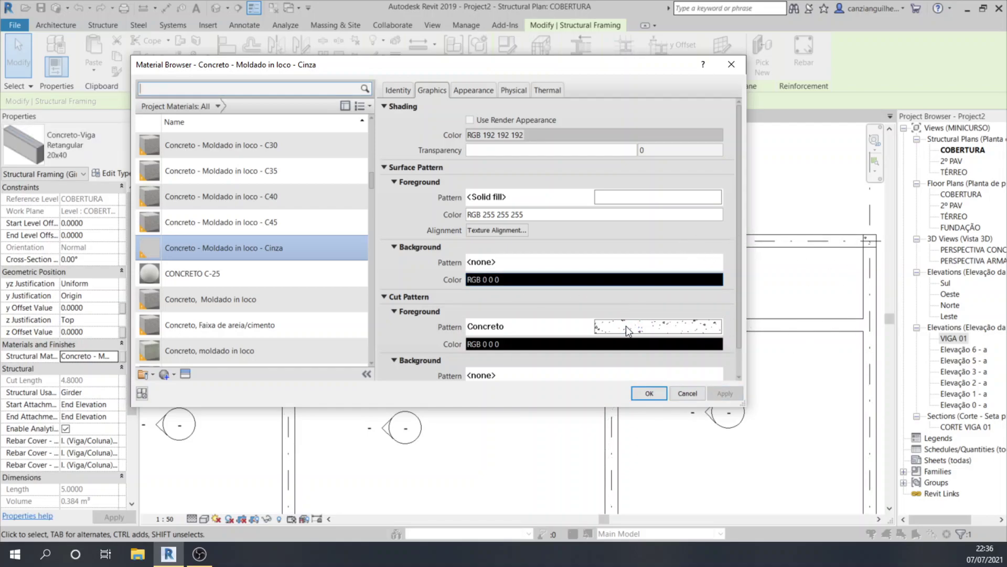
# Set the cut foreground pattern of Concreto - Moldado in loco - Cinza to <Solid fill>.
pyautogui.scroll(-2, 625, 325)
pyautogui.click(597, 297)
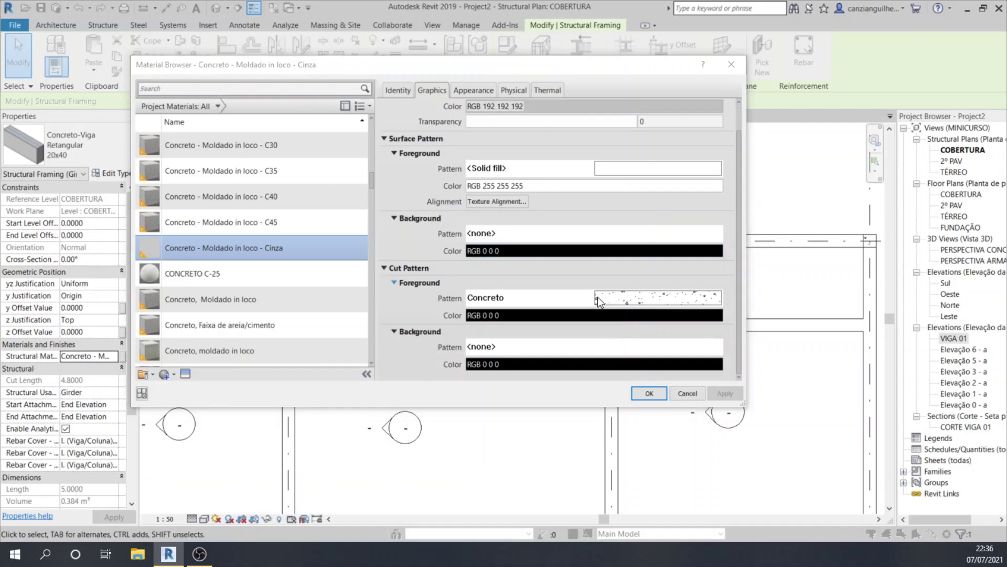
pyautogui.scroll(3, 474, 252)
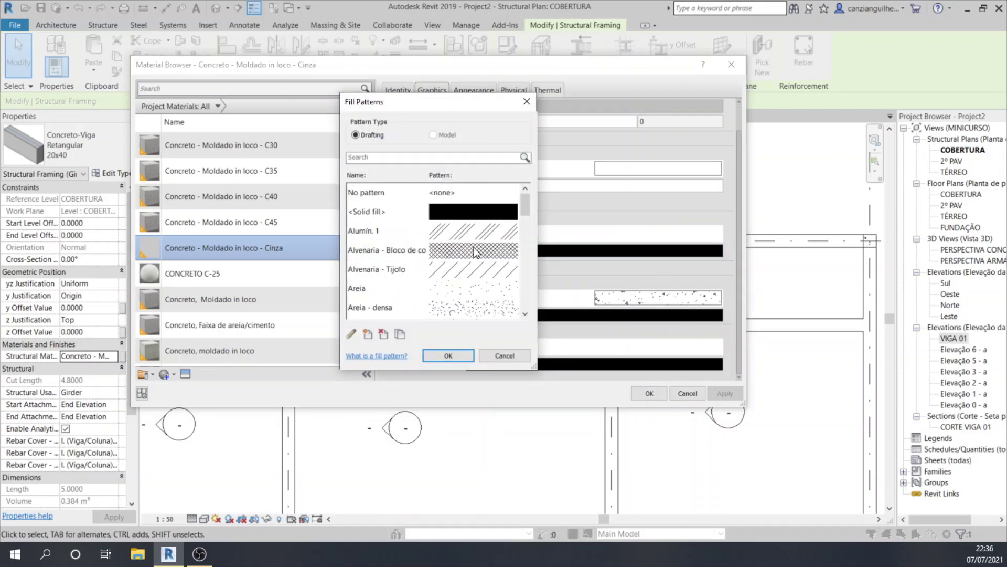
pyautogui.click(479, 214)
pyautogui.click(457, 355)
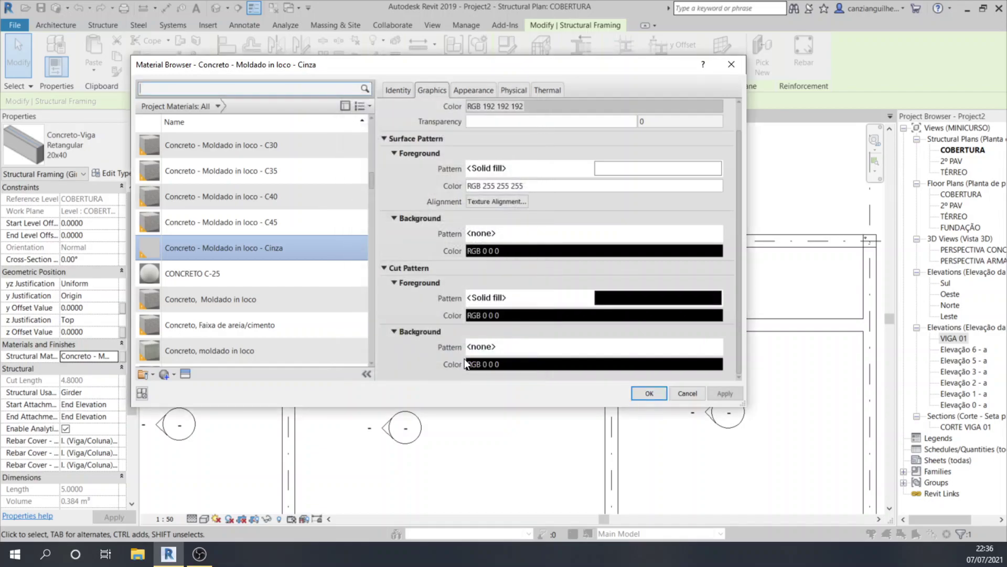
# Set the material's cut foreground pattern color to white (RGB 255 255 255) and save the material.
pyautogui.click(531, 315)
pyautogui.click(421, 217)
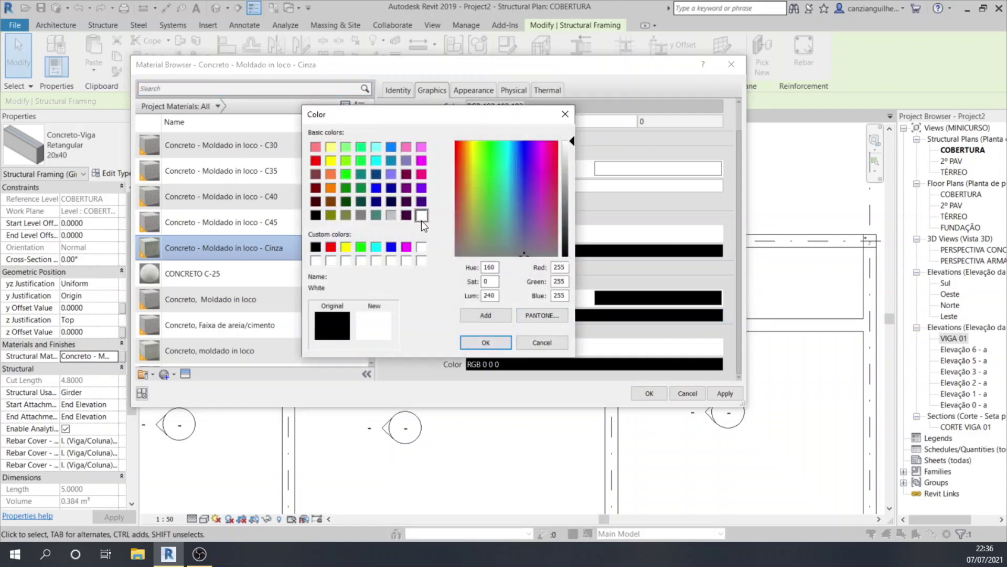
pyautogui.click(486, 342)
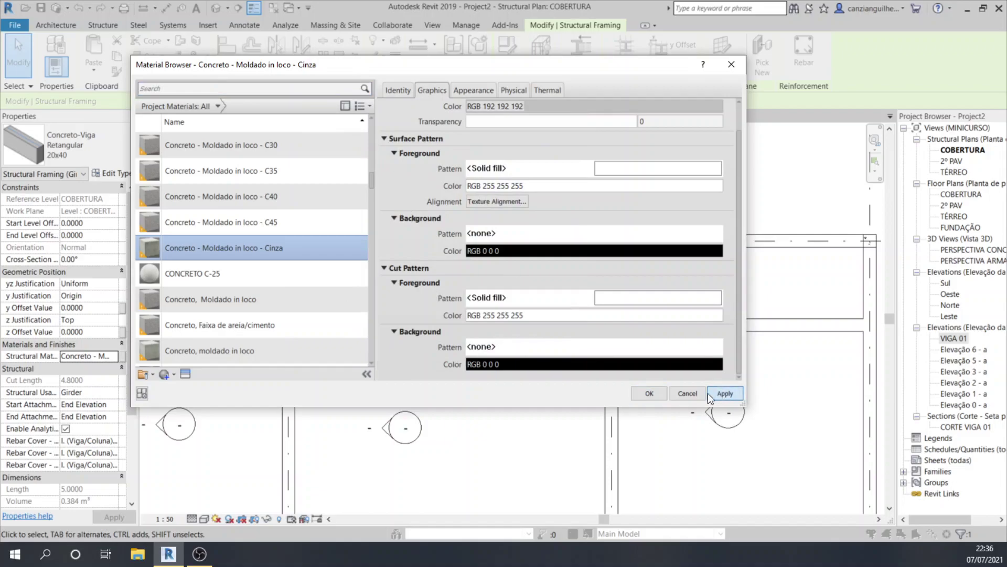
pyautogui.click(648, 394)
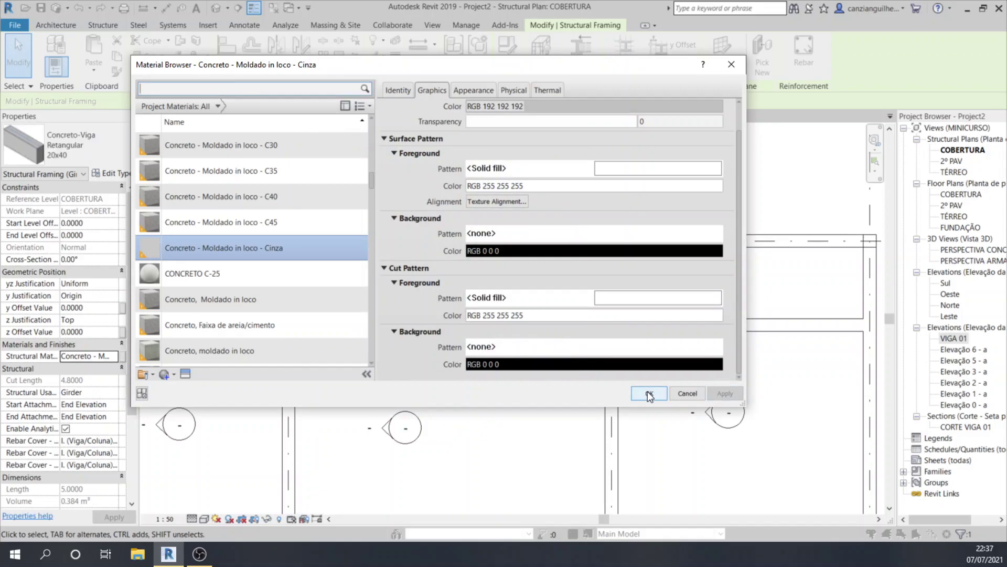
pyautogui.click(649, 393)
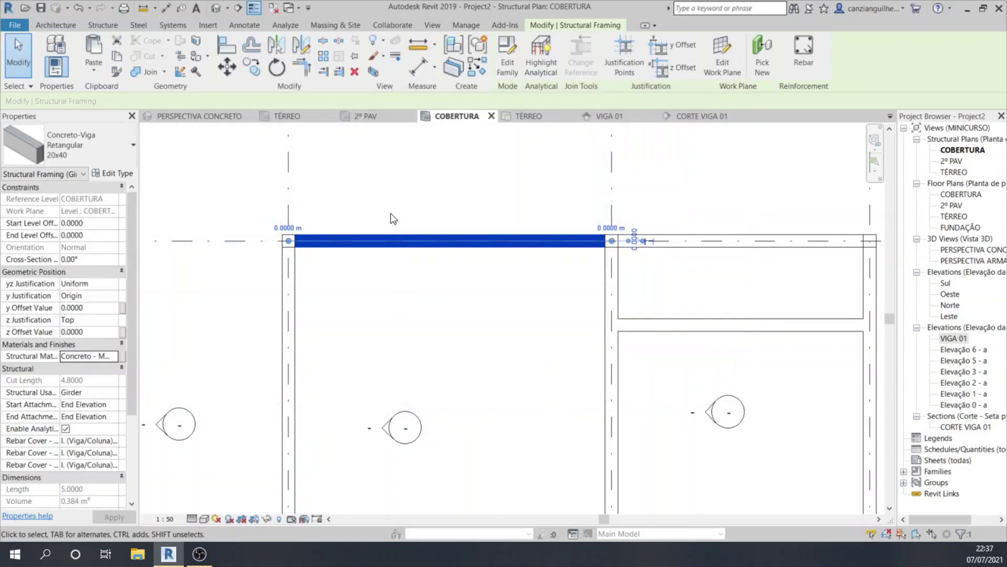
pyautogui.click(389, 197)
# Review the CORTE VIGA 01 section and inspect the type properties of floor L02 in the TÉRREO structural plan.
pyautogui.click(715, 116)
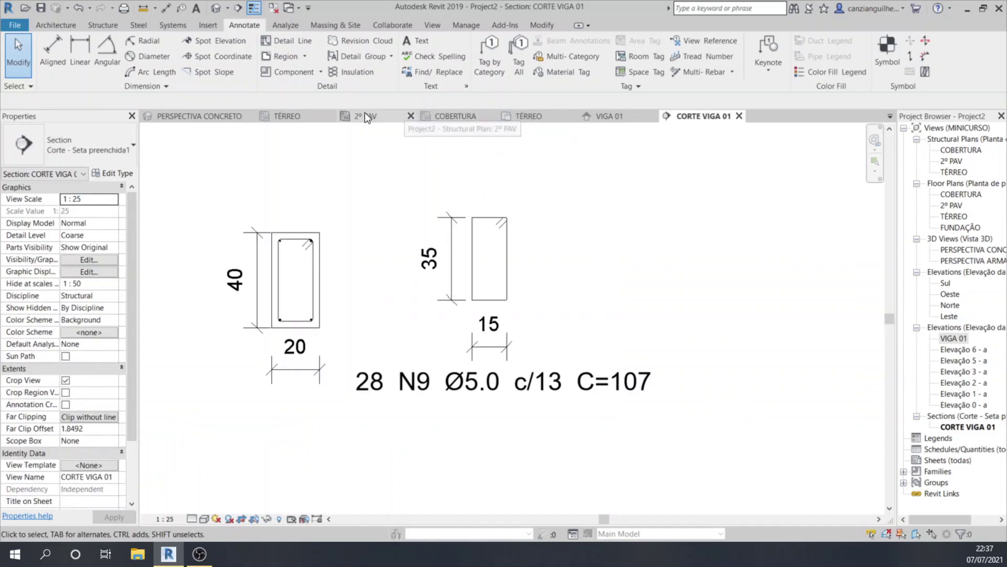
pyautogui.click(296, 114)
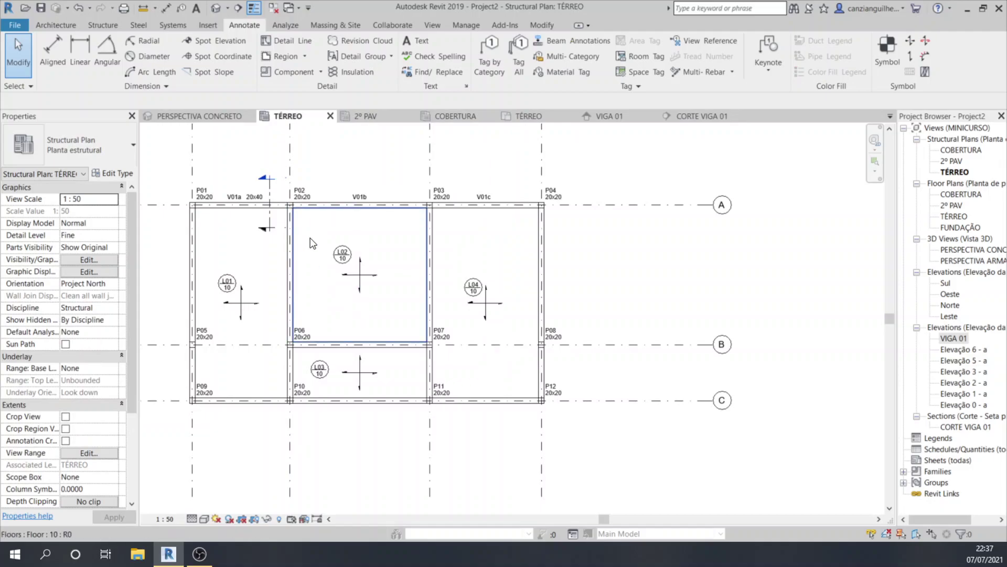
pyautogui.click(312, 243)
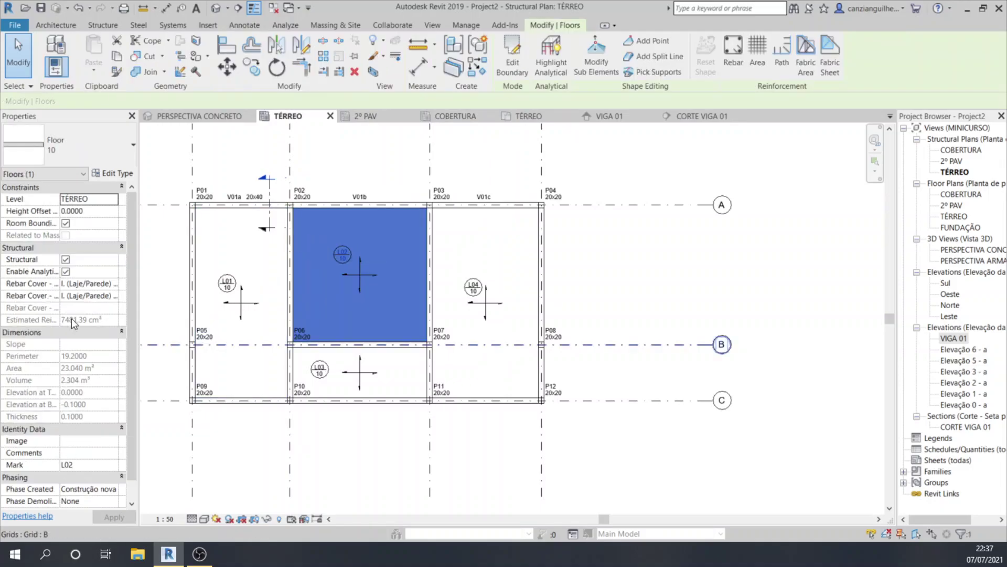
pyautogui.click(111, 173)
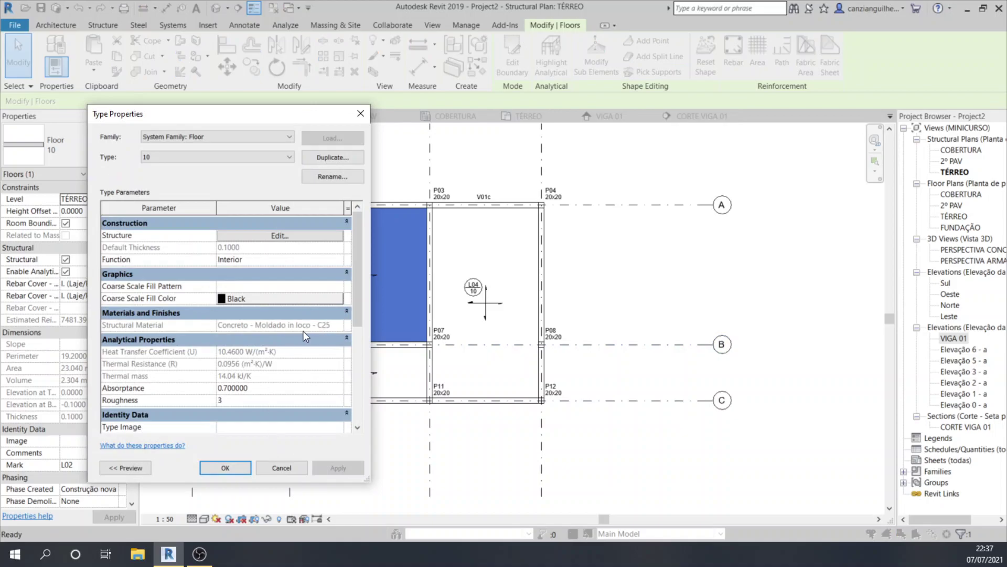
pyautogui.click(280, 468)
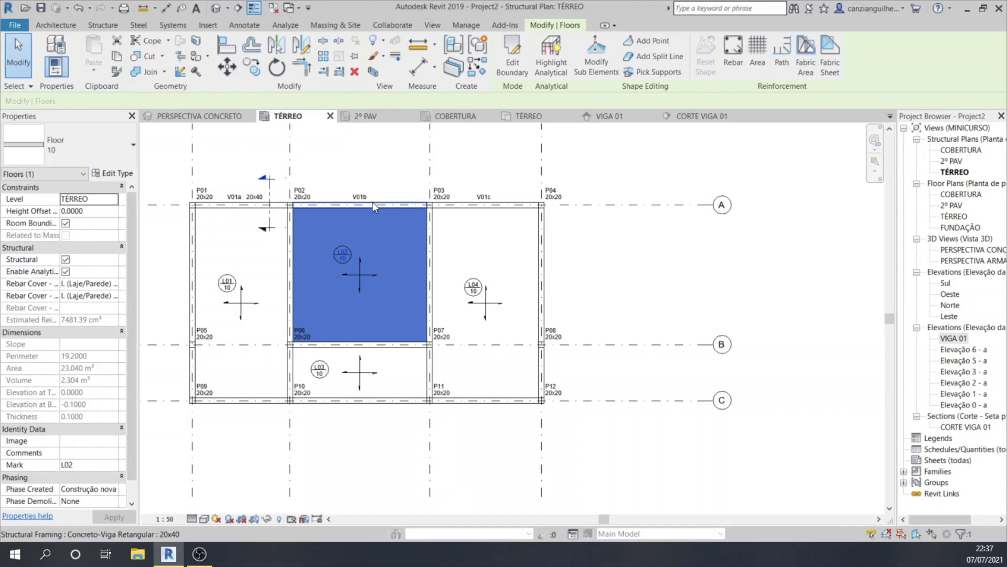
# Inspect the properties of beam V01b and the structural material graphics of column P01 in the TÉRREO plan.
pyautogui.click(373, 204)
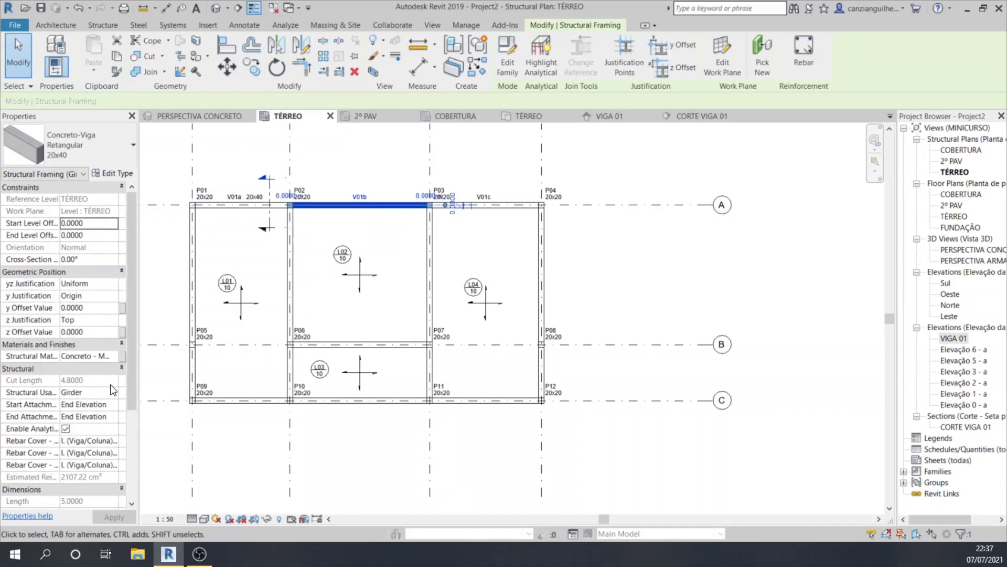
pyautogui.click(369, 135)
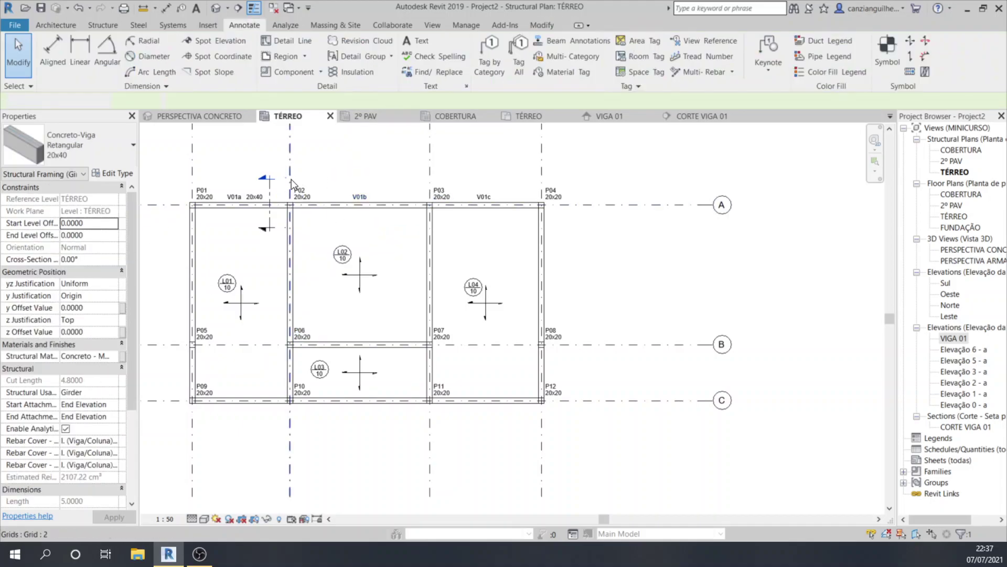
pyautogui.click(190, 203)
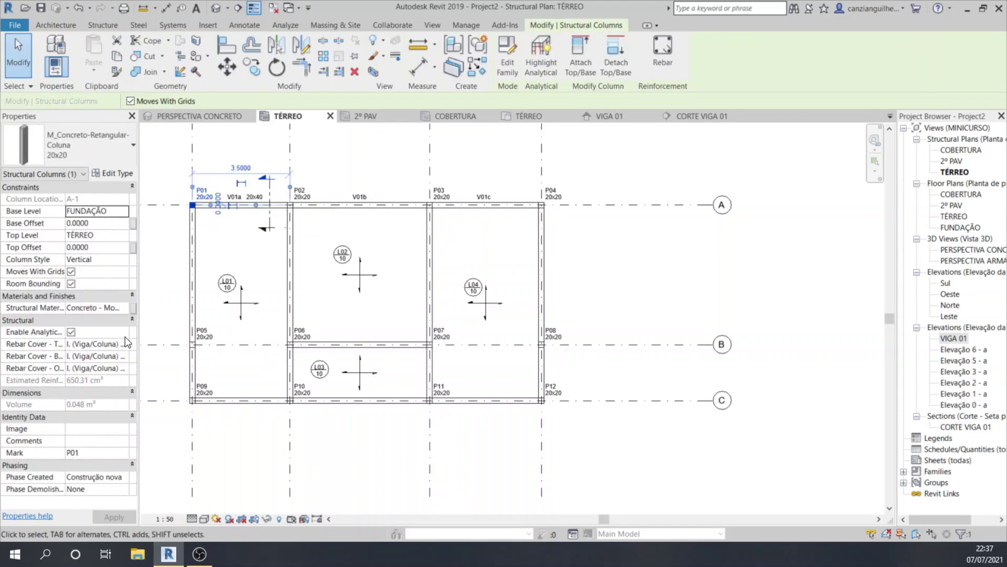
pyautogui.click(112, 306)
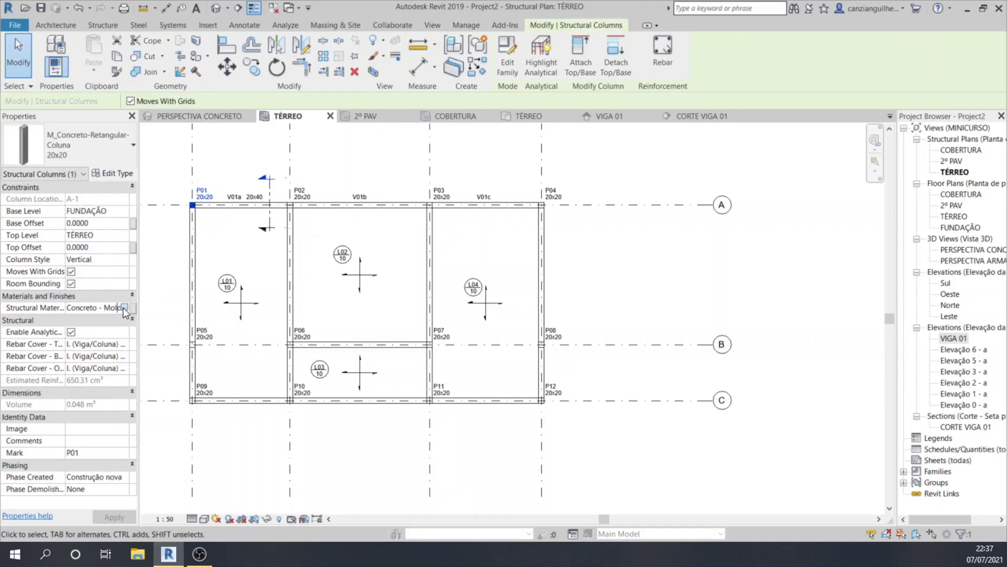
pyautogui.click(124, 307)
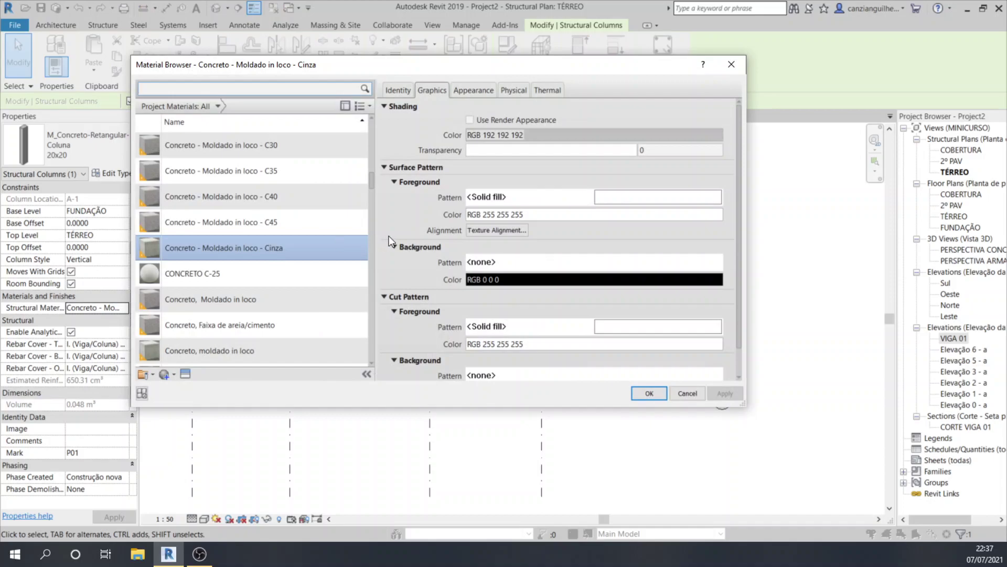
pyautogui.click(687, 393)
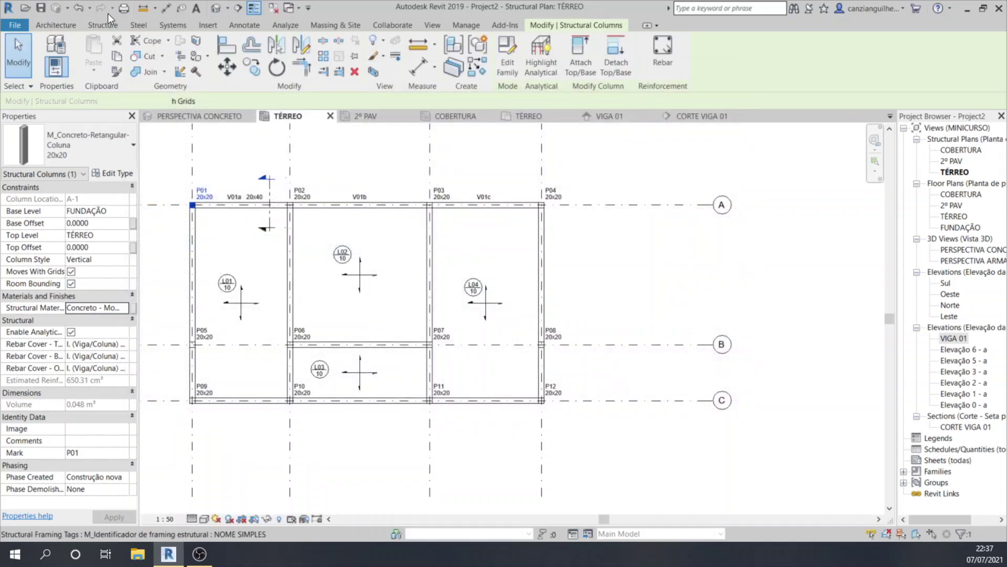
# Examine footing S05 and the shading of the ground-level beams and footings in the PERSPECTIVA CONCRETO 3D view.
pyautogui.click(220, 12)
pyautogui.press('Escape')
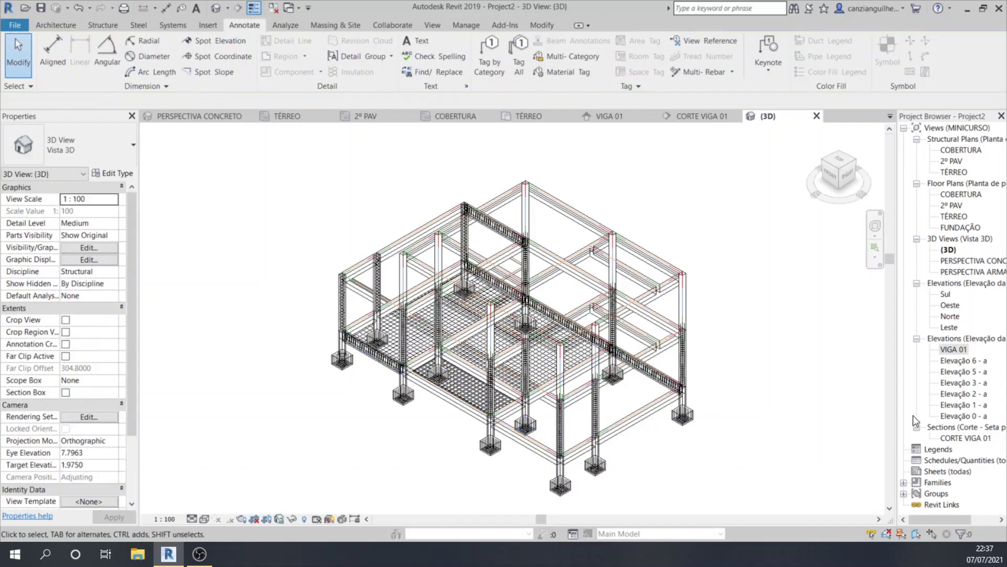
pyautogui.doubleClick(962, 265)
pyautogui.scroll(5, 459, 450)
pyautogui.click(460, 409)
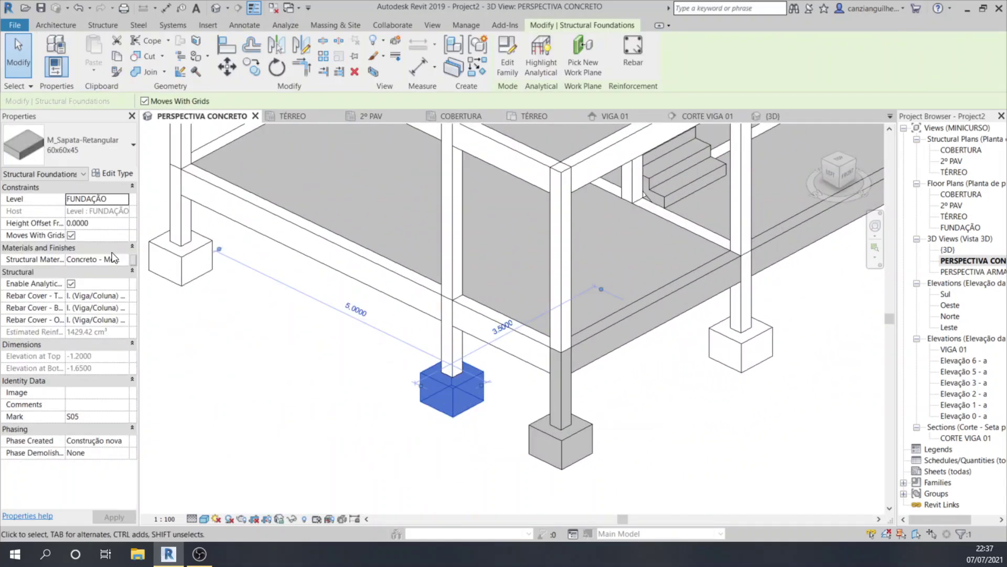
pyautogui.scroll(-4, 437, 405)
pyautogui.scroll(-1, 436, 405)
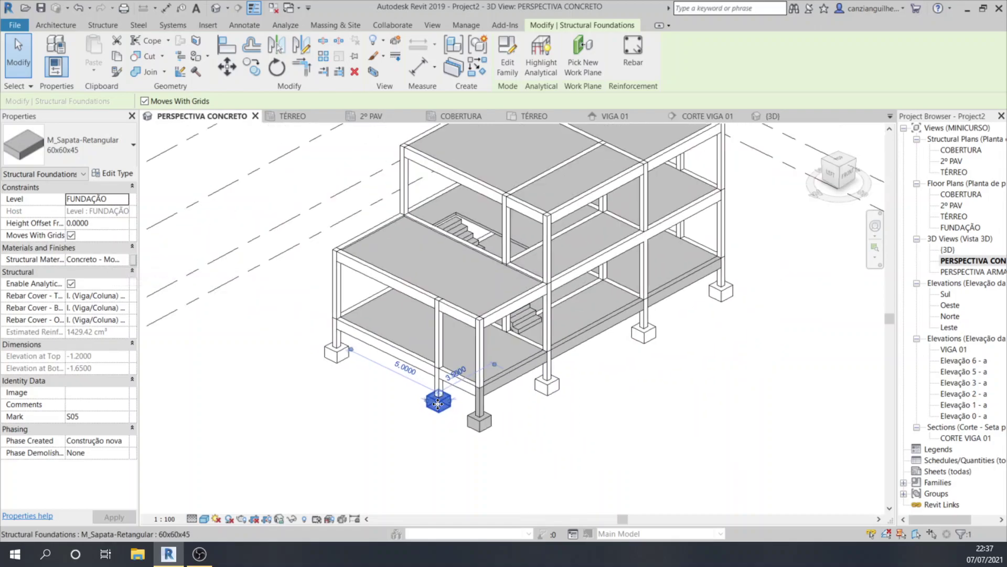
pyautogui.click(387, 417)
pyautogui.scroll(3, 516, 370)
pyautogui.moveTo(523, 384); pyautogui.dragTo(405, 410, button='middle')
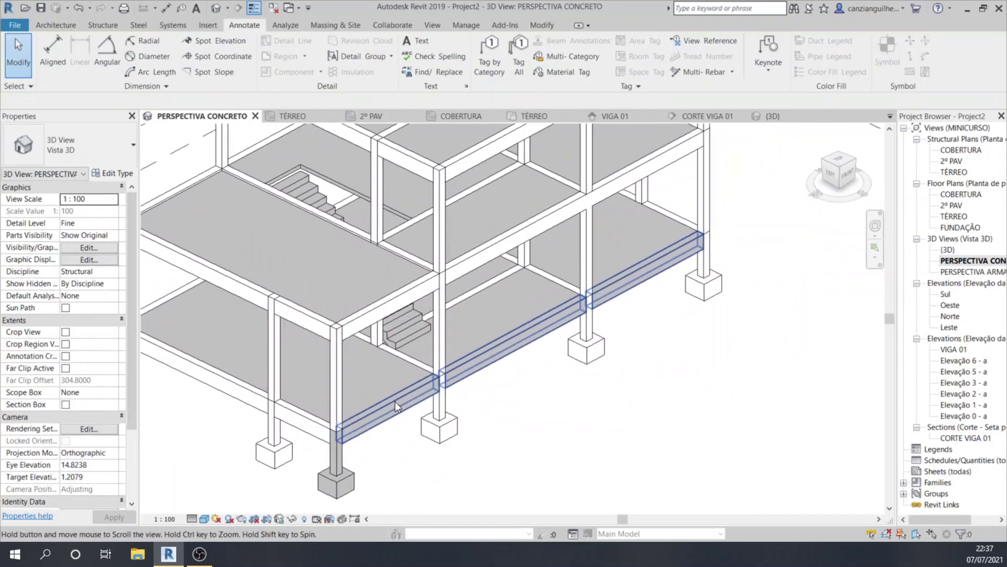
# Assign the Concreto - Moldado in loco - Cinza material to all 60x60x45 footings in the entire project.
pyautogui.scroll(-4, 405, 377)
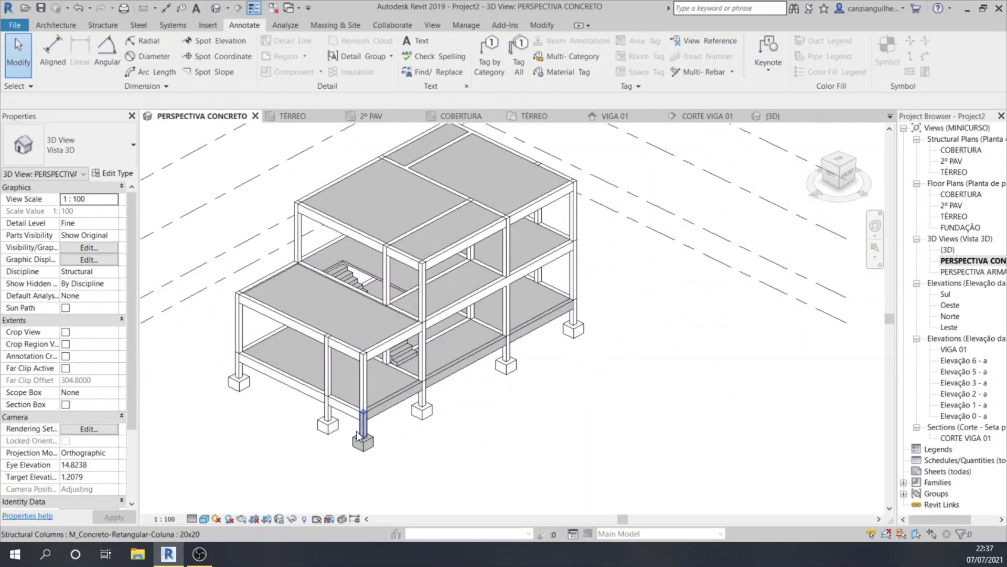
pyautogui.scroll(4, 360, 431)
pyautogui.click(333, 411)
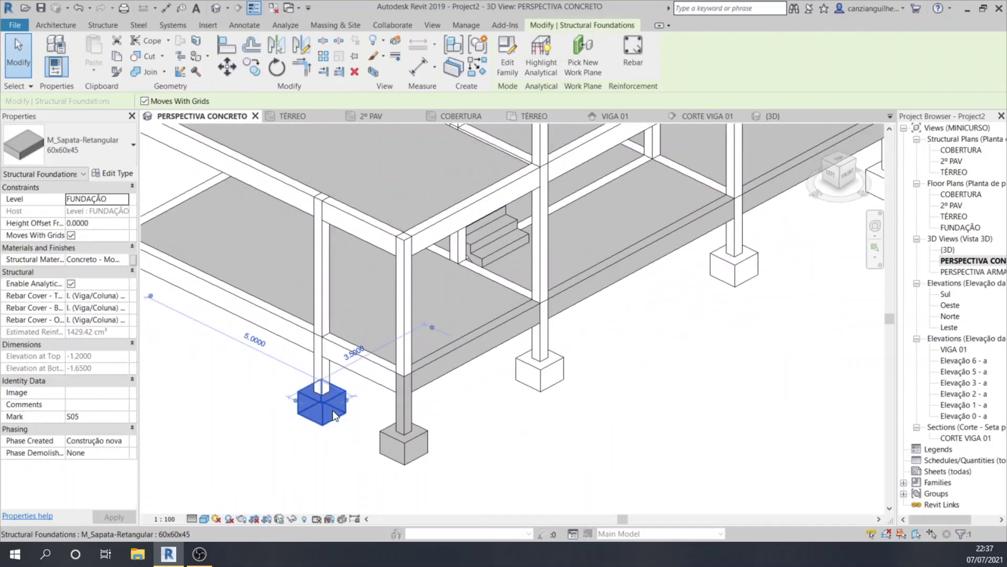
pyautogui.rightClick(332, 411)
pyautogui.moveTo(409, 257)
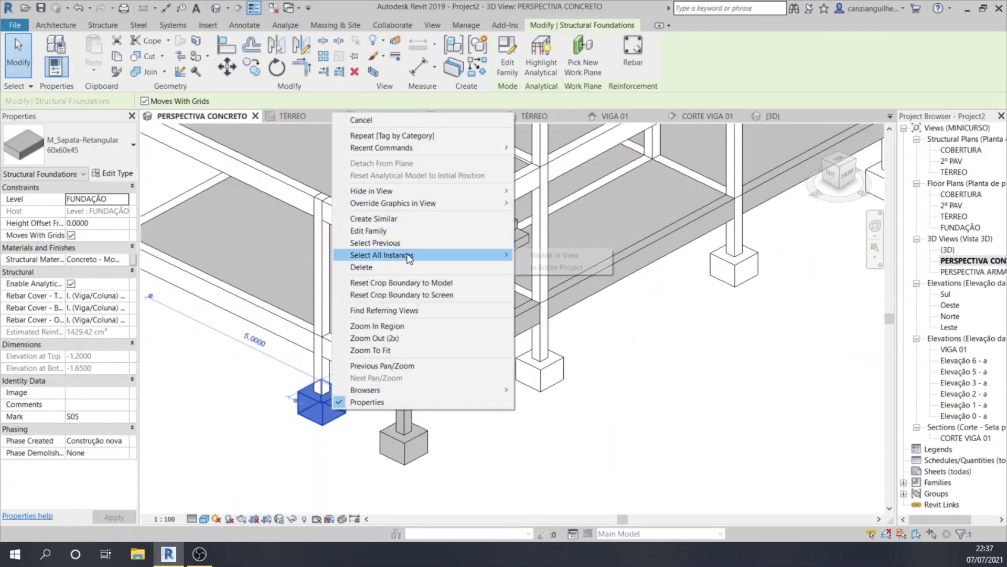
pyautogui.click(582, 266)
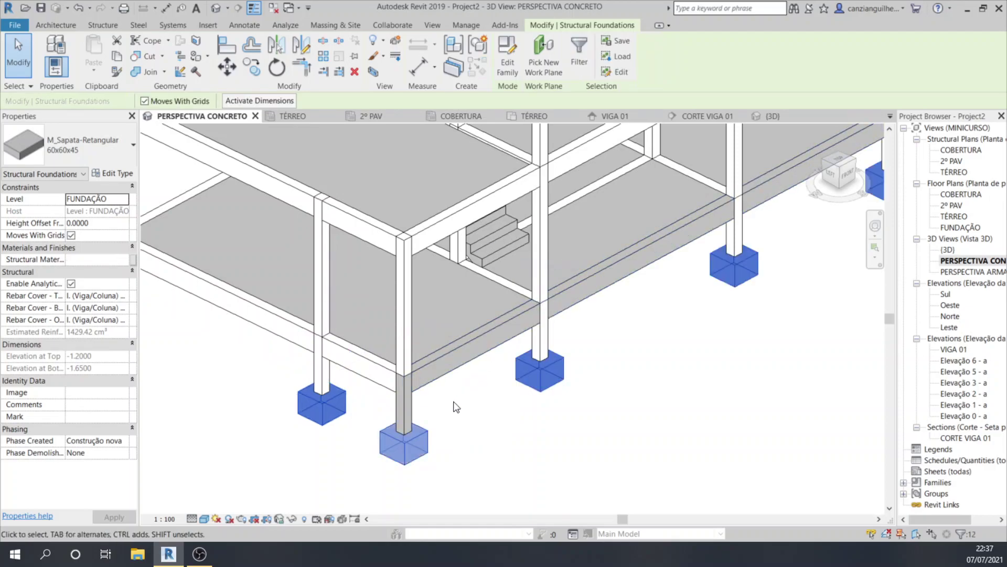
pyautogui.scroll(-4, 337, 403)
pyautogui.click(111, 259)
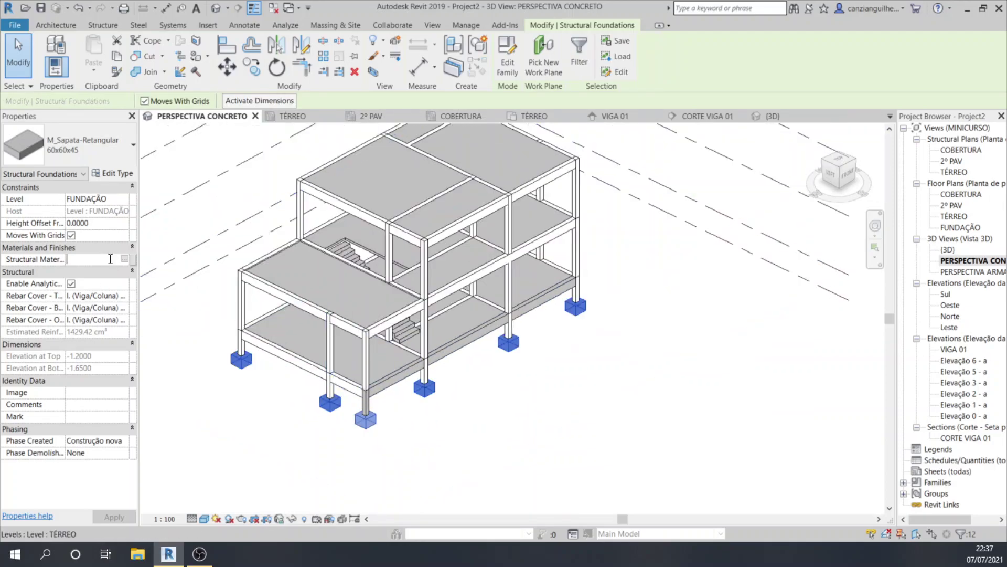
pyautogui.click(124, 259)
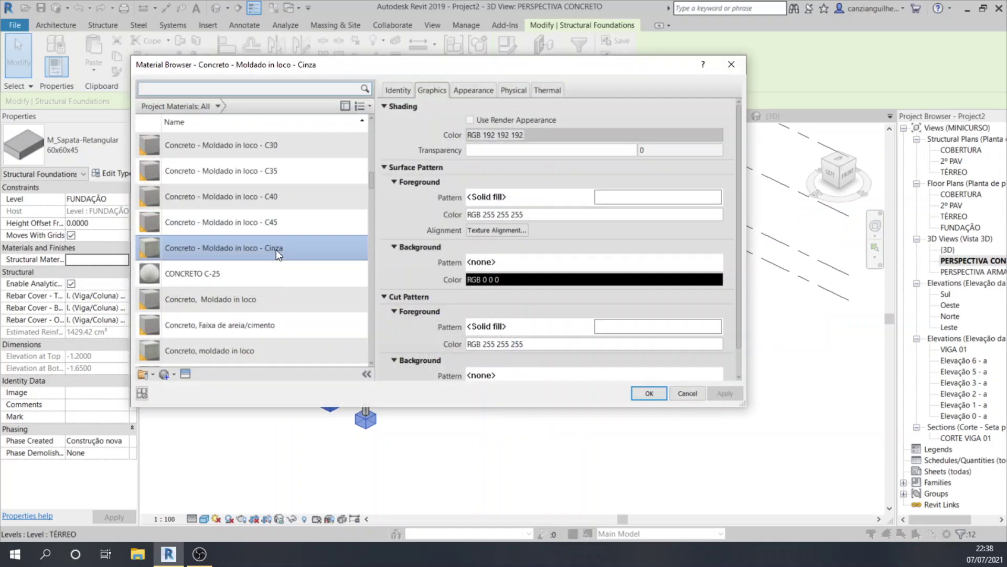
pyautogui.scroll(1, 281, 199)
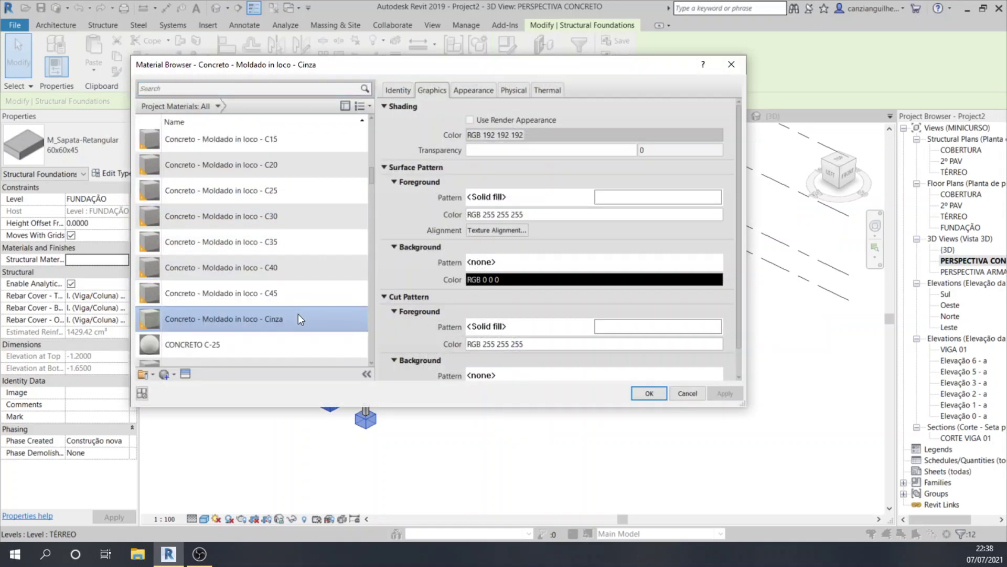
pyautogui.click(650, 393)
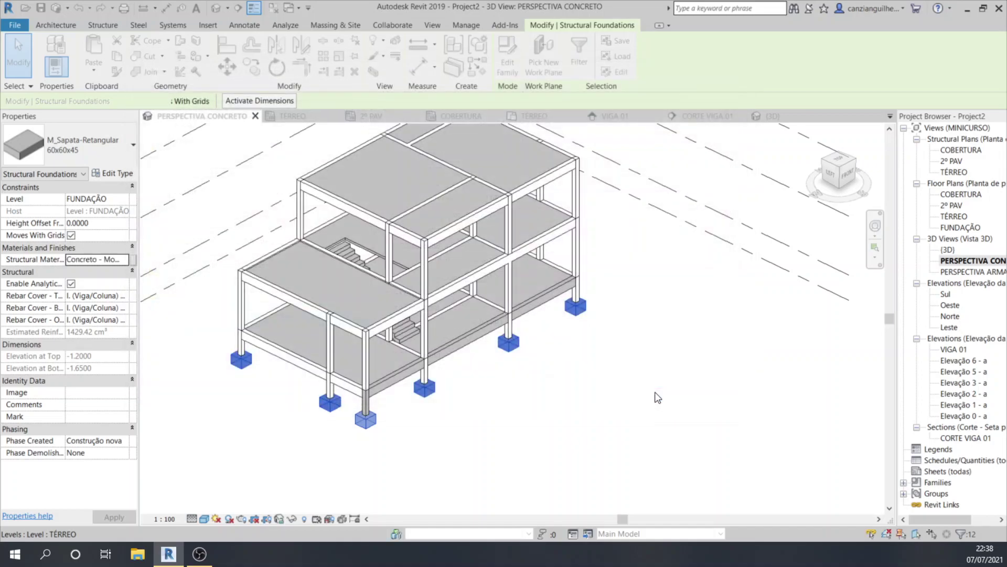
# Assign the Concreto - Moldado in loco - Cinza material to all 20x40 concrete beams visible in the 3D view.
pyautogui.click(351, 393)
pyautogui.rightClick(352, 392)
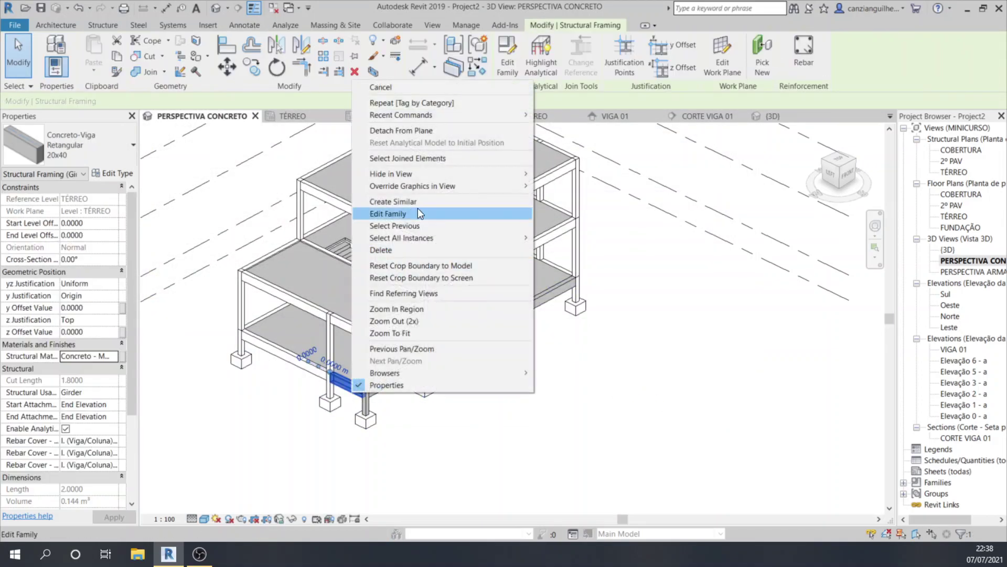
pyautogui.moveTo(413, 239)
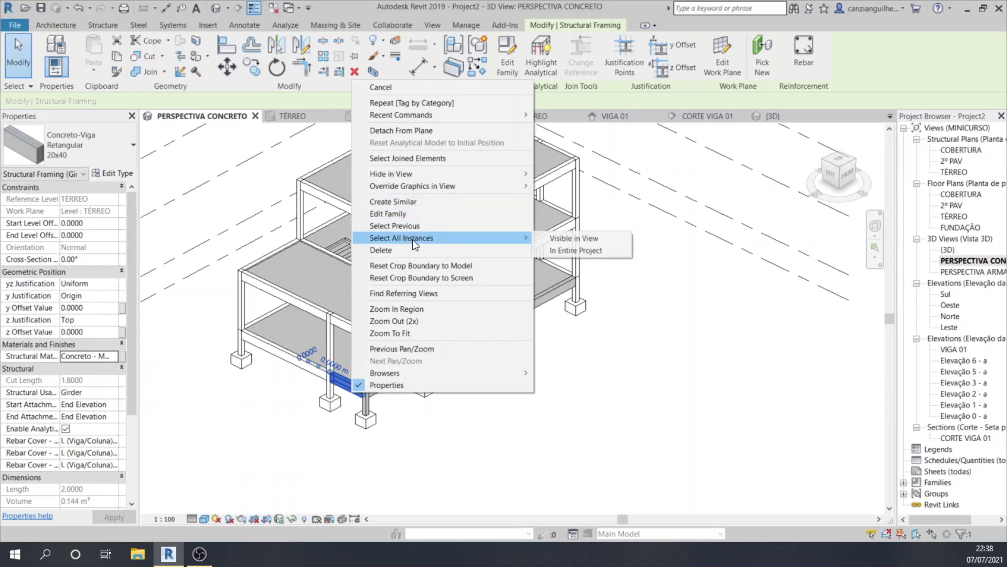
pyautogui.click(592, 242)
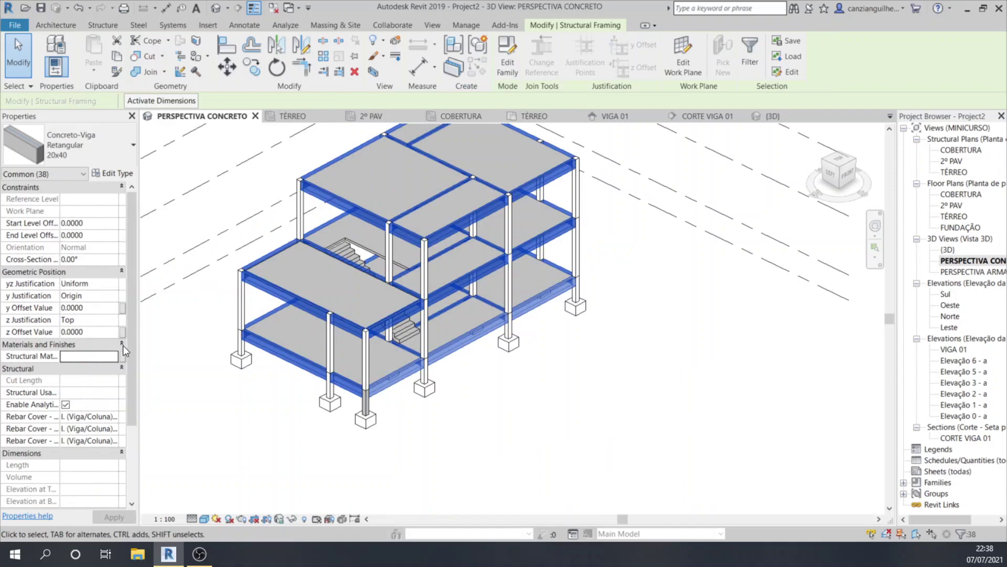
pyautogui.click(114, 357)
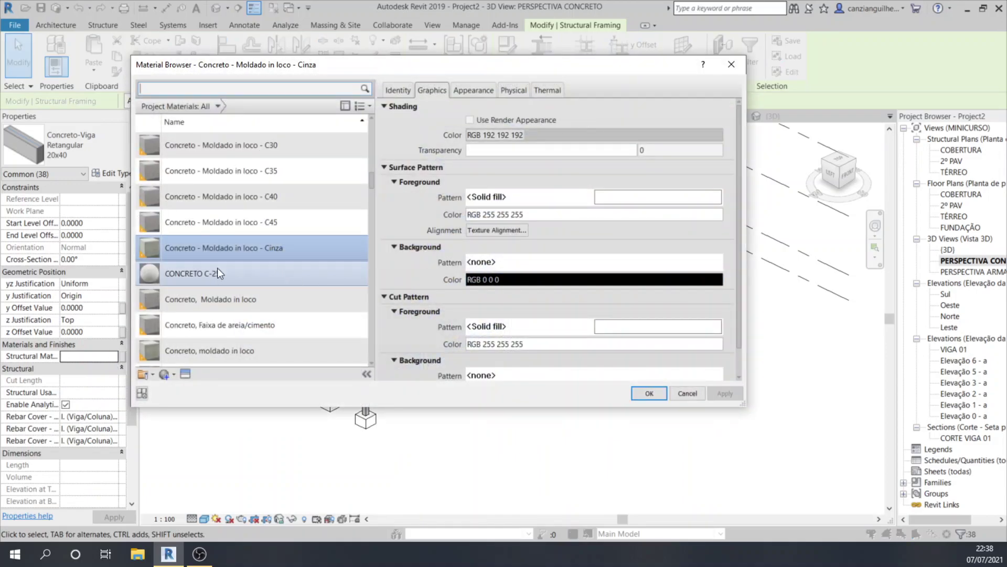
pyautogui.doubleClick(279, 254)
pyautogui.click(574, 429)
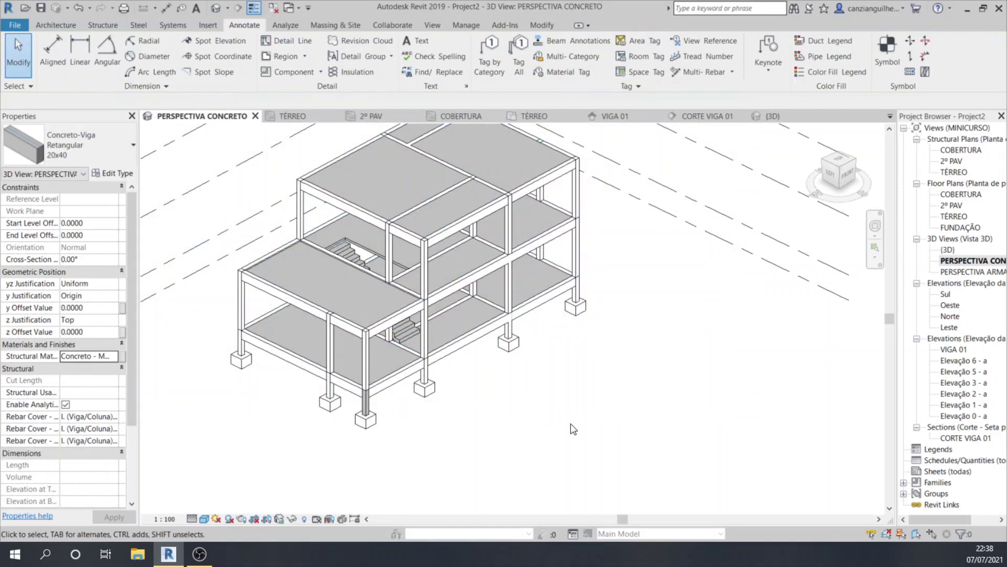
# Set the structural material of the foundation-level corner column P09 to Concreto - Moldado in loco - Cinza.
pyautogui.click(368, 404)
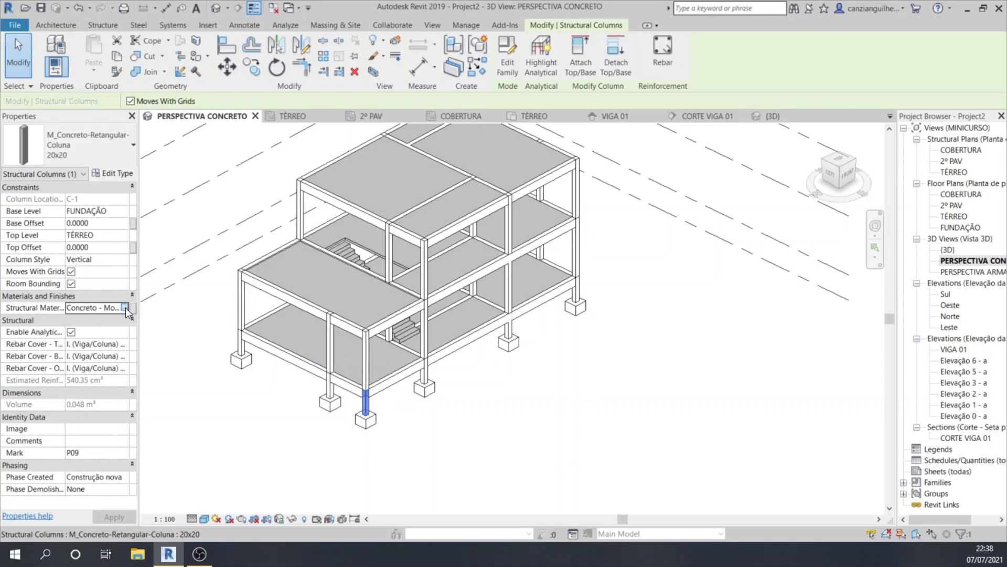
pyautogui.click(126, 308)
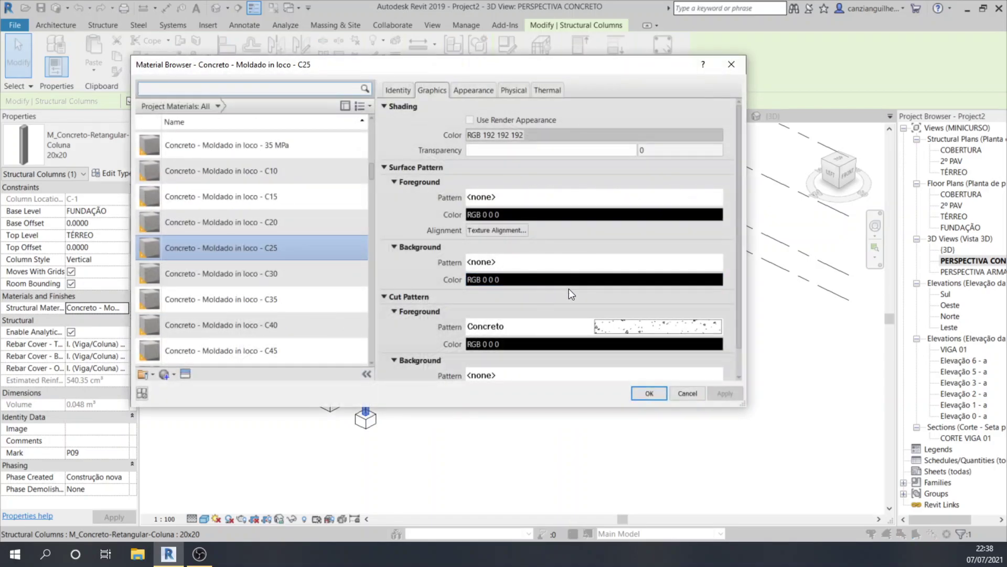
pyautogui.scroll(-3, 285, 296)
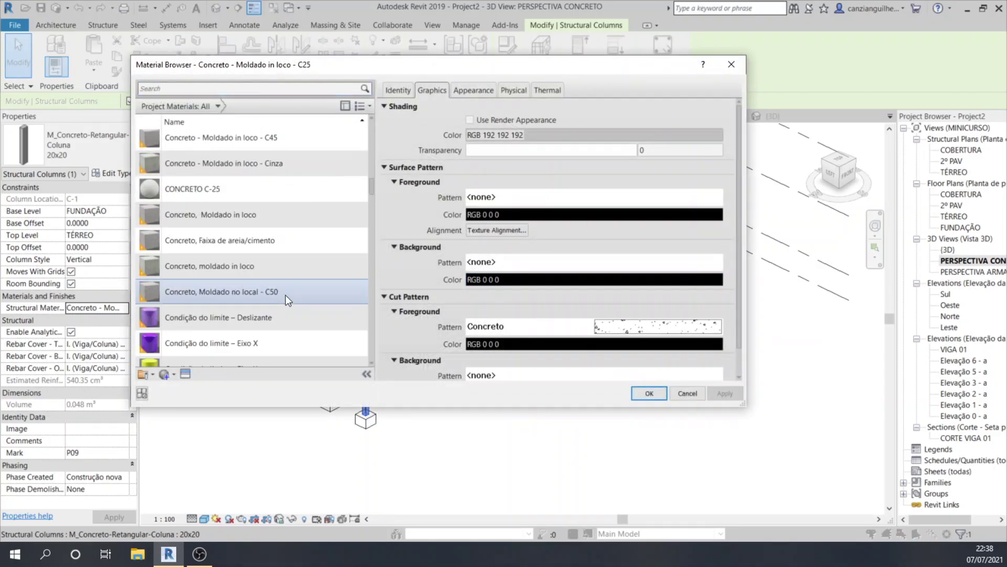
pyautogui.click(279, 167)
pyautogui.press('Return')
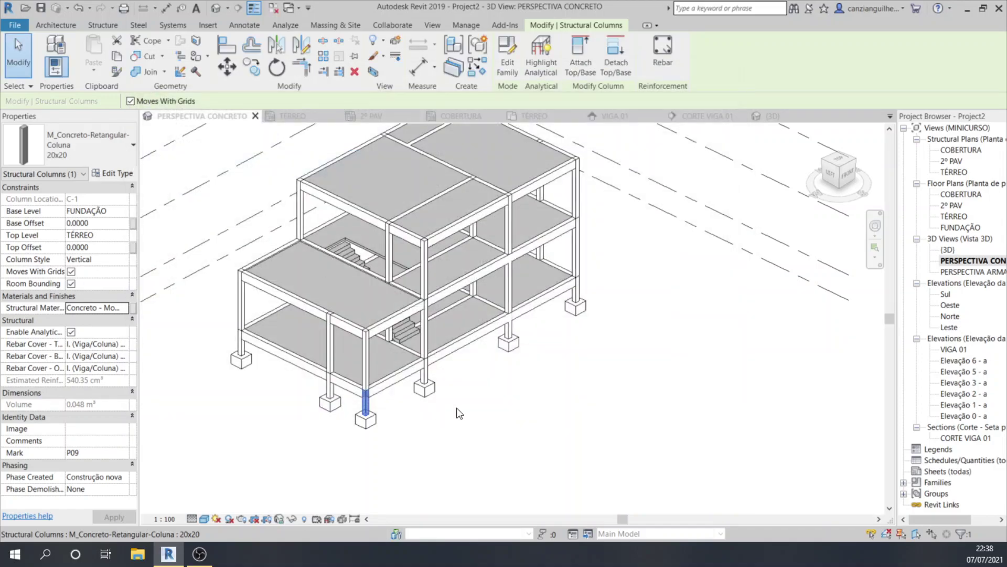
# Inspect the type properties and structural material of ground floor slab L01.
pyautogui.click(312, 365)
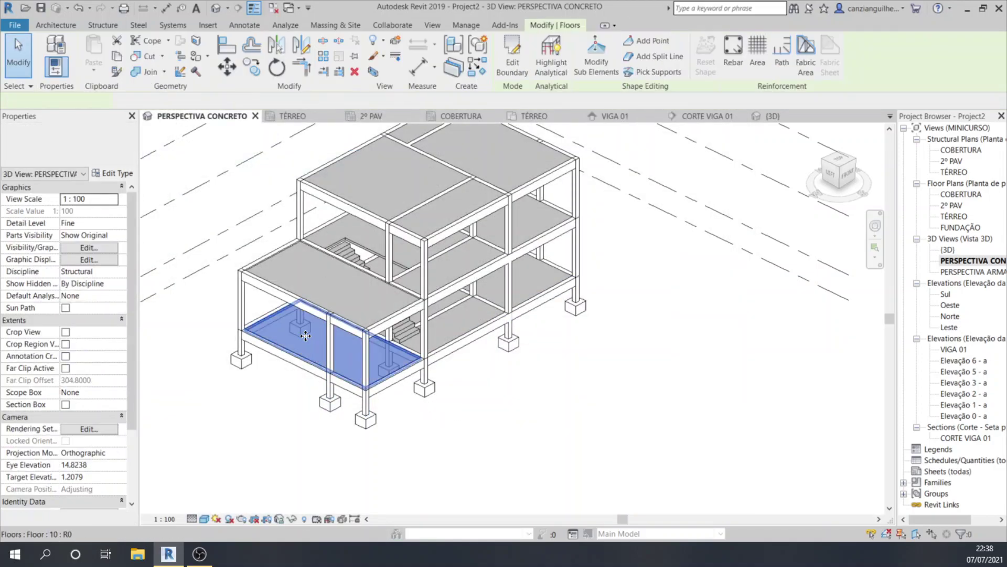
pyautogui.click(112, 173)
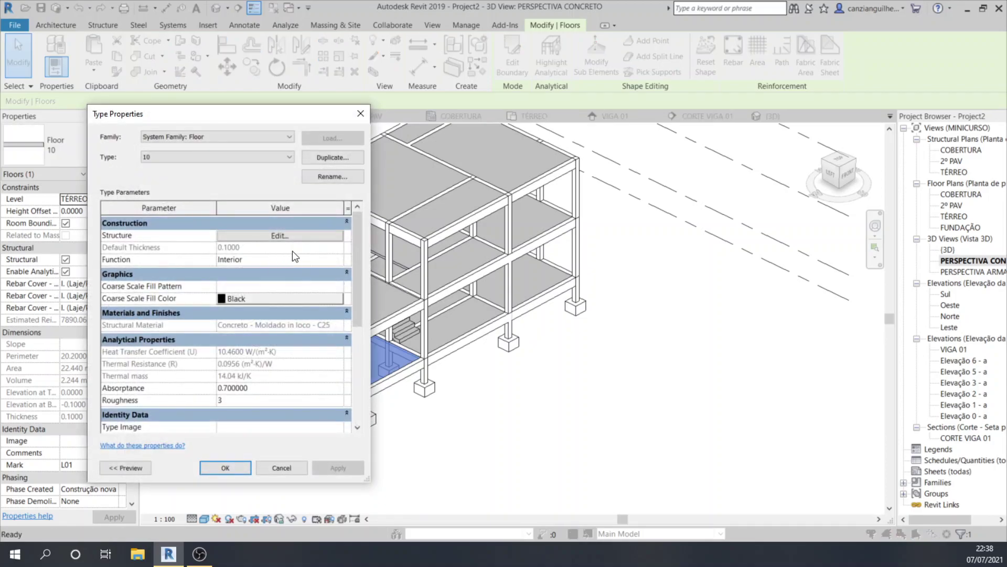
pyautogui.scroll(-2, 294, 349)
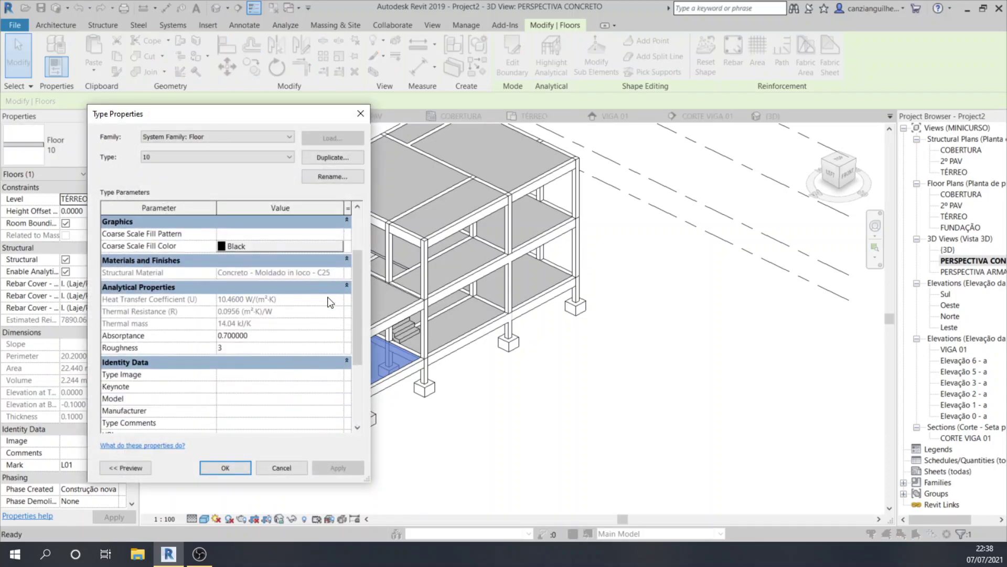
pyautogui.click(295, 461)
pyautogui.scroll(-1, 107, 422)
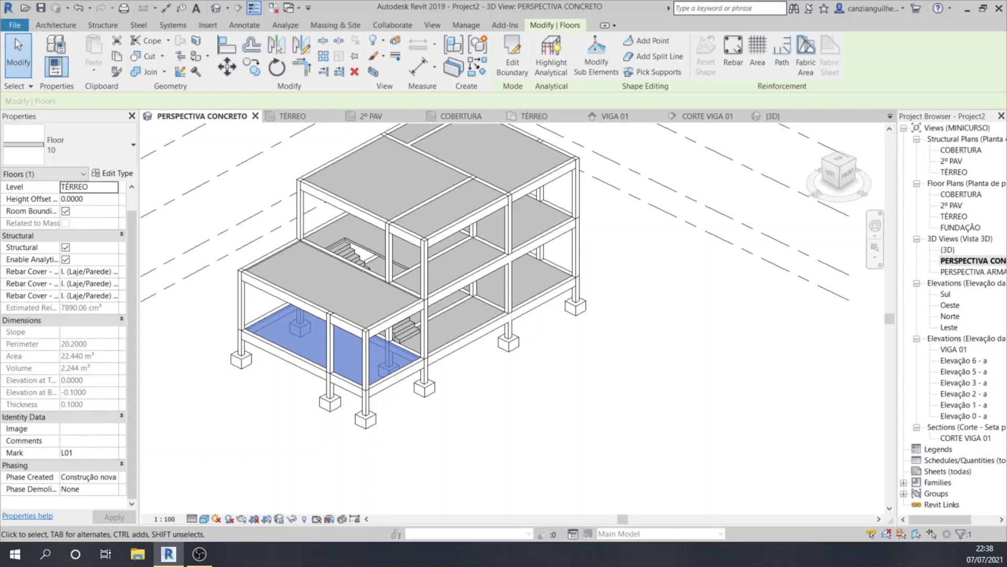
pyautogui.click(593, 392)
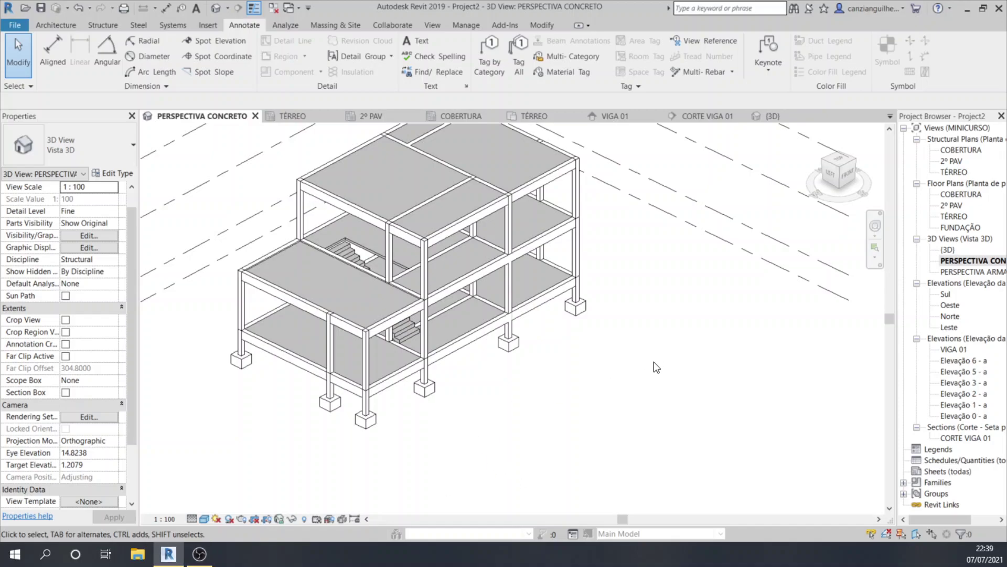
# Bring the whole structure into view in PERSPECTIVA CONCRETO and close the {3D} view.
pyautogui.moveTo(283, 366); pyautogui.dragTo(367, 399, button='middle')
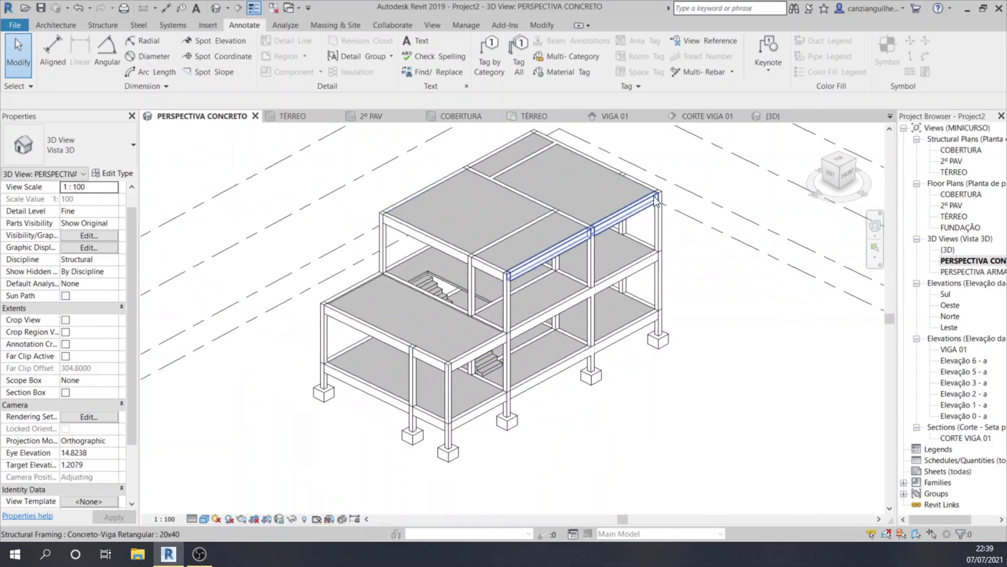
pyautogui.scroll(-3, 430, 325)
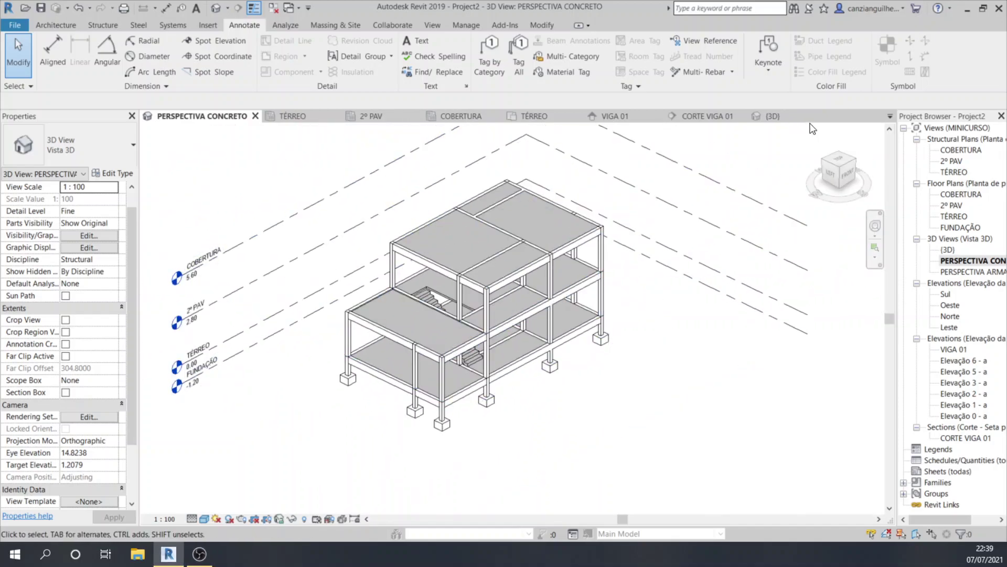
pyautogui.click(821, 116)
# Review the beam detailing in the VIGA 01 elevation and the CORTE VIGA 01 section.
pyautogui.click(700, 115)
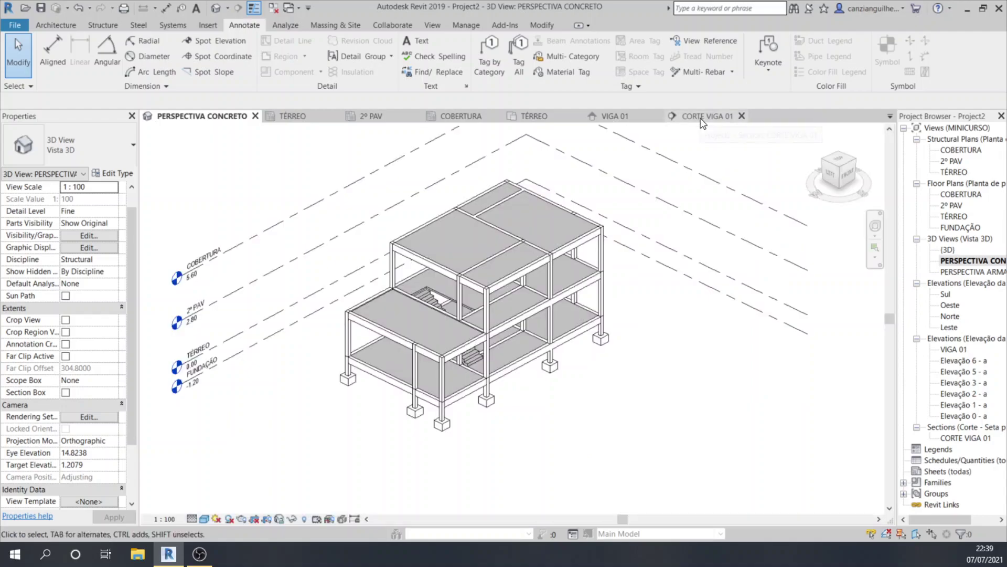
pyautogui.click(635, 113)
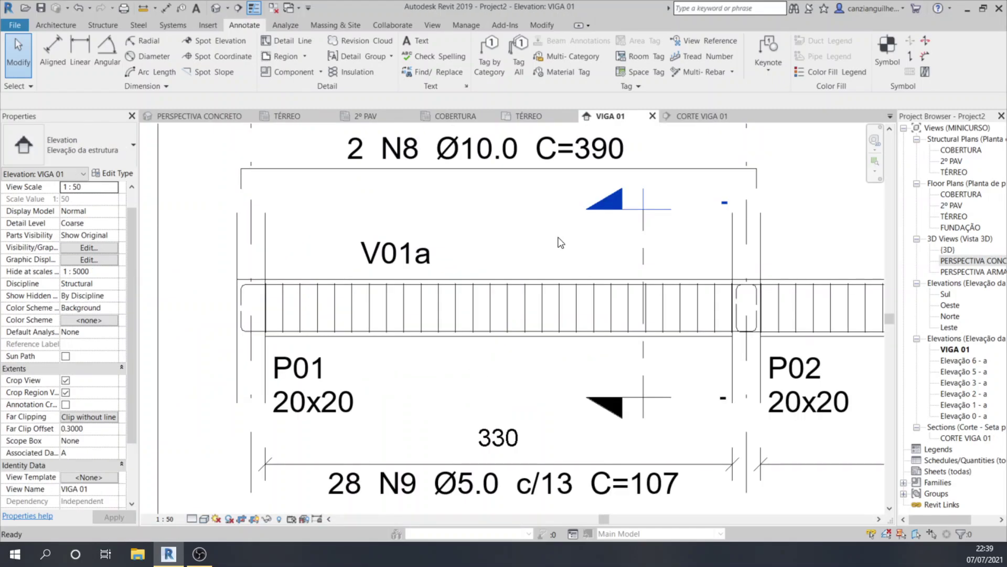
pyautogui.scroll(-3, 319, 277)
pyautogui.scroll(-2, 317, 273)
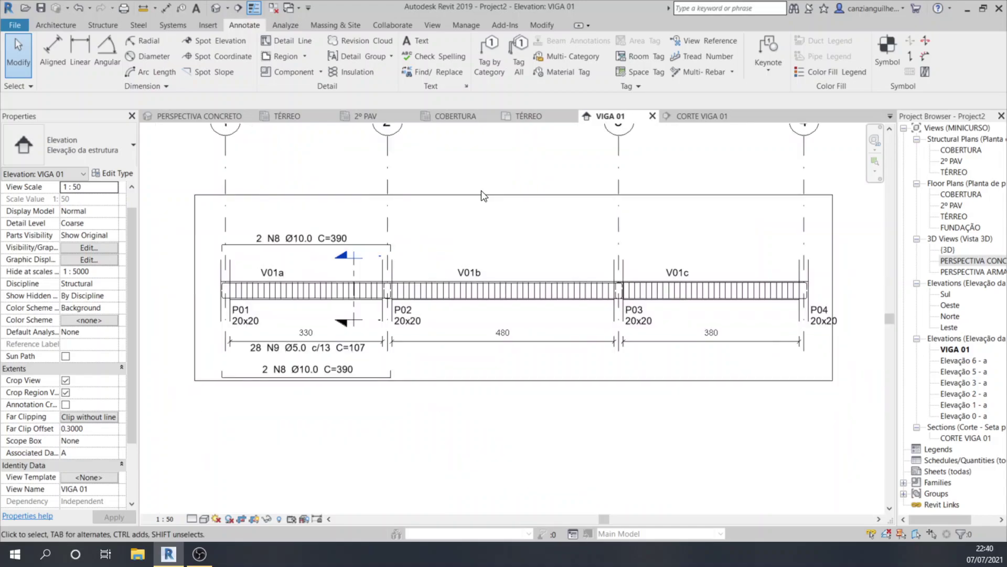
pyautogui.moveTo(481, 190); pyautogui.dragTo(465, 243, button='middle')
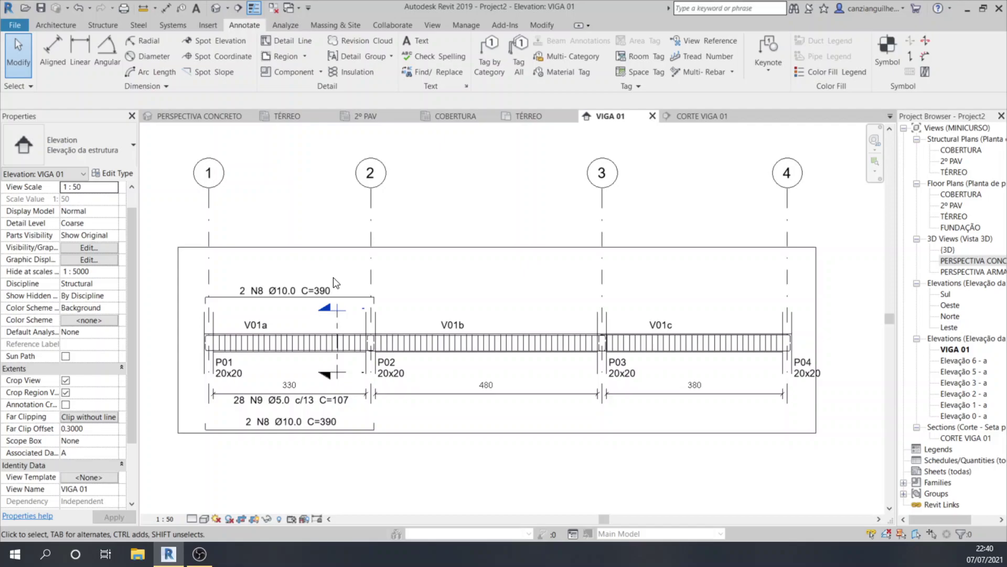
pyautogui.click(717, 112)
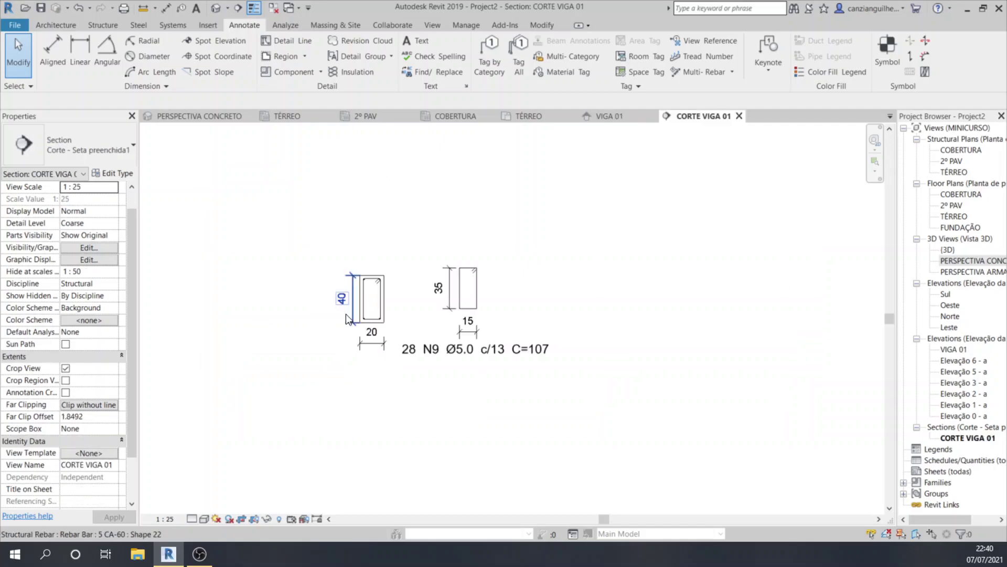
pyautogui.scroll(2, 346, 314)
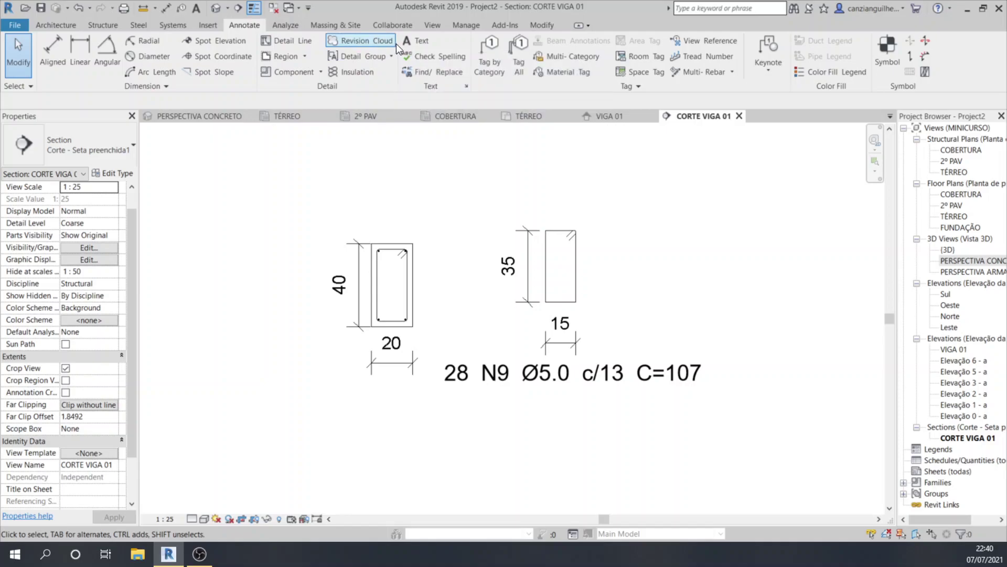
# Start a new material takeoff schedule for the project.
pyautogui.click(438, 25)
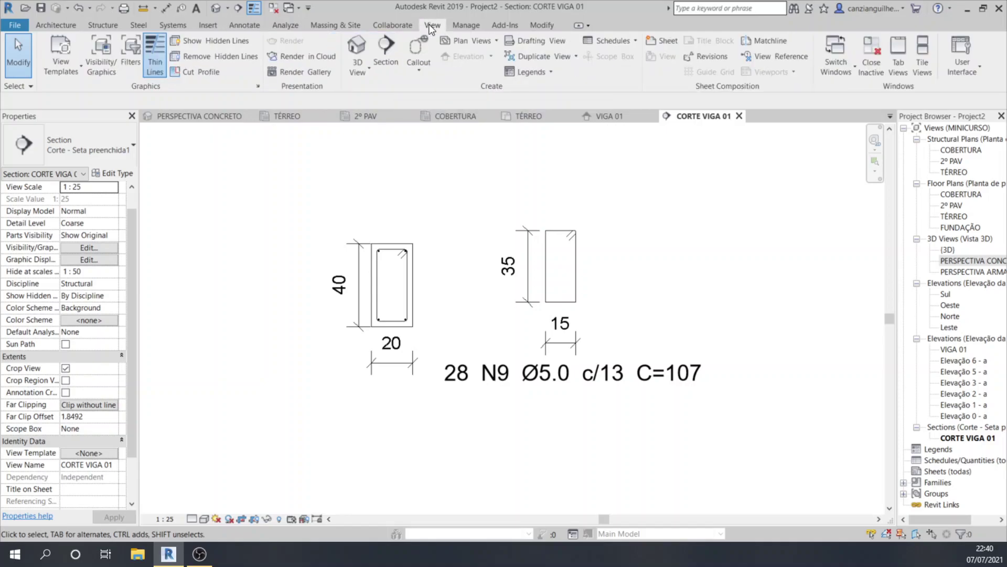
pyautogui.click(624, 41)
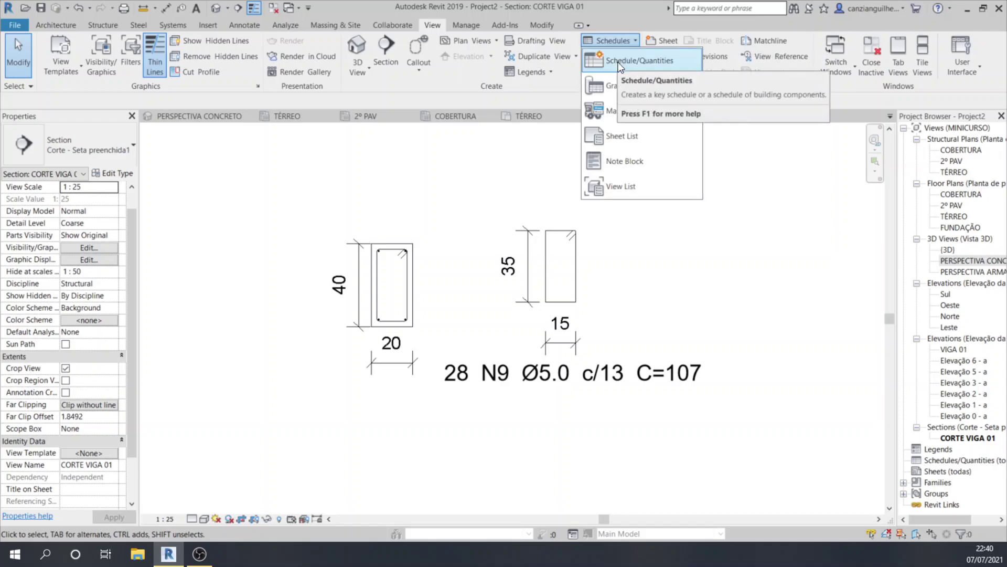
pyautogui.click(611, 122)
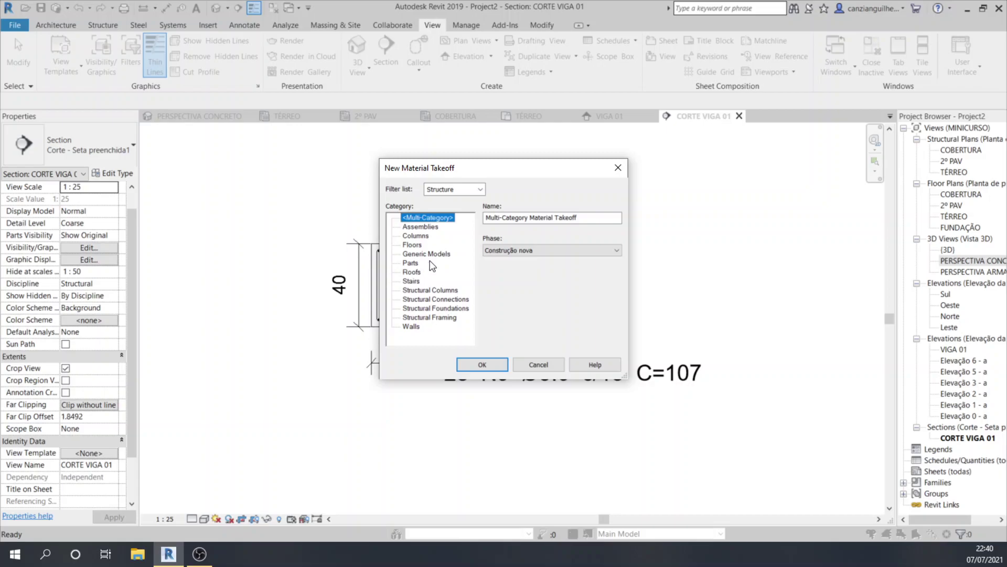
# Try the Architecture, Mechanical and Electrical disciplines in the takeoff's category filter, leaving only Structure enabled.
pyautogui.click(433, 189)
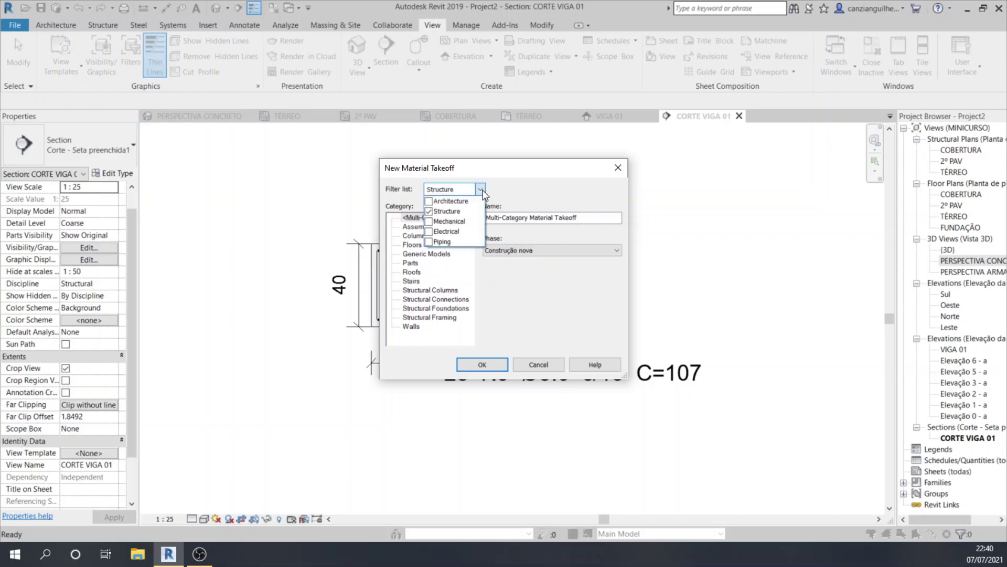
pyautogui.click(429, 201)
pyautogui.click(428, 221)
pyautogui.click(428, 232)
pyautogui.click(428, 232)
pyautogui.click(428, 221)
pyautogui.click(429, 201)
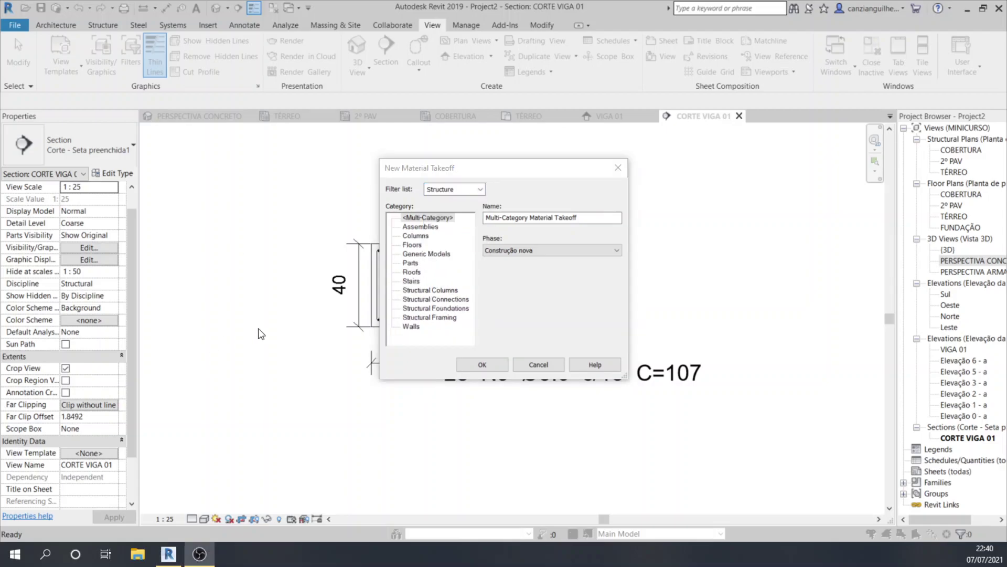
# Create a material takeoff for the Floors category named QUANTITATIVO DE LAJES.
pyautogui.click(412, 245)
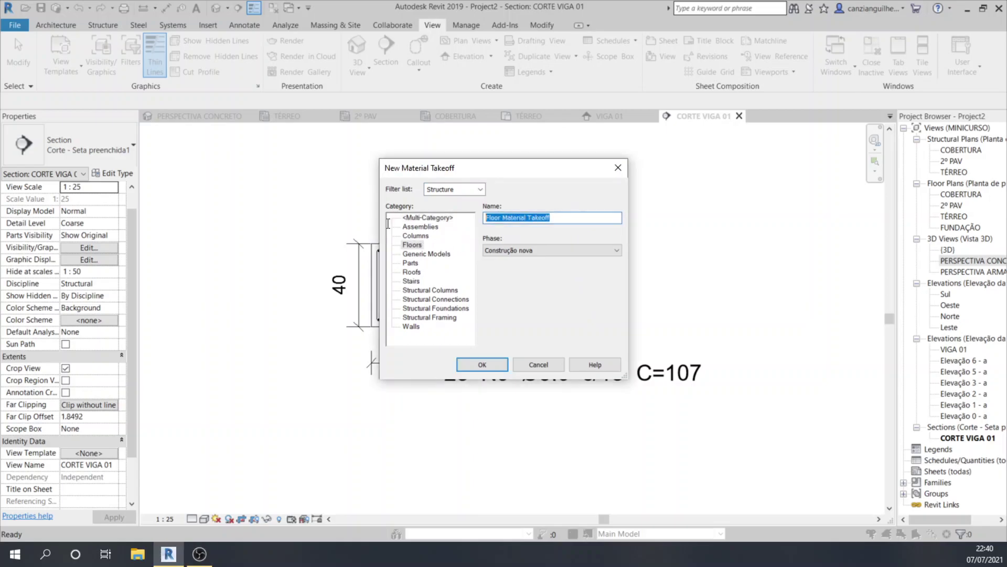
pyautogui.write('ANT')
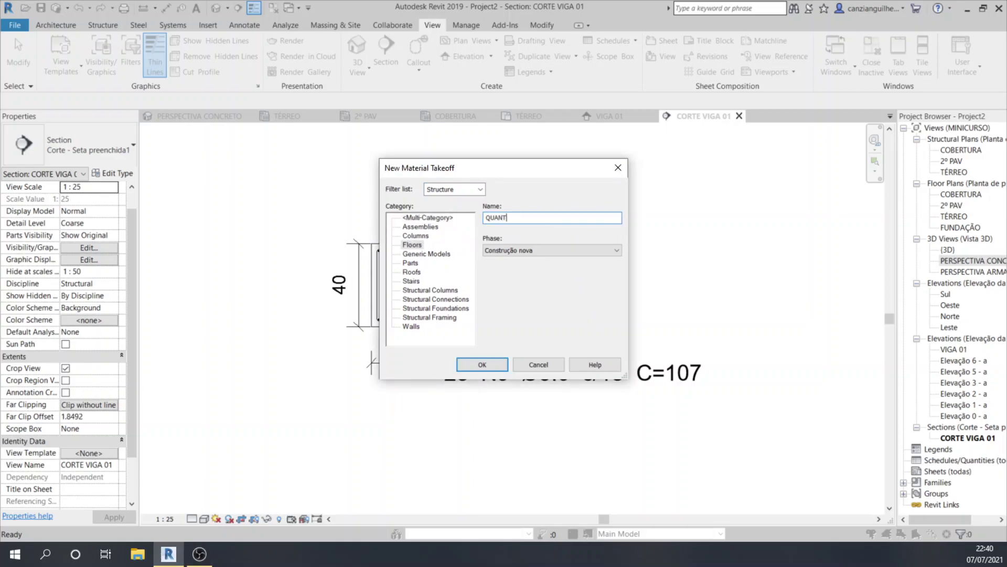
pyautogui.write('ITATIVO DE P=')
pyautogui.press('BackSpace')
pyautogui.press('BackSpace')
pyautogui.write('LAJES')
pyautogui.click(501, 361)
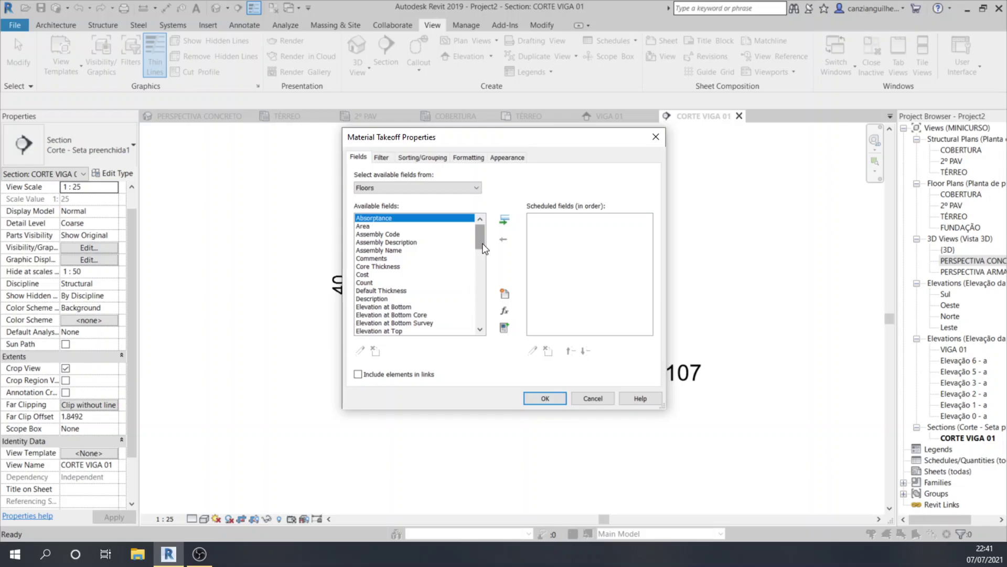
# Add the Material: Volume and Material: Name fields to the takeoff, placing Material: Name first.
pyautogui.moveTo(484, 249); pyautogui.dragTo(481, 308)
pyautogui.click(380, 258)
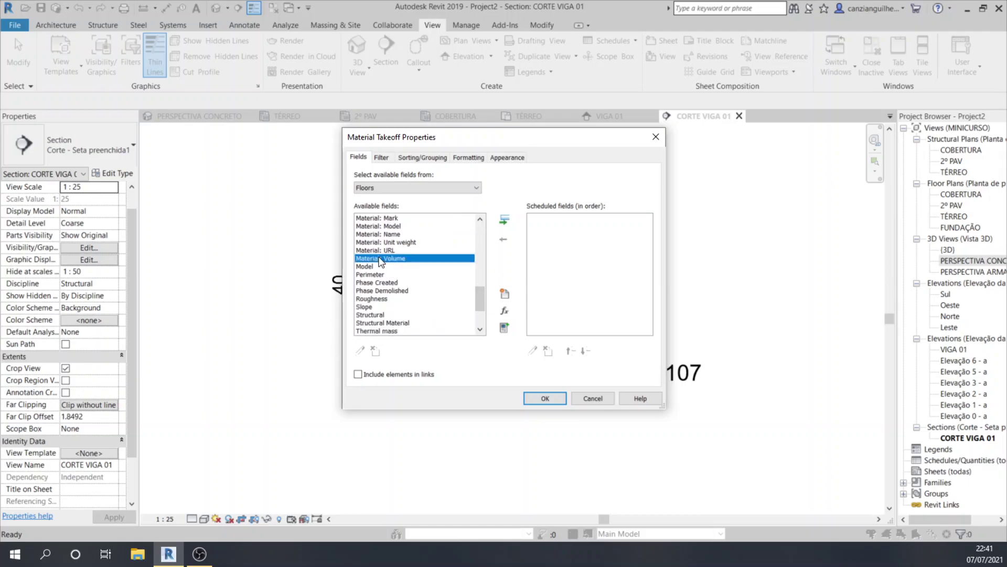
pyautogui.click(498, 221)
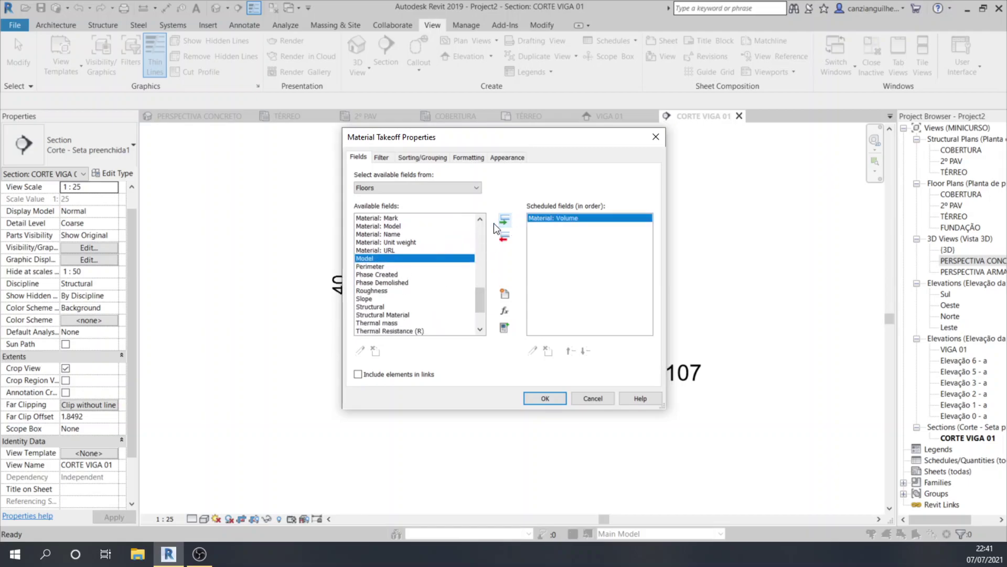
pyautogui.click(395, 234)
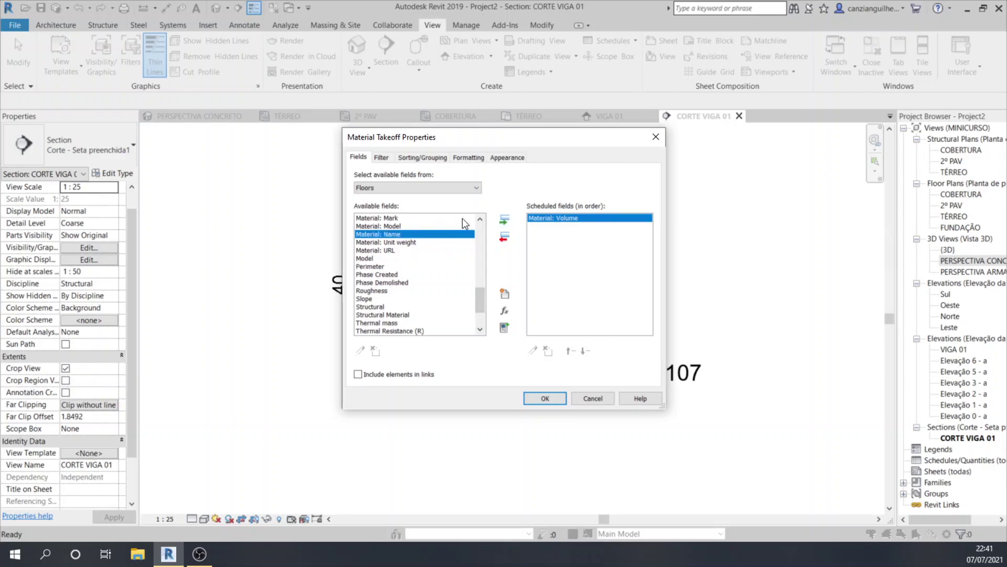
pyautogui.click(499, 219)
pyautogui.click(572, 352)
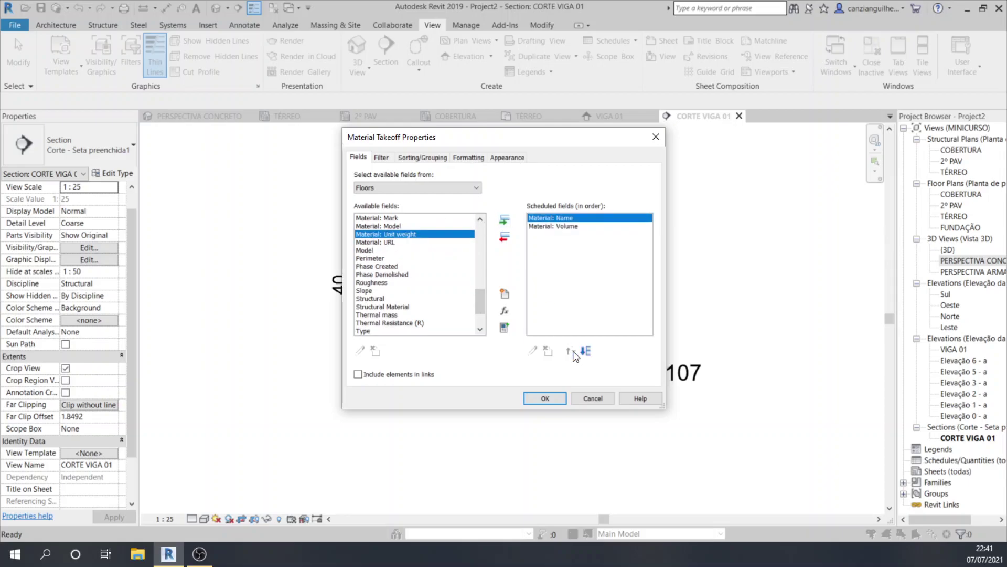
# Add the Material: Area field to the takeoff and place it after Material: Volume.
pyautogui.moveTo(478, 300); pyautogui.dragTo(477, 271)
pyautogui.click(395, 282)
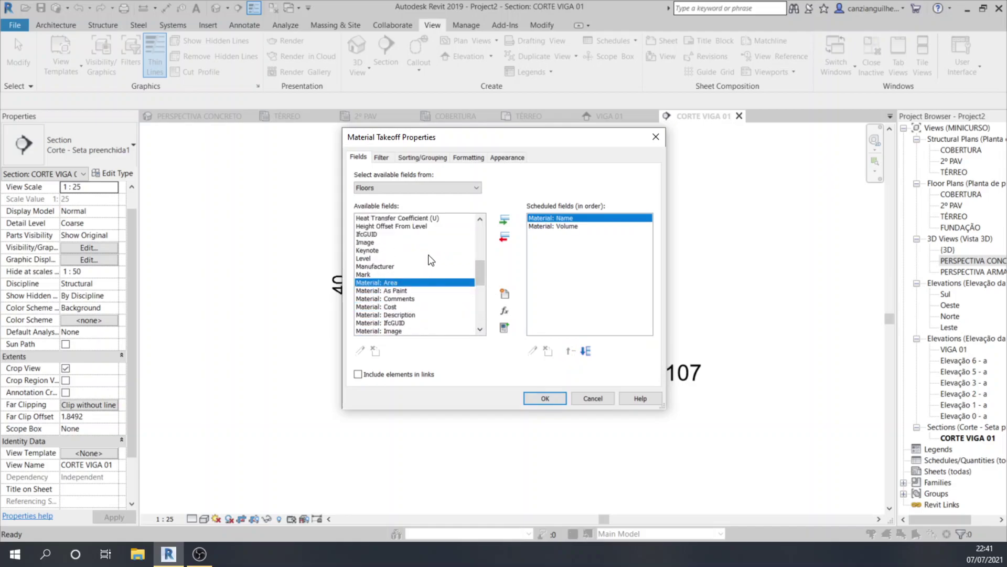
pyautogui.click(505, 219)
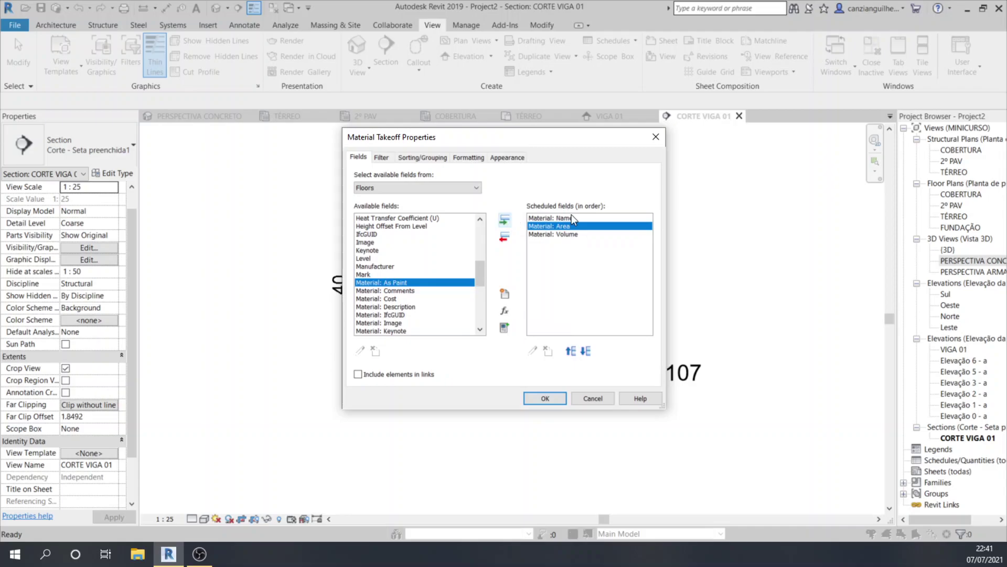
pyautogui.click(585, 351)
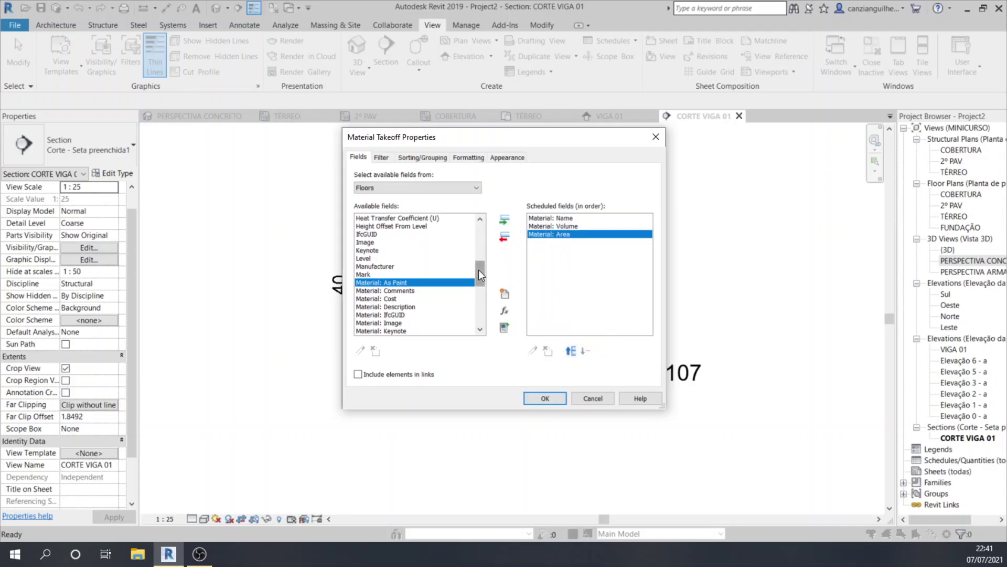
# Find the Level field among the available floor fields and add it as the takeoff's last scheduled field.
pyautogui.moveTo(479, 270); pyautogui.dragTo(478, 291)
pyautogui.click(378, 243)
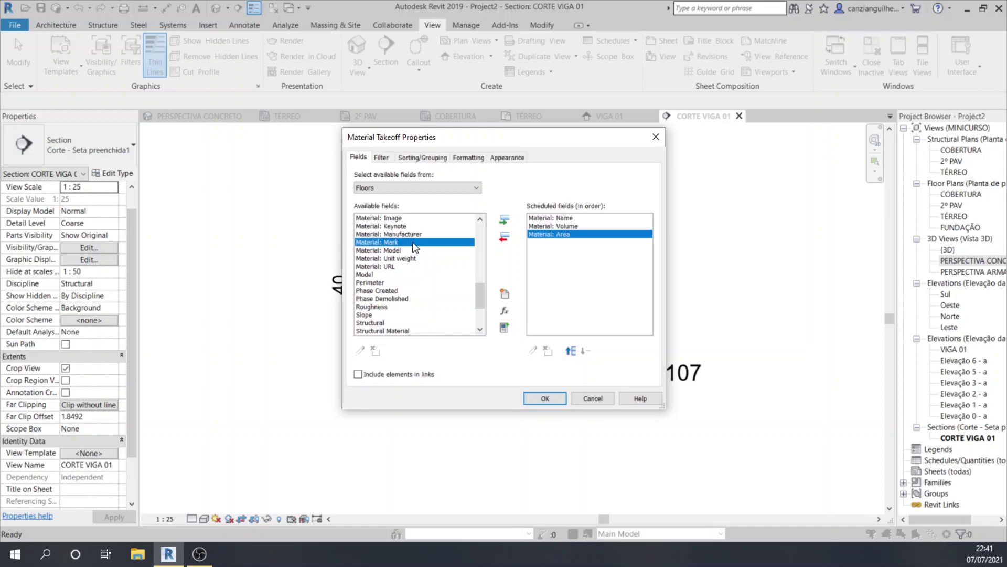
pyautogui.scroll(-3, 412, 301)
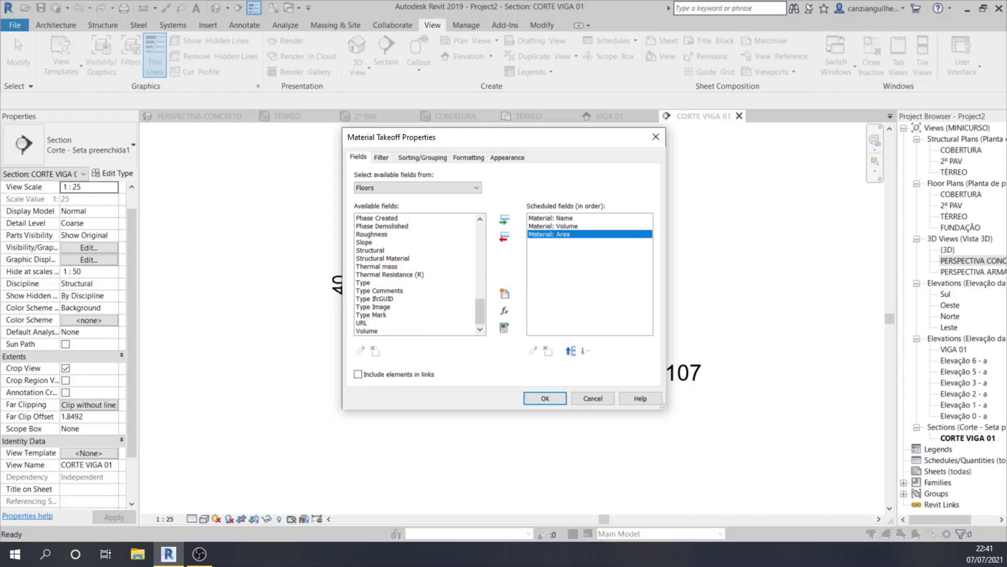
pyautogui.scroll(8, 426, 282)
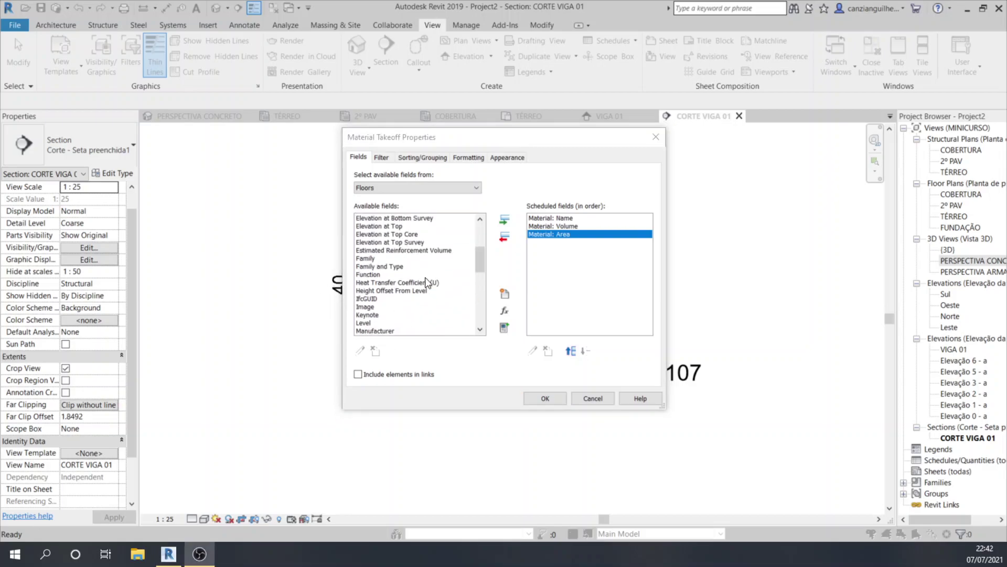
pyautogui.scroll(-2, 415, 297)
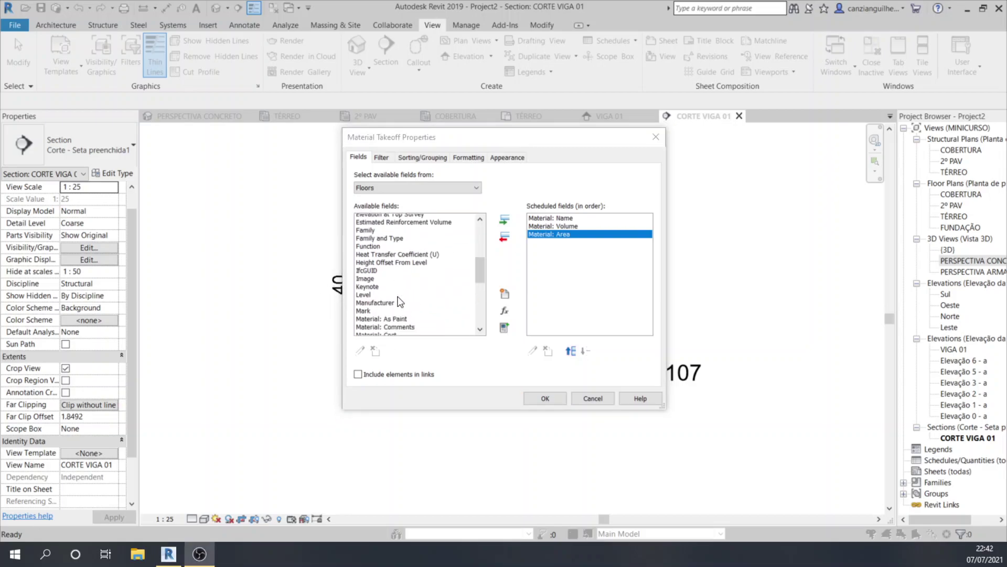
pyautogui.scroll(5, 397, 300)
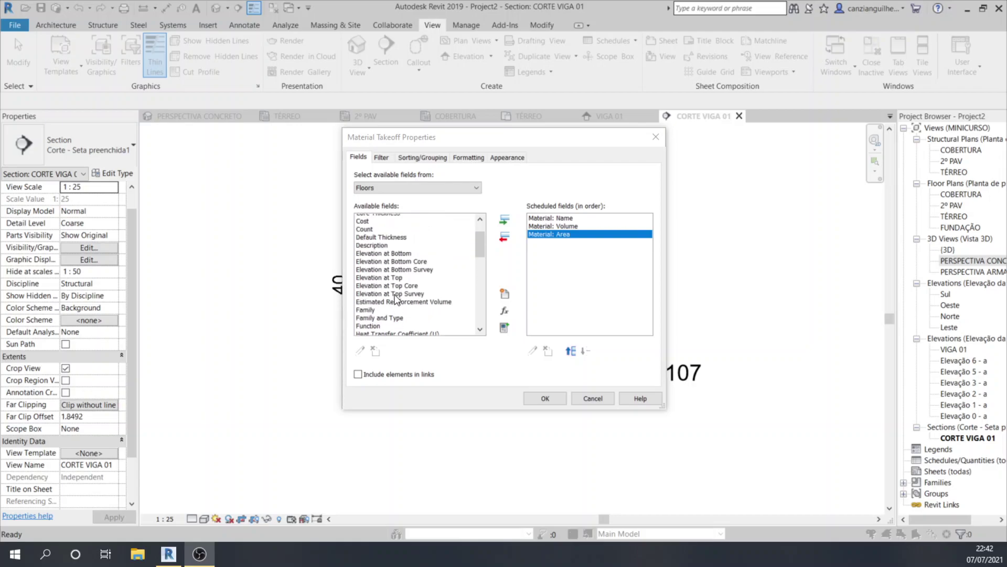
pyautogui.scroll(2, 396, 299)
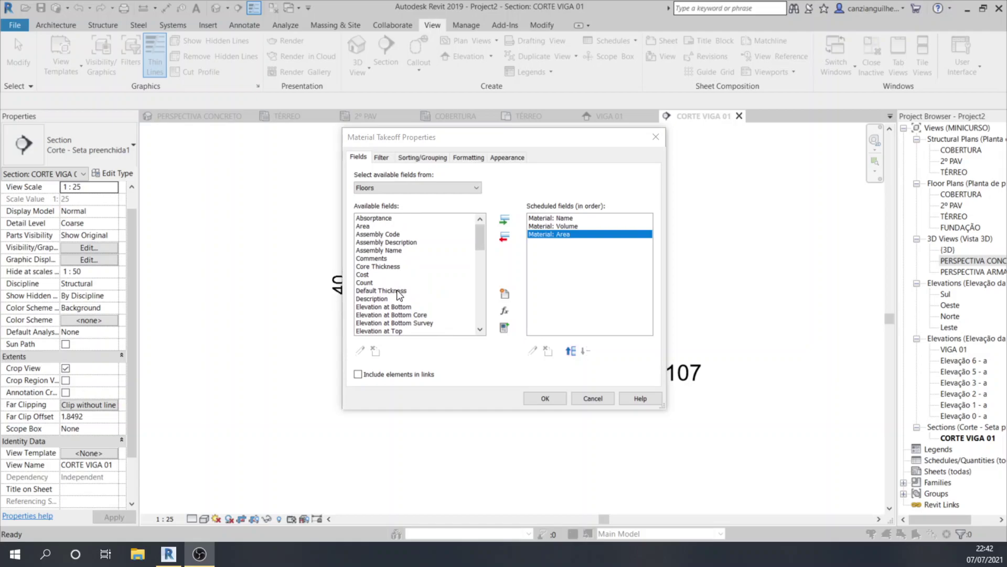
pyautogui.scroll(-1, 391, 285)
pyautogui.scroll(-3, 383, 287)
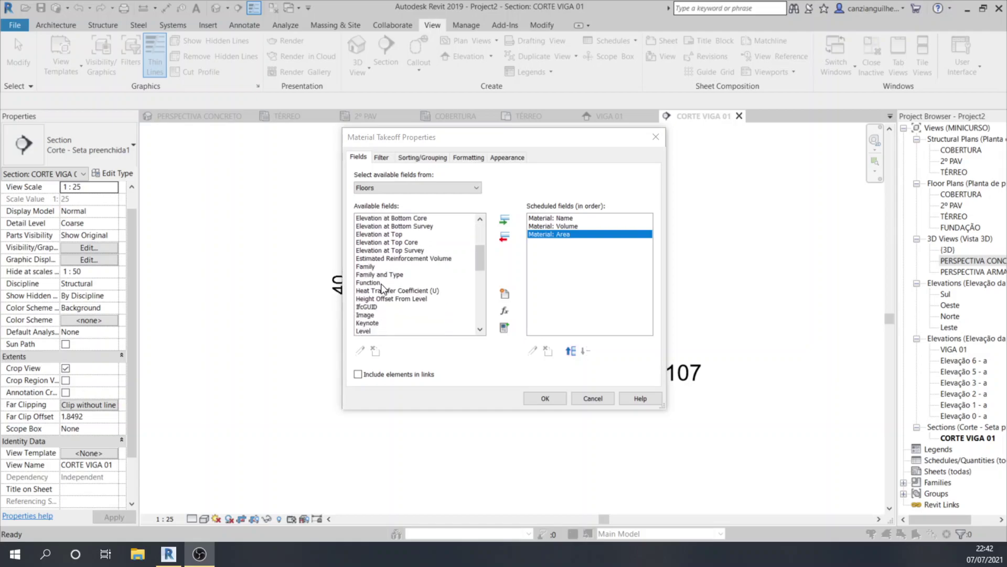
pyautogui.click(368, 330)
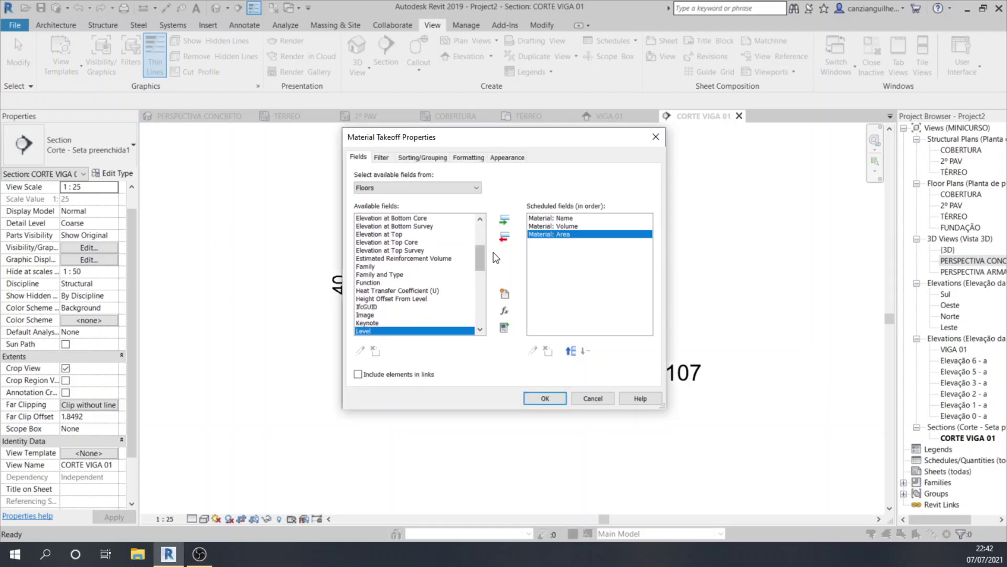
pyautogui.click(505, 221)
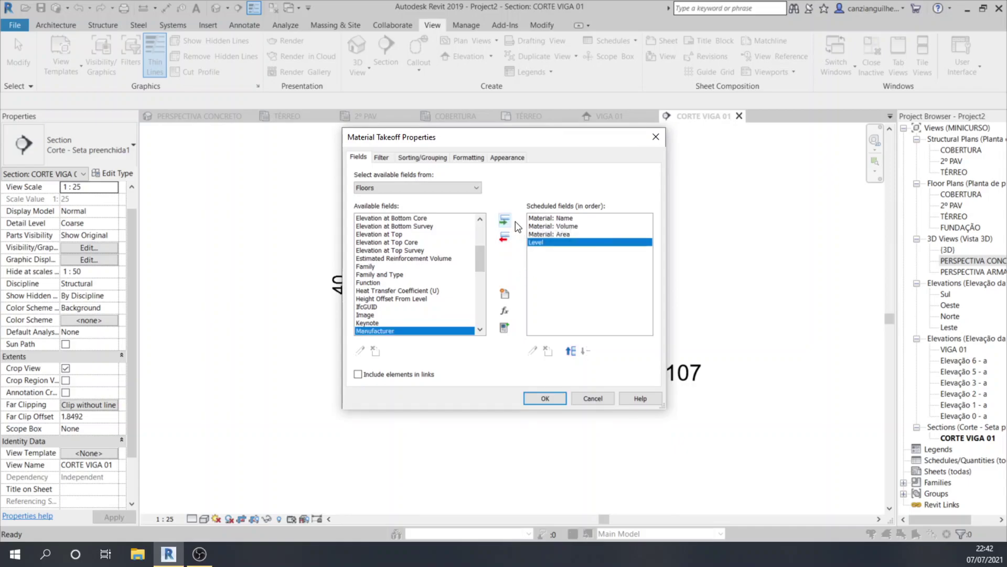
# Try filtering the slab takeoff by Level and reset the filter to none.
pyautogui.click(381, 158)
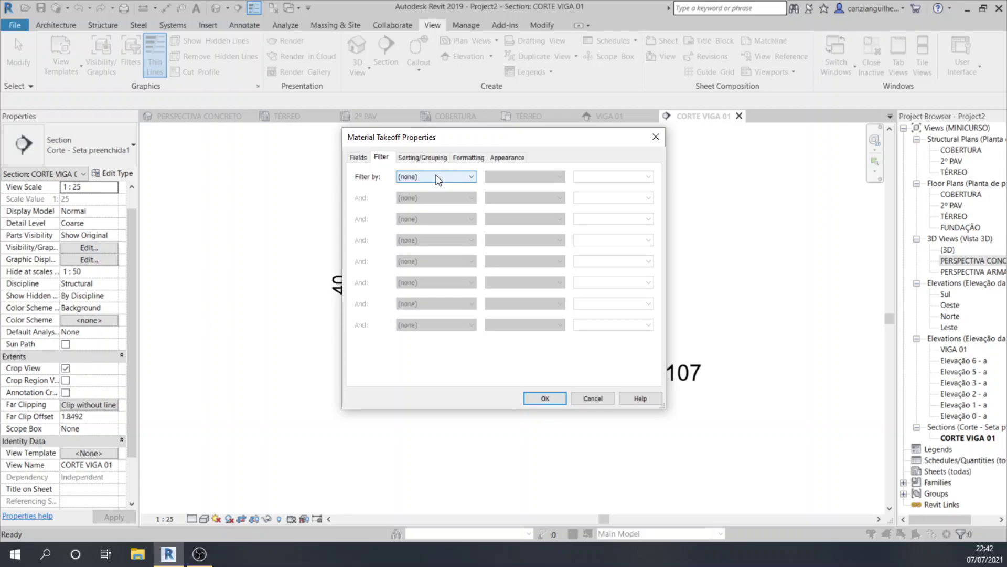
pyautogui.click(437, 177)
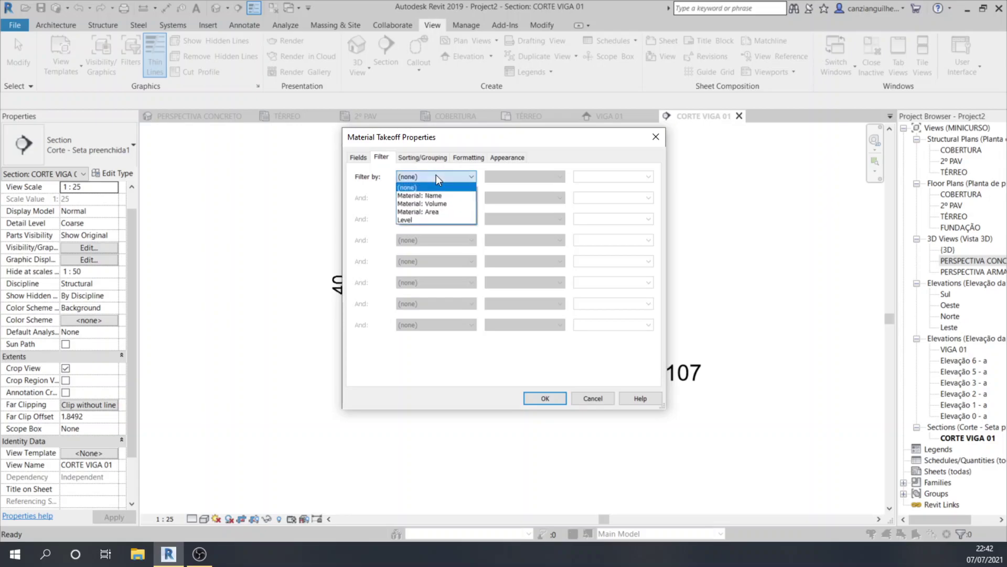
pyautogui.click(414, 218)
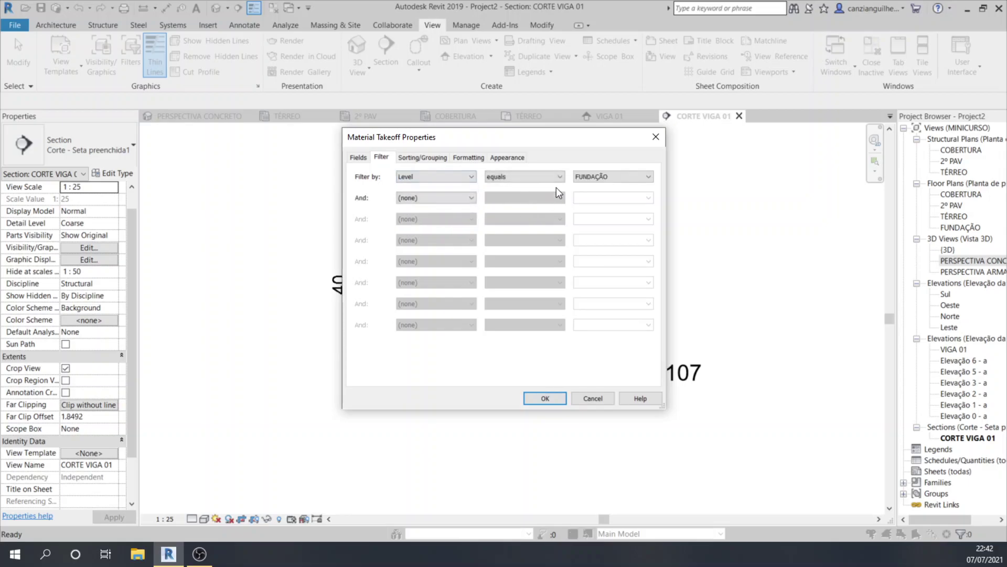
pyautogui.click(595, 181)
pyautogui.click(593, 180)
pyautogui.click(433, 180)
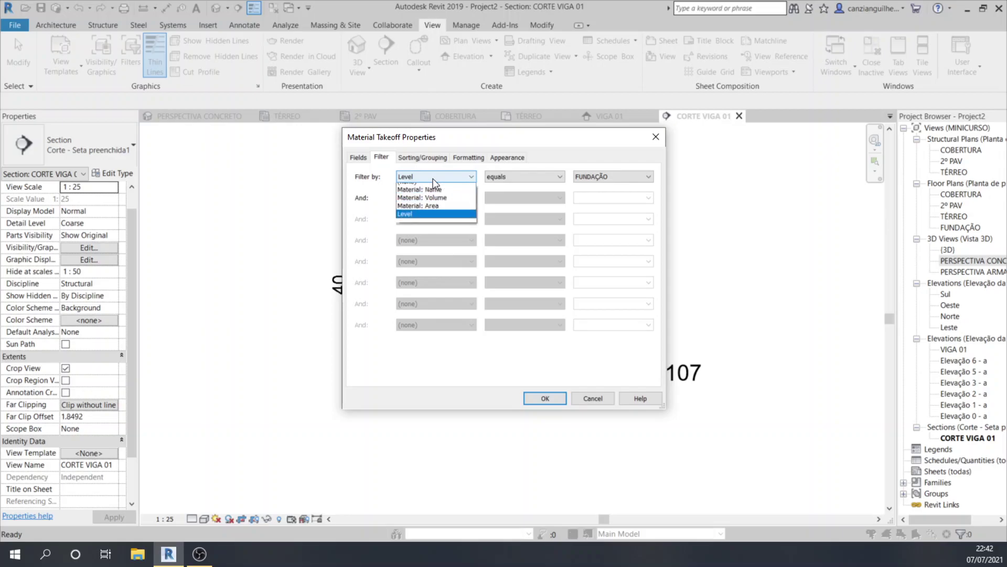
pyautogui.click(420, 188)
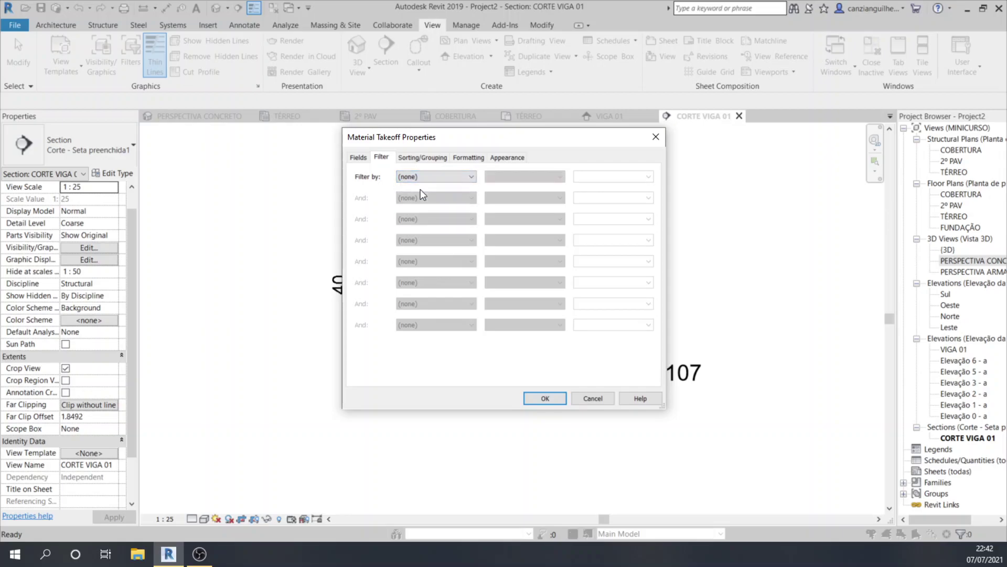
# Sort the slab takeoff by Level in ascending order and widen the resulting schedule's Material: Name column to show the full names.
pyautogui.click(415, 160)
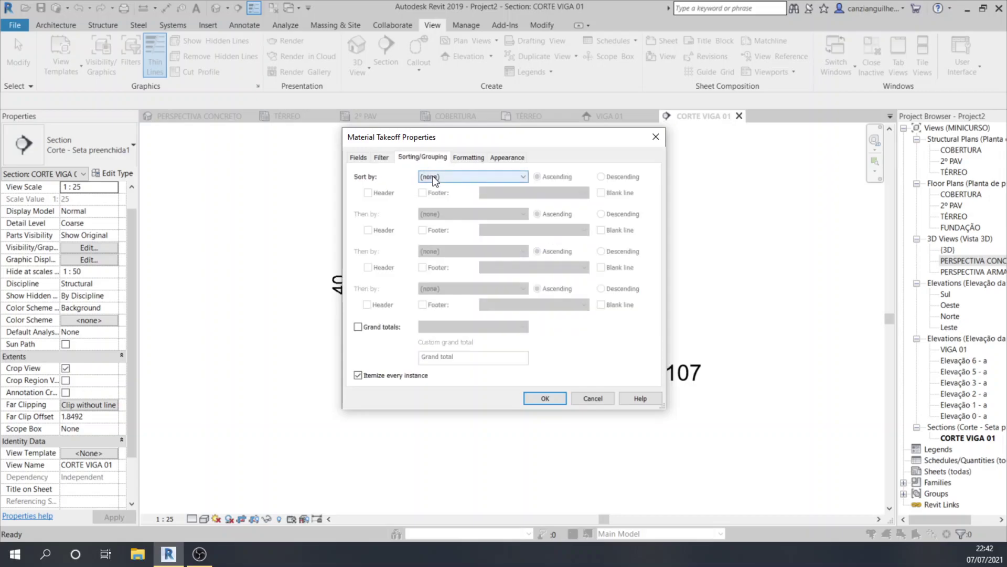
pyautogui.click(433, 177)
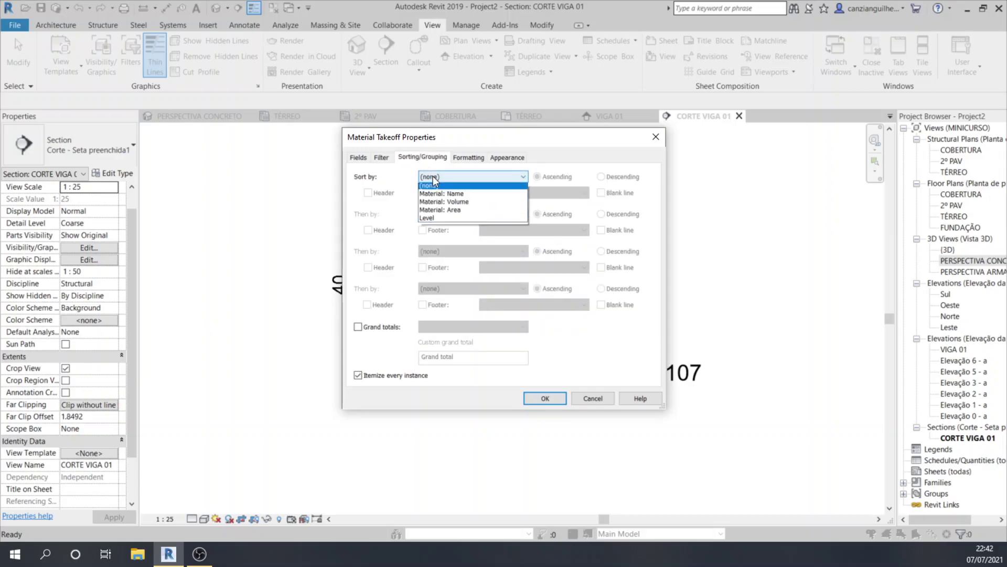
pyautogui.click(436, 219)
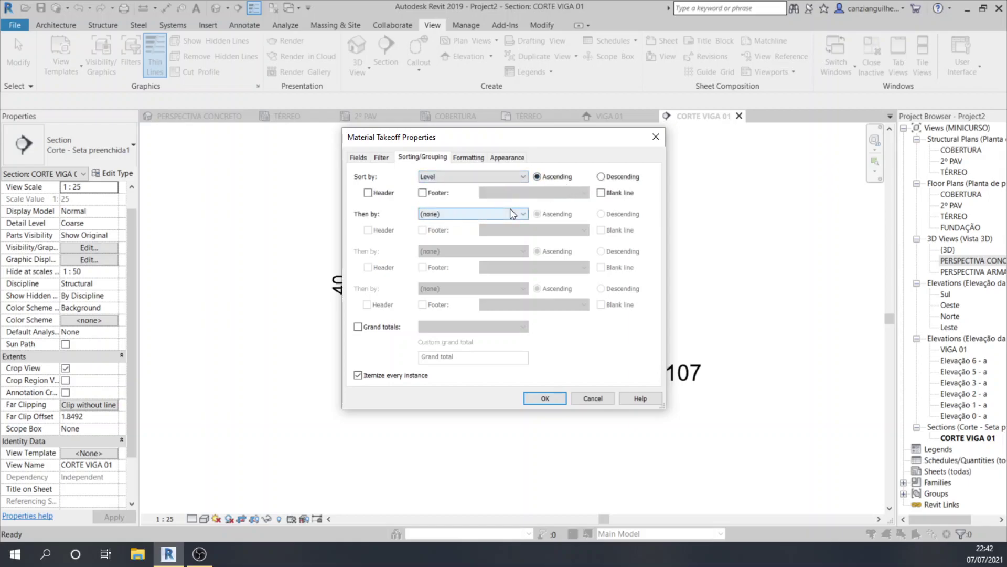
pyautogui.click(531, 398)
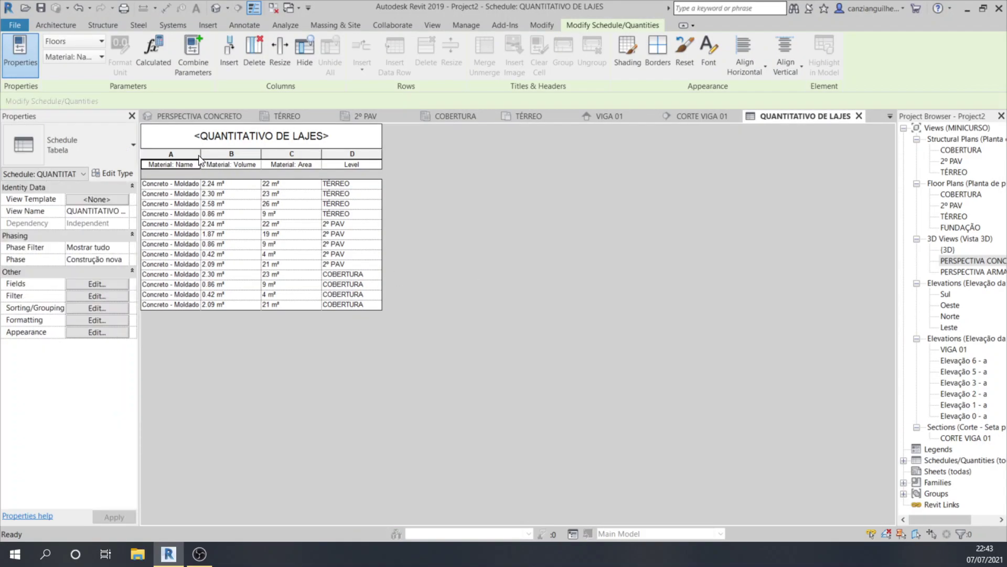
pyautogui.moveTo(201, 153); pyautogui.dragTo(249, 157)
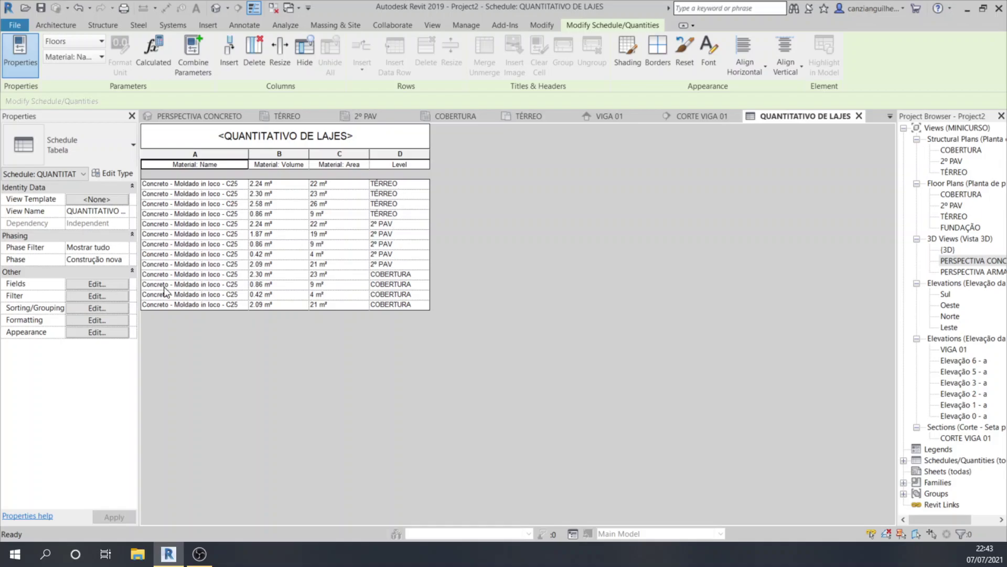
# Turn off itemizing every instance in the QUANTITATIVO DE LAJES schedule so that rows are grouped by level.
pyautogui.click(84, 283)
pyautogui.moveTo(529, 142); pyautogui.dragTo(635, 142)
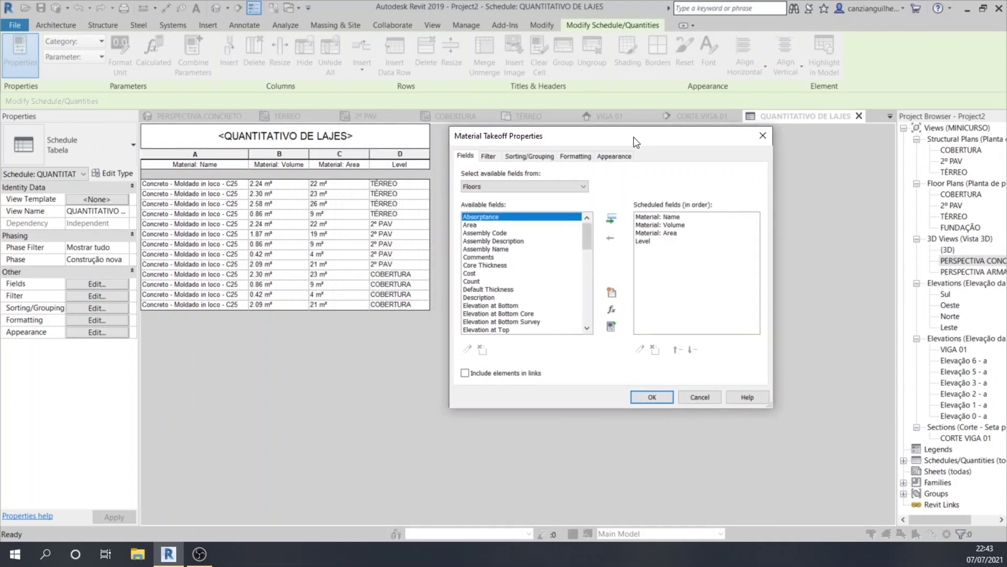
pyautogui.click(509, 155)
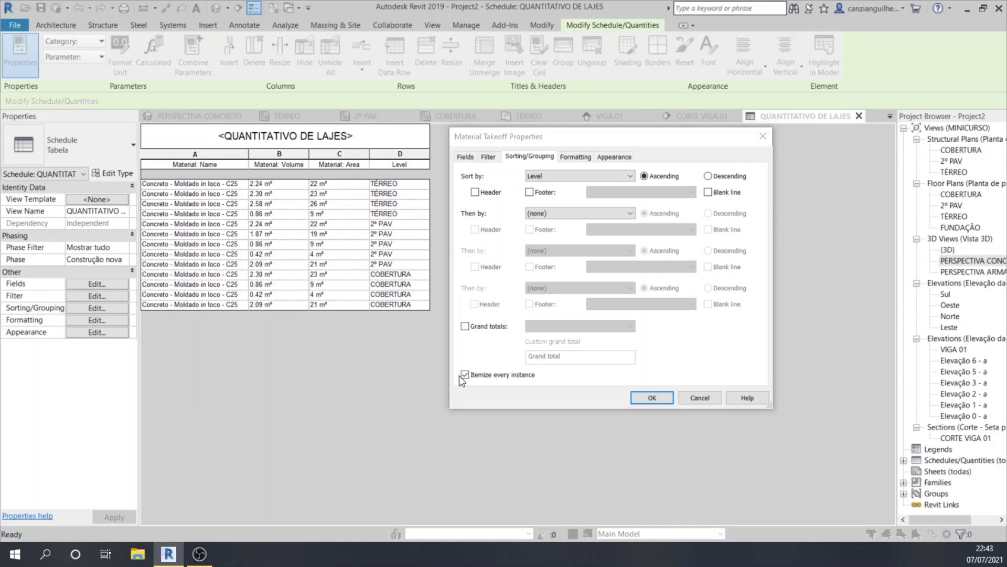
pyautogui.click(466, 375)
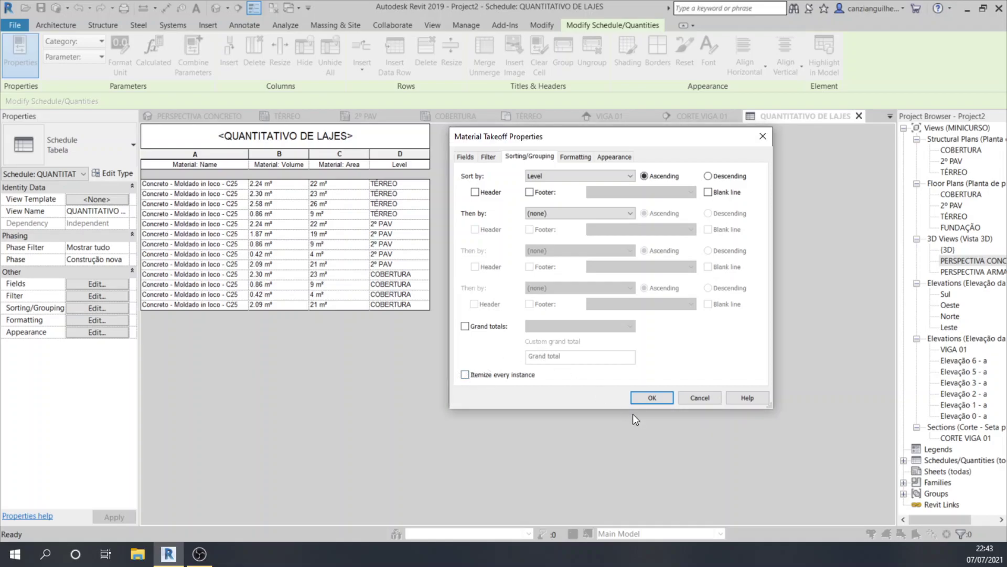
pyautogui.click(654, 398)
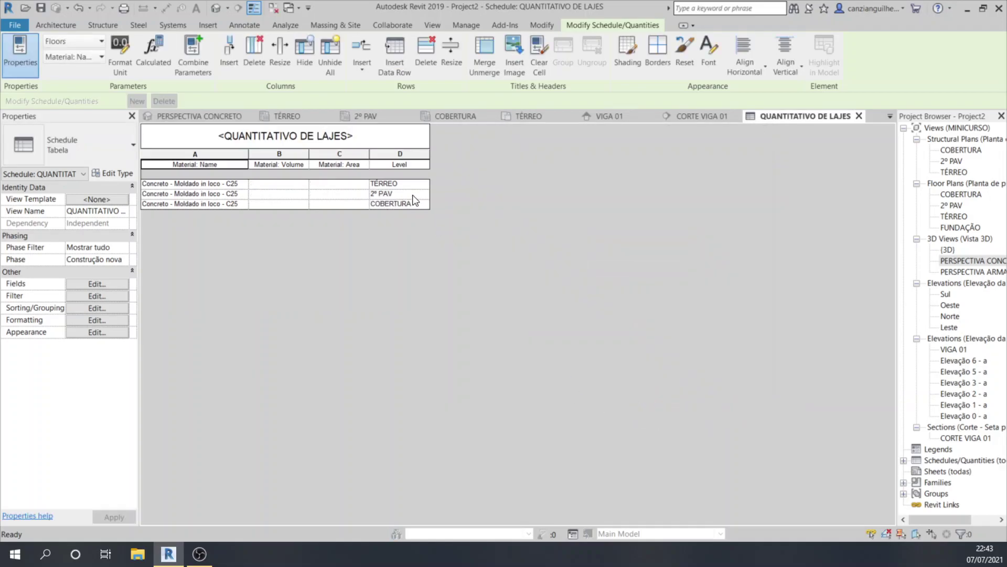
# Enable grand totals with title, count, and totals in the QUANTITATIVO DE LAJES schedule.
pyautogui.click(397, 175)
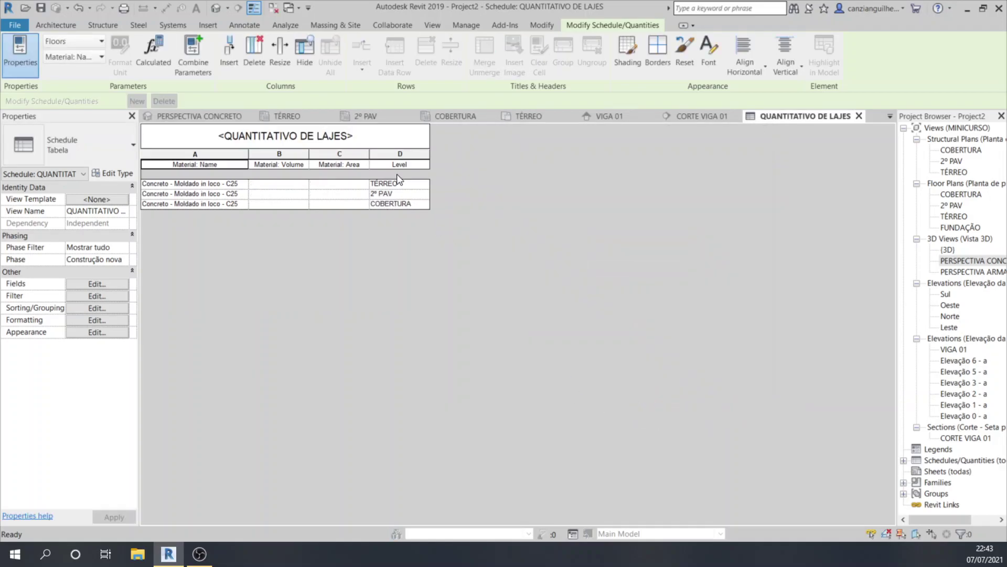
pyautogui.click(80, 307)
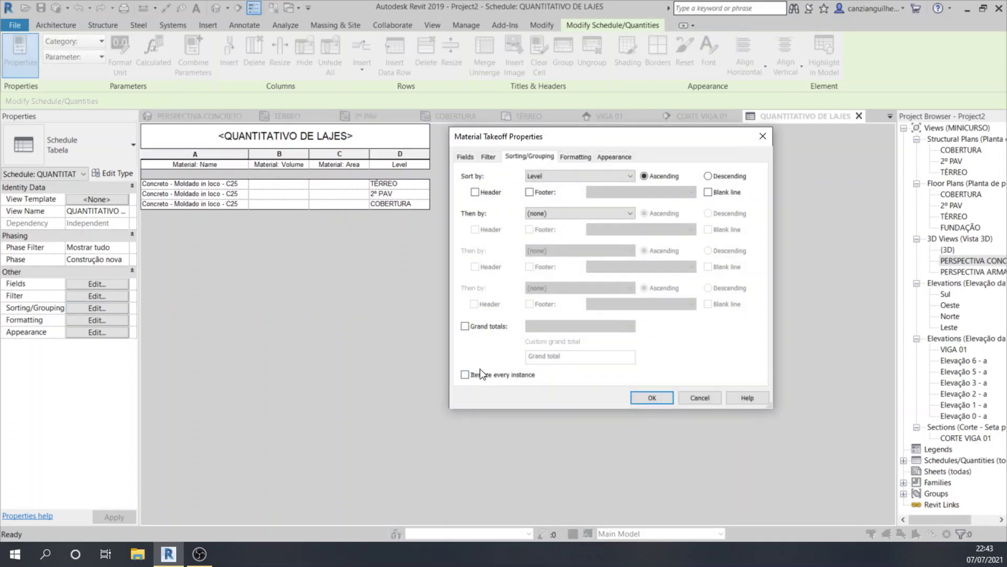
pyautogui.click(482, 328)
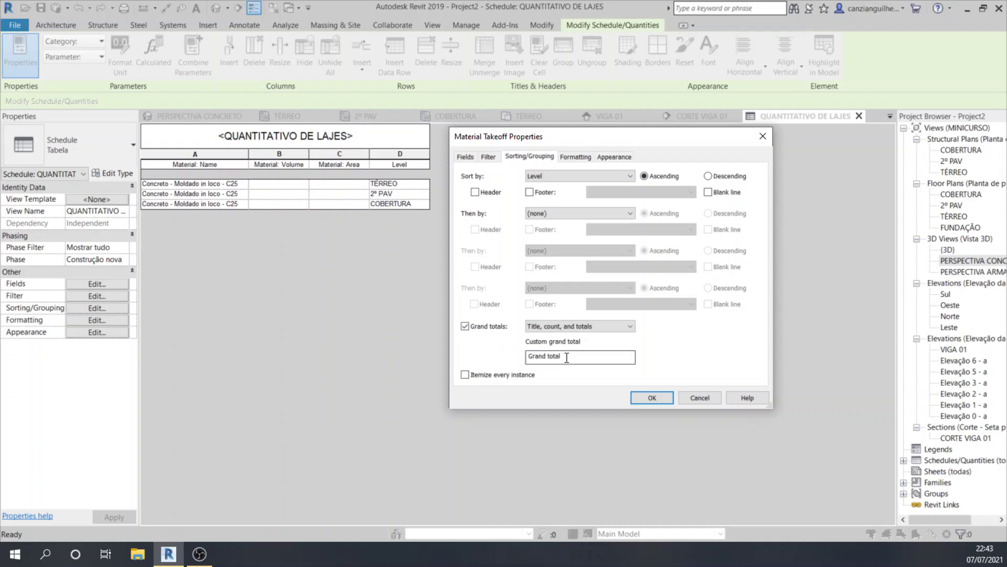
pyautogui.moveTo(568, 356); pyautogui.dragTo(518, 362)
pyautogui.click(649, 400)
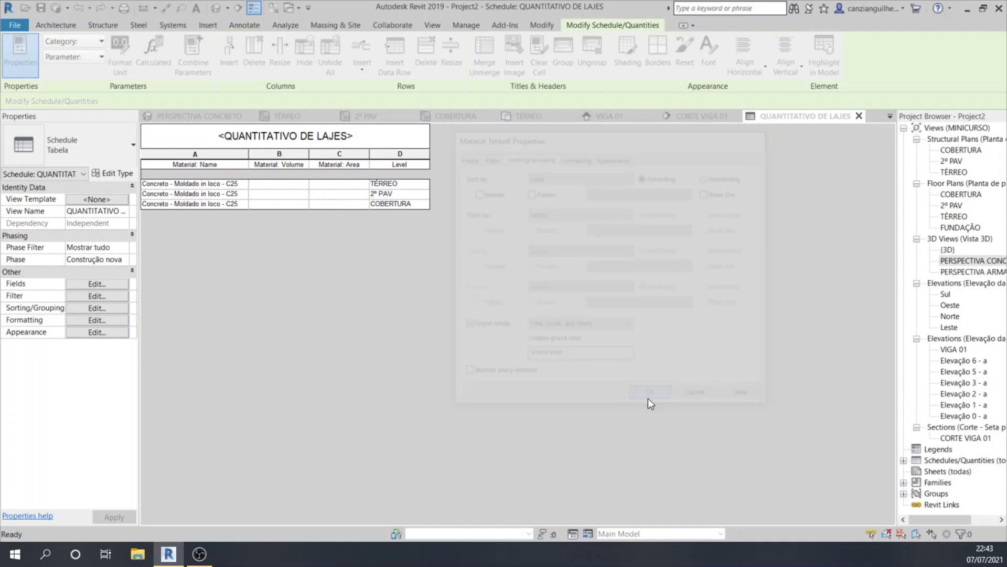
# Format the slab takeoff's Material: Volume and Material: Area fields to calculate totals.
pyautogui.click(97, 321)
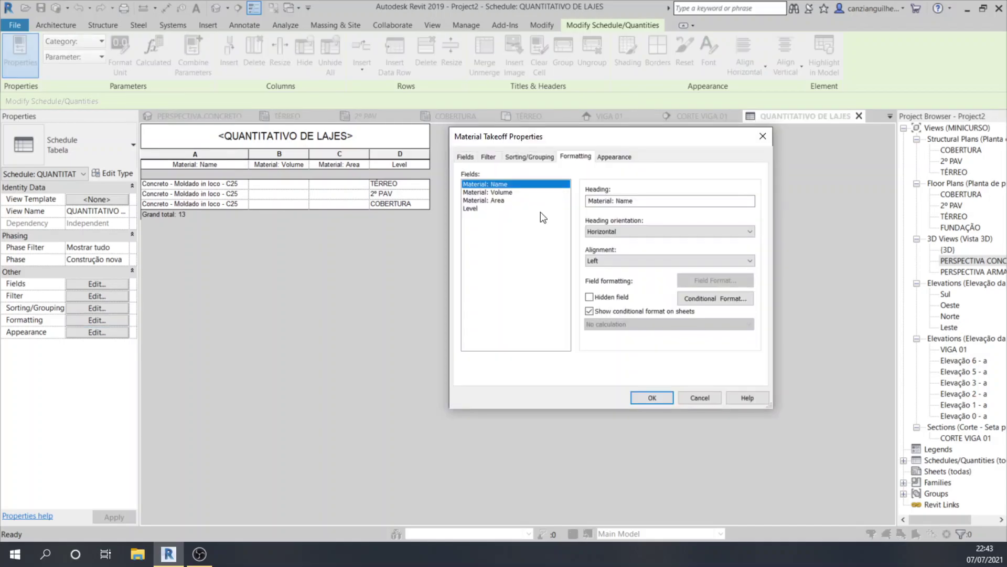
pyautogui.click(499, 192)
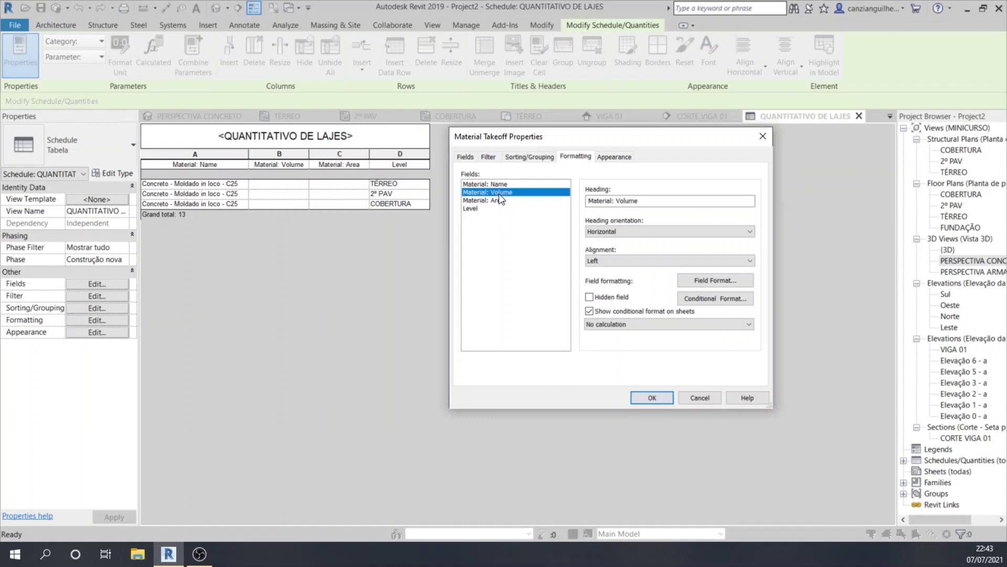
pyautogui.click(623, 324)
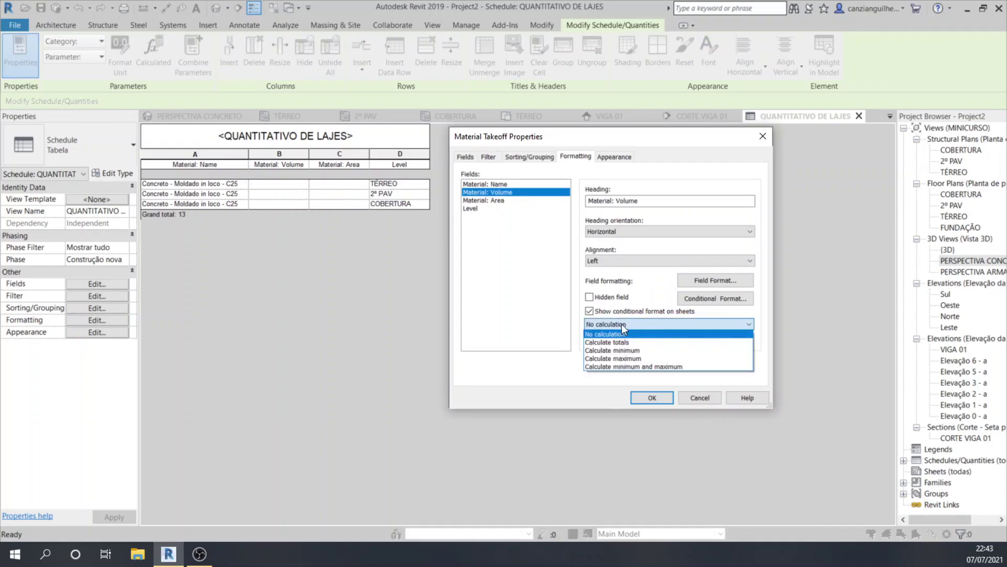
pyautogui.click(616, 341)
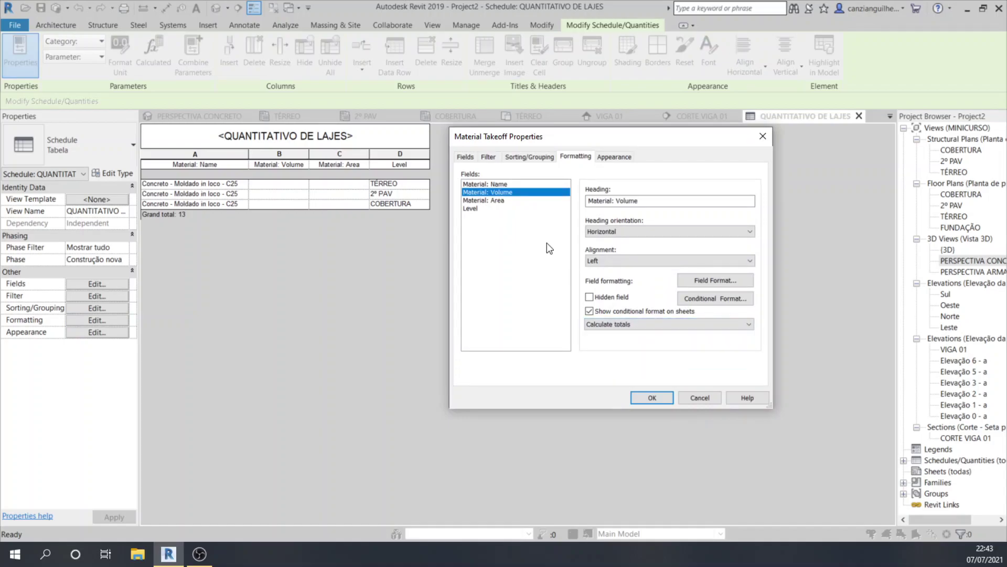
pyautogui.click(499, 199)
pyautogui.click(600, 324)
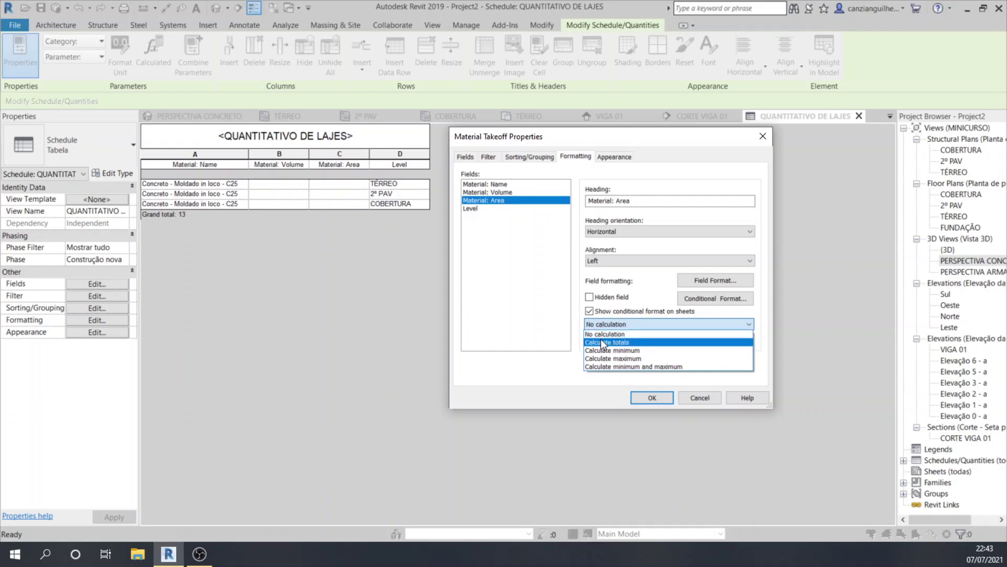
pyautogui.click(602, 342)
pyautogui.click(639, 397)
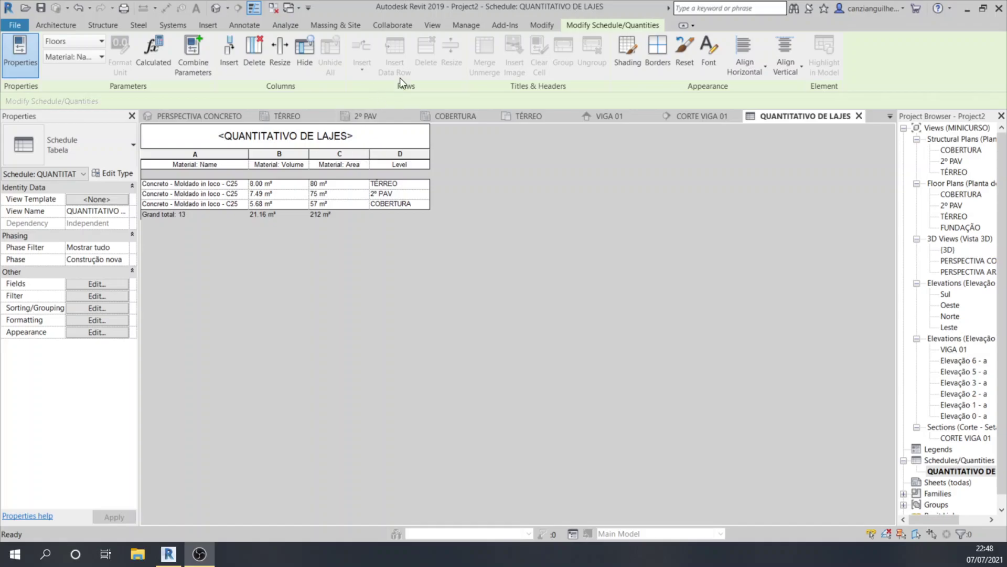
# Create a Structural Rebar schedule of building components named TABELA RESUMO DE AÇO - VIGAS.
pyautogui.click(436, 25)
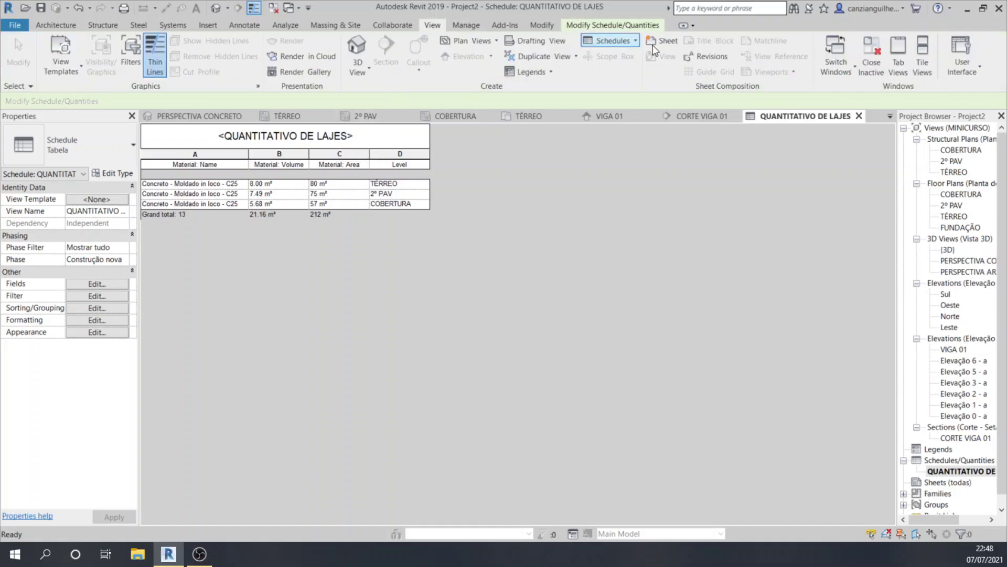
pyautogui.click(605, 49)
pyautogui.click(607, 62)
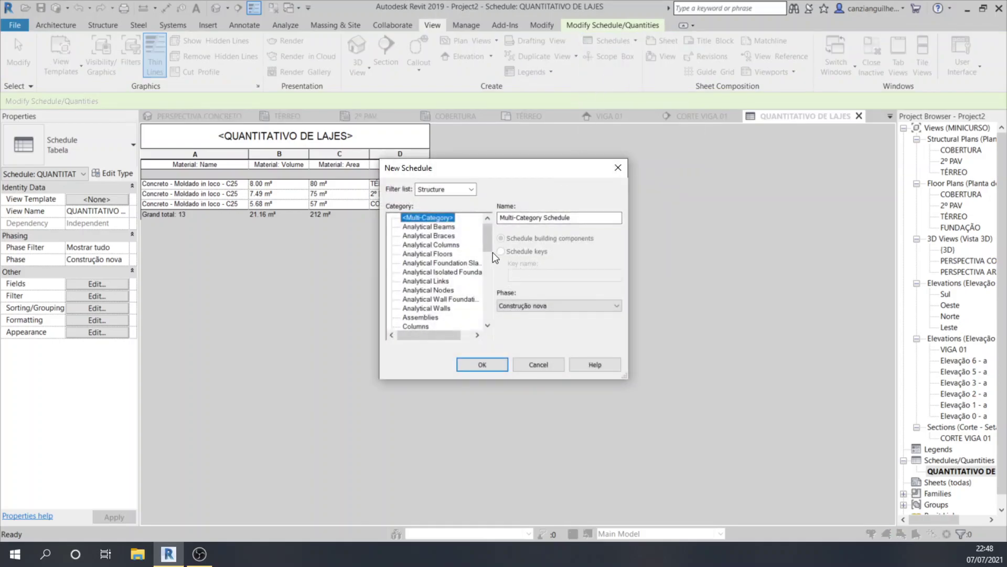
pyautogui.moveTo(464, 379); pyautogui.dragTo(457, 483)
pyautogui.moveTo(488, 291); pyautogui.dragTo(484, 437)
pyautogui.click(427, 389)
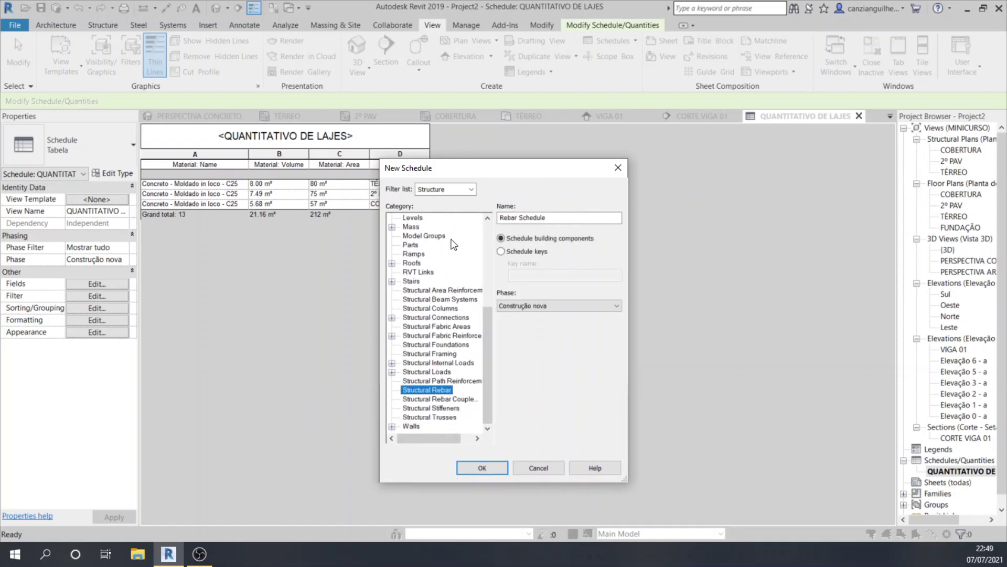
pyautogui.moveTo(560, 218); pyautogui.dragTo(497, 223)
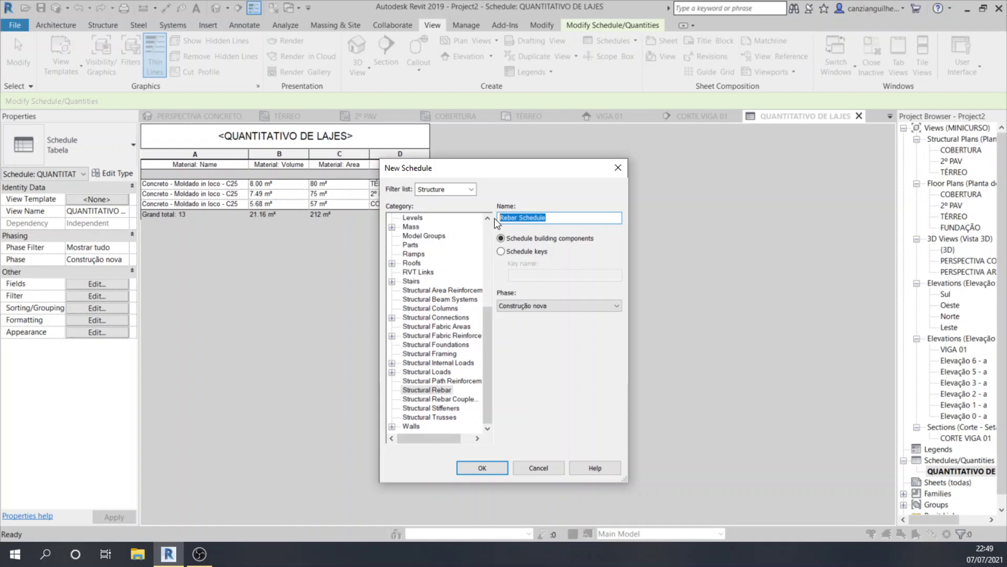
pyautogui.write('TABELA RESUMO DE AÇO - VIGAS')
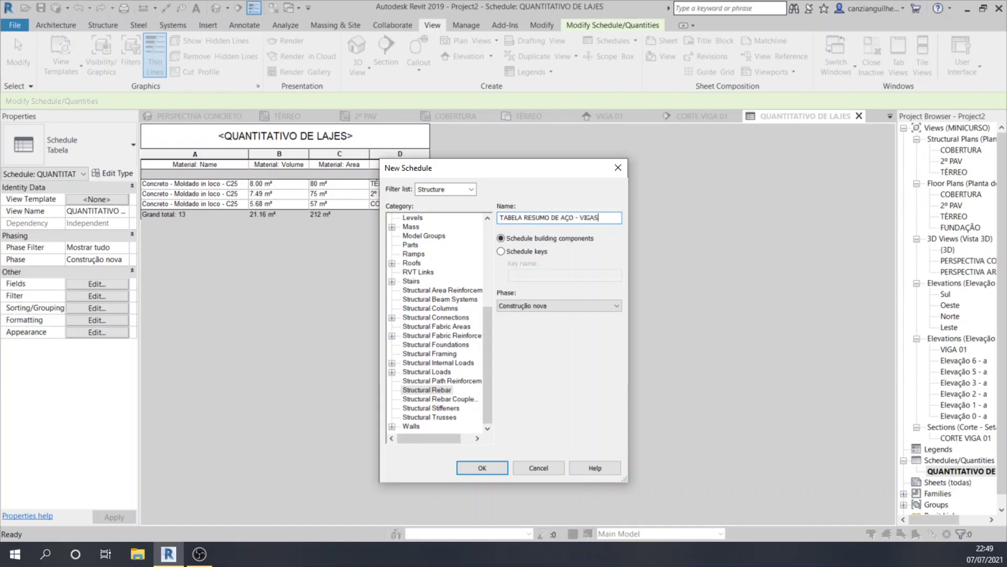
pyautogui.click(496, 466)
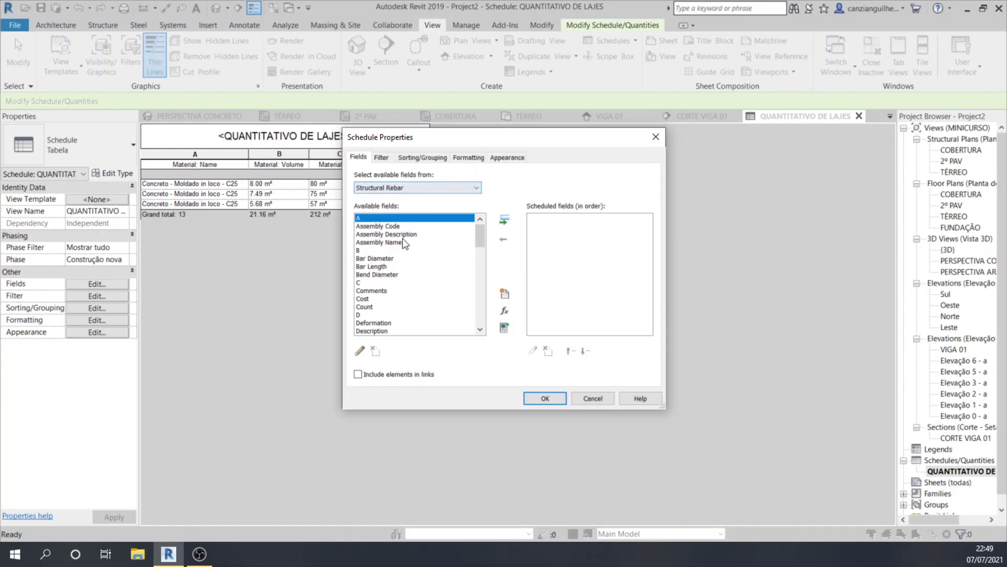
# Enlarge the schedule properties dialog and add Bar Diameter, Bar Length and Host Category as scheduled fields.
pyautogui.moveTo(447, 410); pyautogui.dragTo(446, 510)
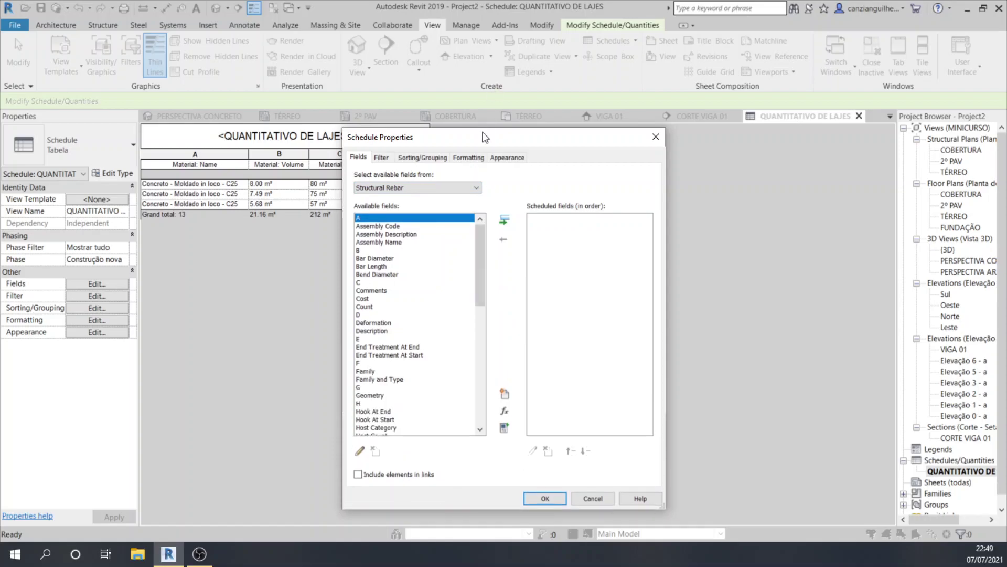
pyautogui.moveTo(483, 129); pyautogui.dragTo(483, 49)
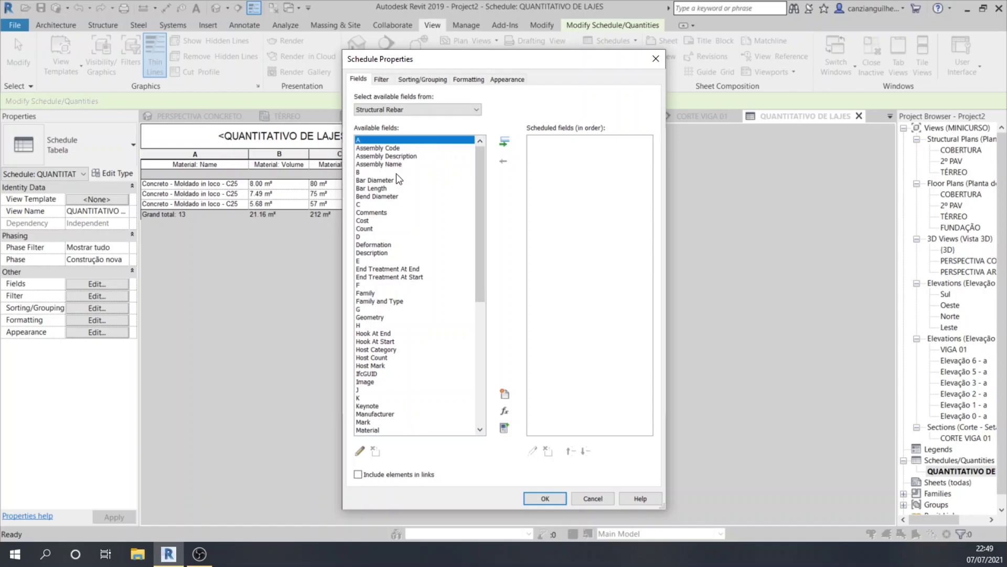
pyautogui.click(380, 181)
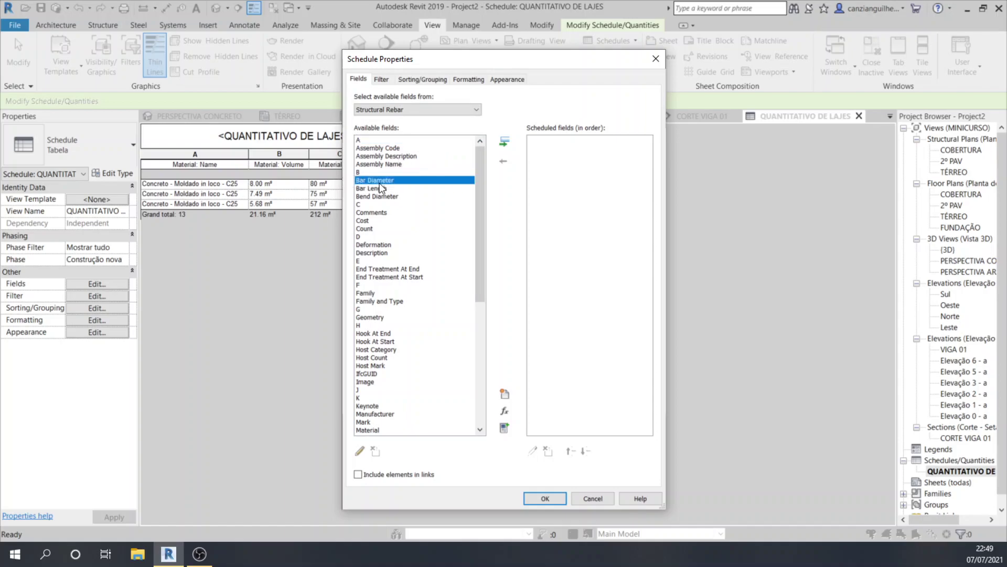
pyautogui.click(505, 143)
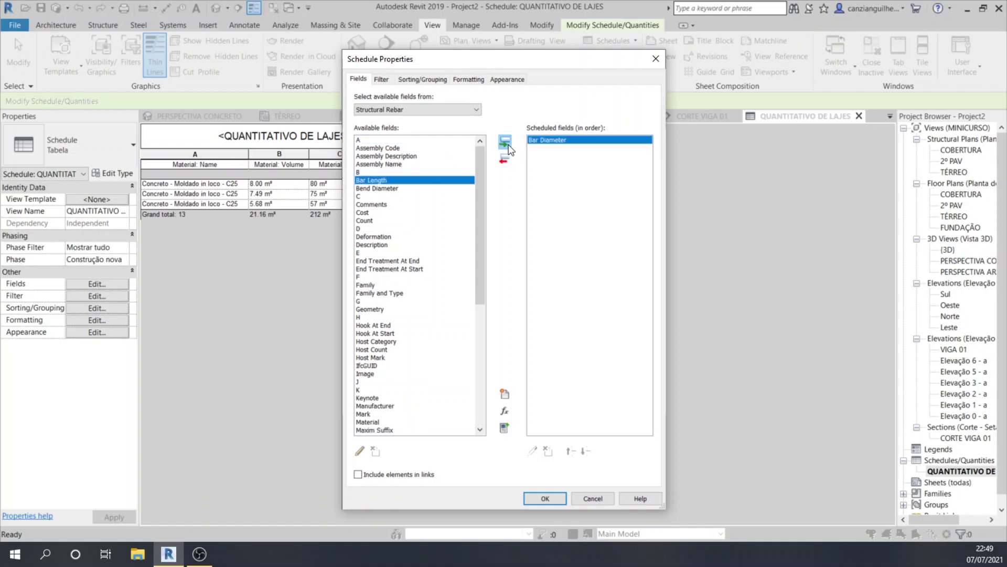
pyautogui.click(506, 143)
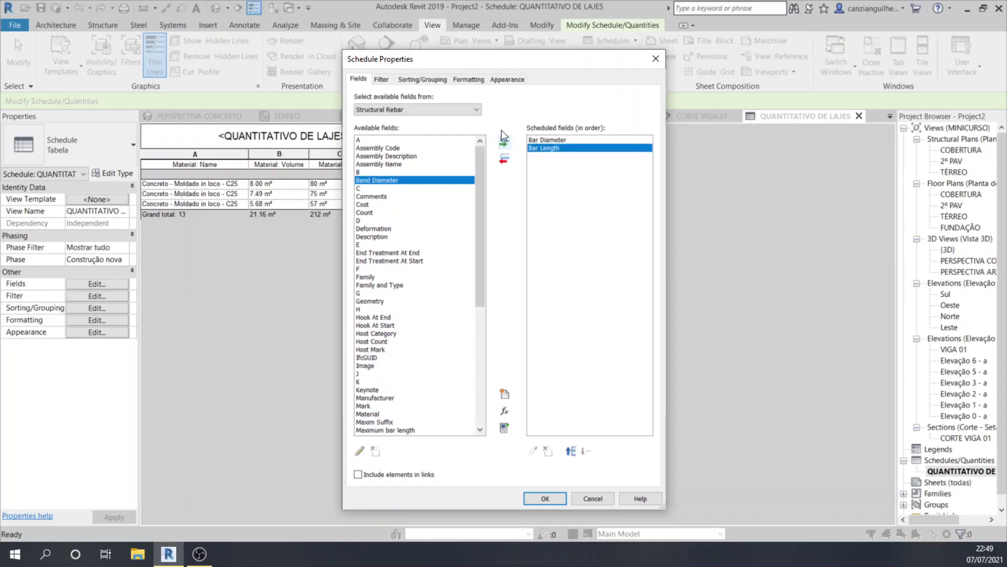
pyautogui.click(384, 335)
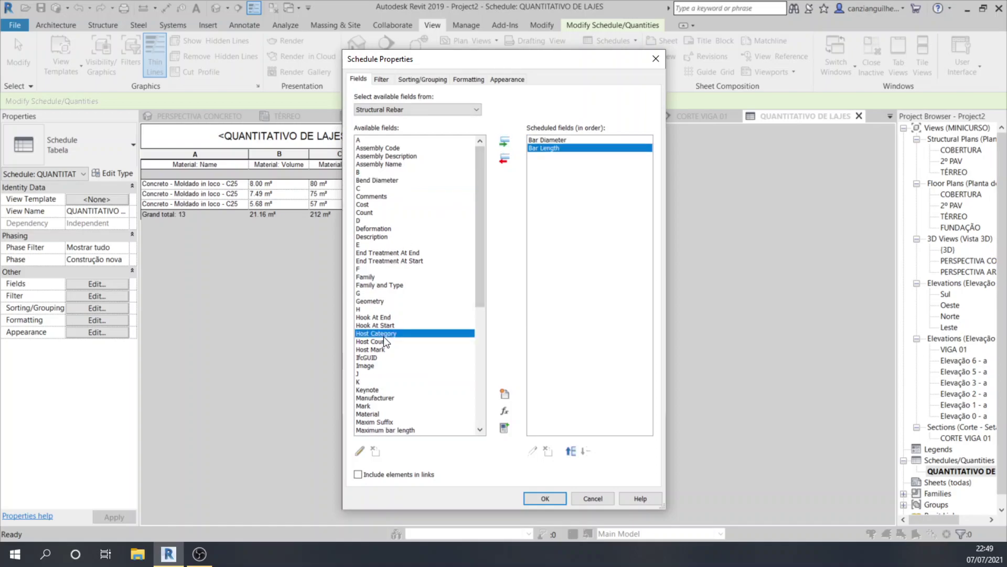
pyautogui.click(500, 140)
# Add Rebar Number and Quantity to the rebar schedule's fields.
pyautogui.moveTo(480, 295); pyautogui.dragTo(475, 422)
pyautogui.click(381, 301)
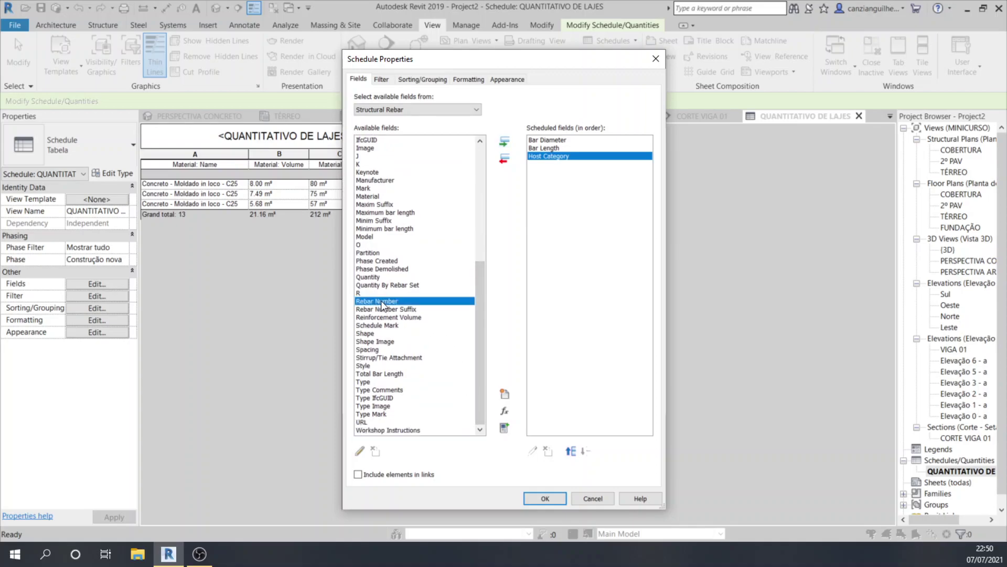
pyautogui.click(502, 144)
pyautogui.click(377, 285)
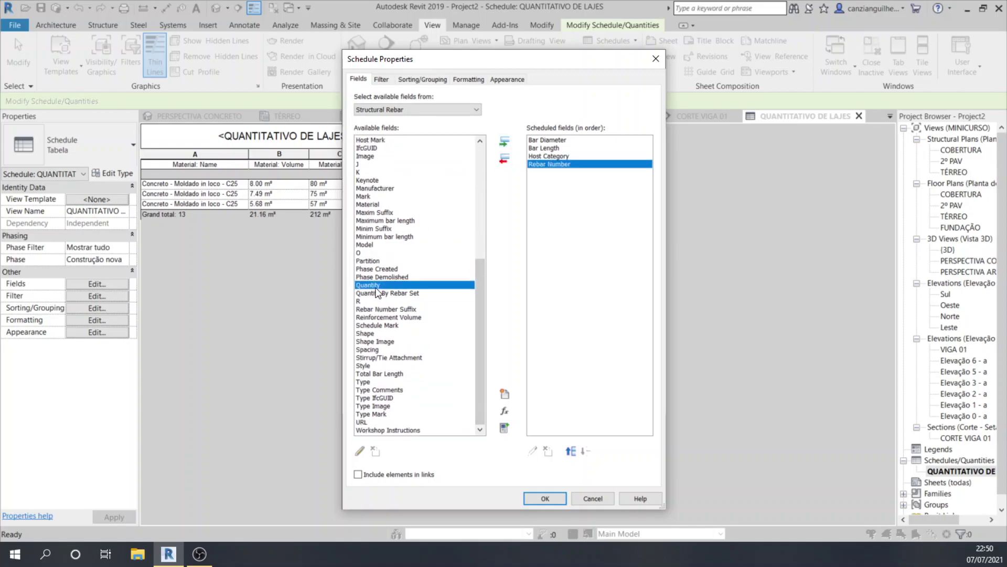
pyautogui.click(502, 143)
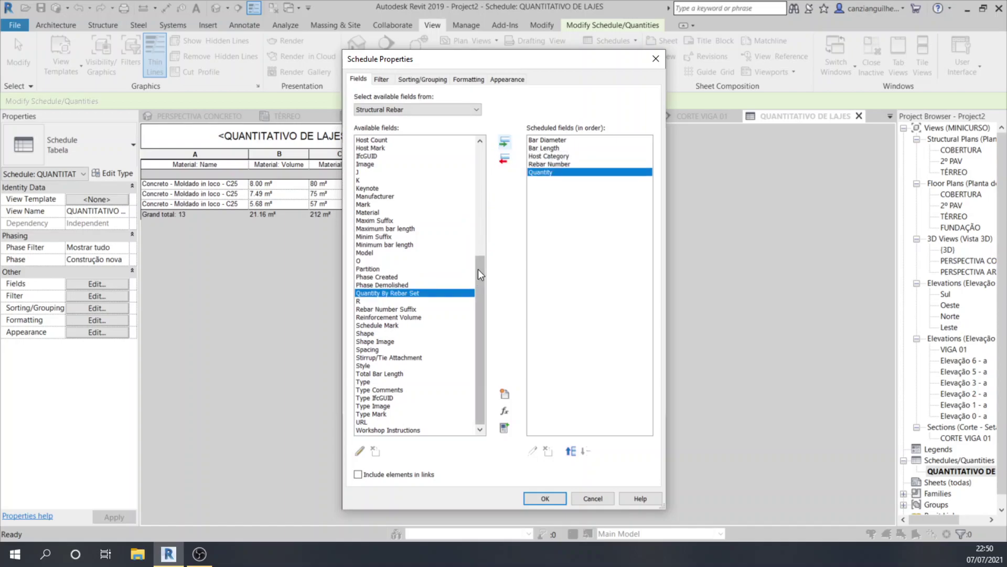
pyautogui.moveTo(482, 320)
pyautogui.mouseDown()
pyautogui.moveTo(479, 298)
pyautogui.moveTo(480, 326)
pyautogui.mouseUp()
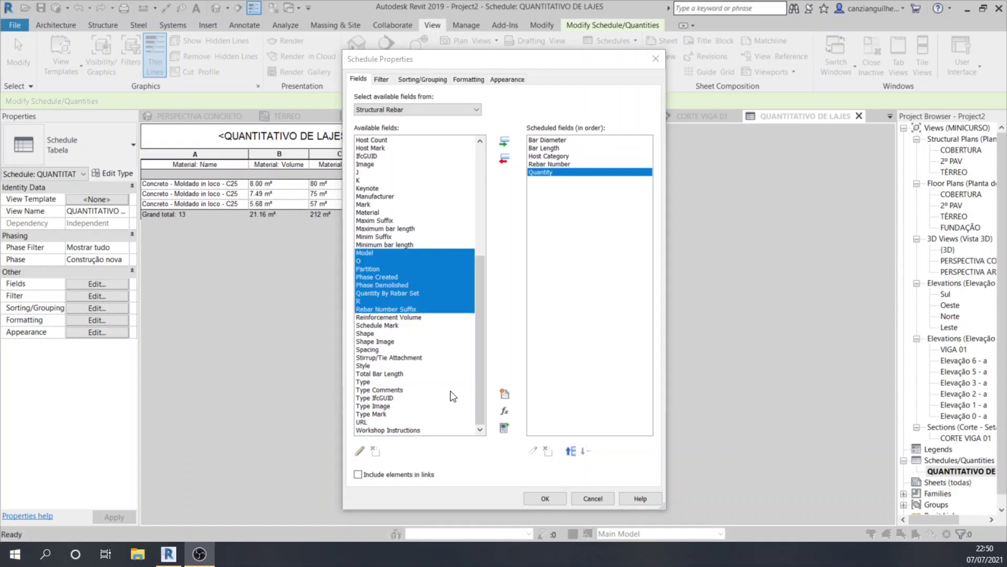
pyautogui.click(462, 302)
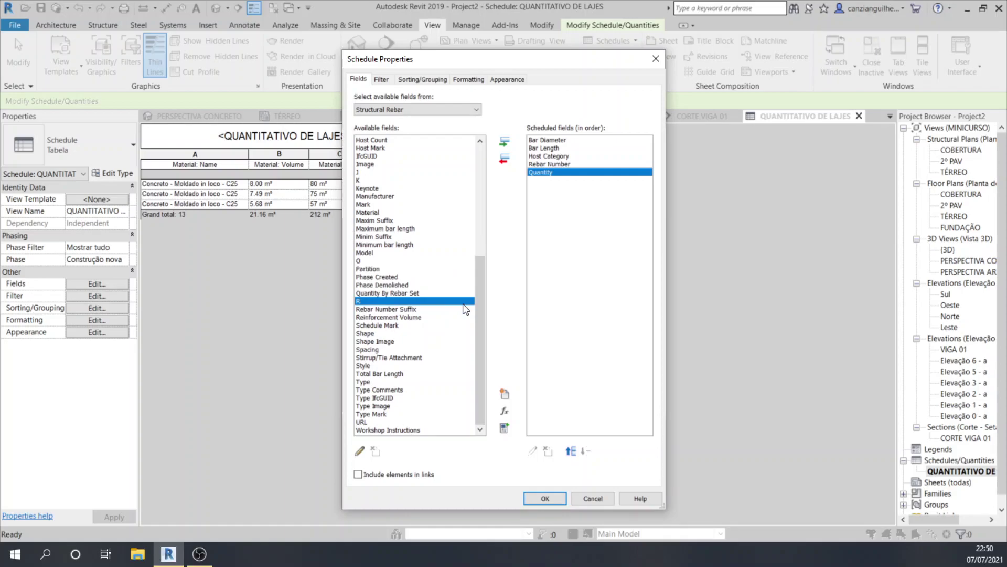
pyautogui.scroll(7, 466, 310)
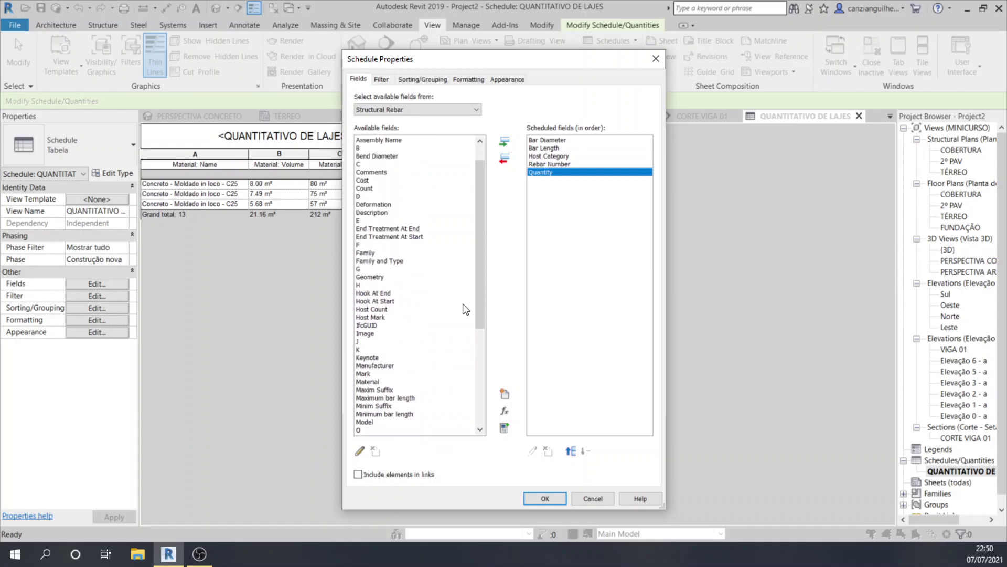
pyautogui.click(373, 318)
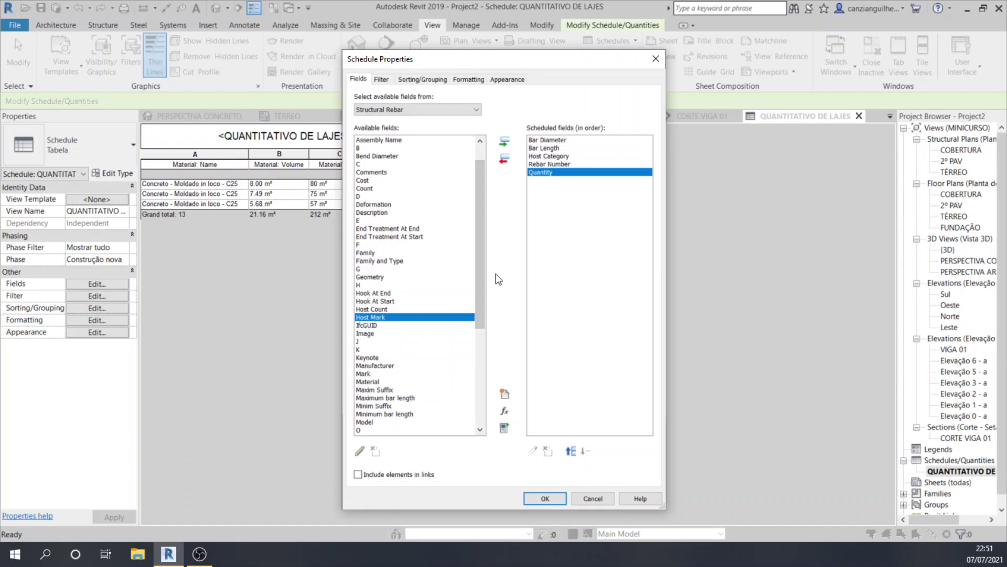
# Reorder the rebar schedule's fields as Host Category, Rebar Number, Bar Diameter, Quantity and Bar Length.
pyautogui.click(540, 156)
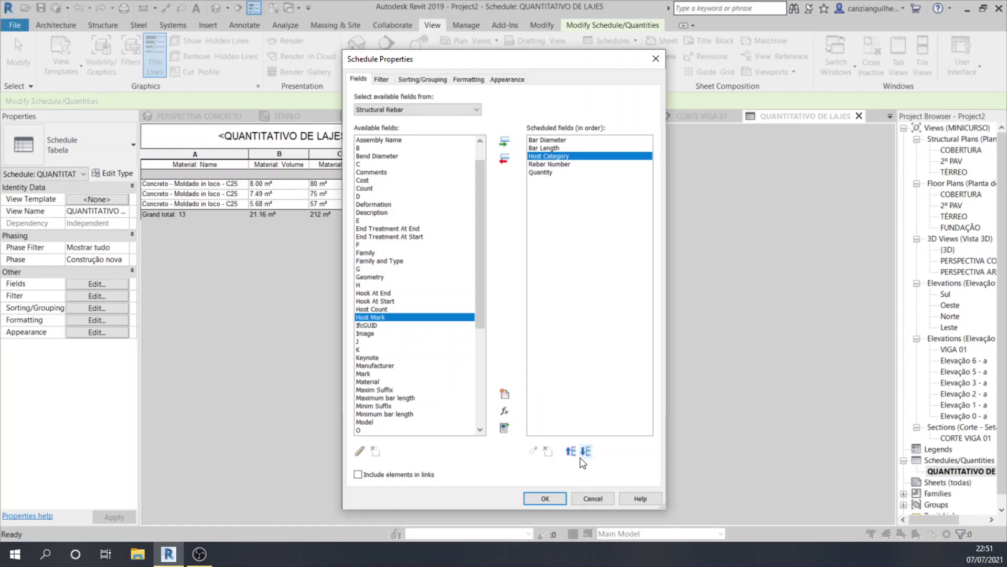
pyautogui.click(572, 451)
pyautogui.click(572, 451)
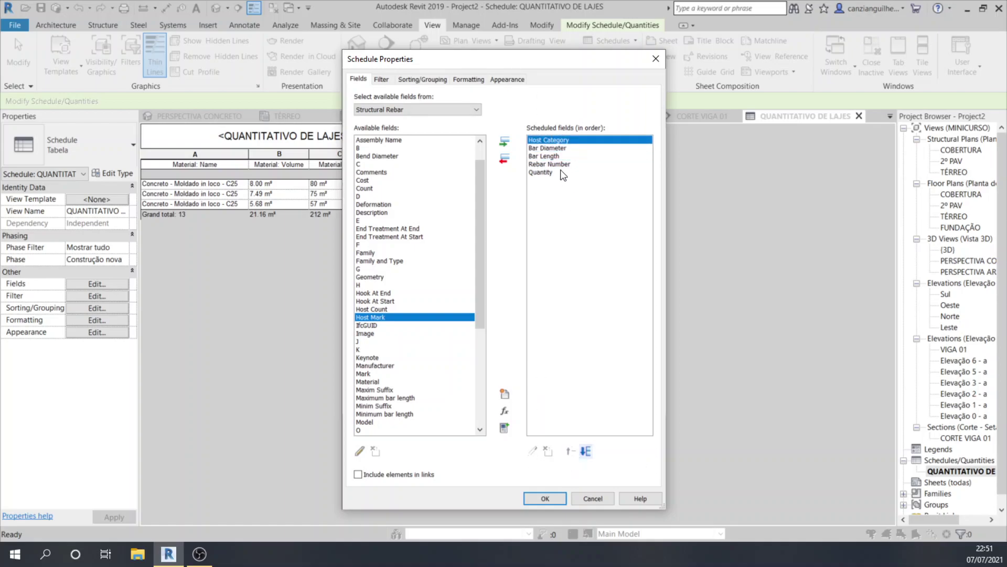
pyautogui.click(560, 165)
pyautogui.click(571, 452)
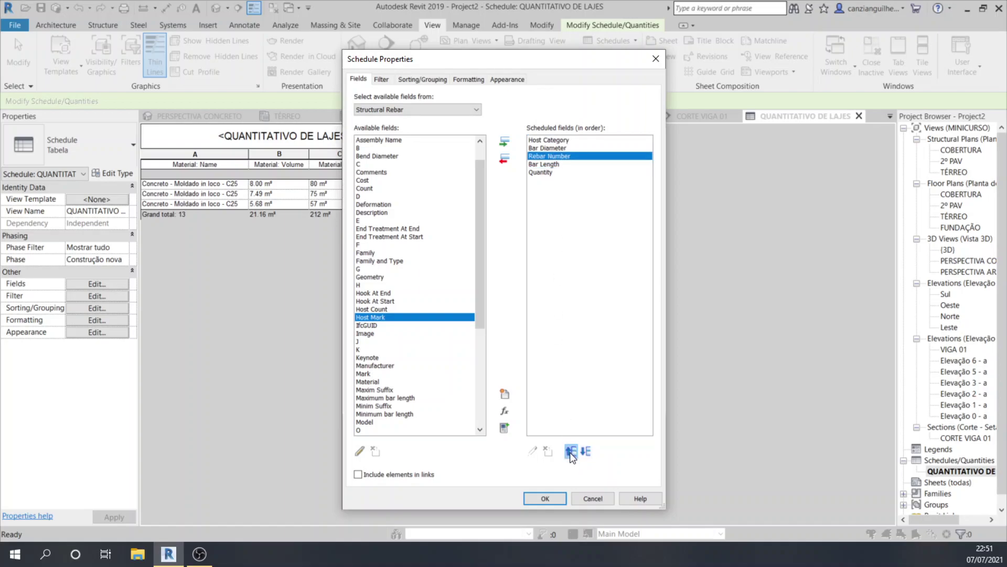
pyautogui.click(571, 451)
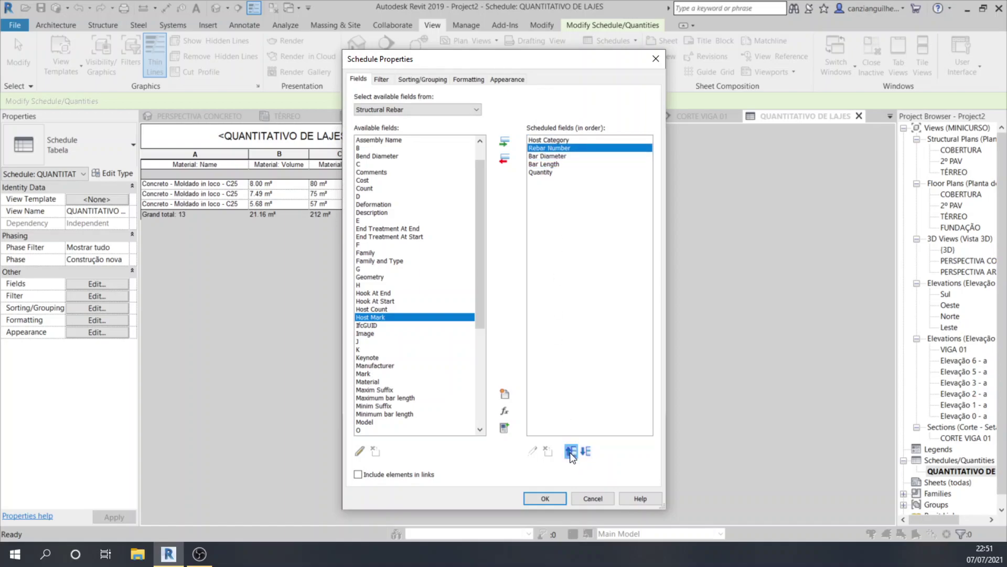
pyautogui.click(545, 173)
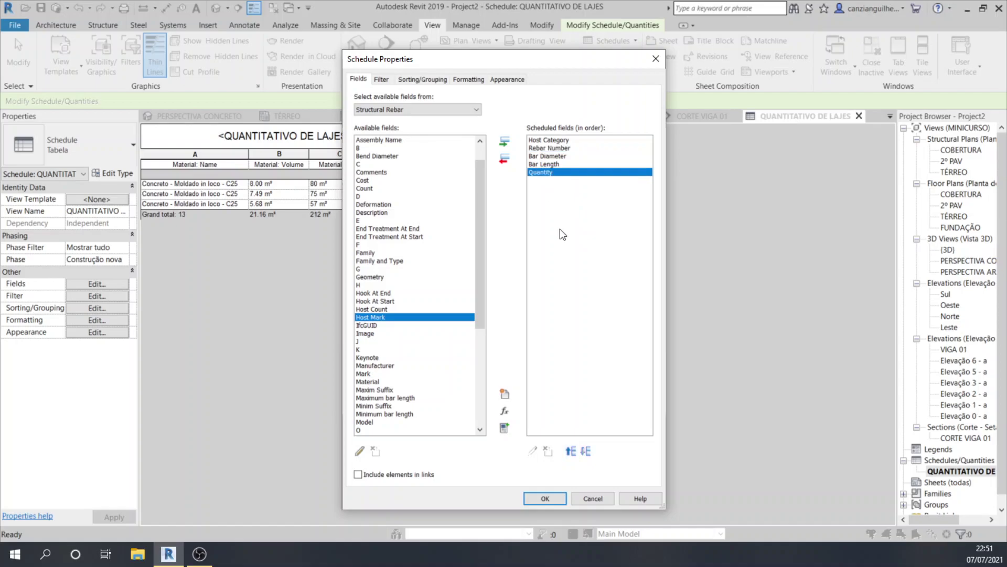
pyautogui.click(570, 451)
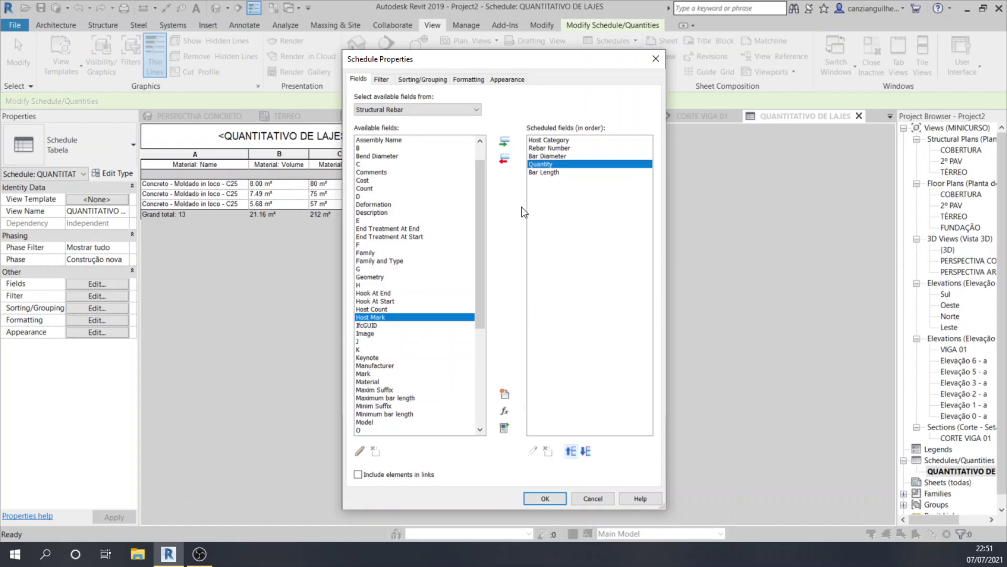
# Start a calculated value for the rebar schedule and name it COMPRIMENTO TOTAL.
pyautogui.click(546, 174)
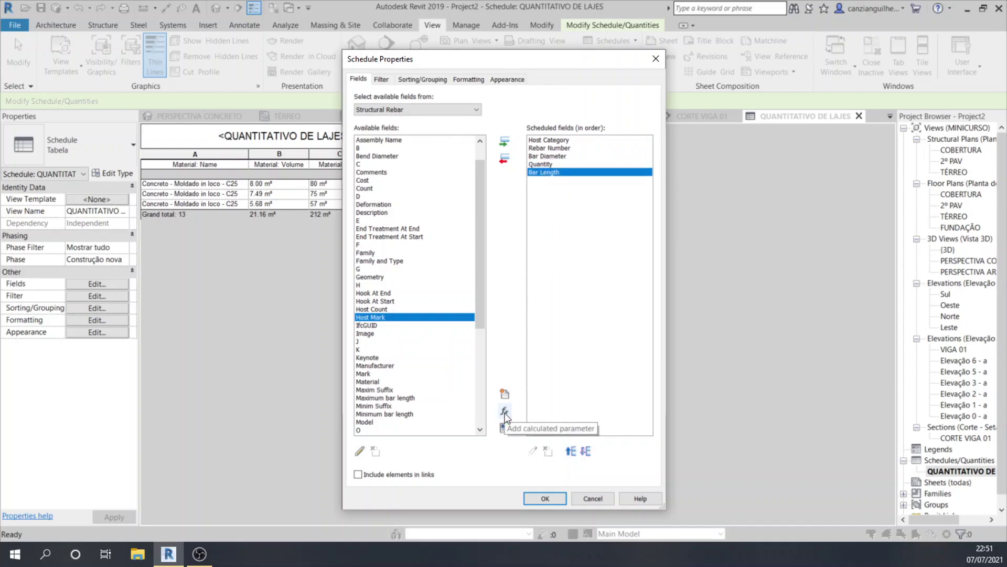
pyautogui.click(505, 411)
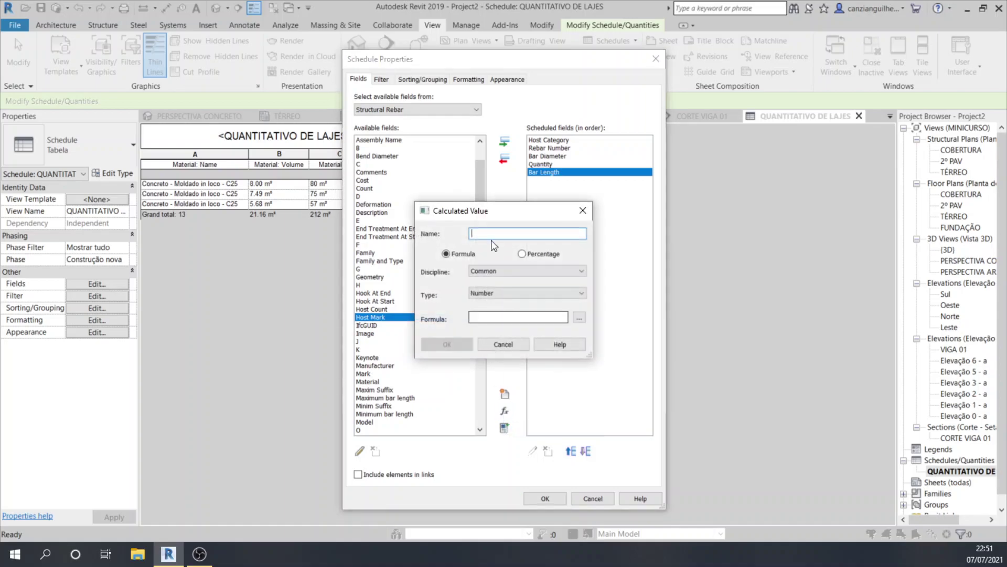
pyautogui.write('COM')
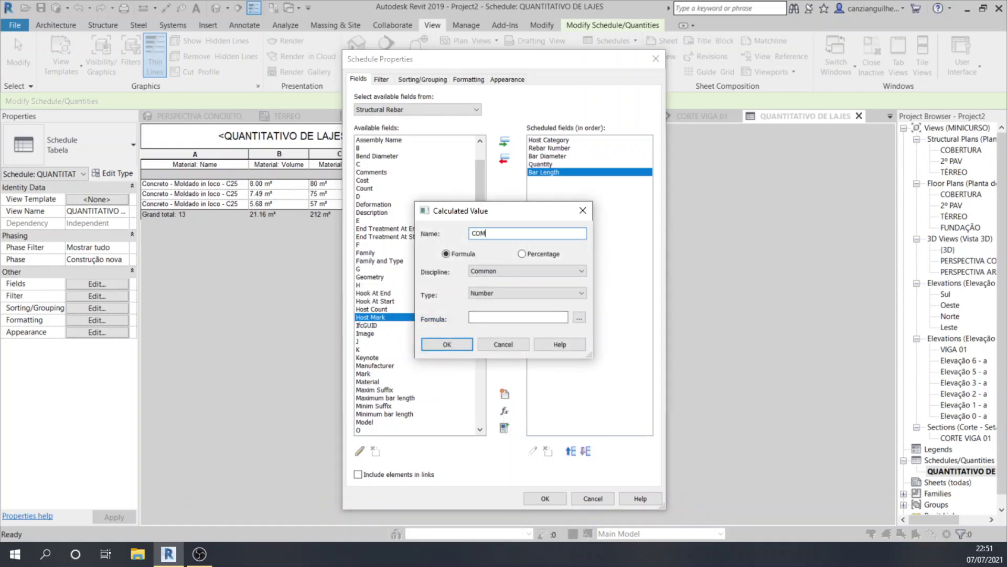
pyautogui.write('PRIMENTO TOTAL')
# Build the COMPRIMENTO TOTAL formula as Quantity*Bar Length and try to save it with the Number type.
pyautogui.click(503, 317)
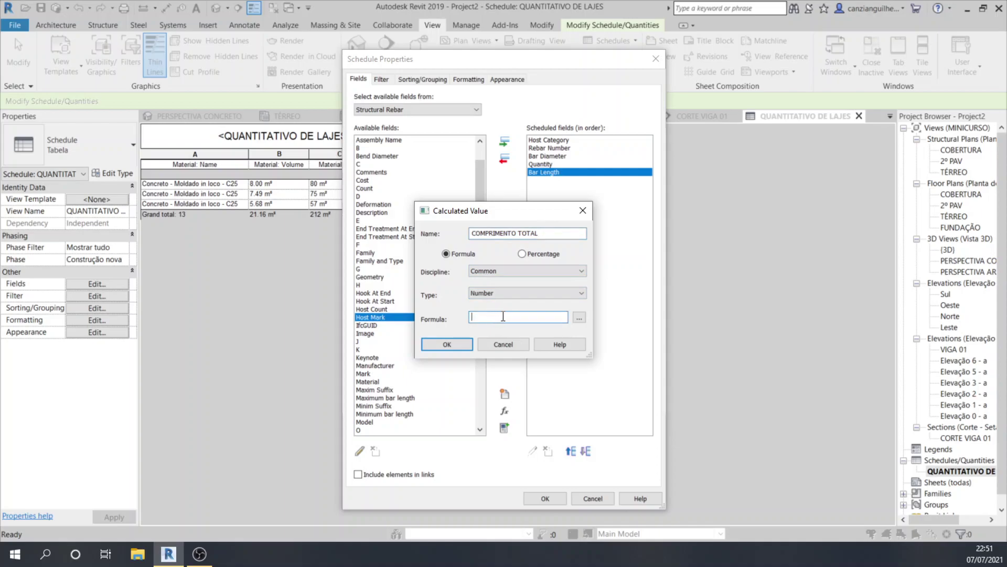
pyautogui.click(579, 317)
pyautogui.click(450, 247)
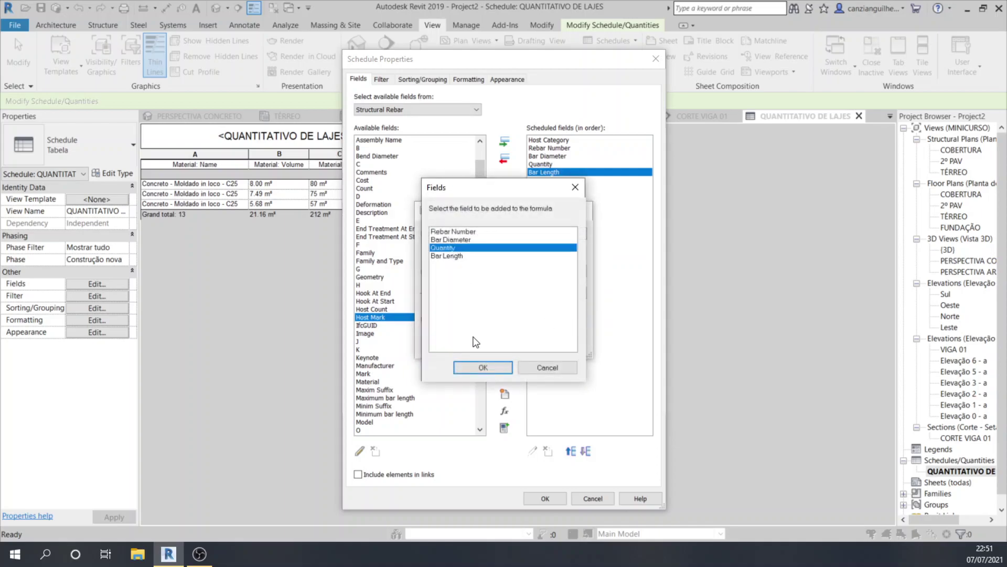
pyautogui.click(483, 367)
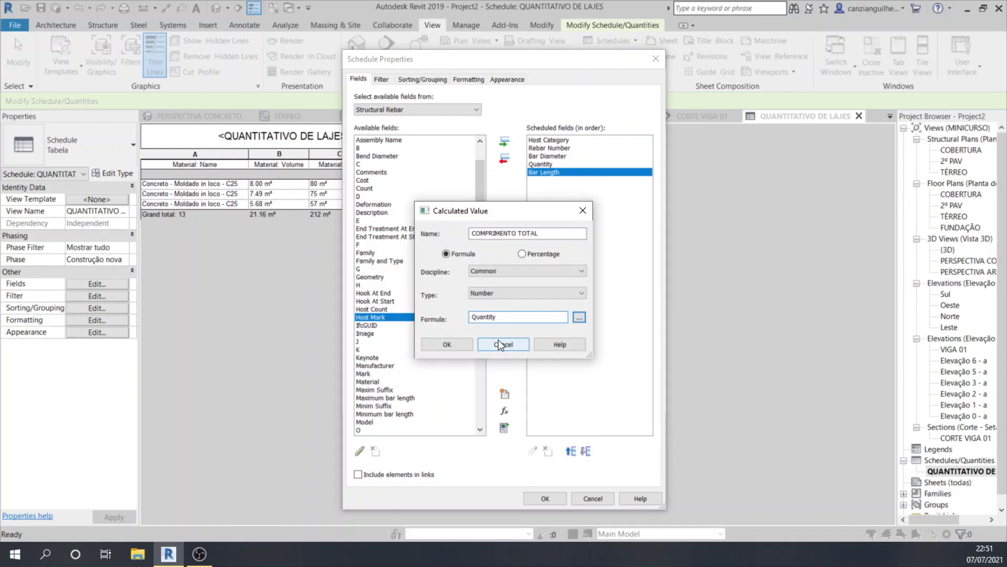
pyautogui.write('*')
pyautogui.click(579, 317)
pyautogui.click(446, 256)
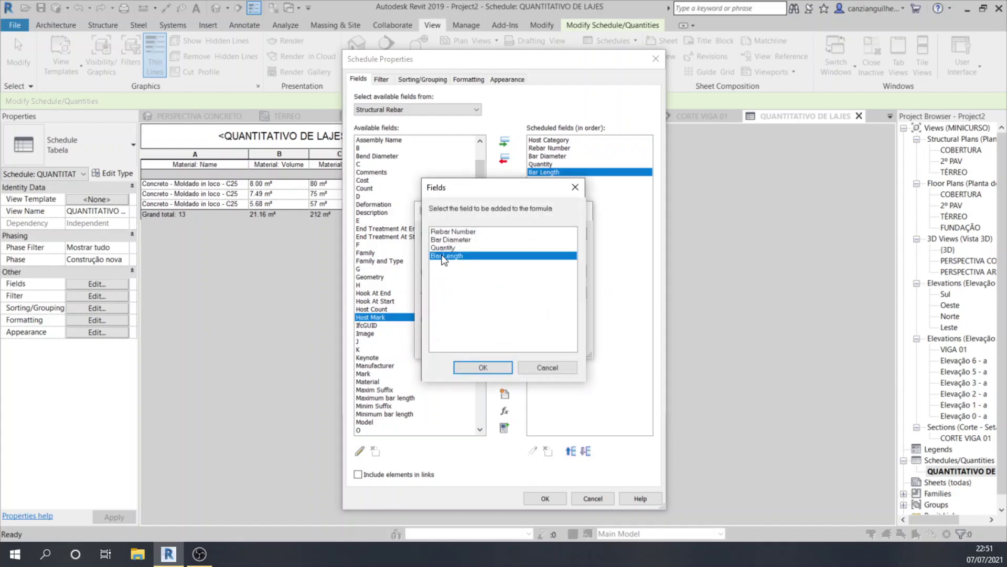
pyautogui.click(477, 367)
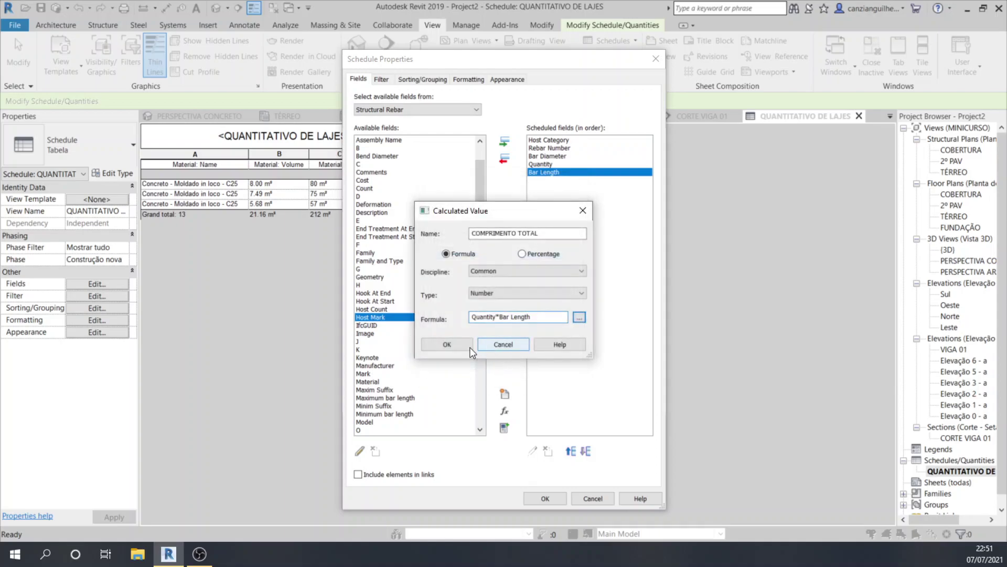
pyautogui.click(446, 343)
pyautogui.click(581, 279)
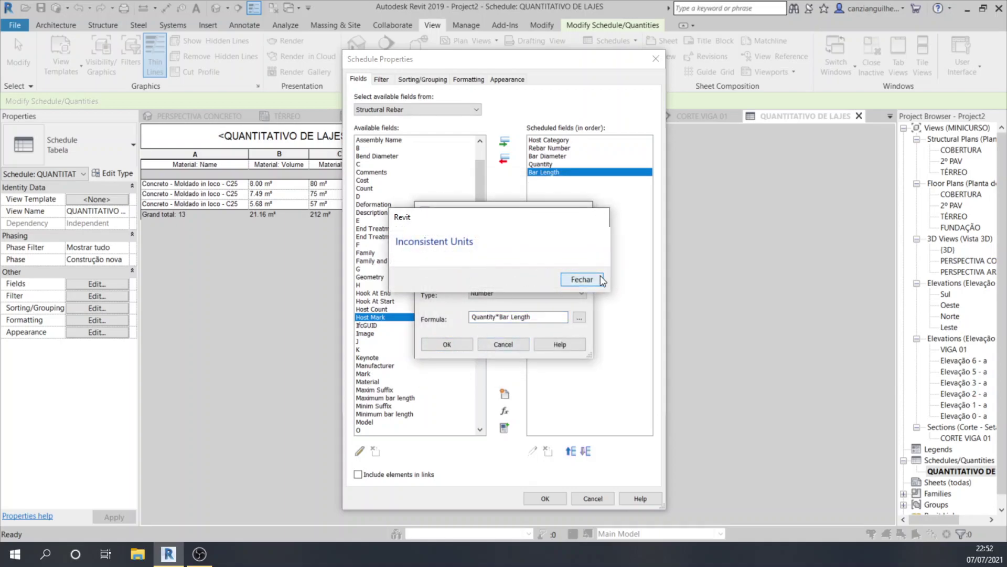
# Try to save the COMPRIMENTO TOTAL formula with a leading equals sign, and remove the sign again.
pyautogui.click(476, 316)
pyautogui.write('=')
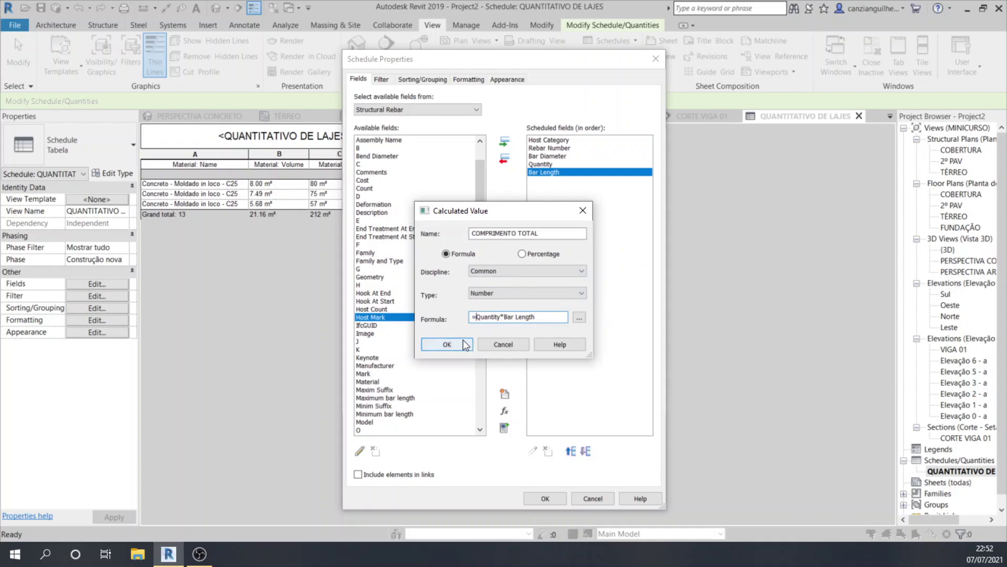
pyautogui.click(461, 341)
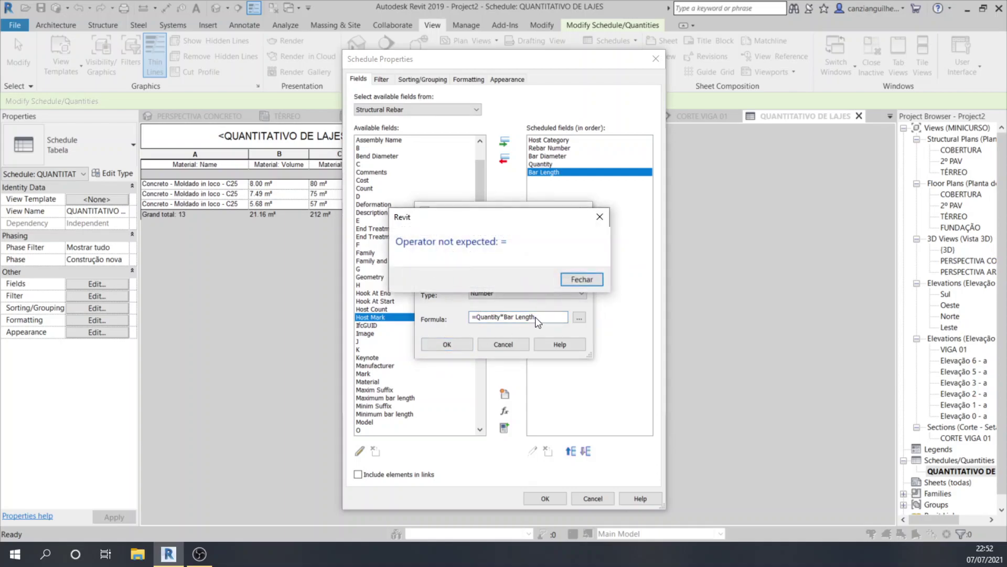
pyautogui.click(573, 279)
pyautogui.click(479, 316)
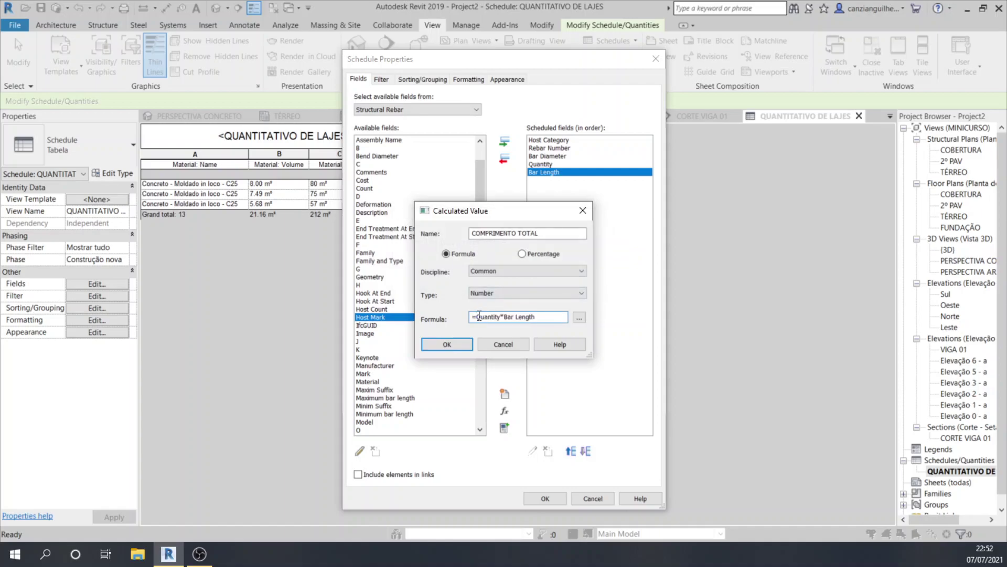
pyautogui.press('BackSpace')
# Save COMPRIMENTO TOTAL as a Length type calculated value and reopen its definition to check the type and formula.
pyautogui.press('Return')
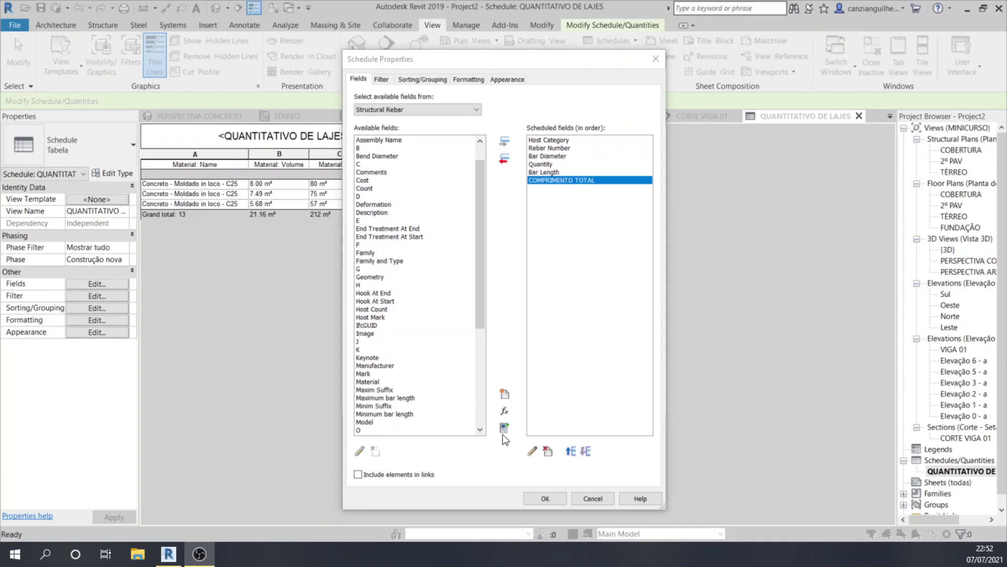
pyautogui.click(533, 450)
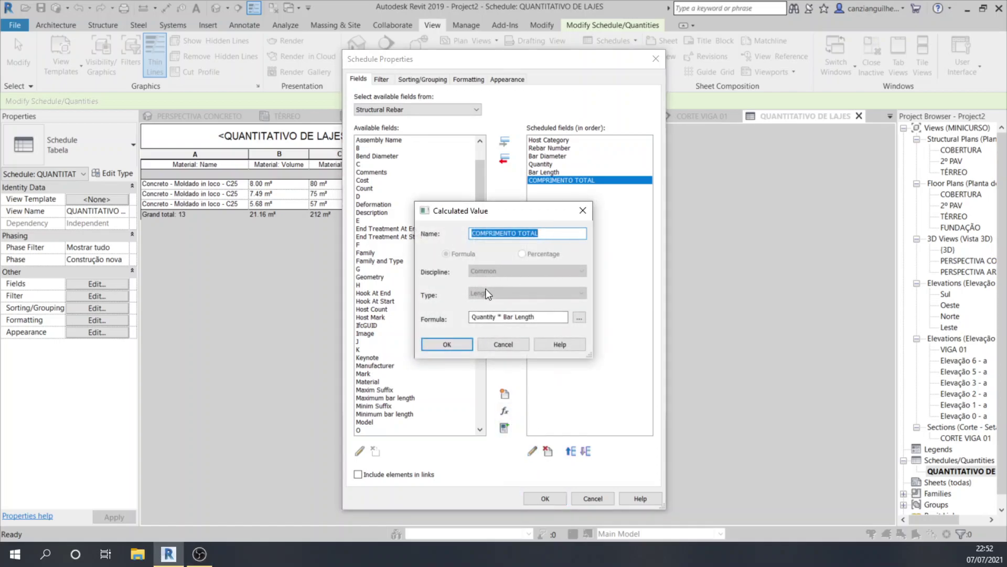
pyautogui.click(446, 347)
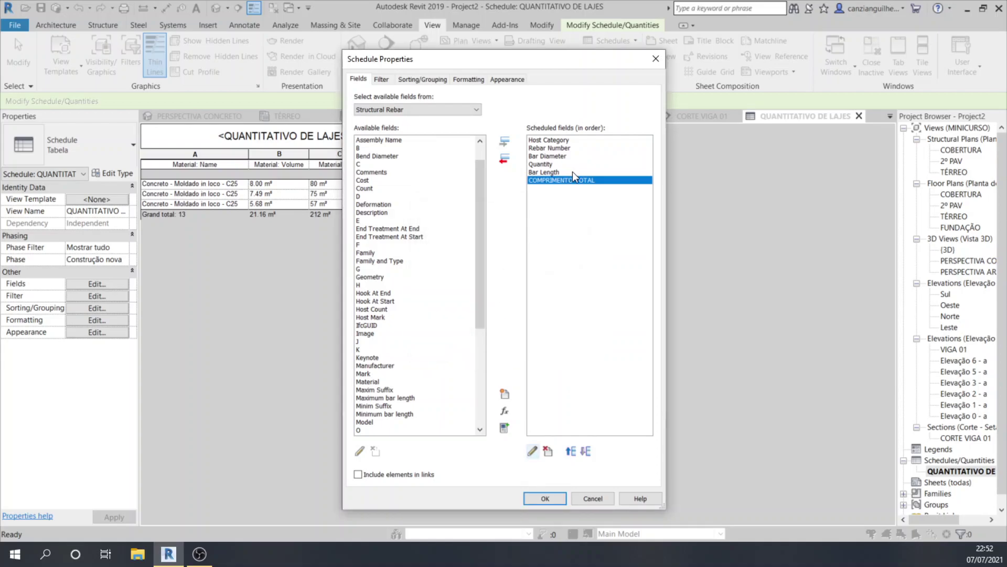
# Filter the rebar schedule to bars whose Host Category equals Structural Framing.
pyautogui.click(382, 80)
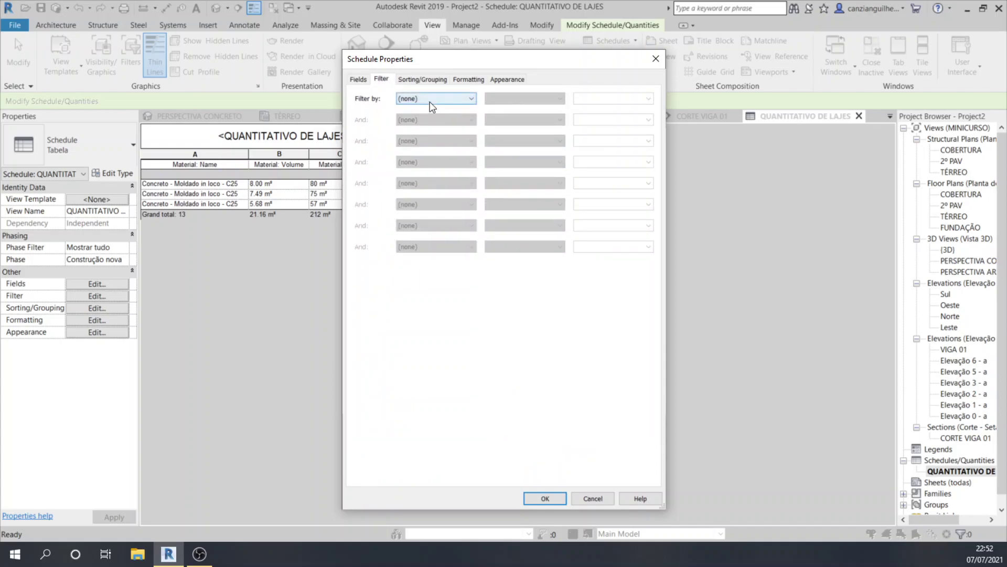
pyautogui.click(431, 98)
pyautogui.click(460, 113)
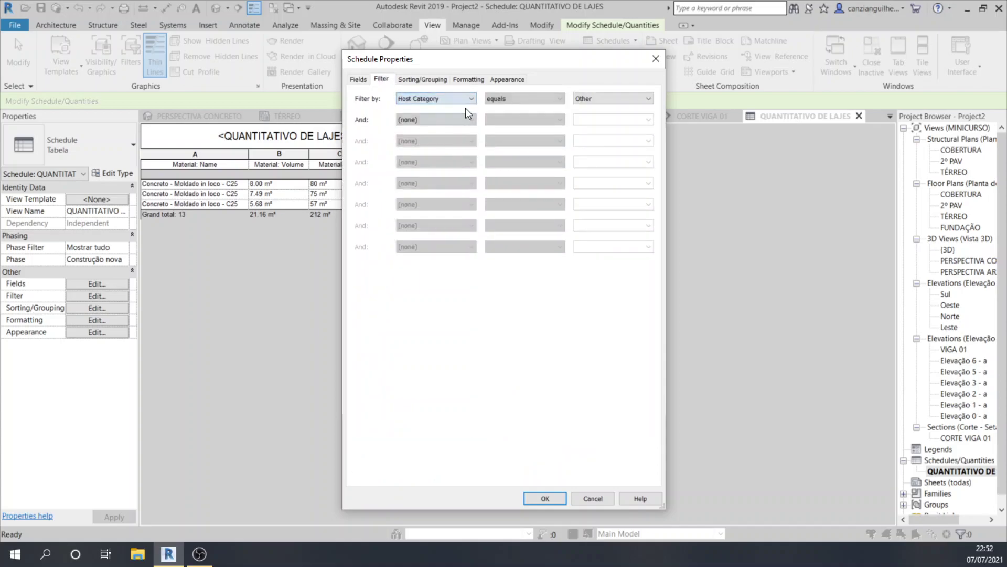
pyautogui.click(642, 99)
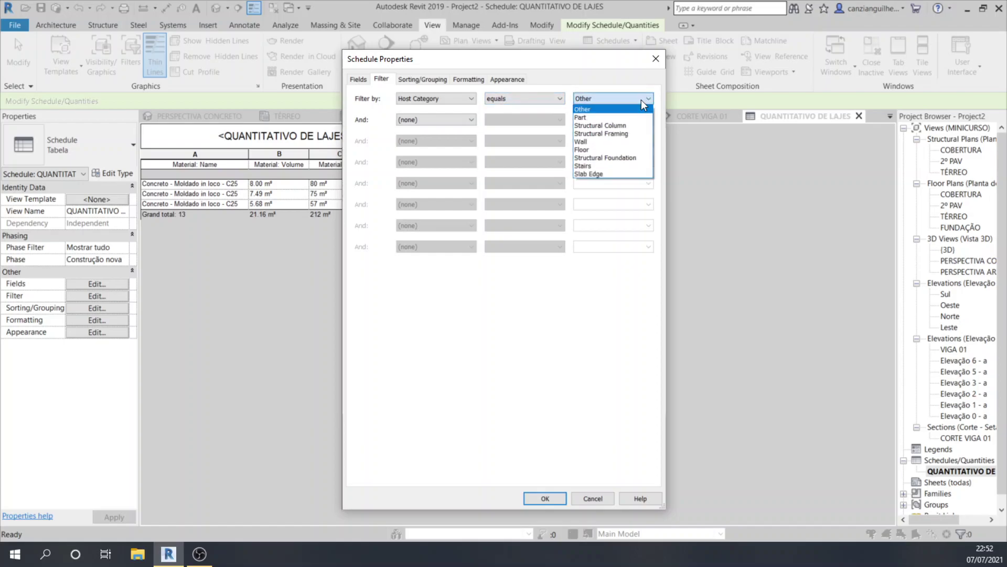
pyautogui.click(600, 134)
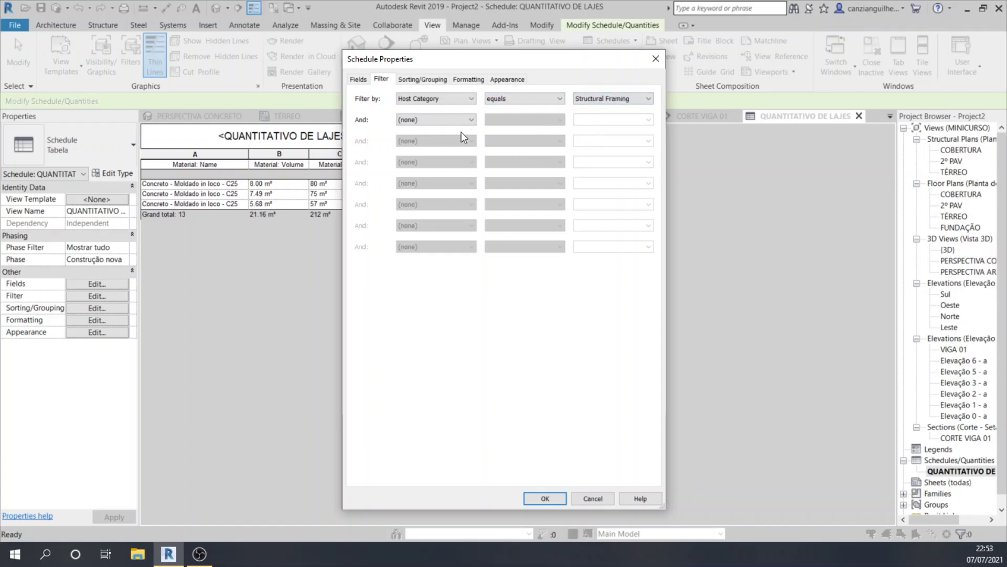
# Enable grand totals with title, count, and totals, and make Host Category a hidden field.
pyautogui.click(412, 81)
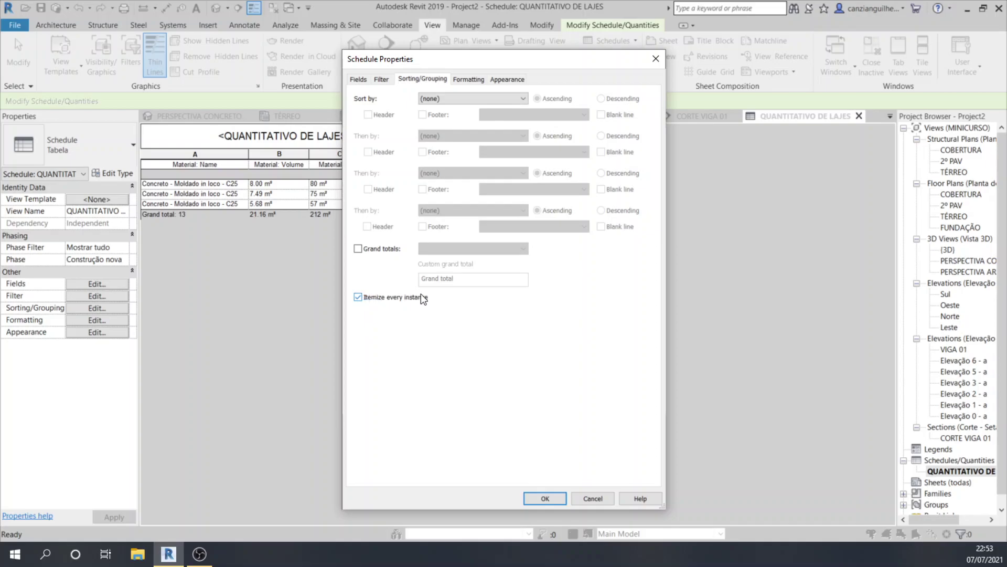
pyautogui.click(370, 248)
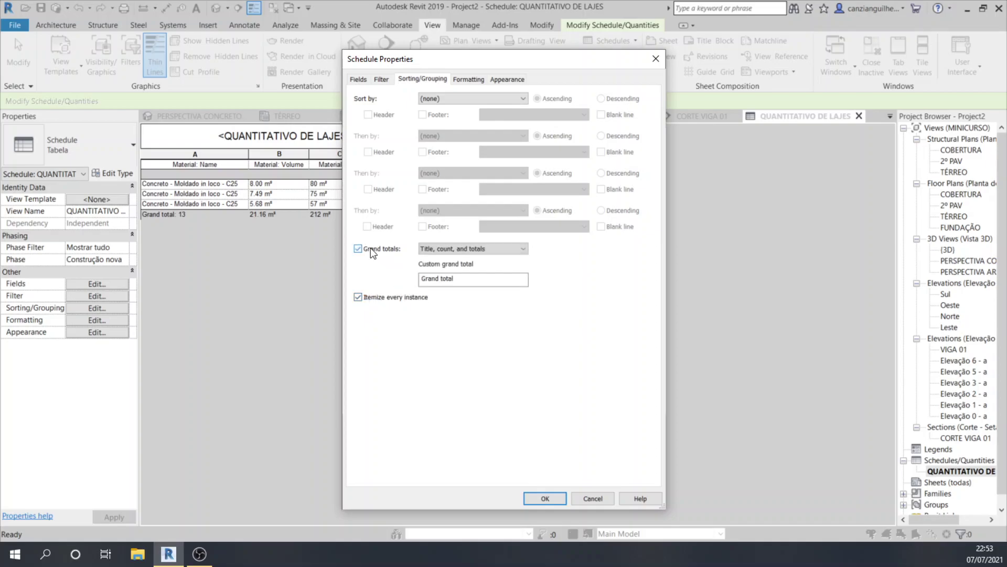
pyautogui.click(466, 79)
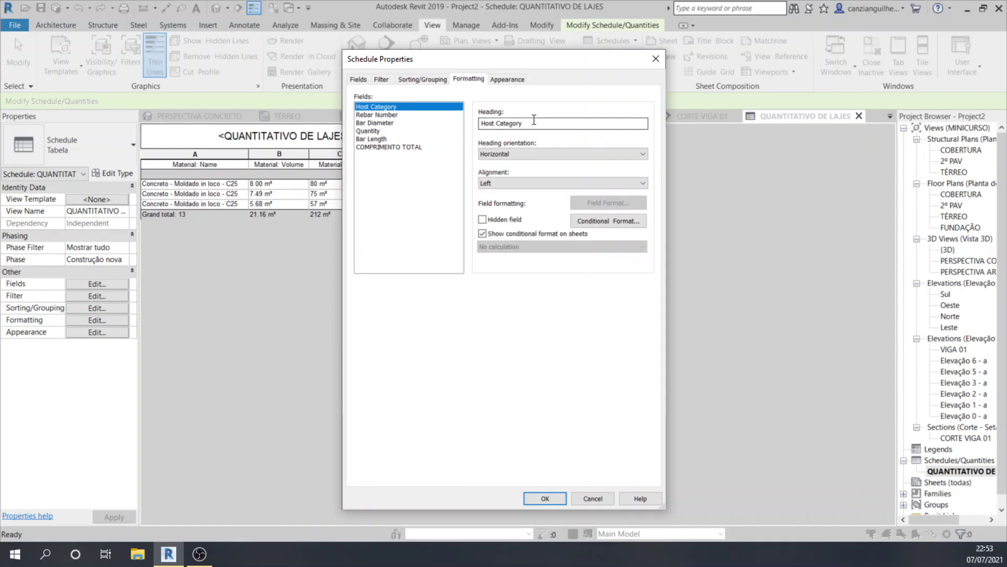
pyautogui.click(483, 222)
# Set the column headings to N for Rebar Number and DIAM. (MM) for Bar Diameter.
pyautogui.click(377, 116)
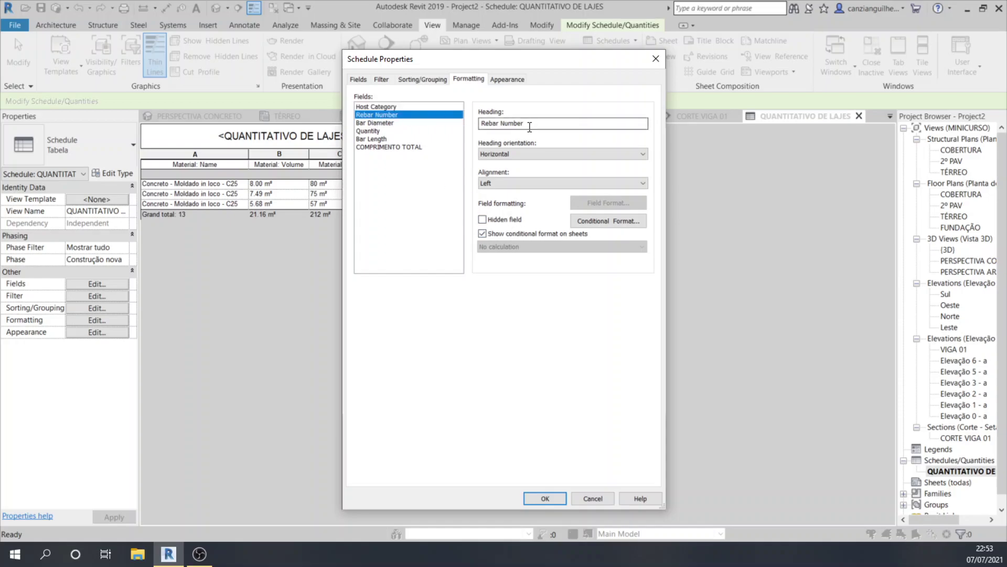
pyautogui.moveTo(521, 126); pyautogui.dragTo(474, 130)
pyautogui.write('N')
pyautogui.click(388, 131)
pyautogui.click(388, 123)
pyautogui.moveTo(523, 124); pyautogui.dragTo(446, 133)
pyautogui.write('DIAM')
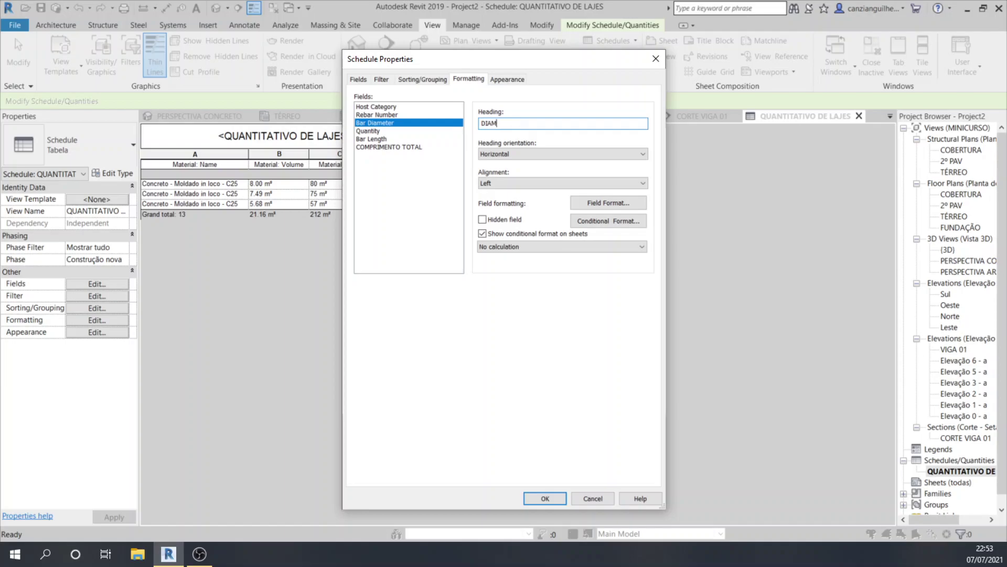
pyautogui.write('. (MM)')
# Set the column headings to QUANTIDADE for Quantity and COMPRIMENTO for Bar Length.
pyautogui.click(399, 130)
pyautogui.moveTo(538, 123); pyautogui.dragTo(318, 127)
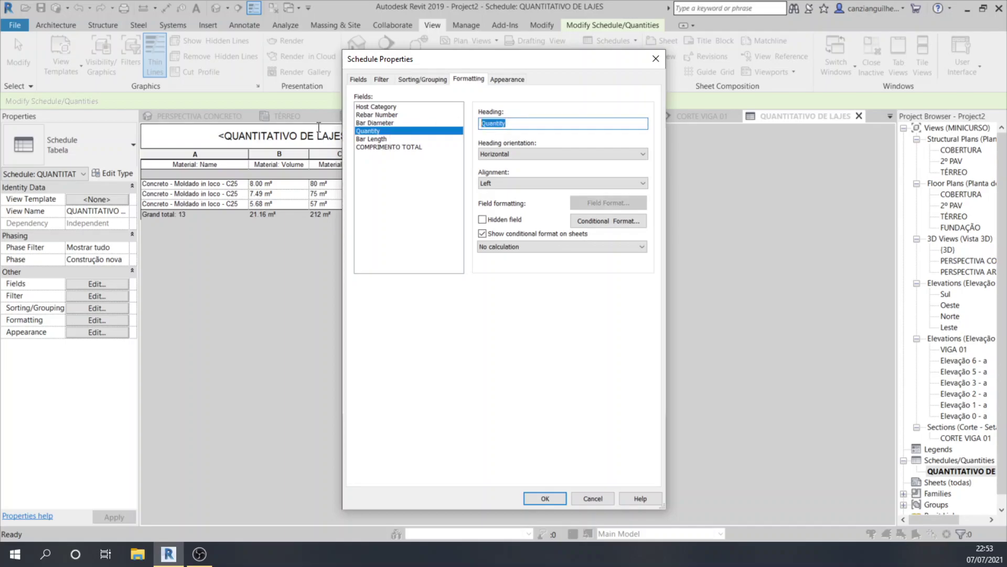
pyautogui.write('QUANTIDADE')
pyautogui.click(391, 139)
pyautogui.moveTo(525, 123); pyautogui.dragTo(384, 128)
pyautogui.write('COMPRIMENTO')
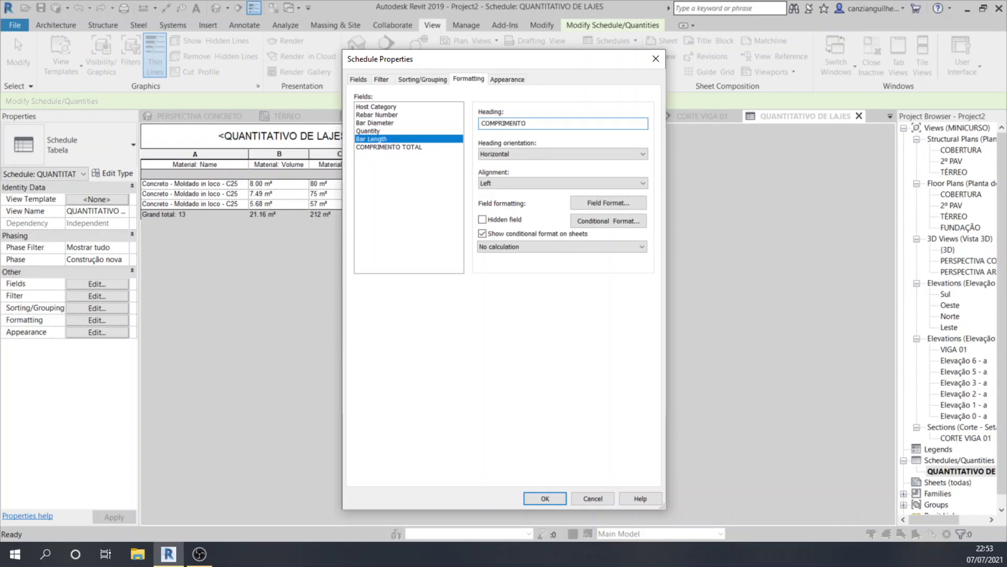
# Set COMPRIMENTO TOTAL, Bar Length and Quantity to calculate totals, and generate the beam rebar schedule.
pyautogui.click(387, 147)
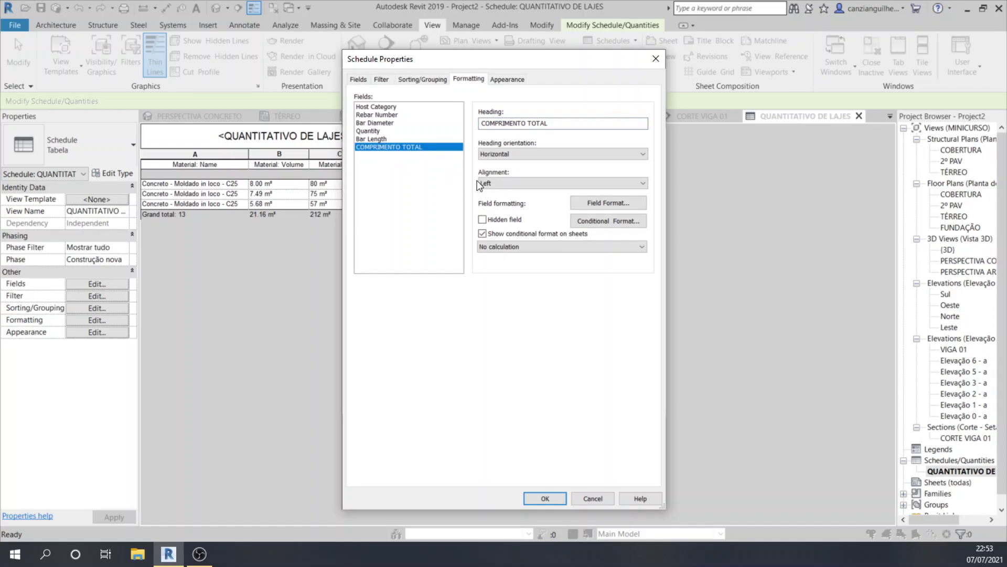
pyautogui.click(502, 246)
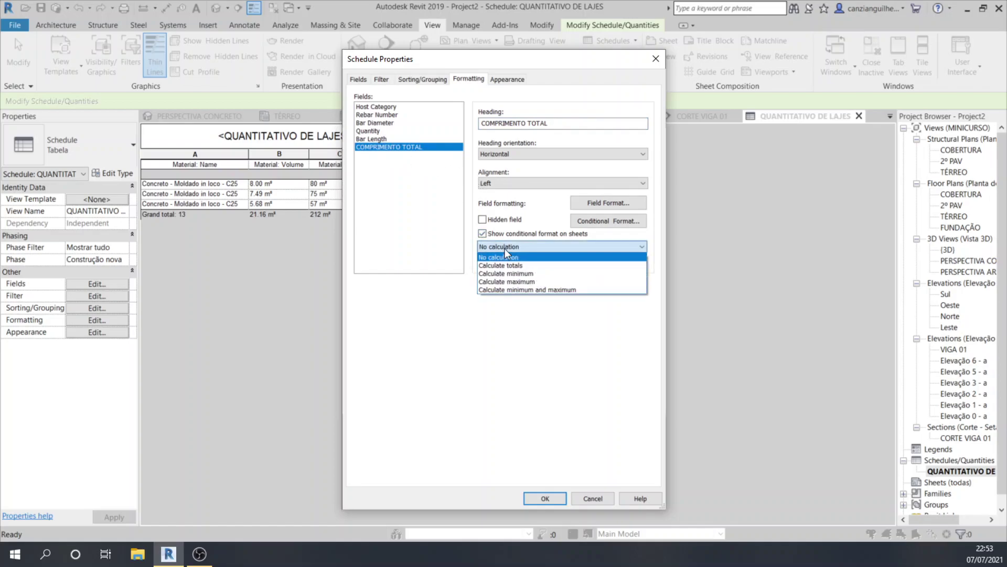
pyautogui.click(503, 256)
pyautogui.click(403, 139)
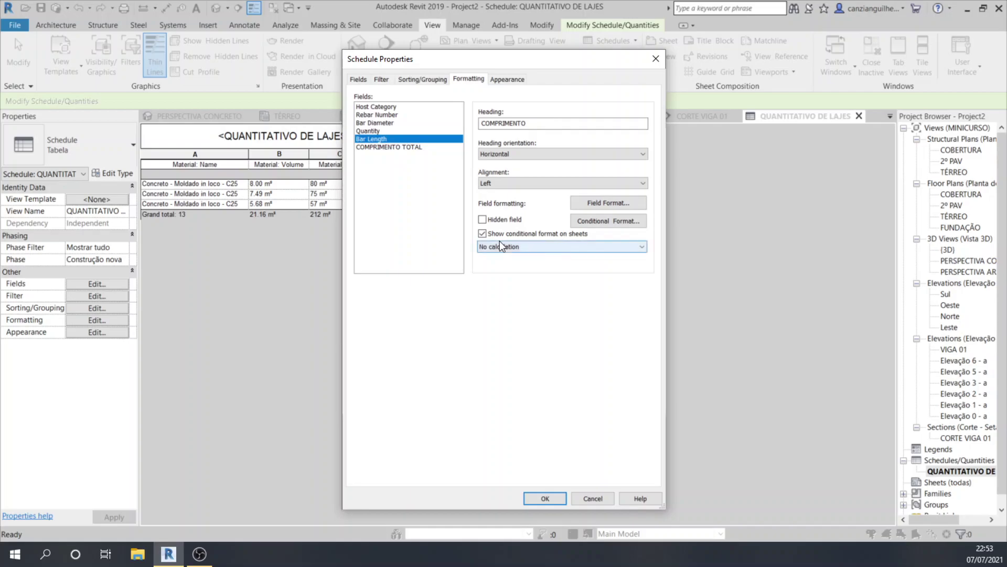
pyautogui.click(499, 242)
pyautogui.click(500, 264)
pyautogui.click(403, 129)
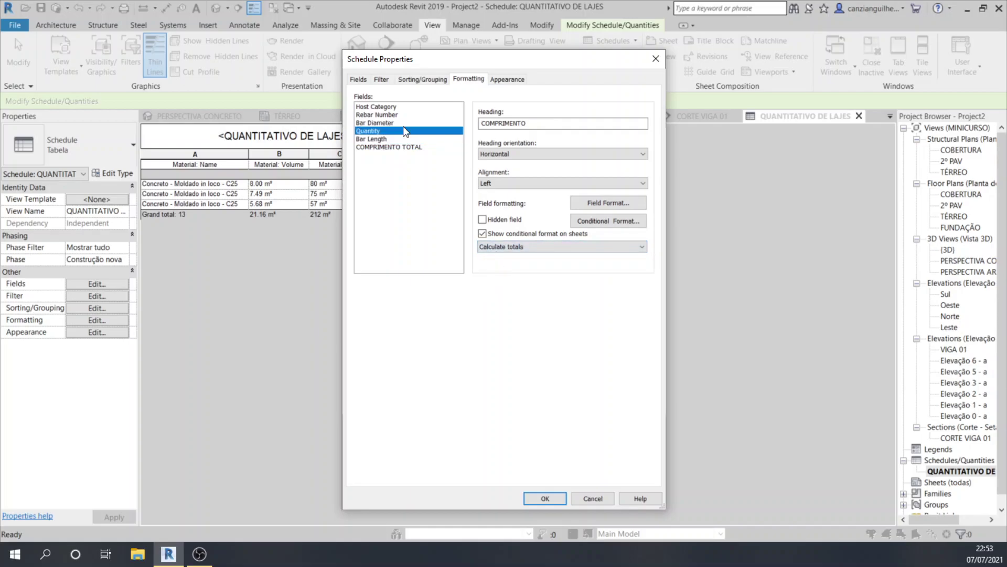
pyautogui.click(503, 247)
pyautogui.click(509, 265)
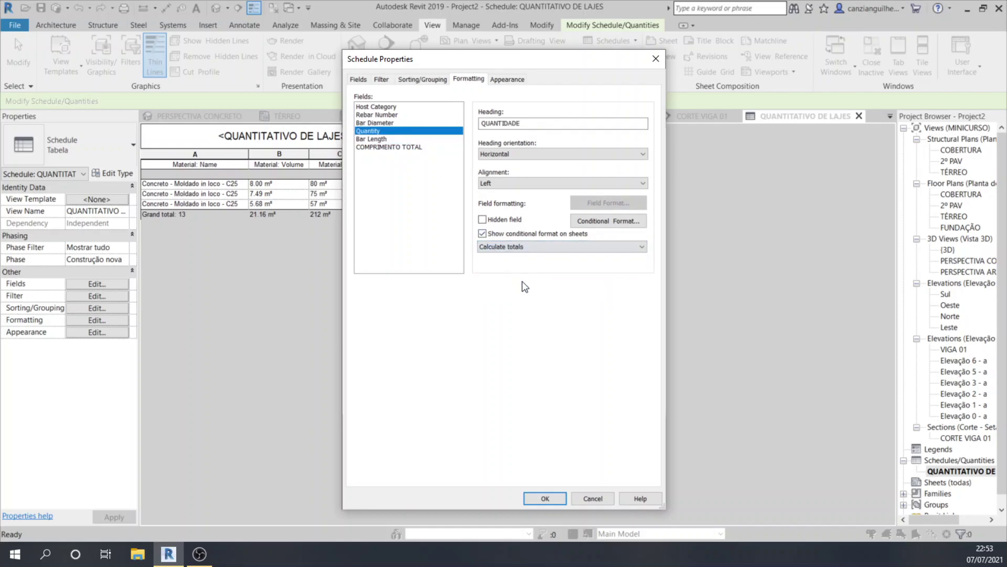
pyautogui.click(554, 499)
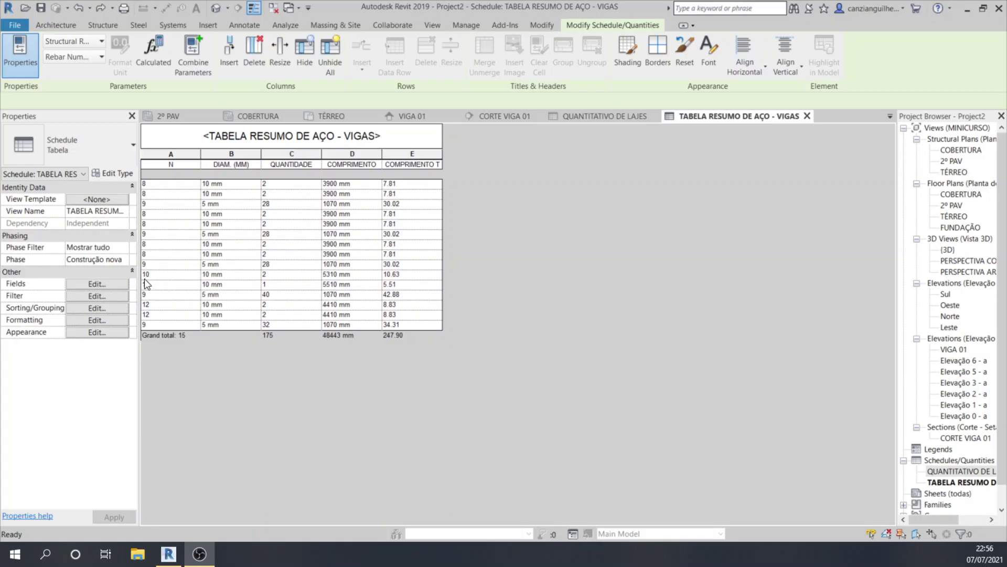
# Reopen the schedule's sorting settings, move the dialog clear of the table, and sort by Rebar Number in ascending order.
pyautogui.click(109, 308)
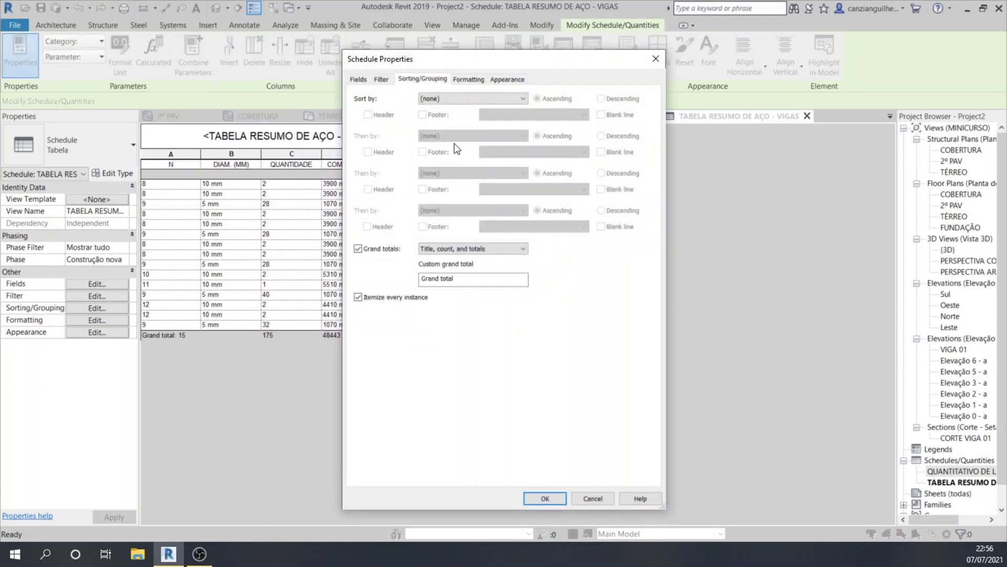
pyautogui.moveTo(456, 59); pyautogui.dragTo(589, 59)
pyautogui.click(572, 98)
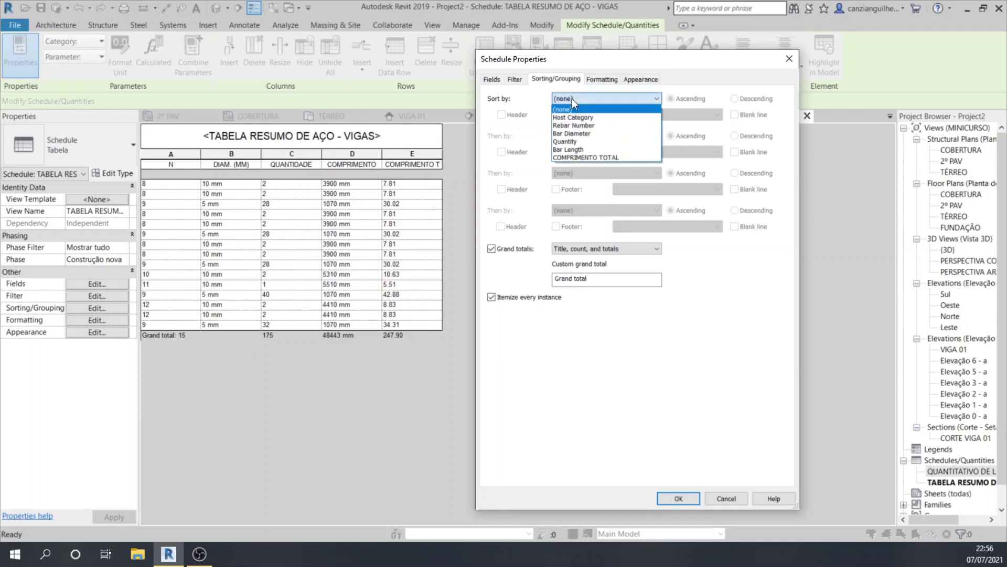
pyautogui.click(571, 125)
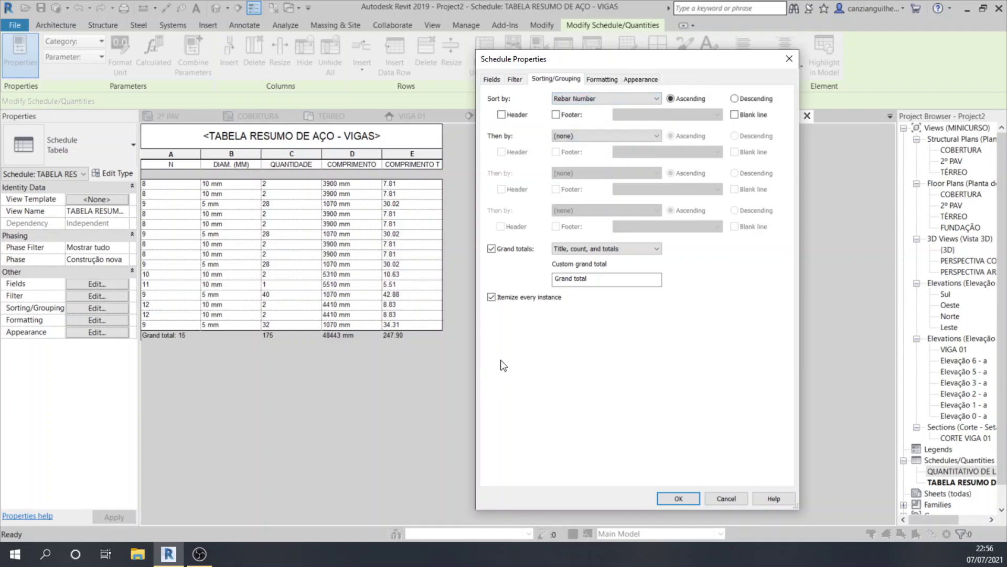
# Turn off itemizing every instance so the beam rebar schedule groups bars by number.
pyautogui.click(491, 297)
pyautogui.click(668, 498)
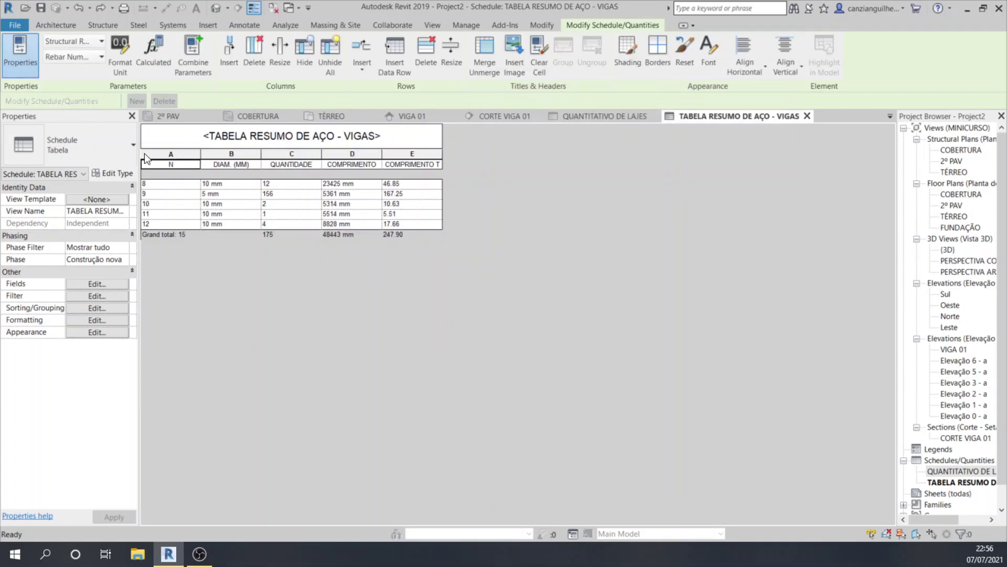
pyautogui.click(170, 163)
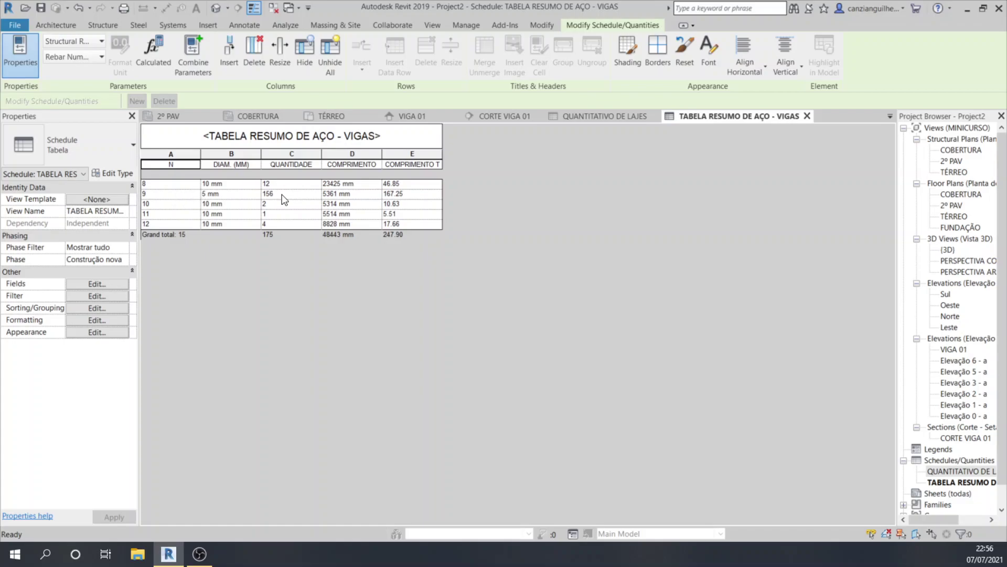
# Format the DIAM. (MM) column independently of the project settings, with one decimal place and no unit symbol.
pyautogui.click(222, 187)
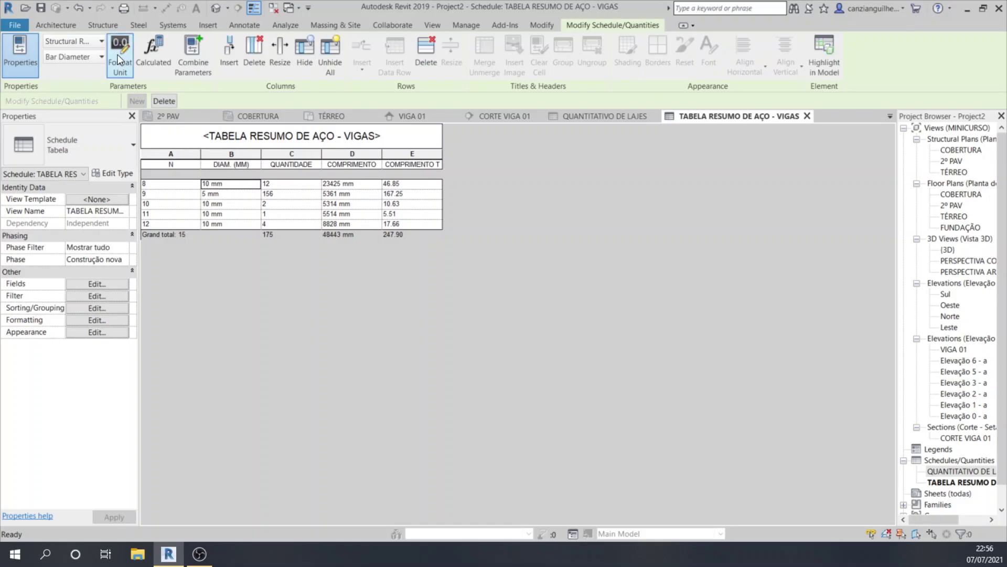
pyautogui.click(120, 58)
pyautogui.click(469, 189)
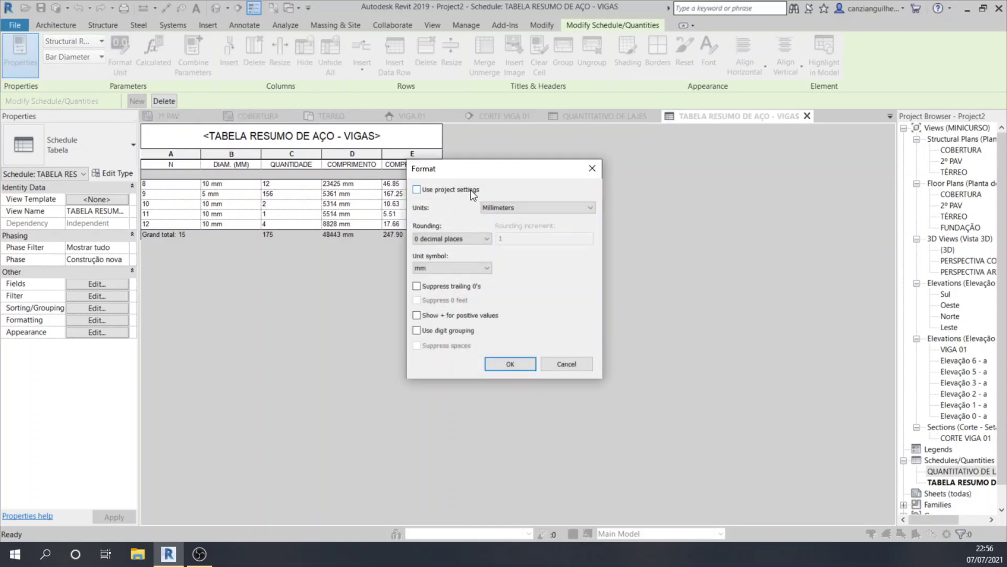
pyautogui.click(471, 267)
pyautogui.click(440, 277)
pyautogui.click(452, 239)
pyautogui.click(441, 286)
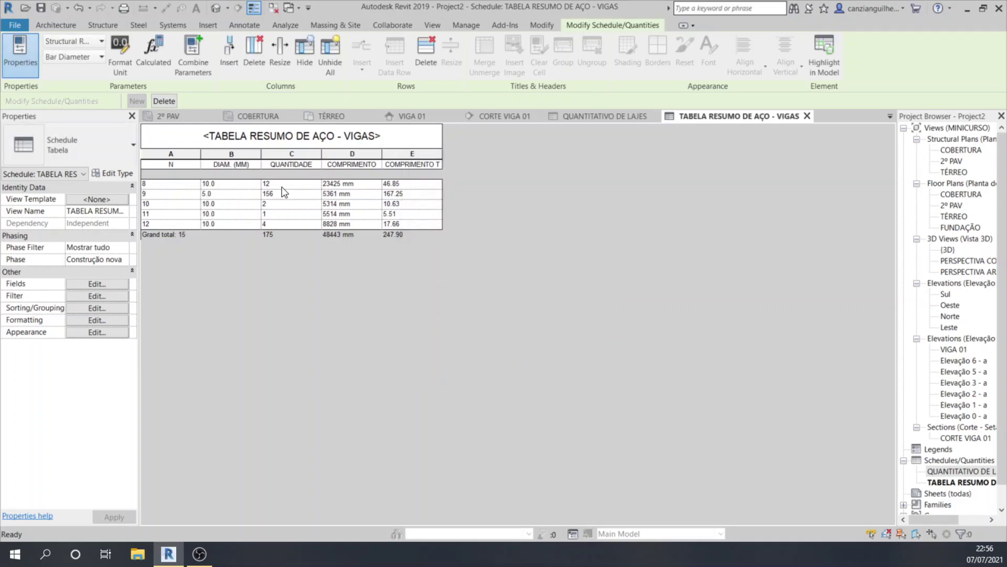
# Format the COMPRIMENTO column independently of the project settings, with the unit symbol set to None.
pyautogui.click(360, 165)
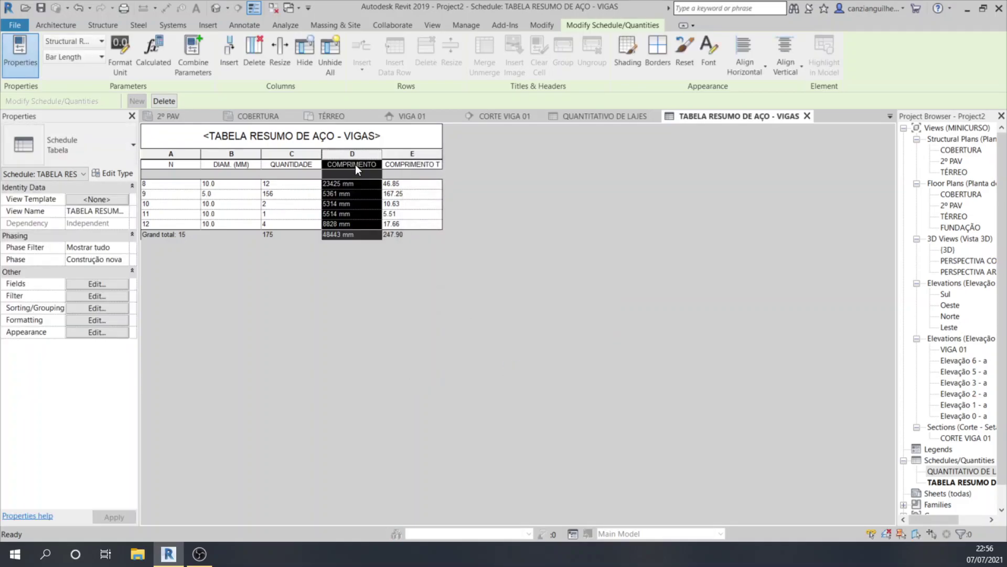
pyautogui.click(115, 68)
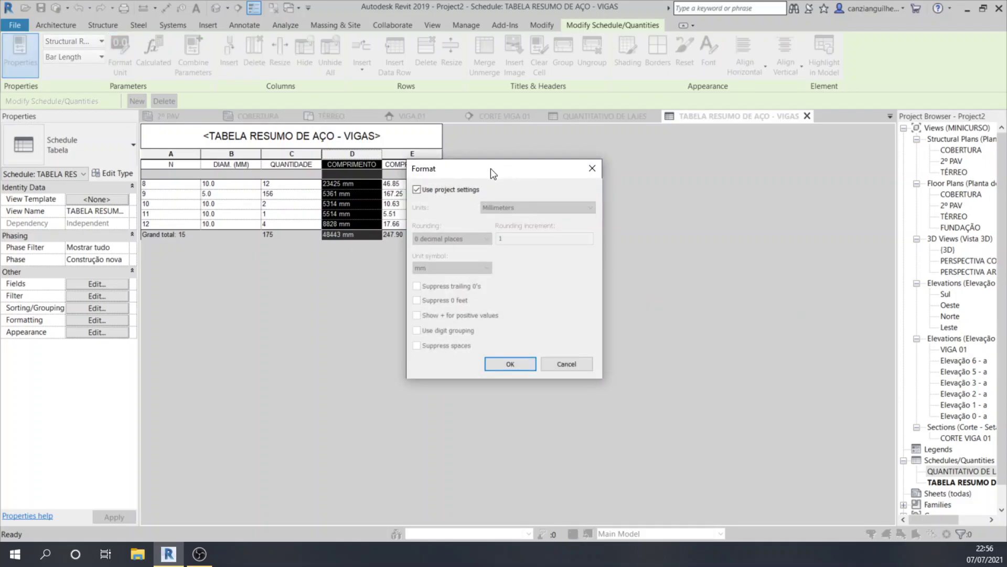
pyautogui.click(465, 190)
pyautogui.click(452, 271)
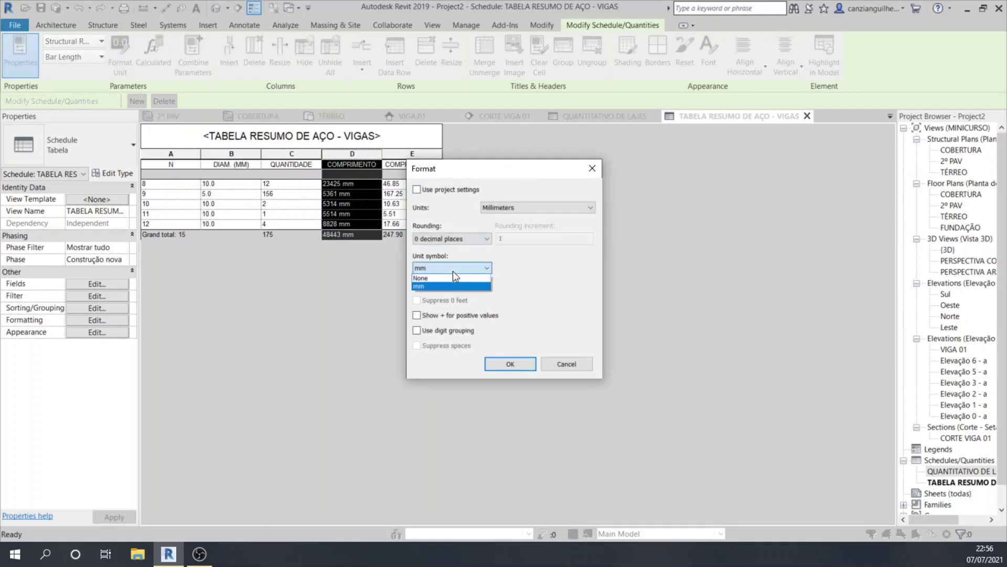
pyautogui.click(452, 278)
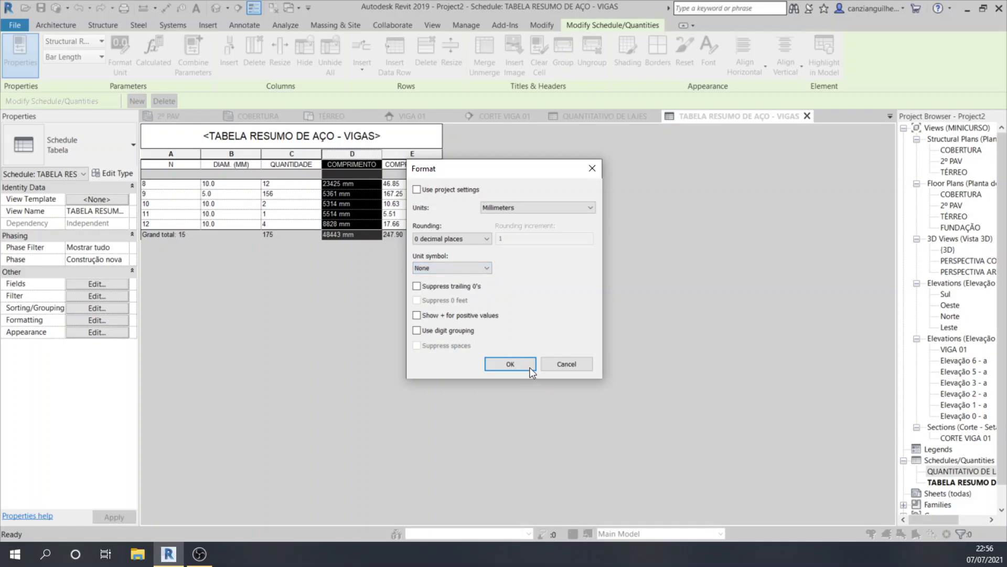
pyautogui.click(530, 366)
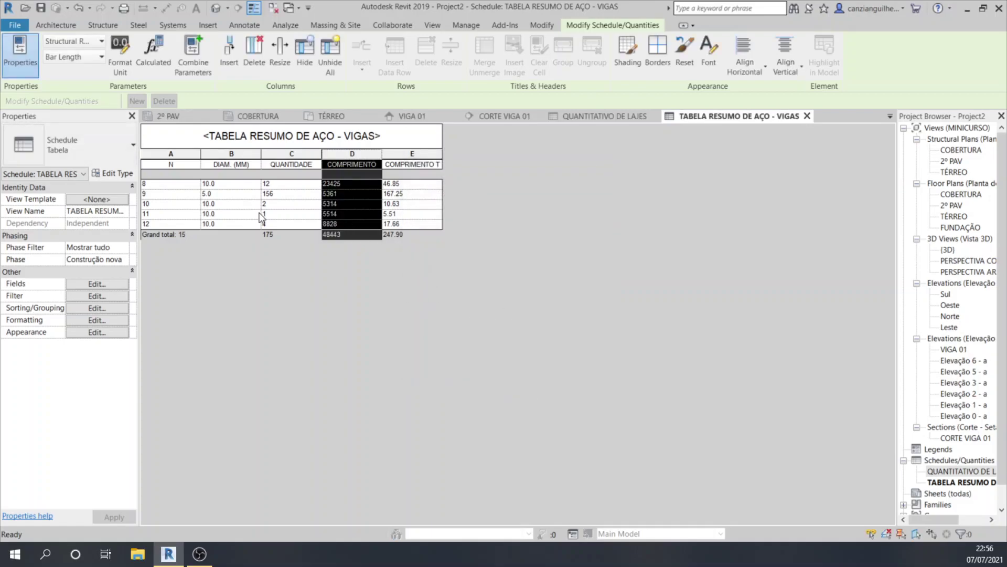
# Center all five columns of the beam rebar schedule horizontally.
pyautogui.moveTo(173, 152); pyautogui.dragTo(417, 162)
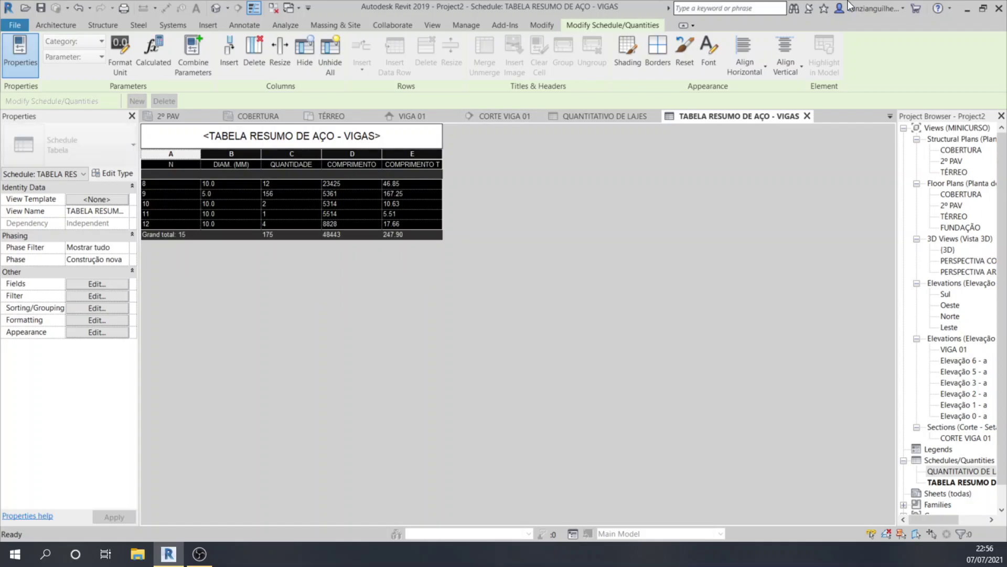
pyautogui.click(745, 56)
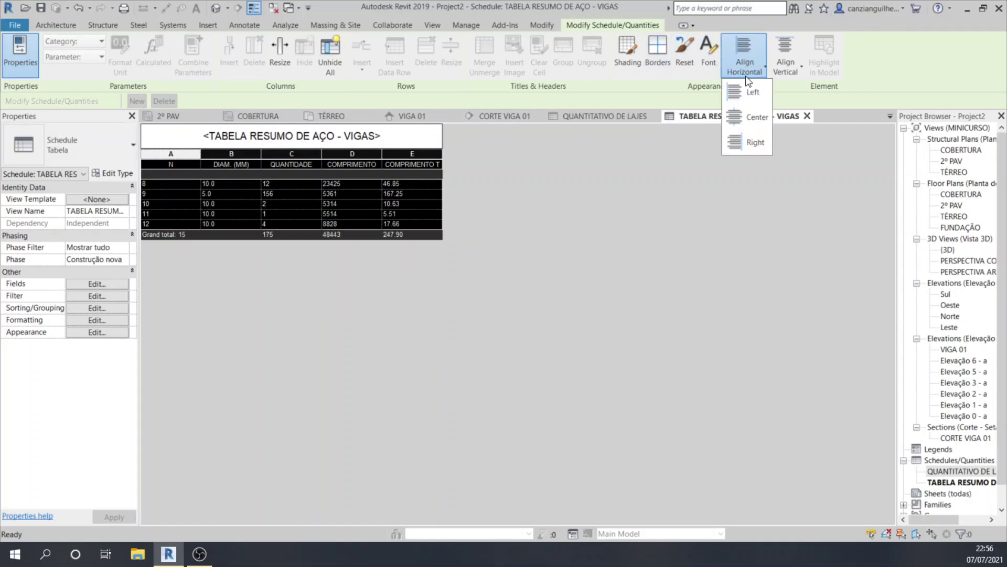
pyautogui.click(741, 107)
pyautogui.click(403, 194)
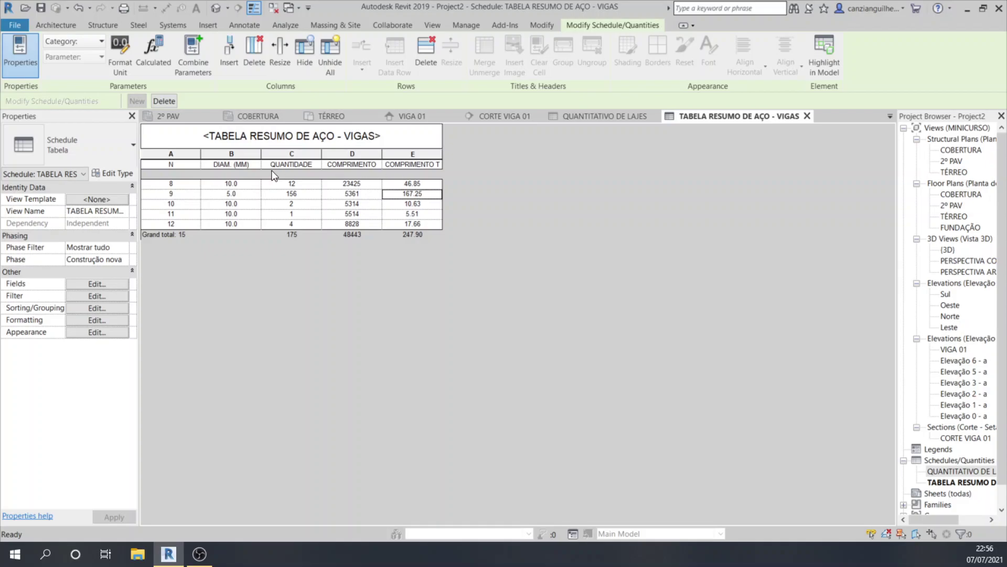
pyautogui.click(165, 157)
pyautogui.click(170, 161)
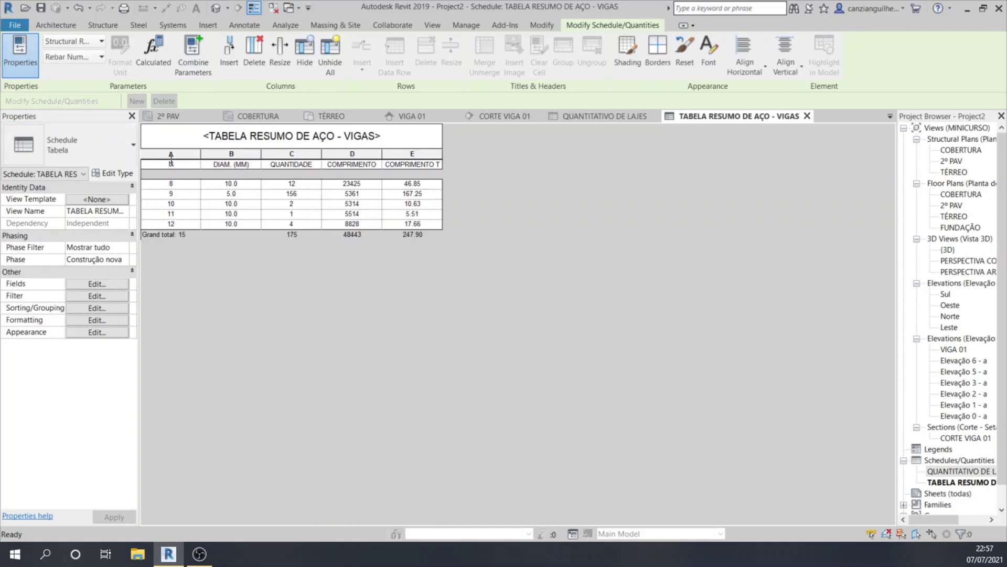
pyautogui.click(189, 184)
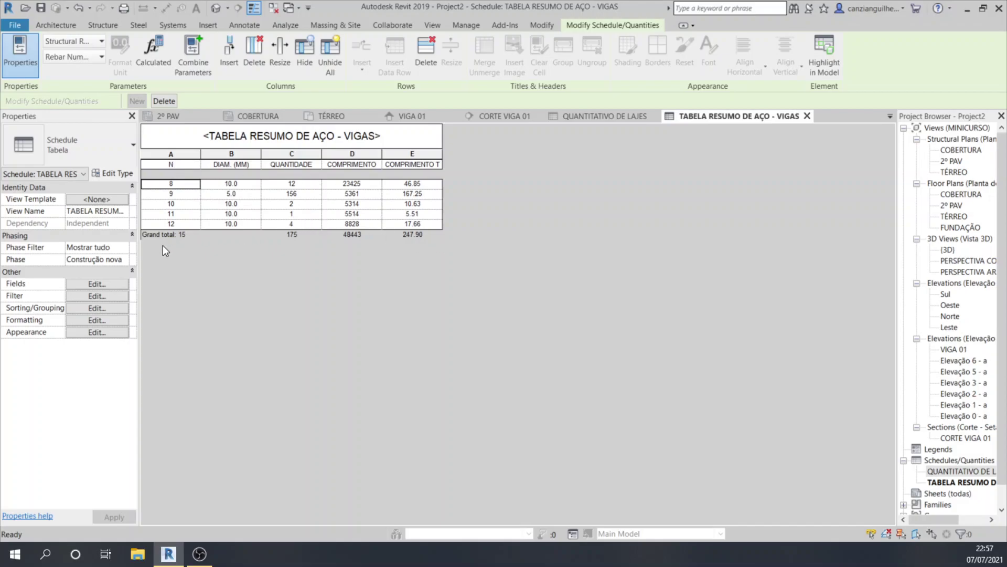
# Turn off the schedule's grand totals and widen the COMPRIMENTO TOTAL column to fit its full heading.
pyautogui.click(91, 309)
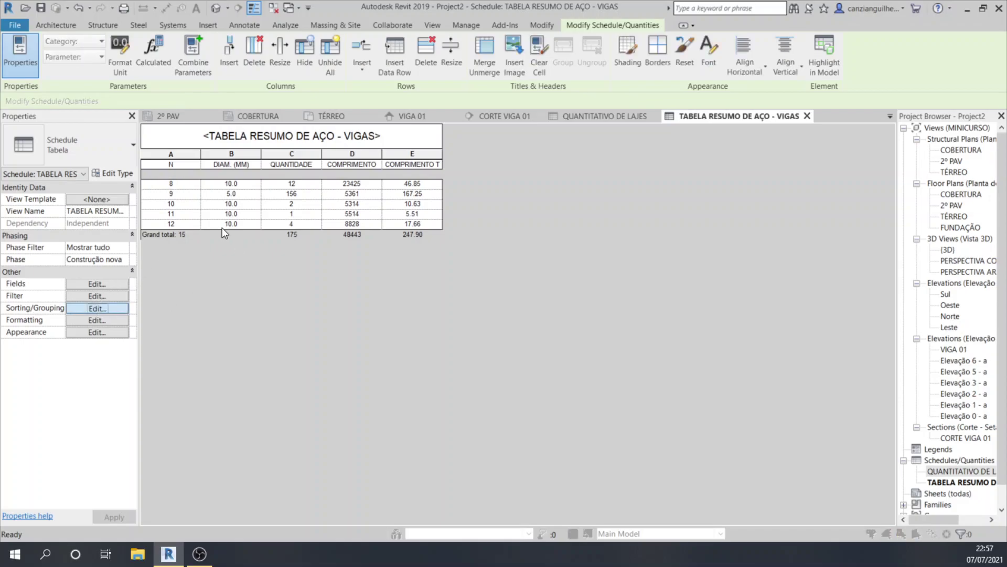
pyautogui.click(494, 250)
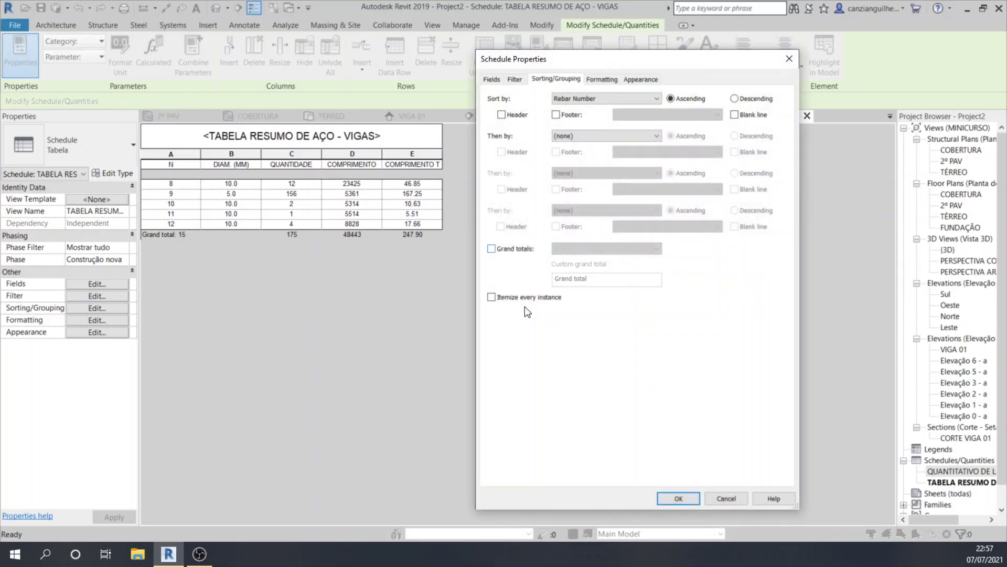
pyautogui.click(669, 501)
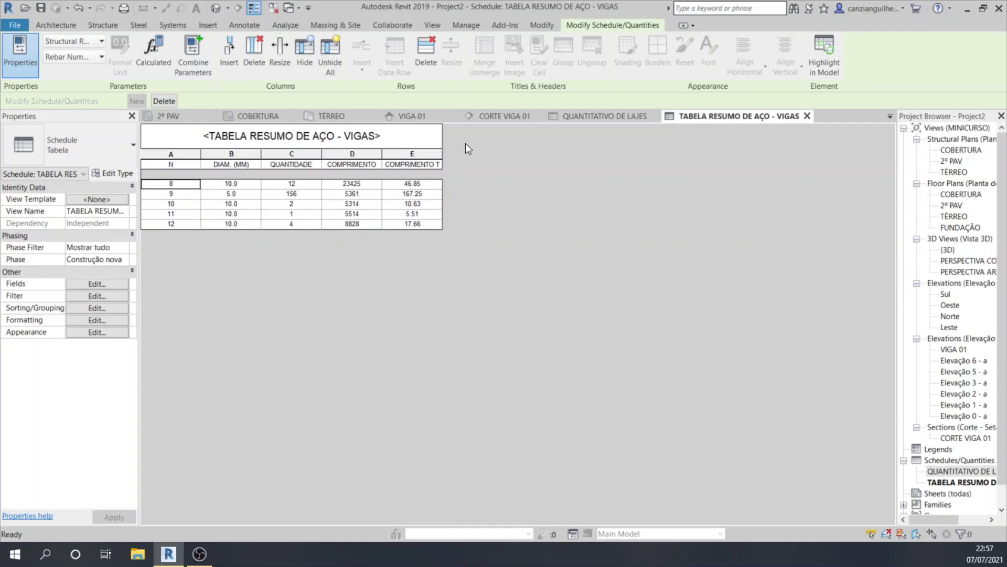
pyautogui.moveTo(441, 151); pyautogui.dragTo(467, 152)
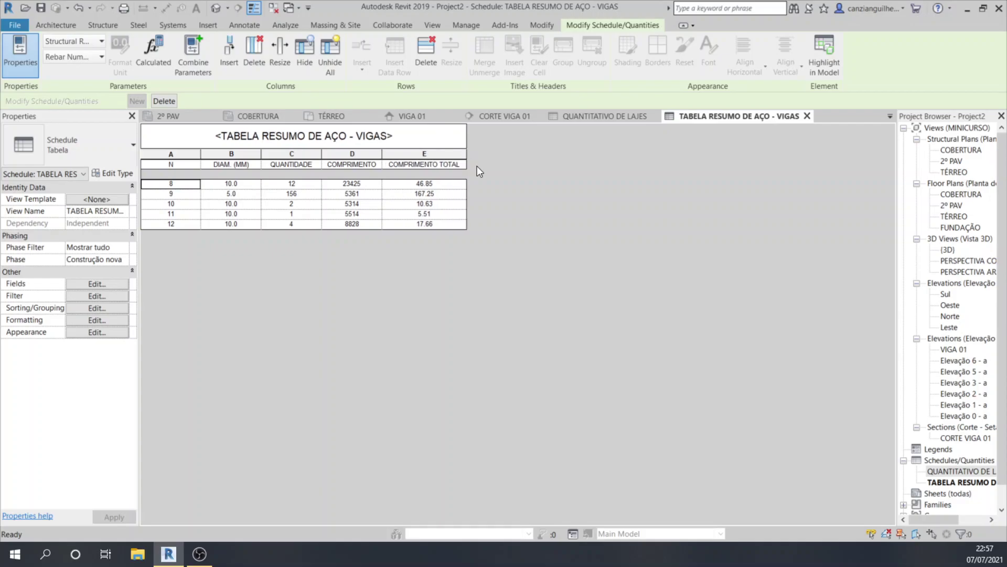